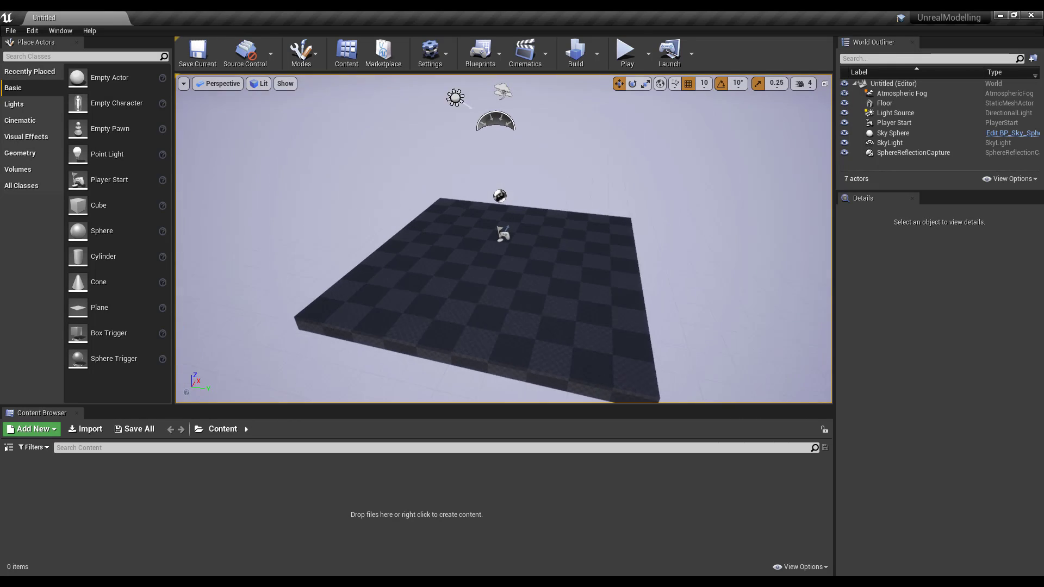
- Orbit around the floor and browse the Window menu's list of editor panels
left_click_drag(582, 315, 525, 314, "alt")
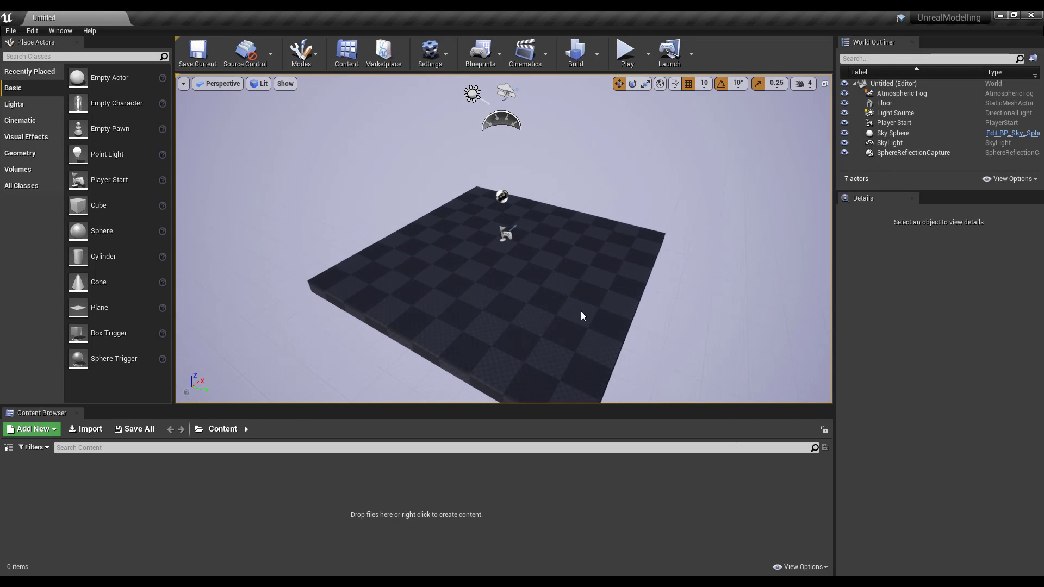
scroll(582, 314, "up", 1)
left_click(52, 30)
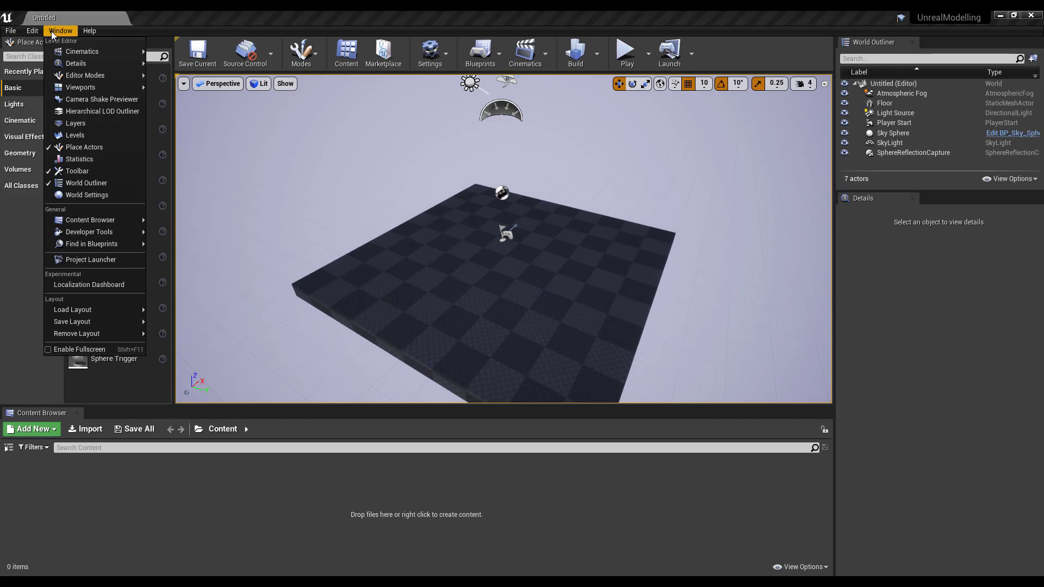
left_click(177, 28)
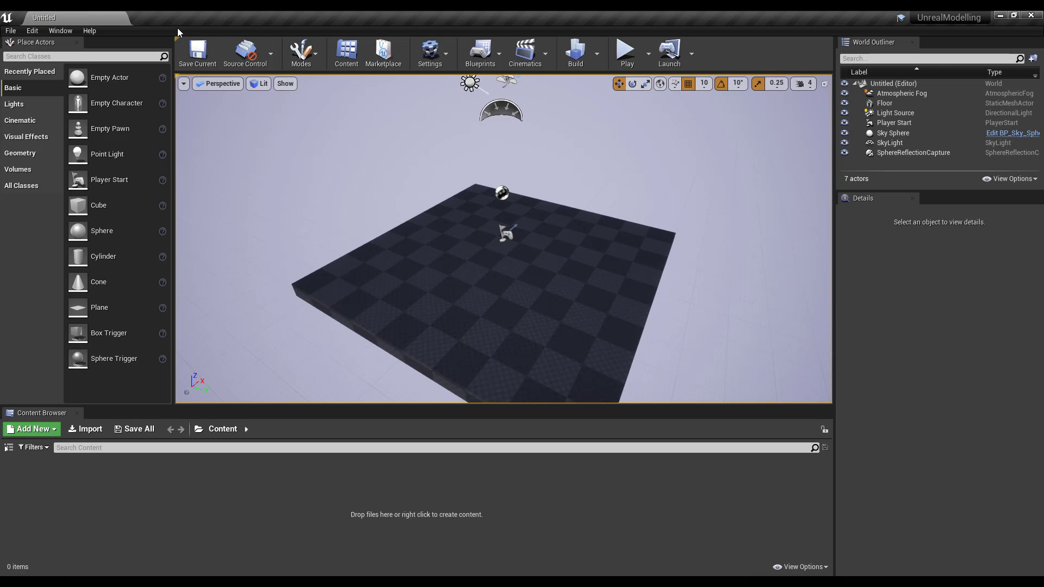
left_click_drag(351, 286, 387, 288, "alt")
- Bring up the menu showing the Plugins entry, then close it and orbit around the floor
left_click(59, 31)
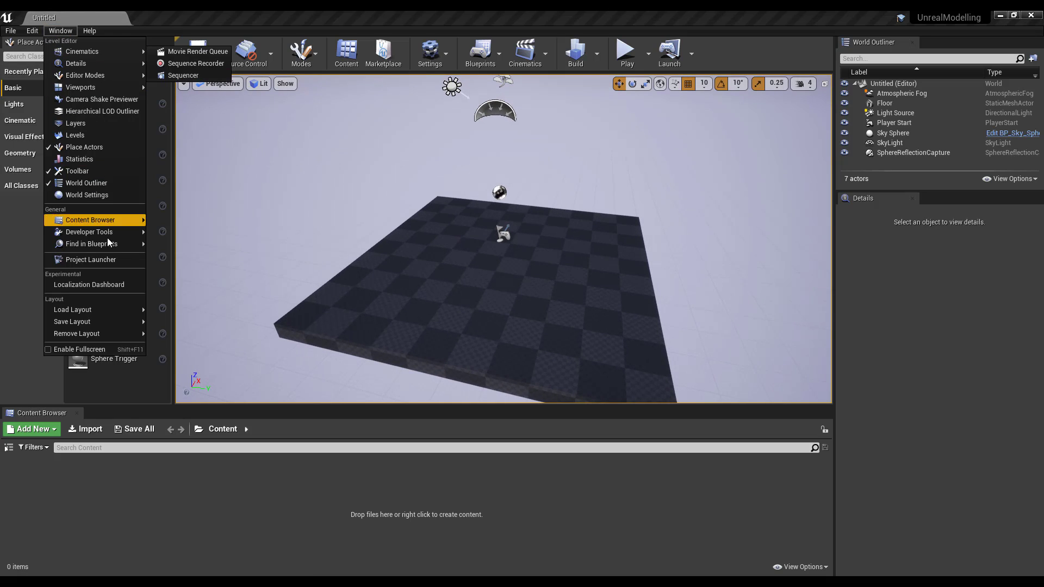
mouse_move(110, 230)
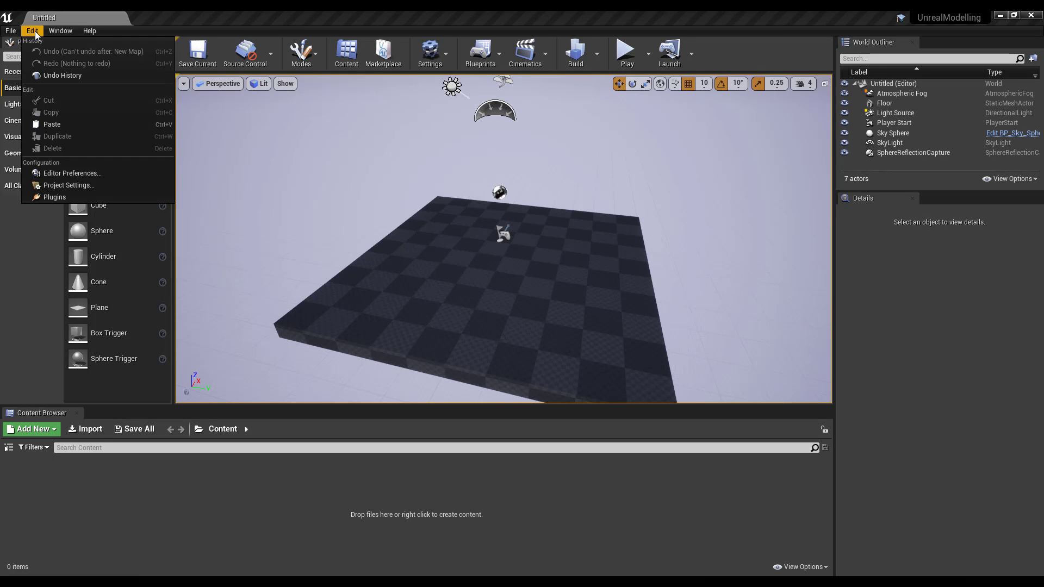
left_click(199, 24)
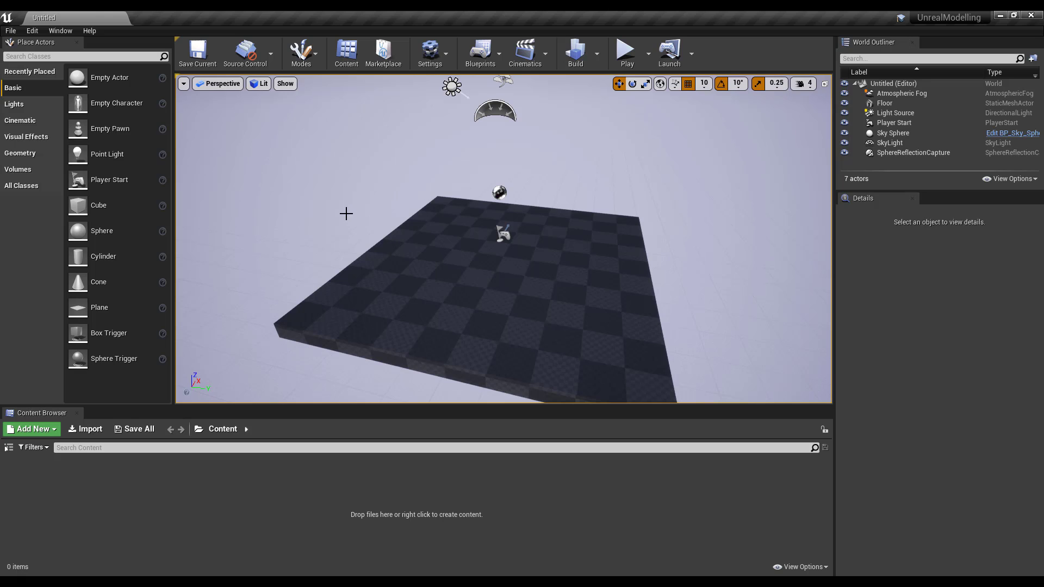
left_click_drag(346, 214, 472, 176, "alt")
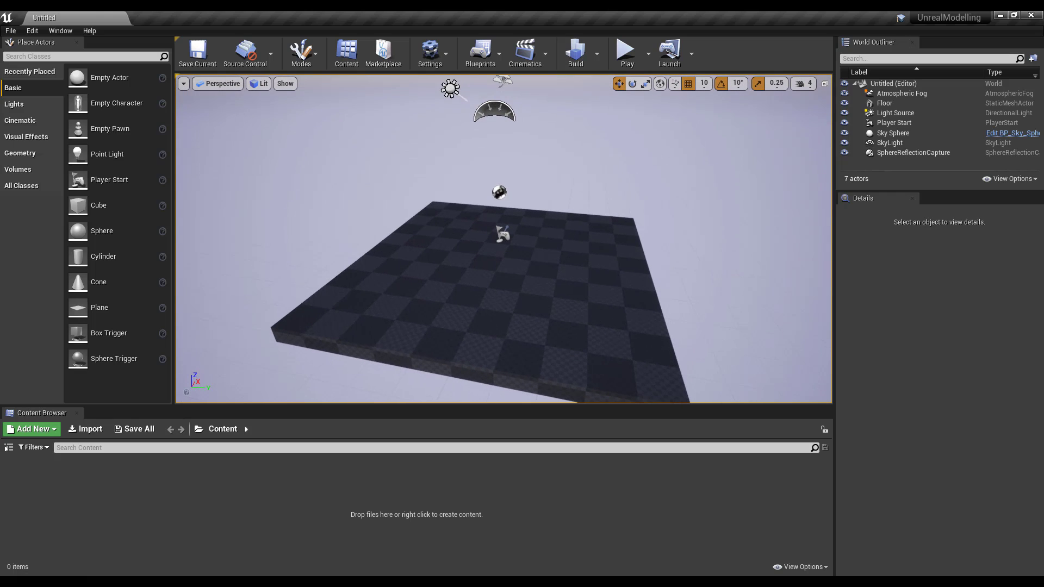
- Open the Plugins browser filtered to the Editor category
left_click(32, 31)
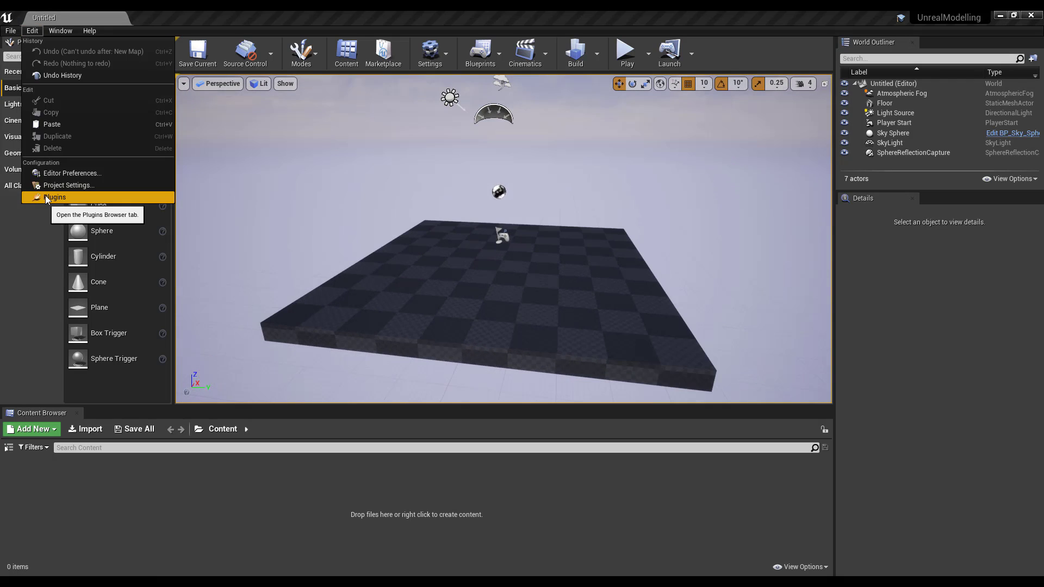
left_click(86, 197)
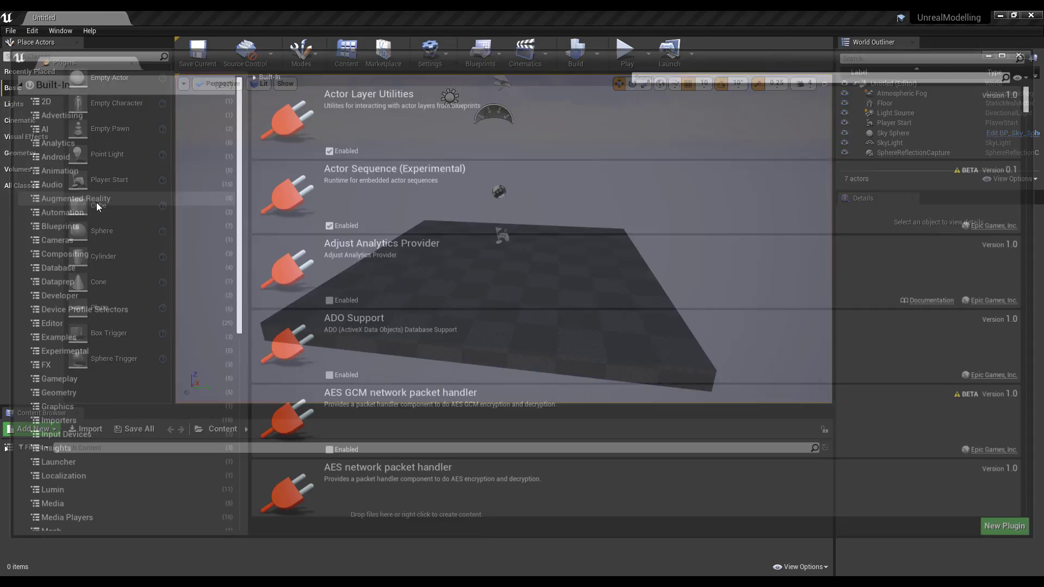
left_click(69, 220)
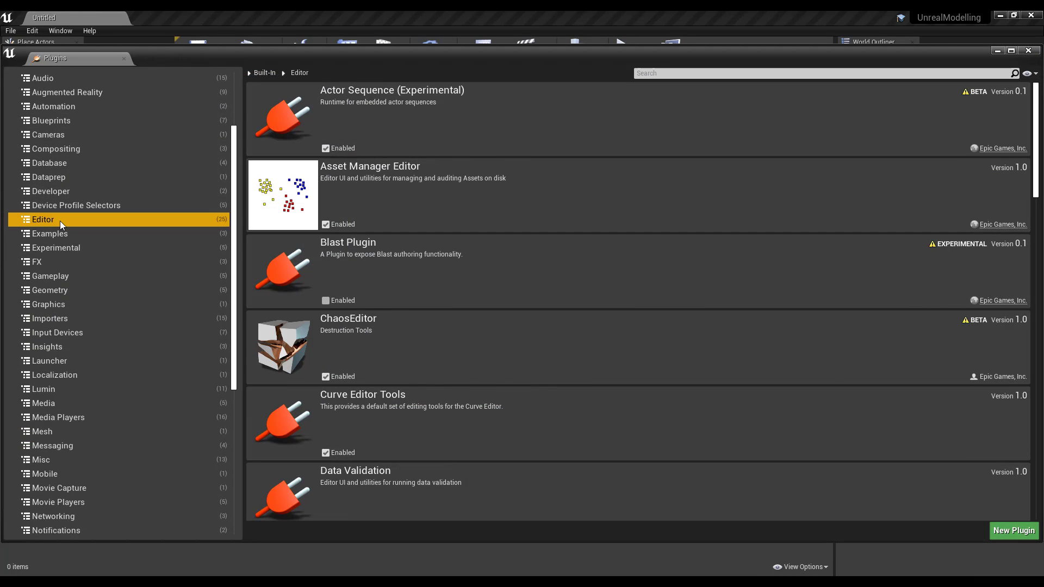
scroll(434, 250, "down", 5)
scroll(435, 248, "down", 10)
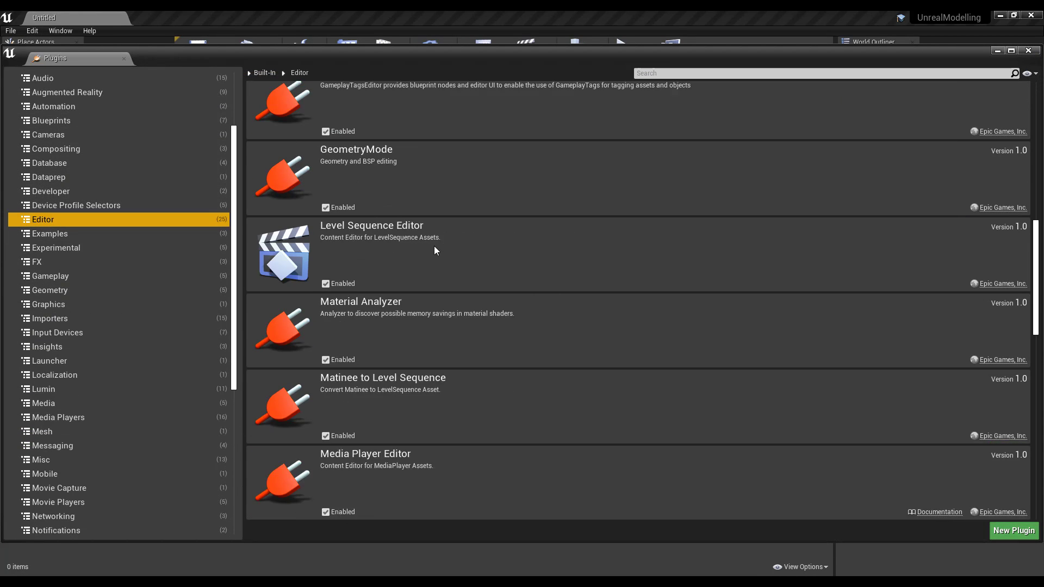
- Enable Mesh Editor, Modeling Tools Editor Mode and Polygon Editing, accepting the beta warnings
left_click(325, 293)
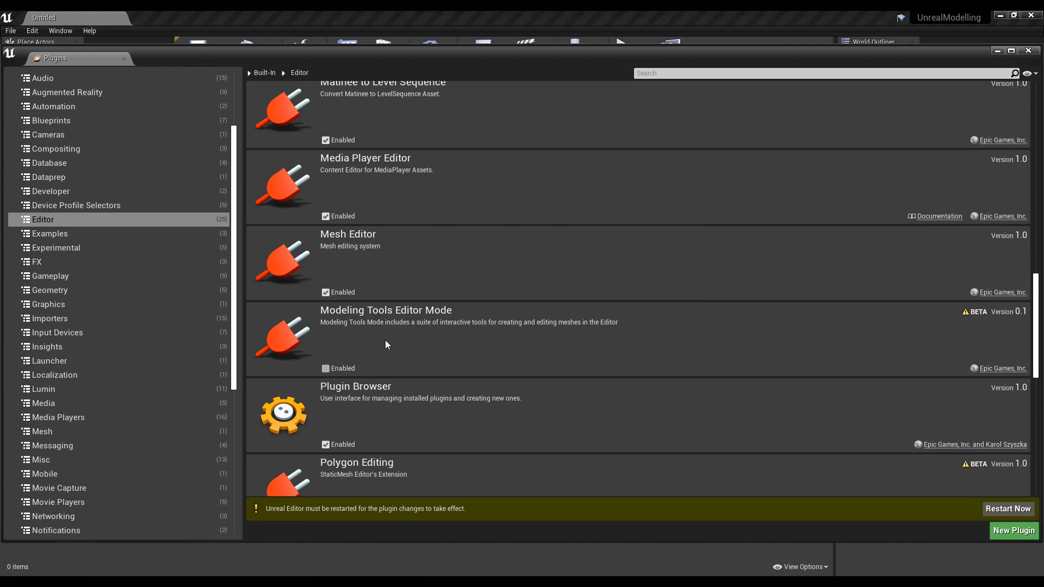
scroll(385, 340, "down", 3)
left_click(325, 281)
left_click(605, 334)
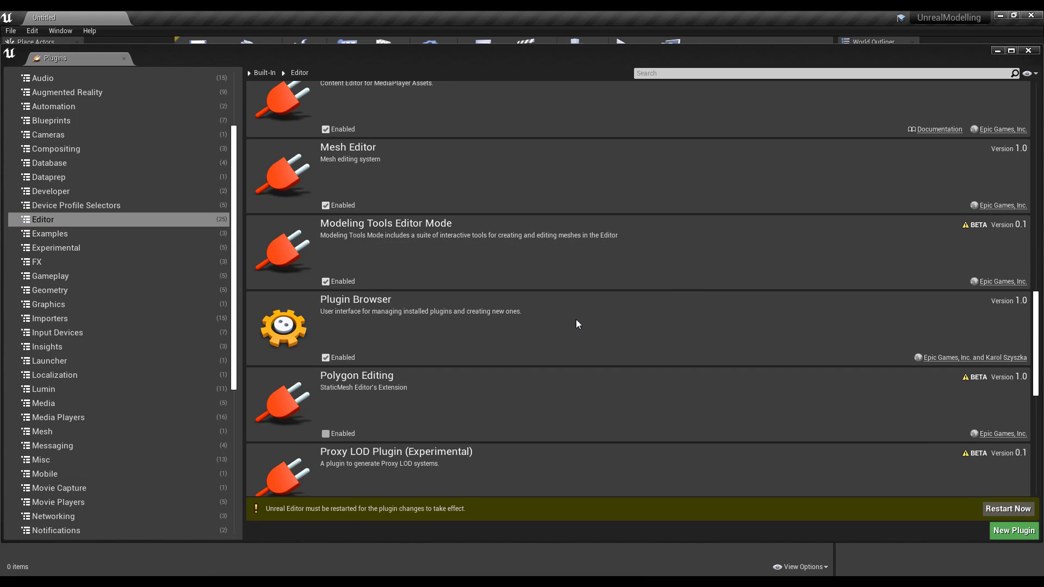
scroll(437, 228, "down", 3)
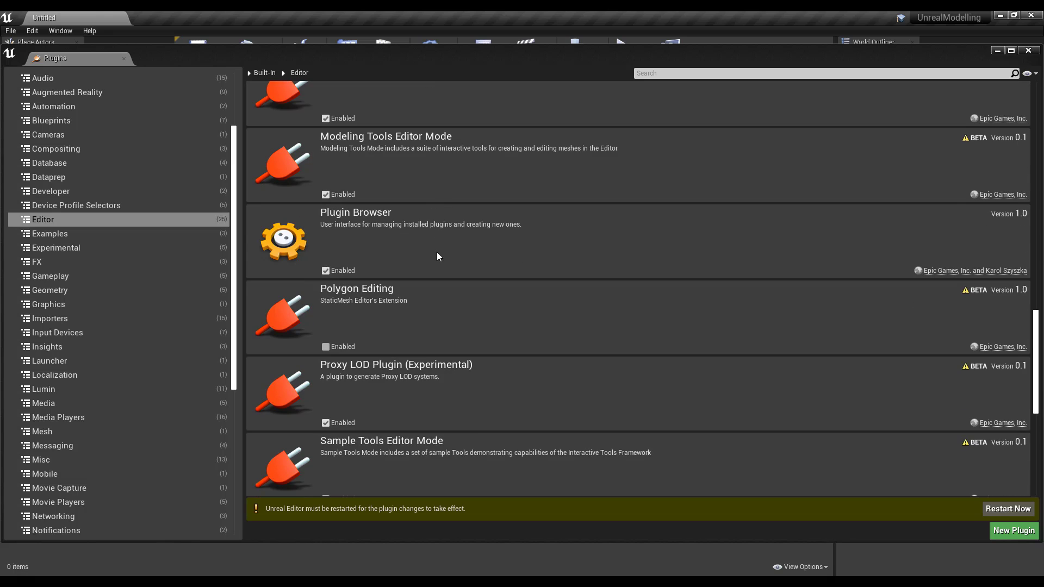
left_click(325, 347)
left_click(611, 336)
- Restart the editor so the plugin changes apply, and close the Plugins browser
scroll(434, 229, "down", 10)
scroll(461, 288, "up", 10)
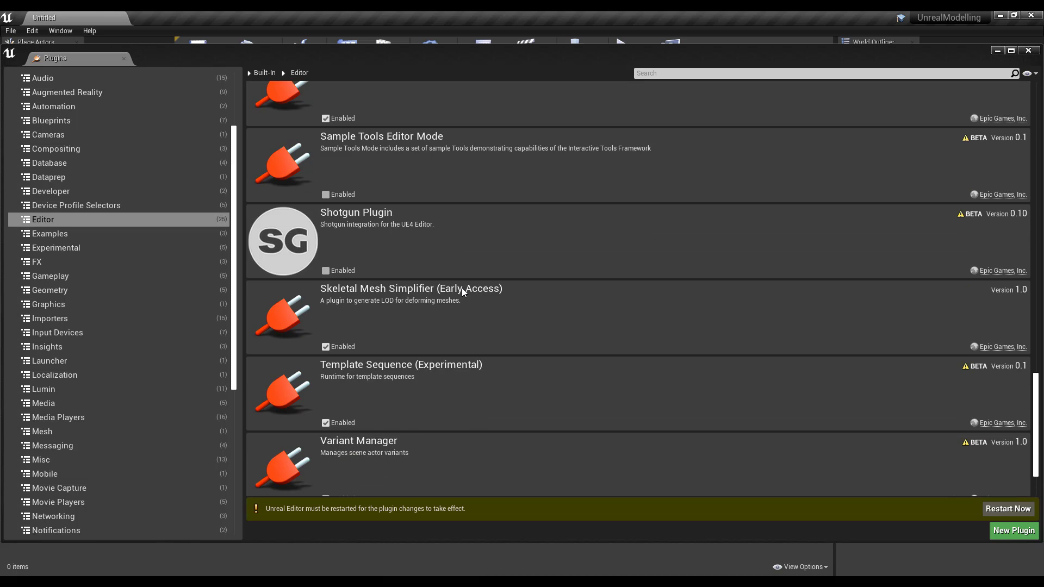
scroll(430, 235, "up", 18)
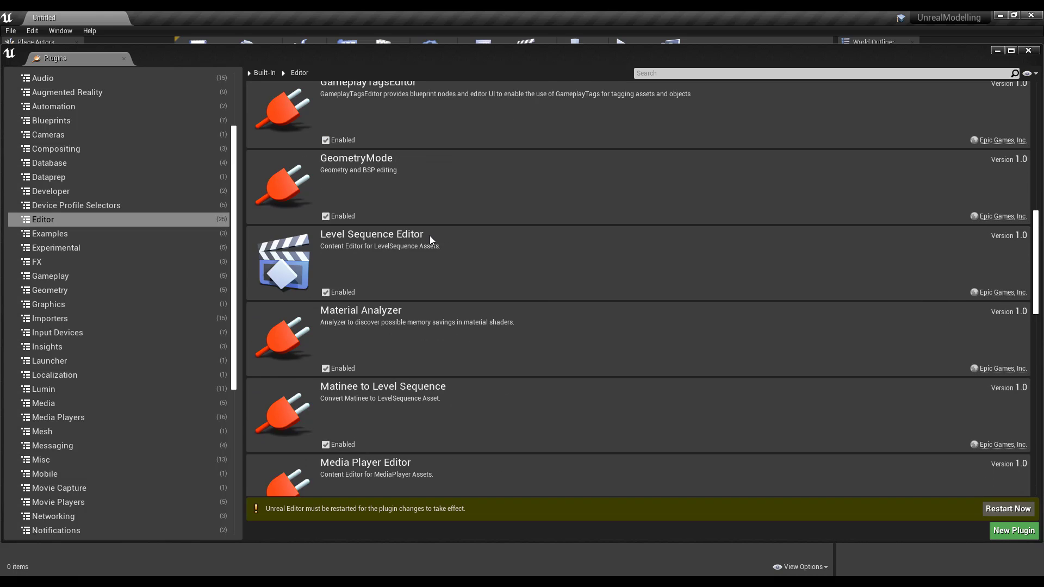
scroll(431, 239, "up", 4)
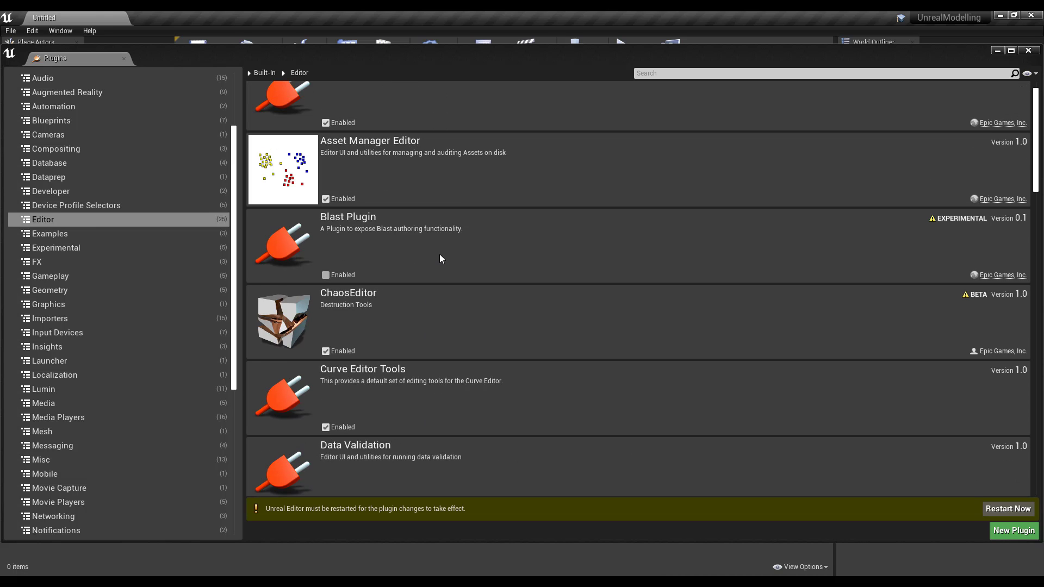
left_click(1008, 509)
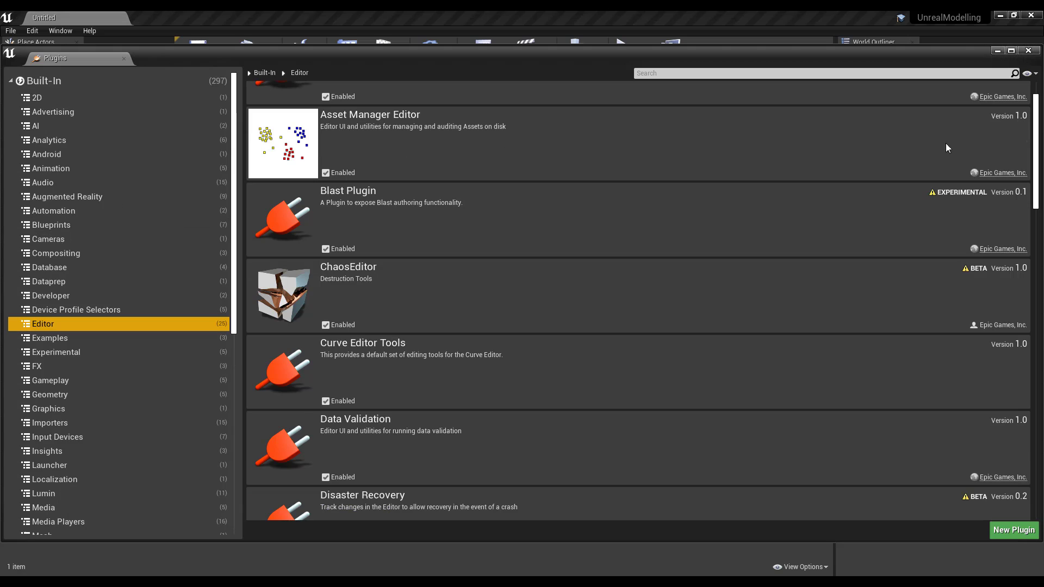
left_click(1028, 51)
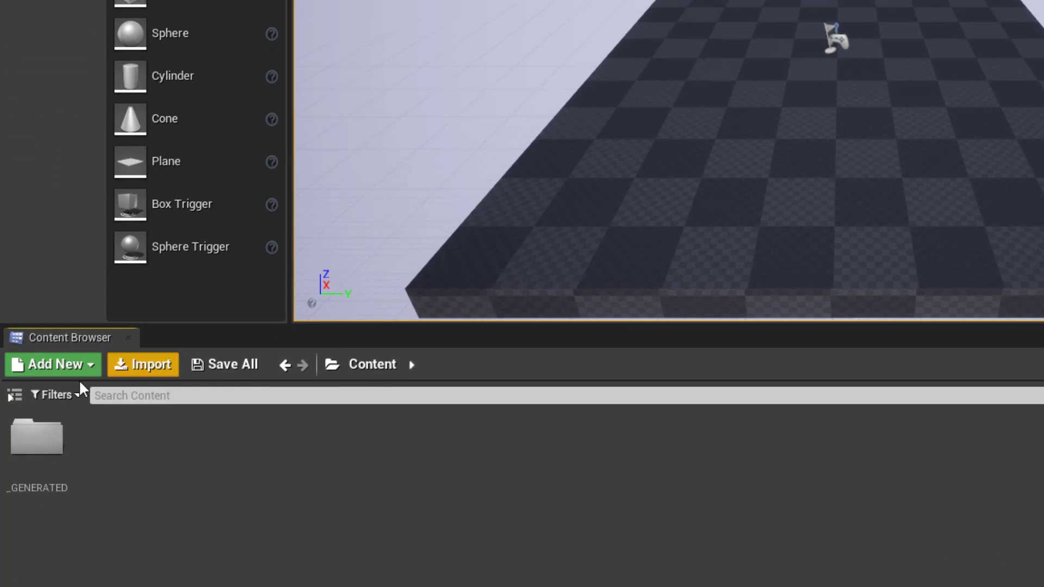
- Open the empty _GENERATED folder, then return to the top-level Content folder
double_click(36, 437)
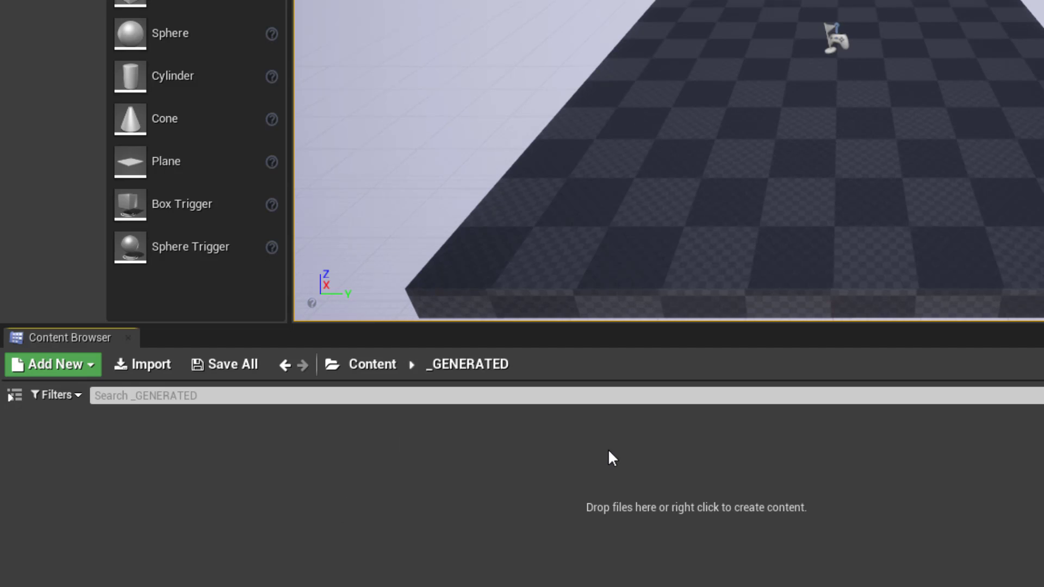
left_click(382, 370)
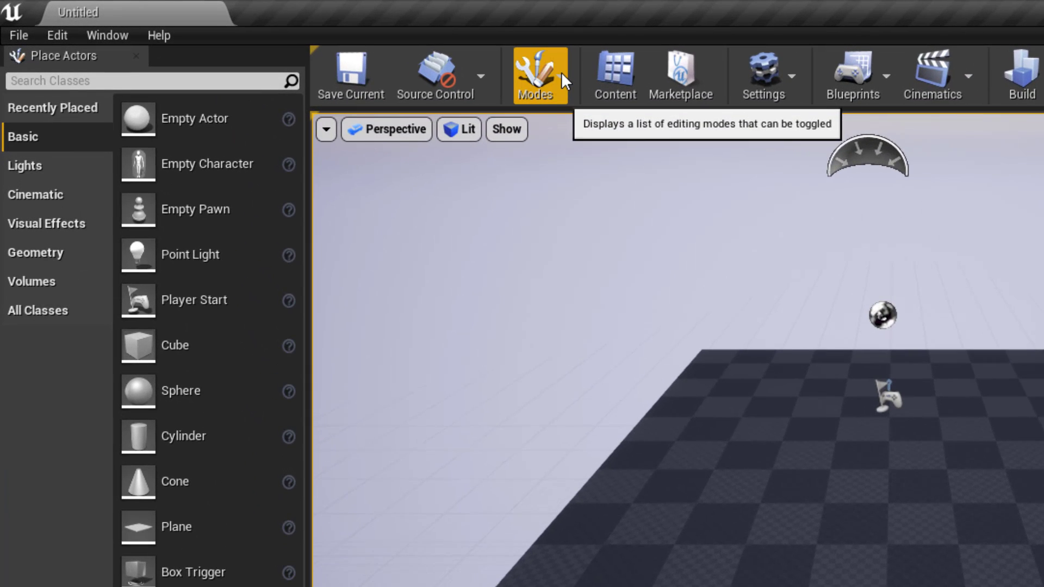
- Switch to Modeling mode from the Modes list and tilt the camera to show more sky
left_click(560, 70)
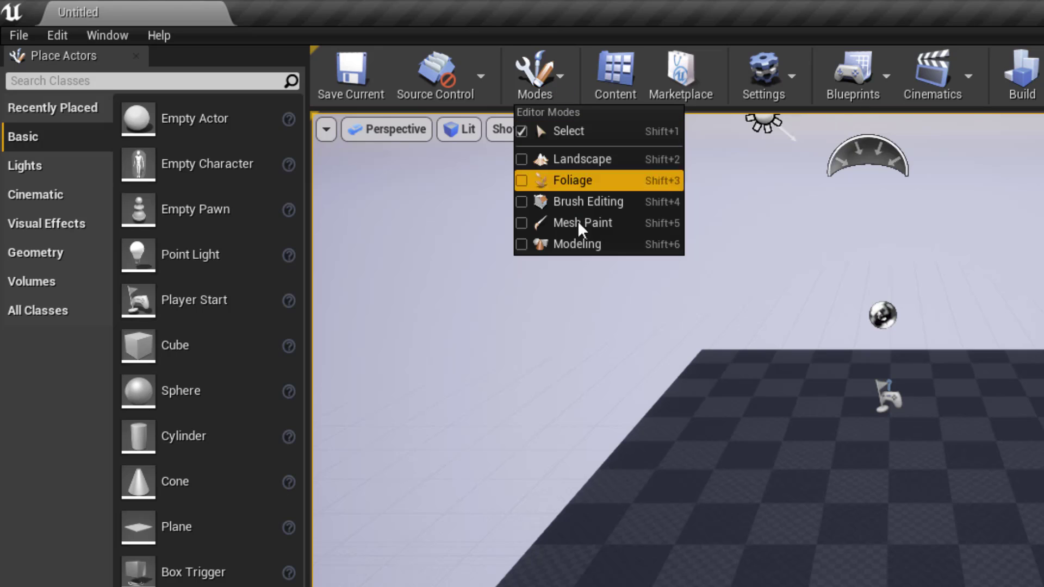
left_click(544, 246)
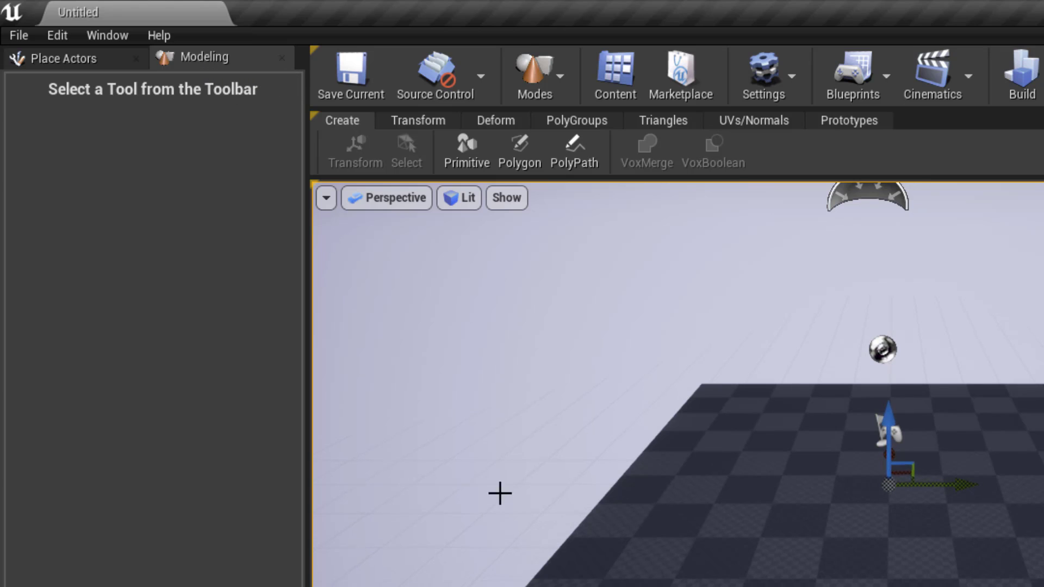
right_click_drag(554, 419, 554, 376)
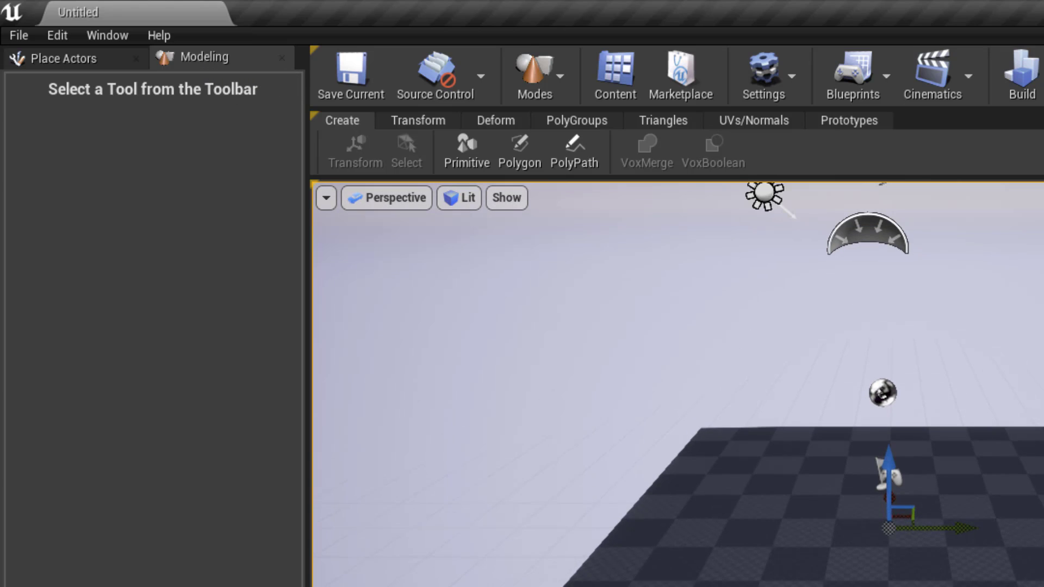
- Start the Add Primitive tool and try the Torus and Cone shapes
left_click(467, 165)
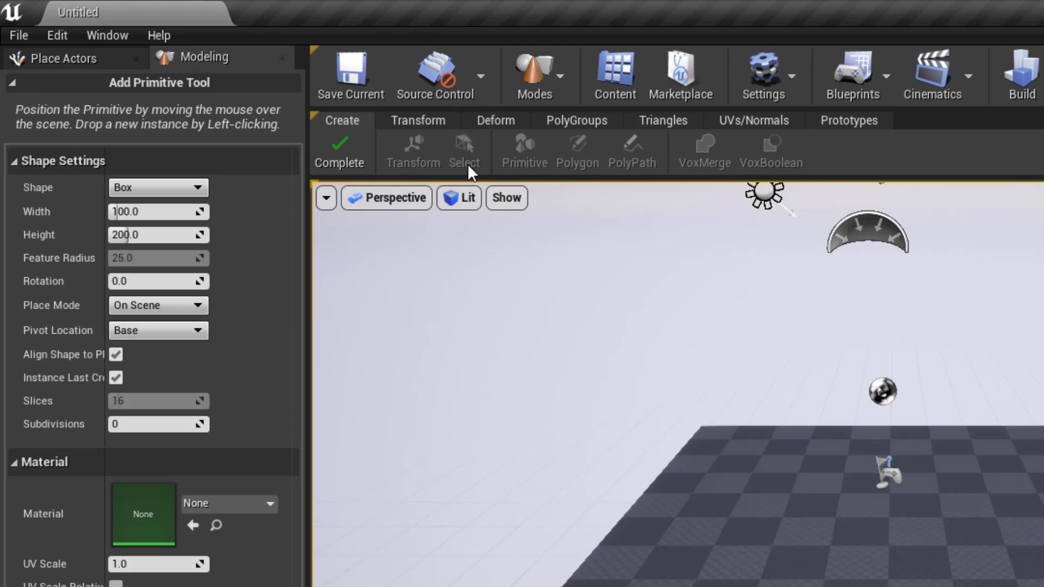
left_click(178, 188)
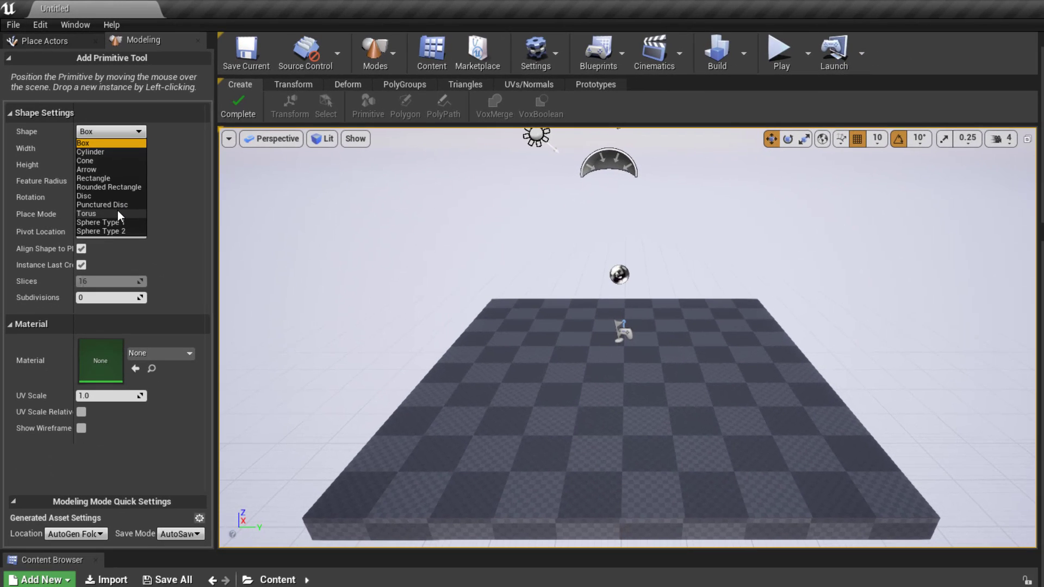
left_click(117, 213)
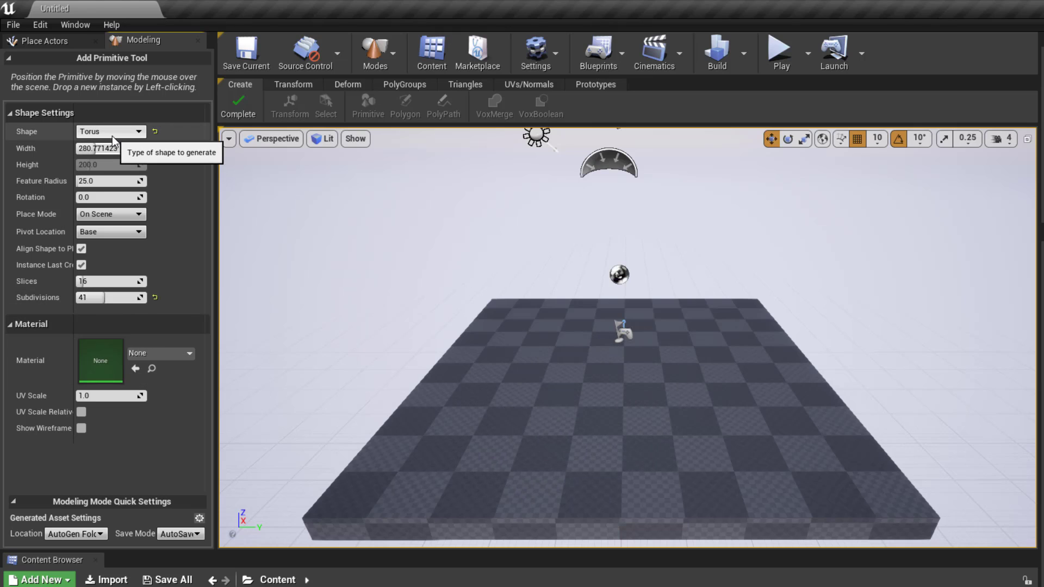
left_click(112, 135)
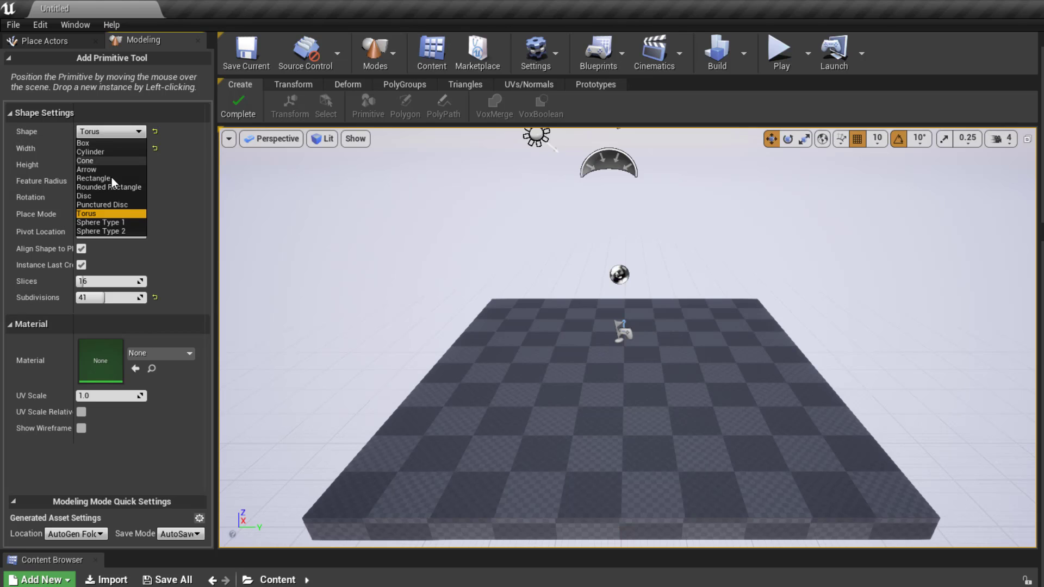
left_click(100, 161)
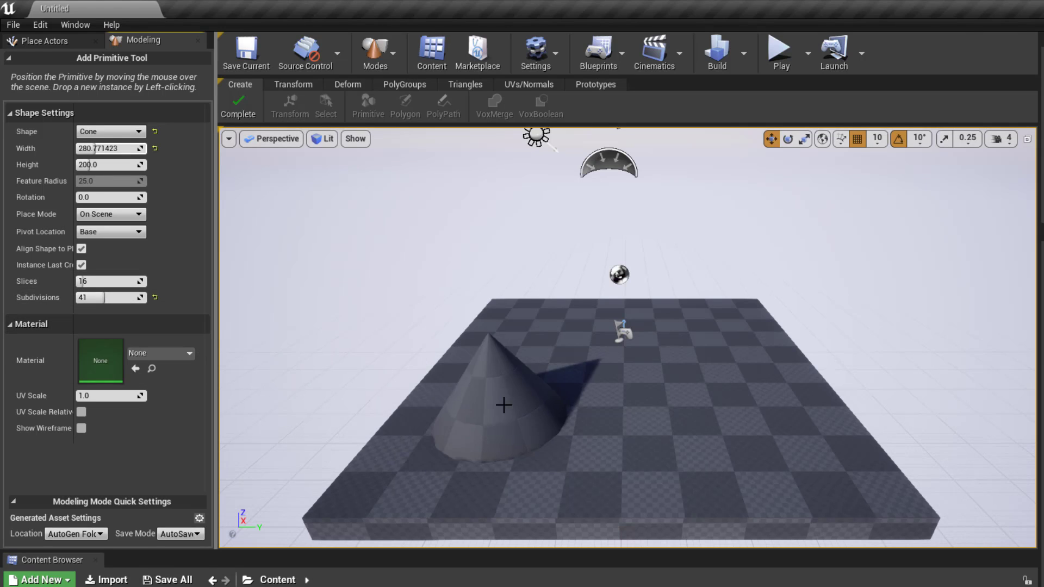
- Switch the shape to Box, place it on the floor and complete the tool
left_click(110, 131)
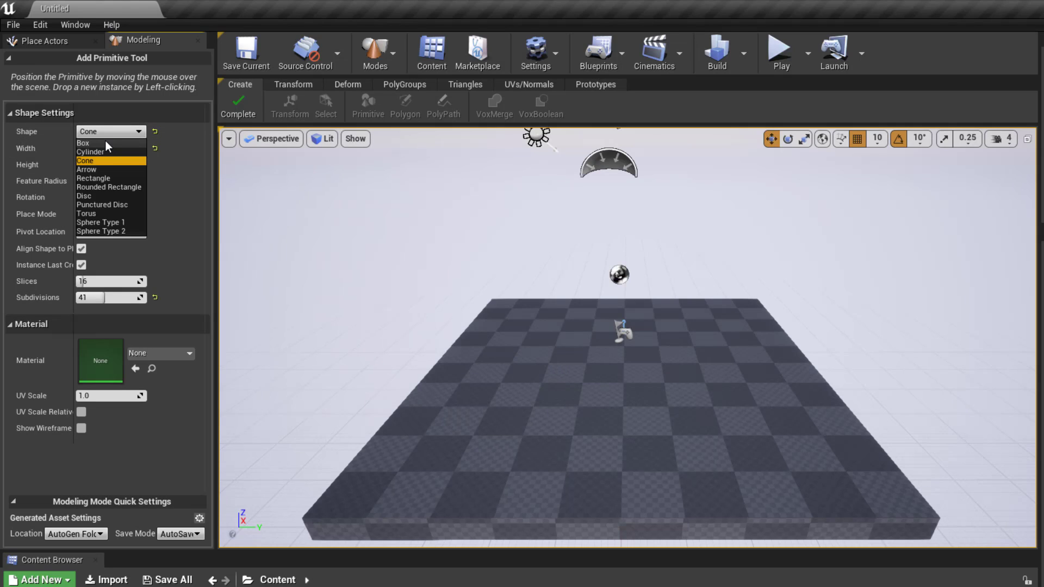
left_click(109, 144)
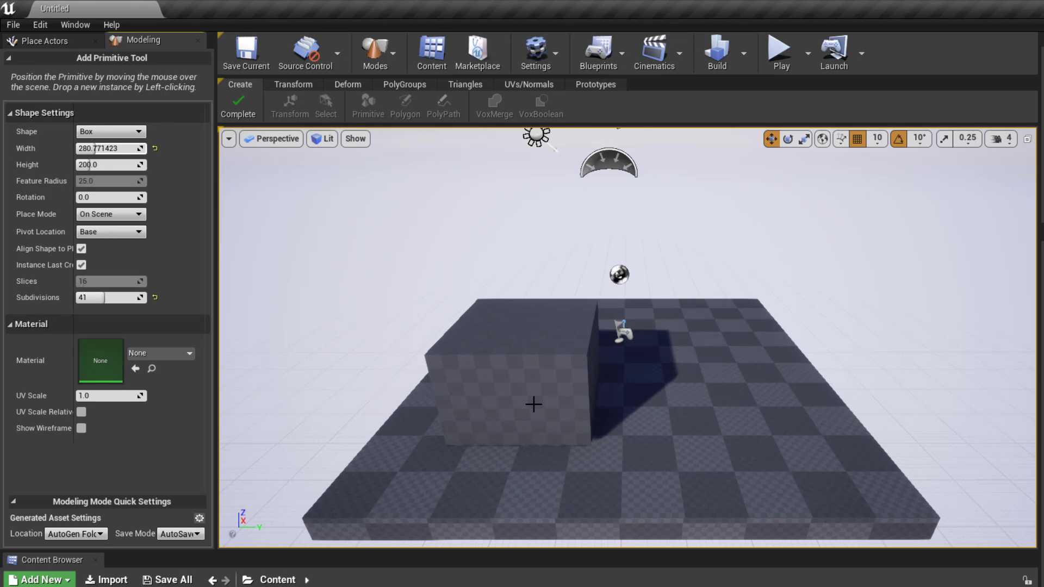
left_click(533, 402)
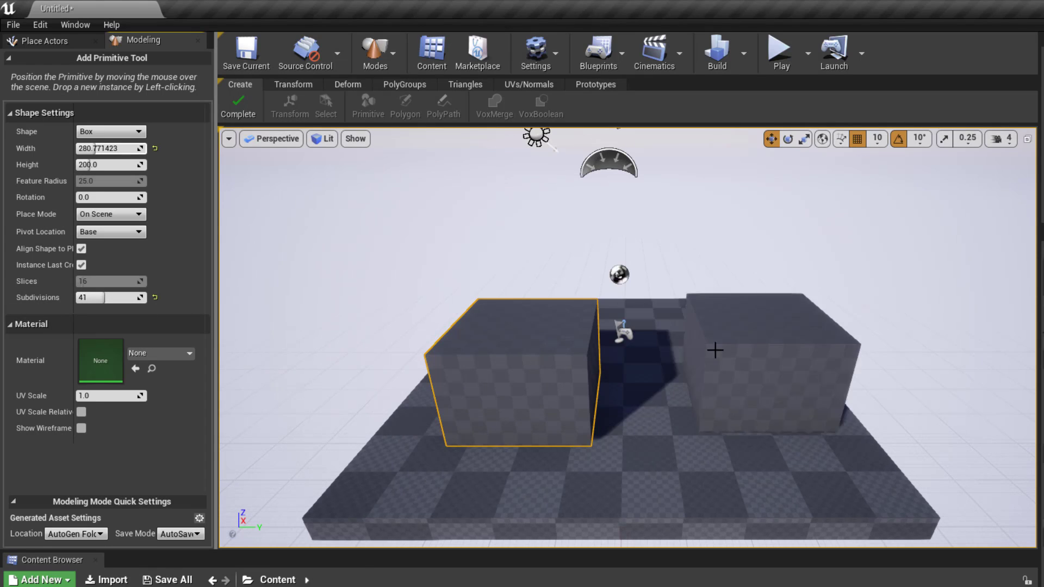
left_click(129, 137)
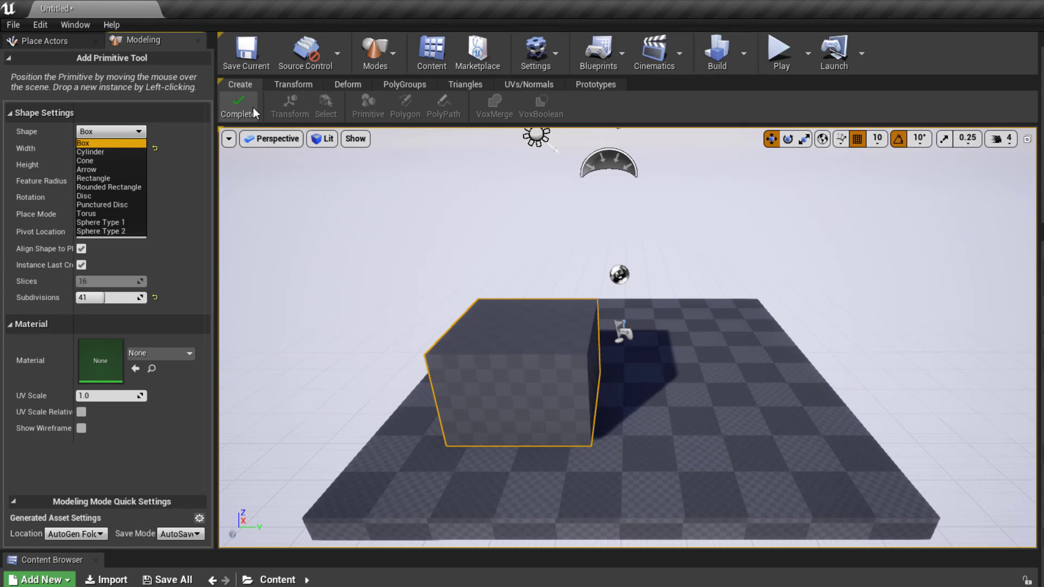
left_click(239, 99)
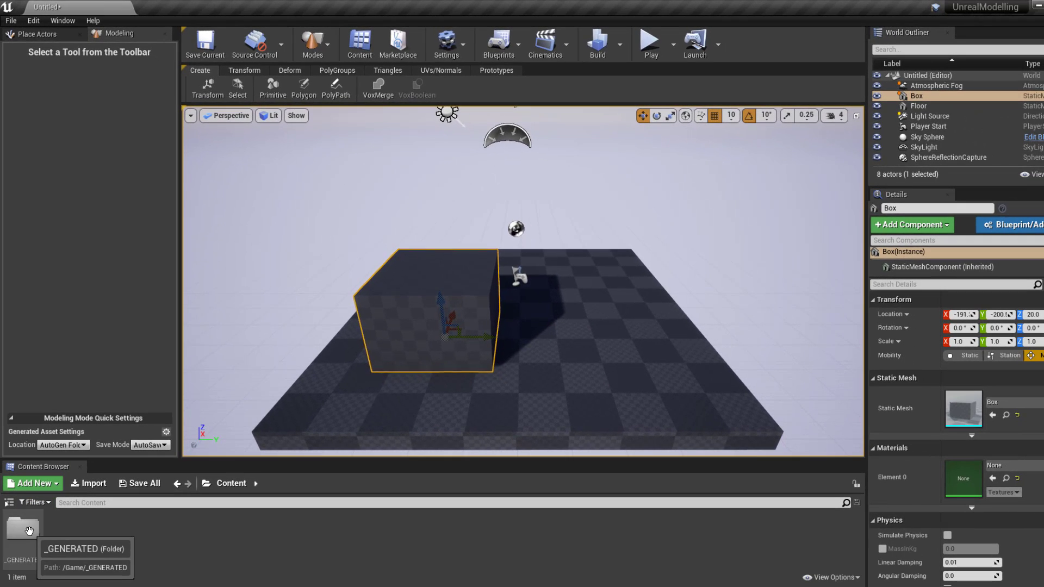
- Open the _GENERATED folder and review the box's Static Mesh choices without changing it
double_click(24, 528)
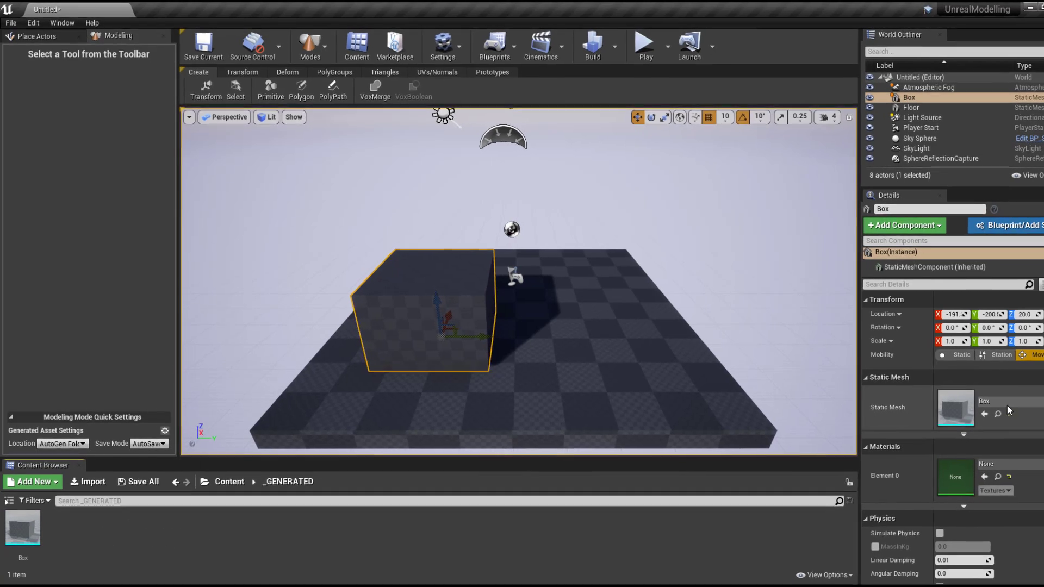
left_click(1007, 406)
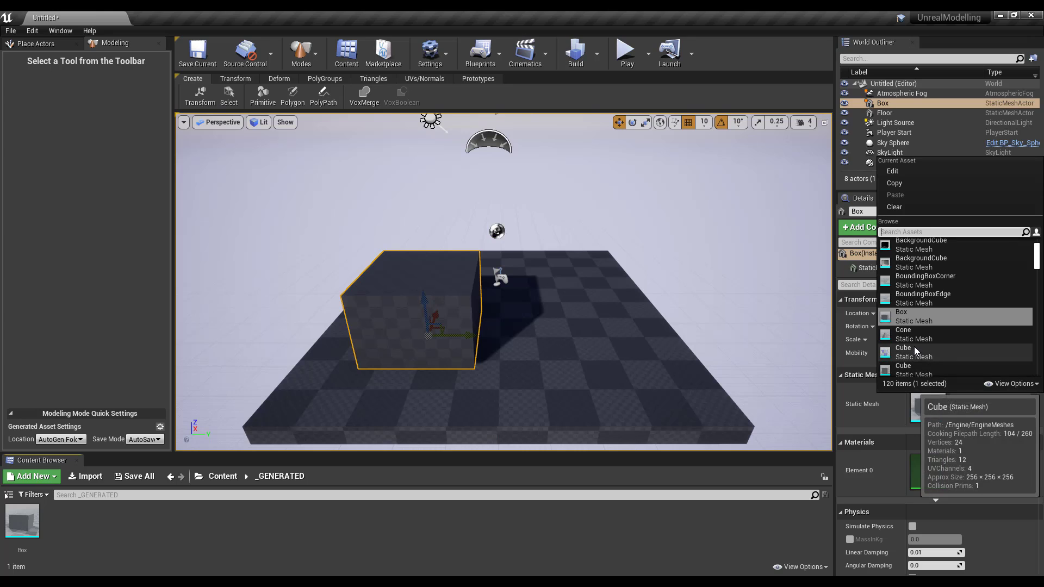
left_click(414, 537)
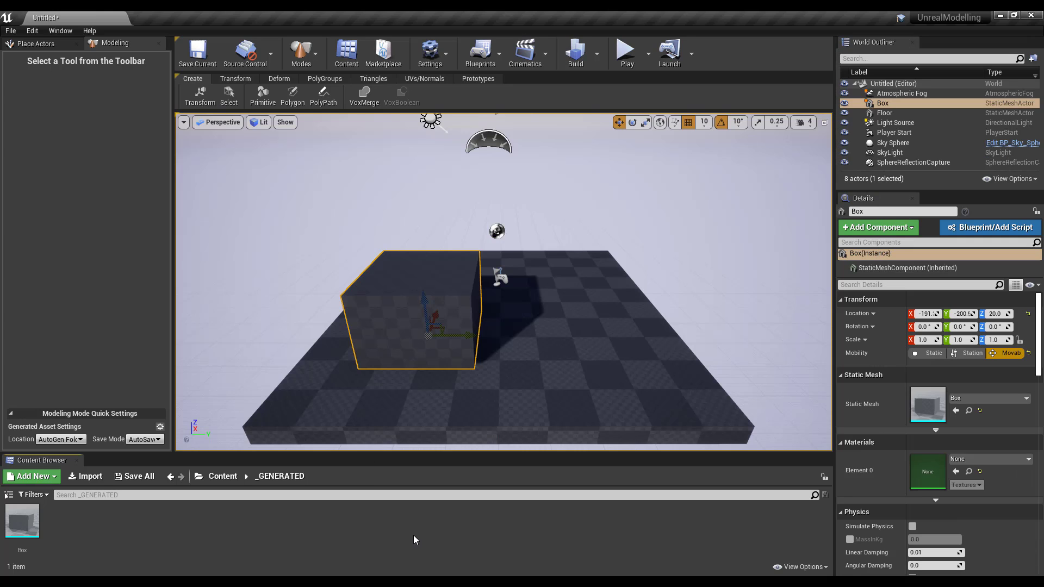
- Reselect the box and drag it back along X to 358.6
left_click(362, 245)
left_click(405, 291)
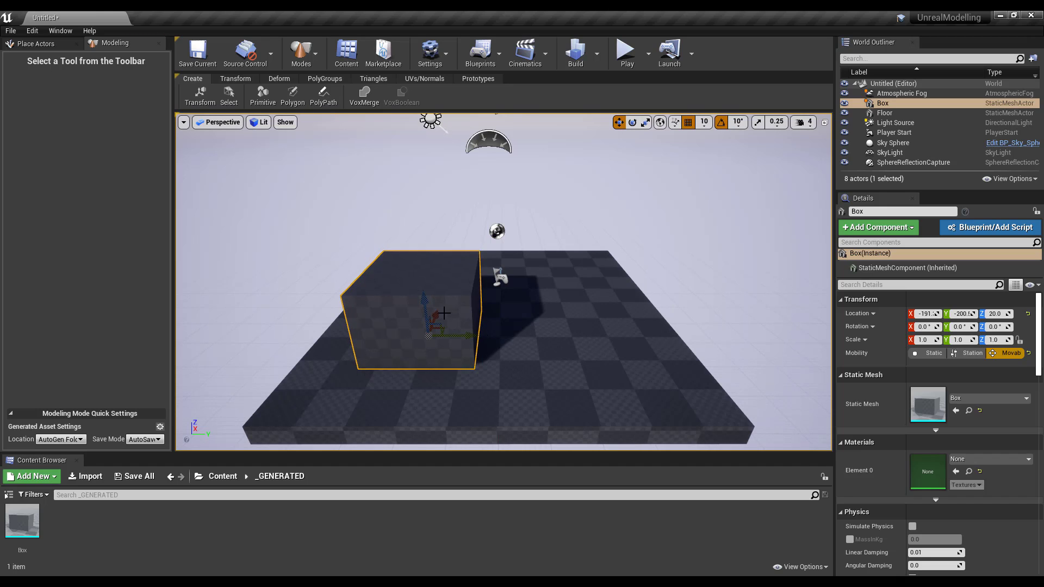
left_click_drag(444, 313, 462, 252)
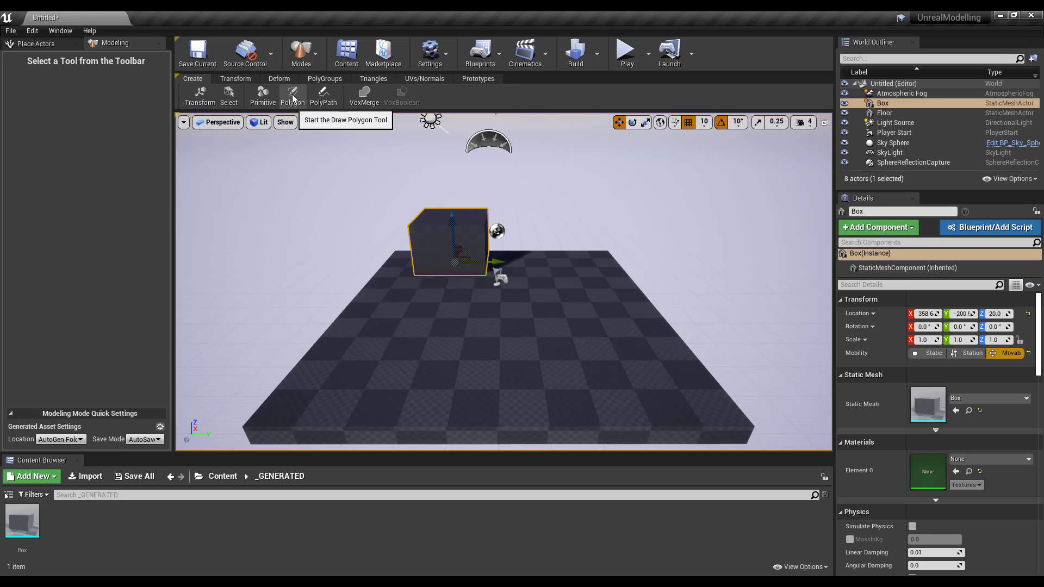
- Start the Polygon tool and draw a closed three-corner shape on the floor
right_click_drag(318, 240, 323, 264)
left_click_drag(323, 264, 375, 244, "alt")
scroll(291, 138, "up", 2)
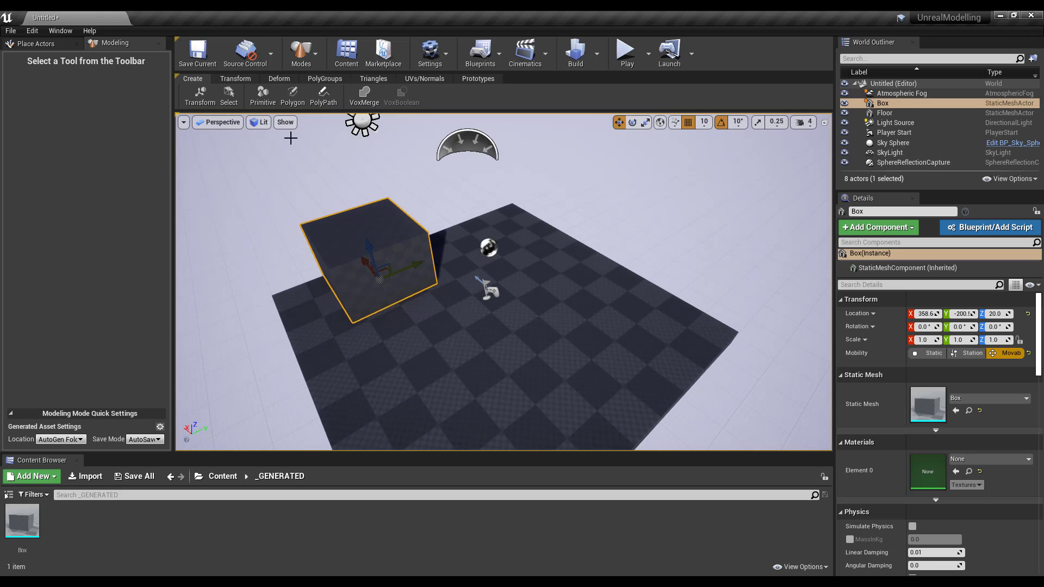
left_click(294, 95)
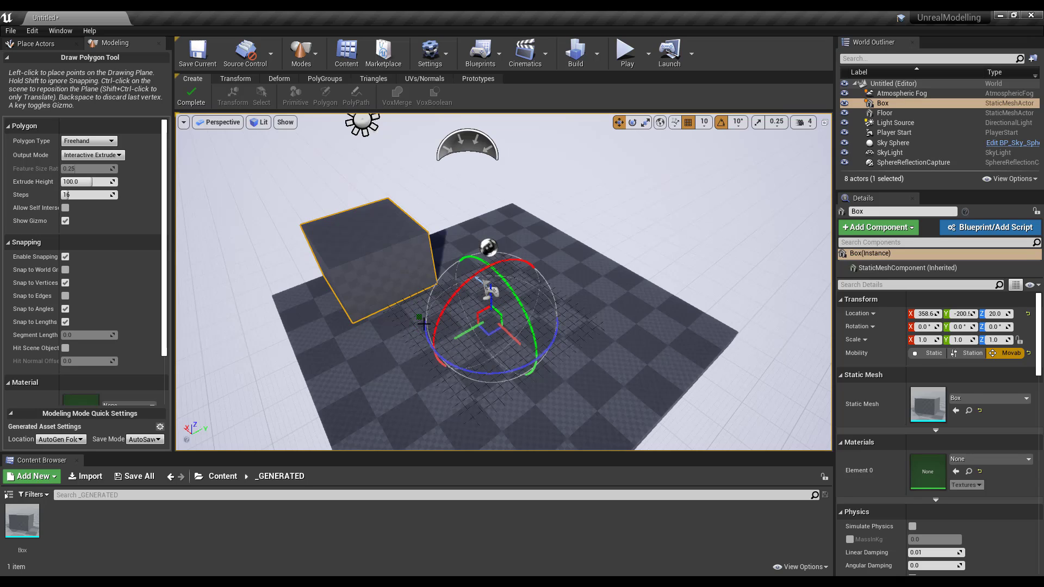
left_click(445, 300)
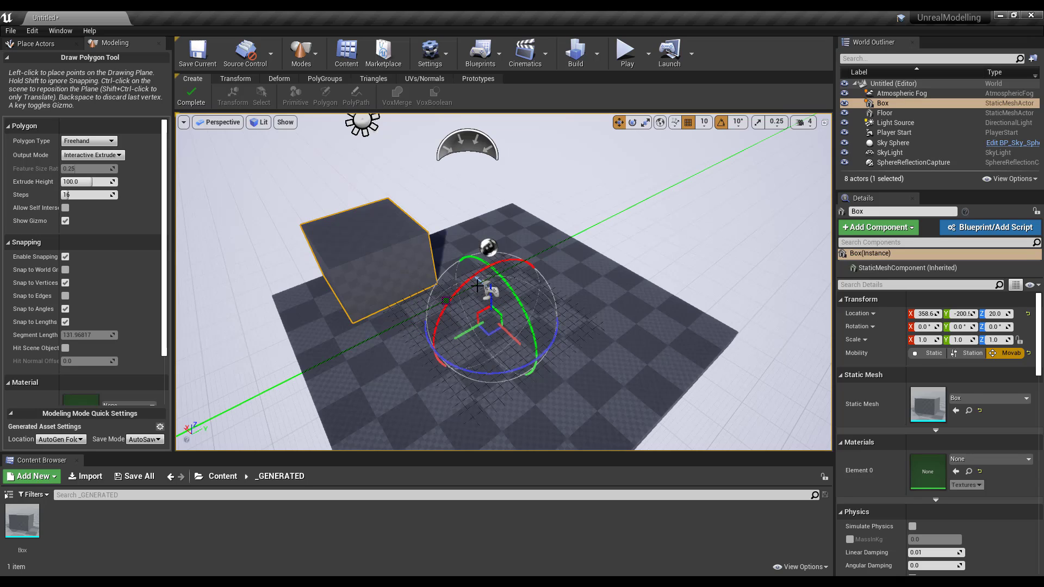
left_click(573, 335)
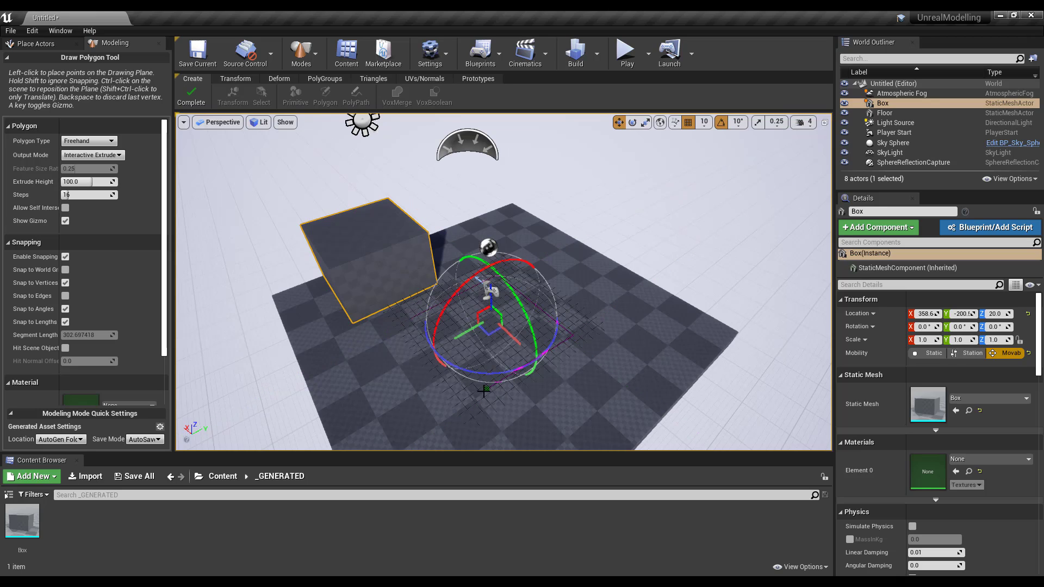
left_click(462, 360)
left_click(414, 314)
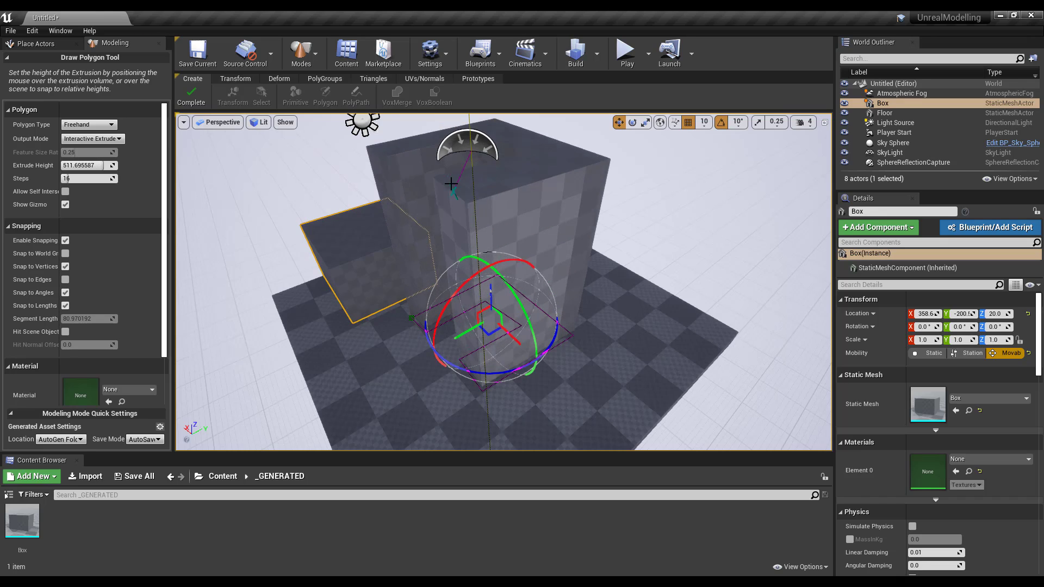
- Extrude the polygon to about 469 units high and complete the Extrude block
left_click(614, 336)
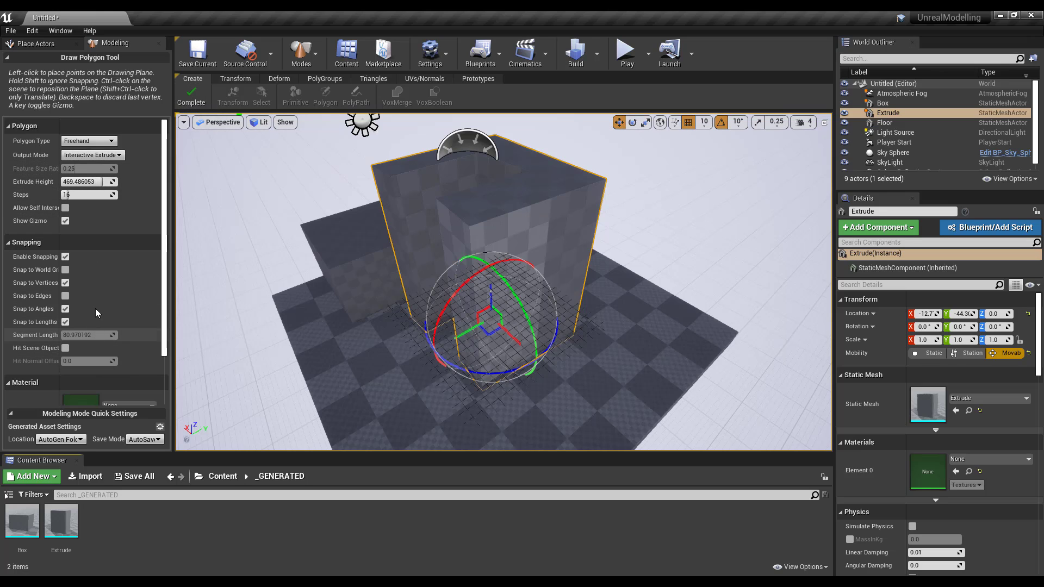
scroll(60, 239, "down", 3)
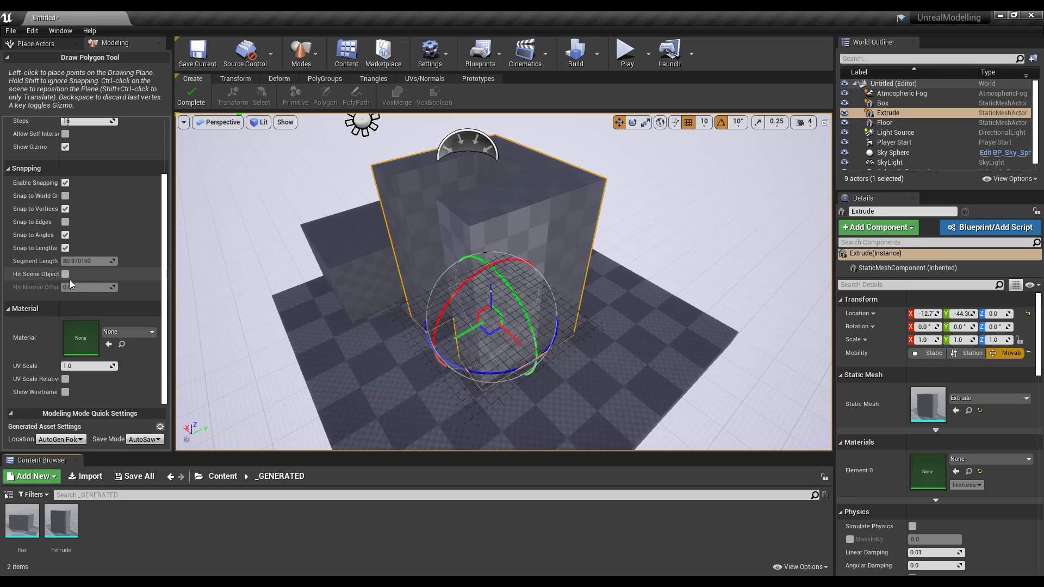
scroll(87, 277, "up", 3)
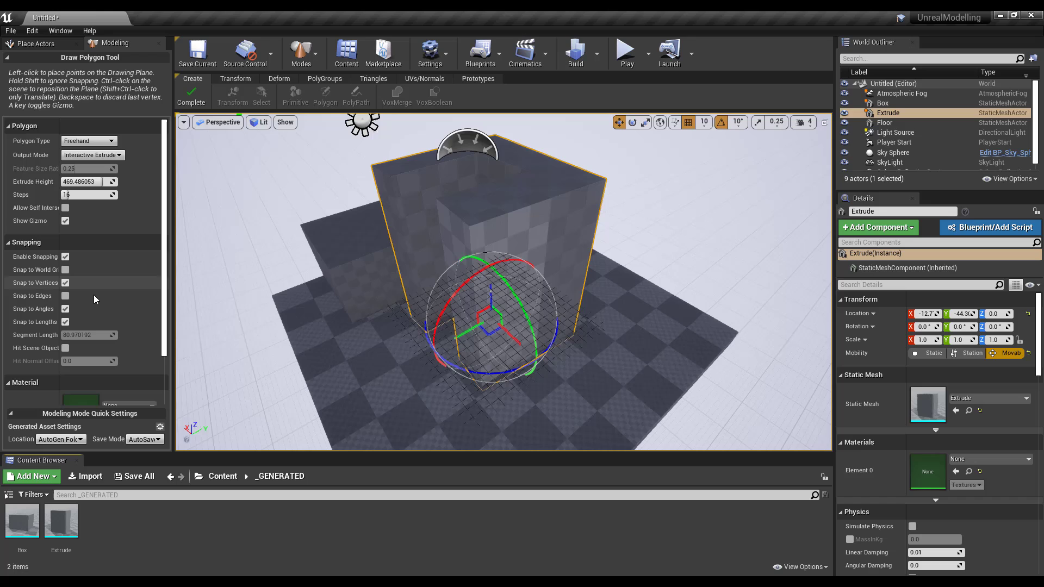
left_click(191, 97)
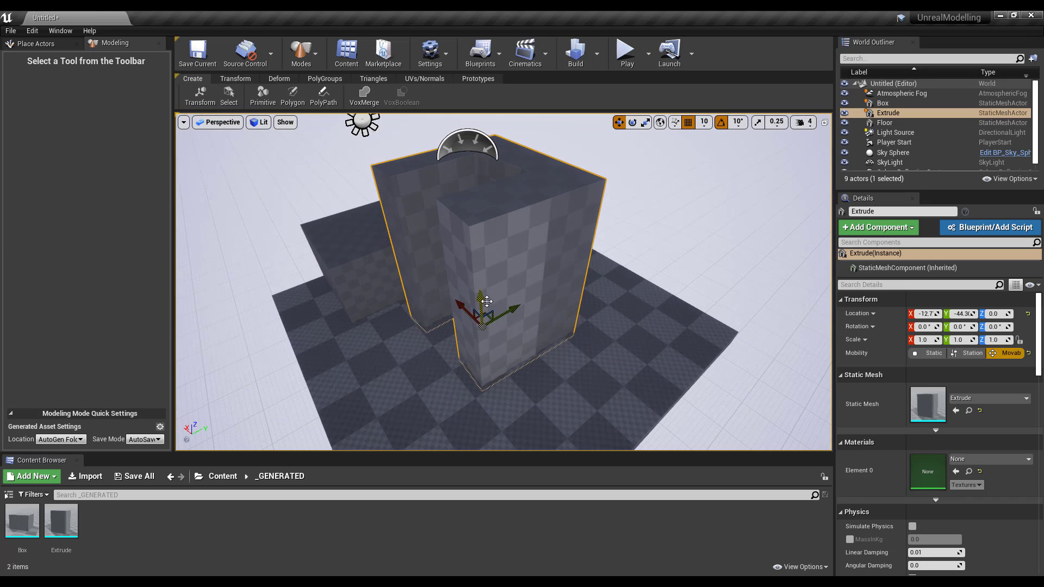
- Move the Extrude block aside and delete it
left_click_drag(514, 307, 615, 259)
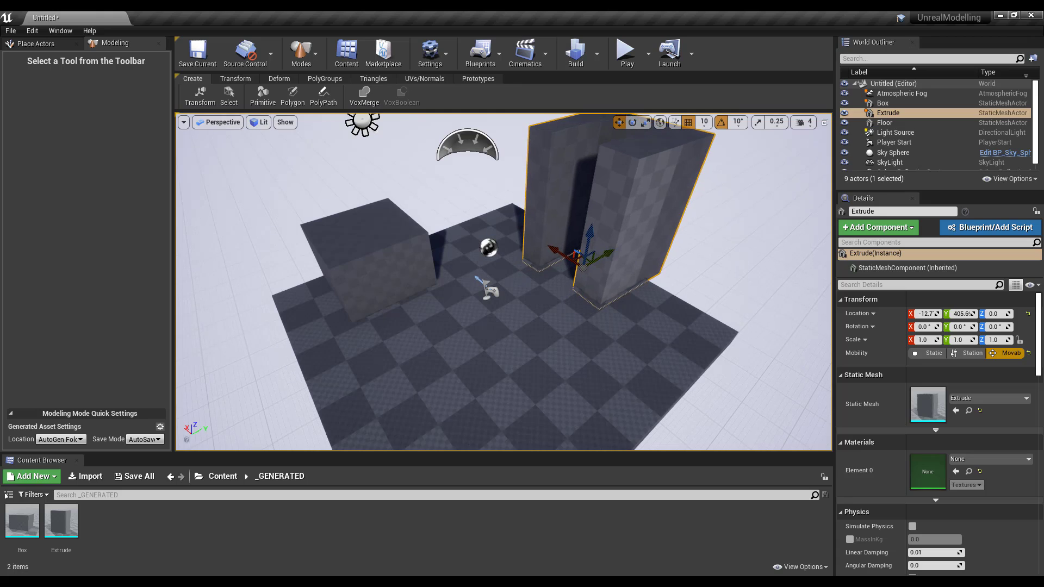
key("Delete")
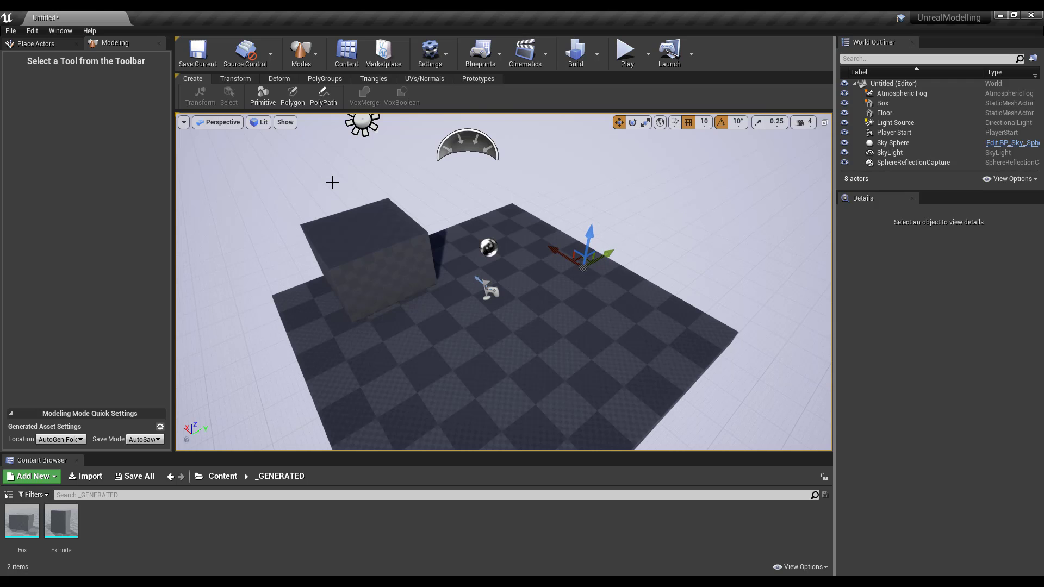
scroll(519, 223, "down", 1)
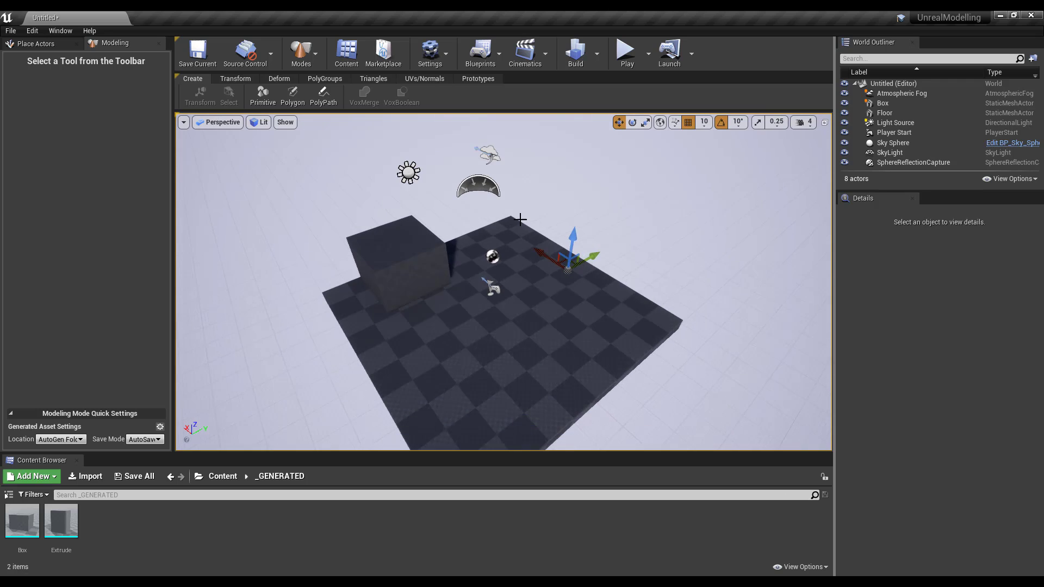
- Select the Floor and hide it from the viewport
scroll(519, 220, "up", 3)
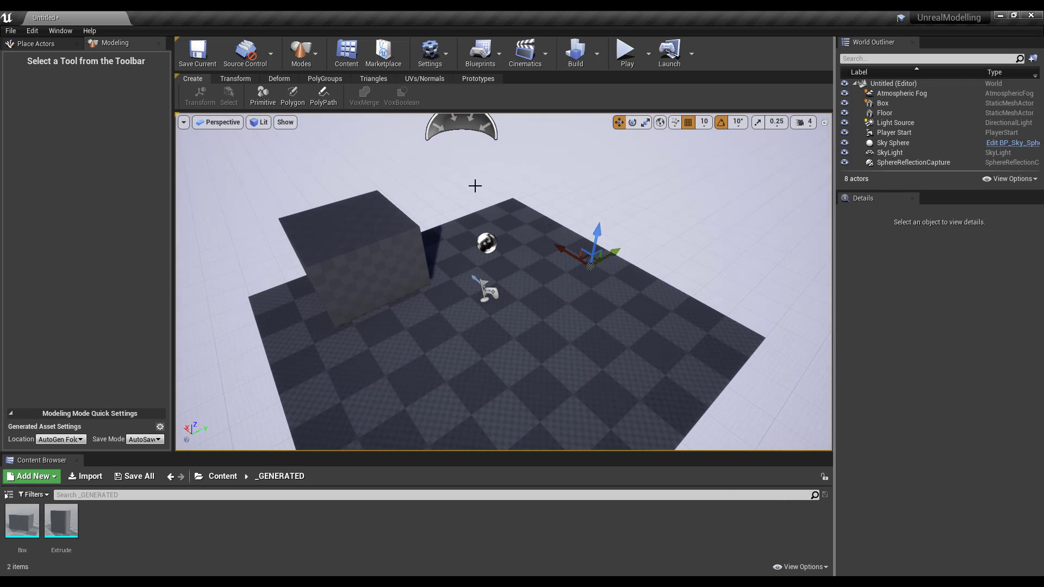
left_click(597, 307)
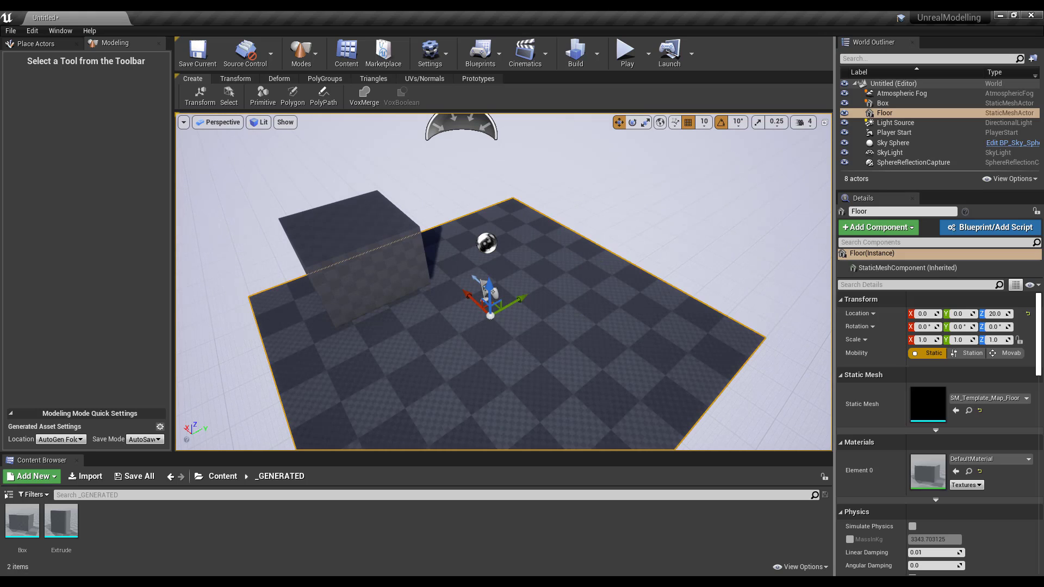
left_click(844, 113)
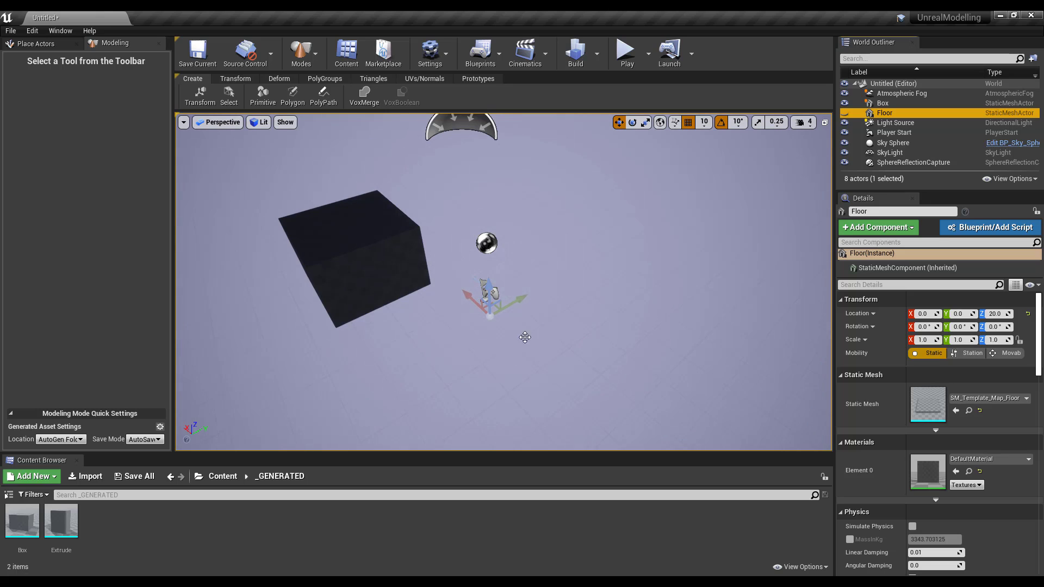
- Draw a poly path, set its width, extrude it 120 units high as Path1, and check Output Type
left_click(325, 99)
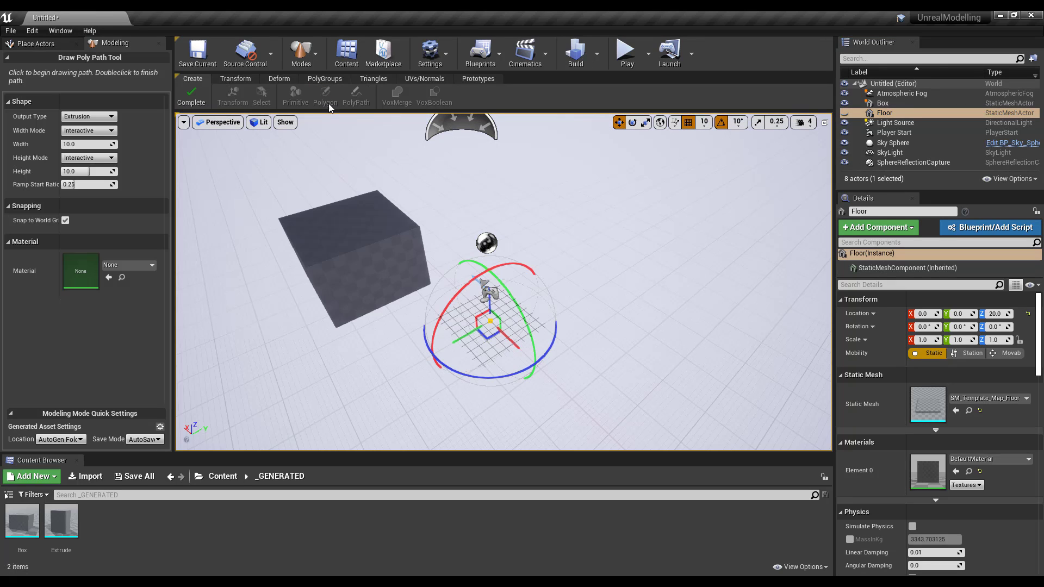
scroll(487, 345, "up", 3)
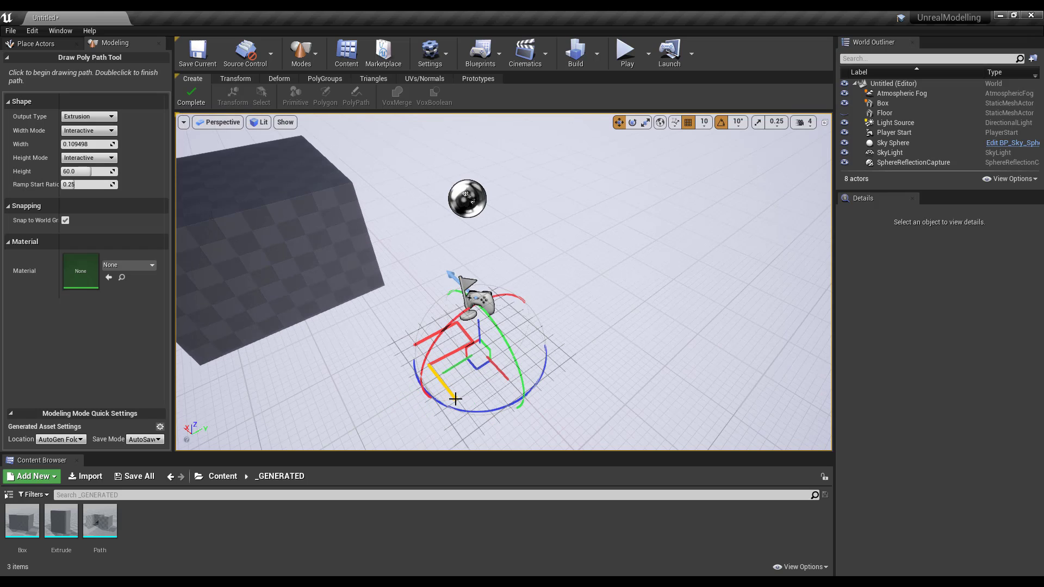
double_click(457, 395)
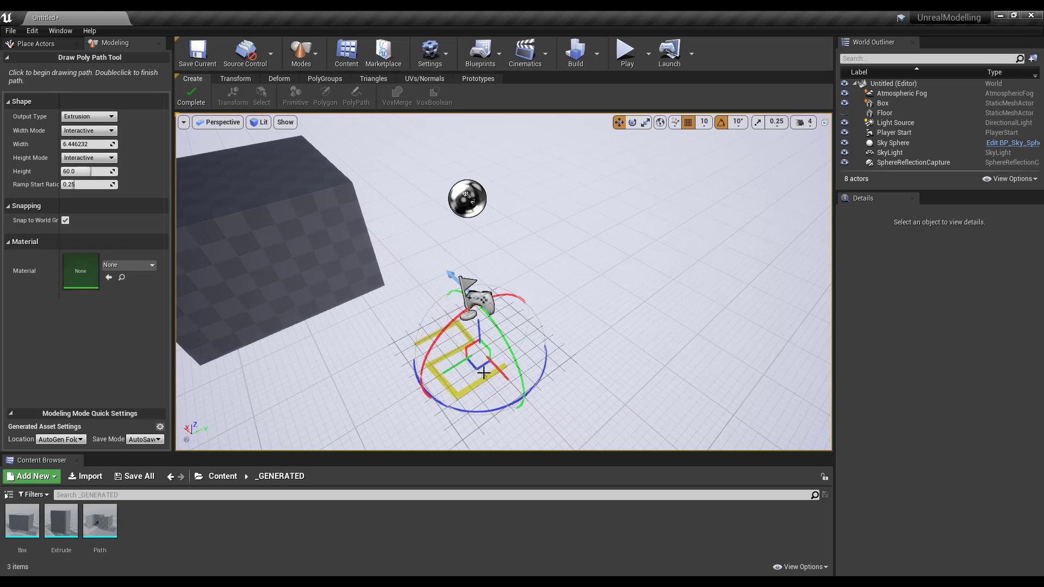
left_click(481, 371)
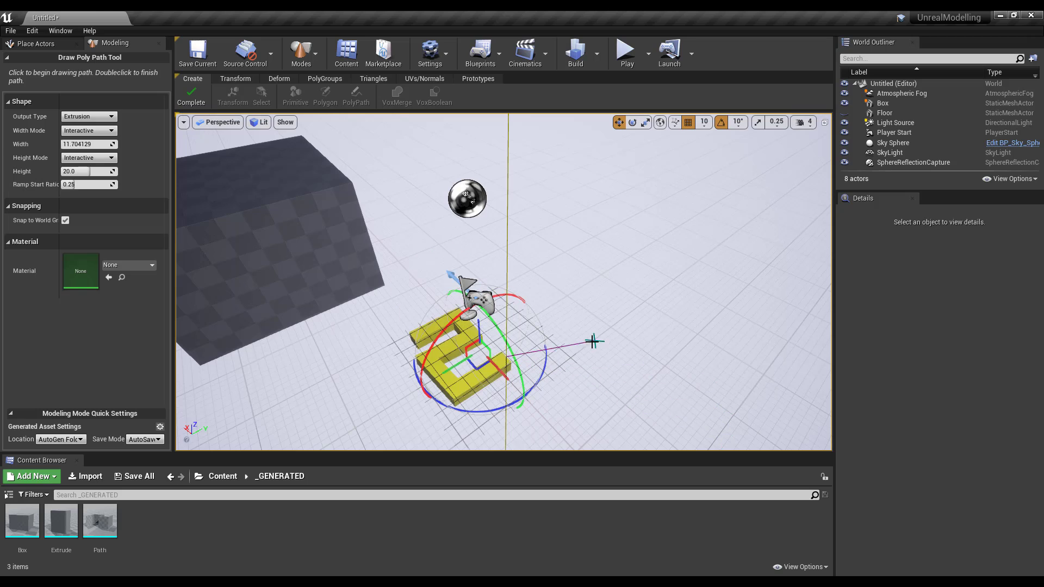
left_click(500, 328)
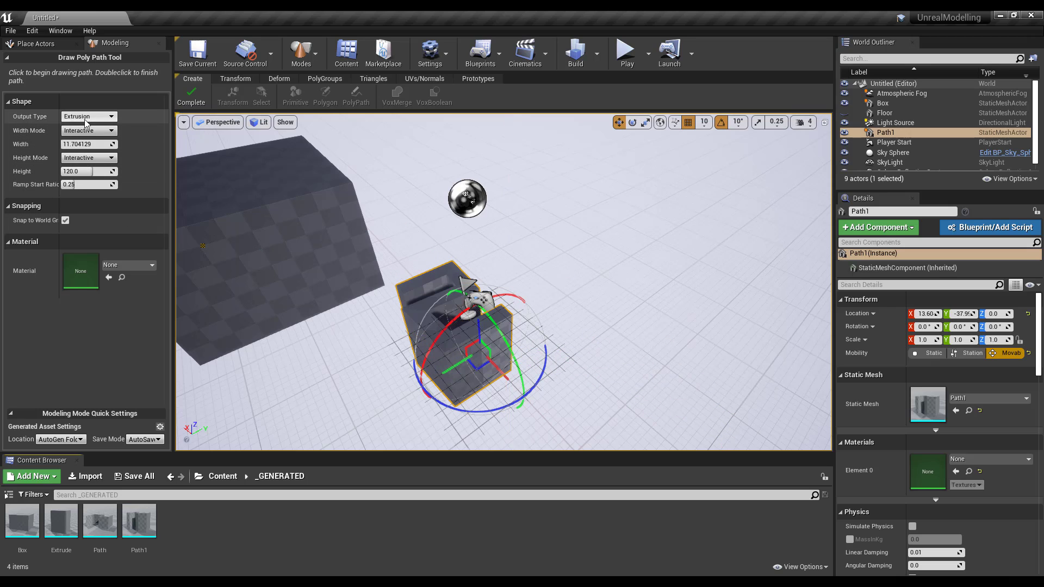
left_click(82, 117)
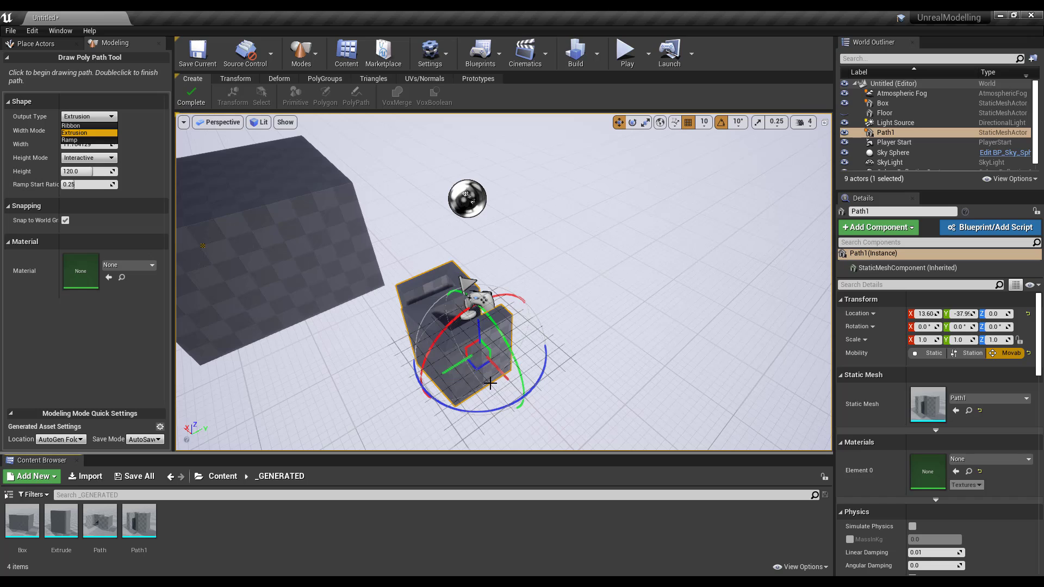
- Exit path drawing, Alt-drag a raised copy of the box aside, and select both boxes
left_click(190, 95)
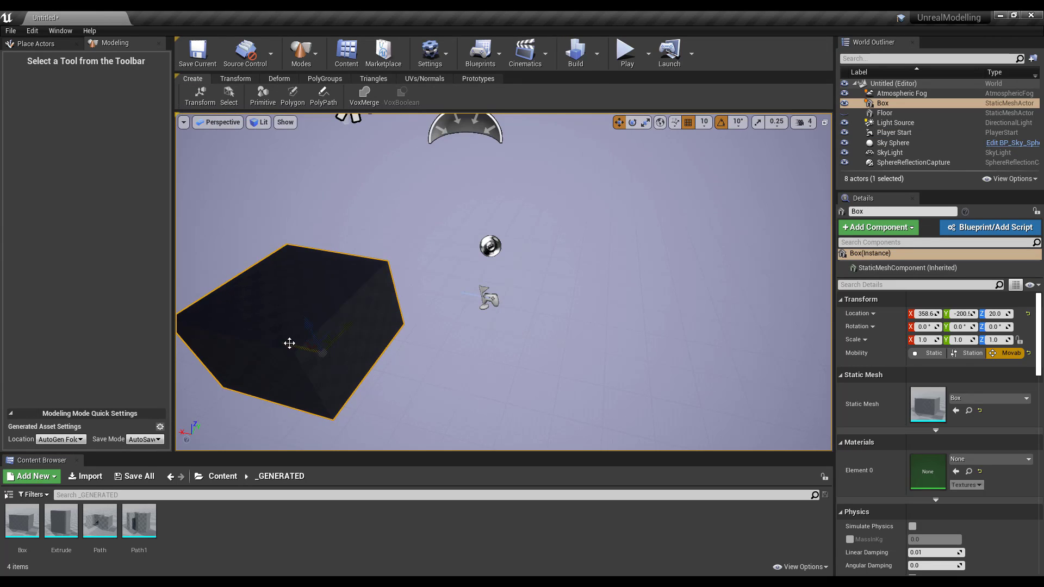
left_click_drag(289, 343, 396, 304, "alt")
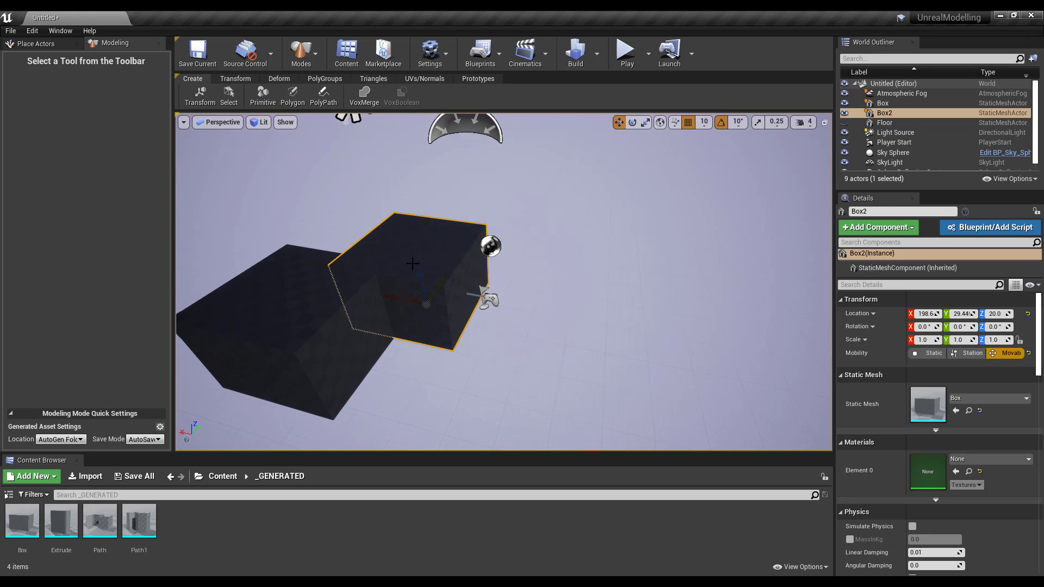
left_click_drag(412, 264, 409, 238)
left_click(352, 326, "ctrl")
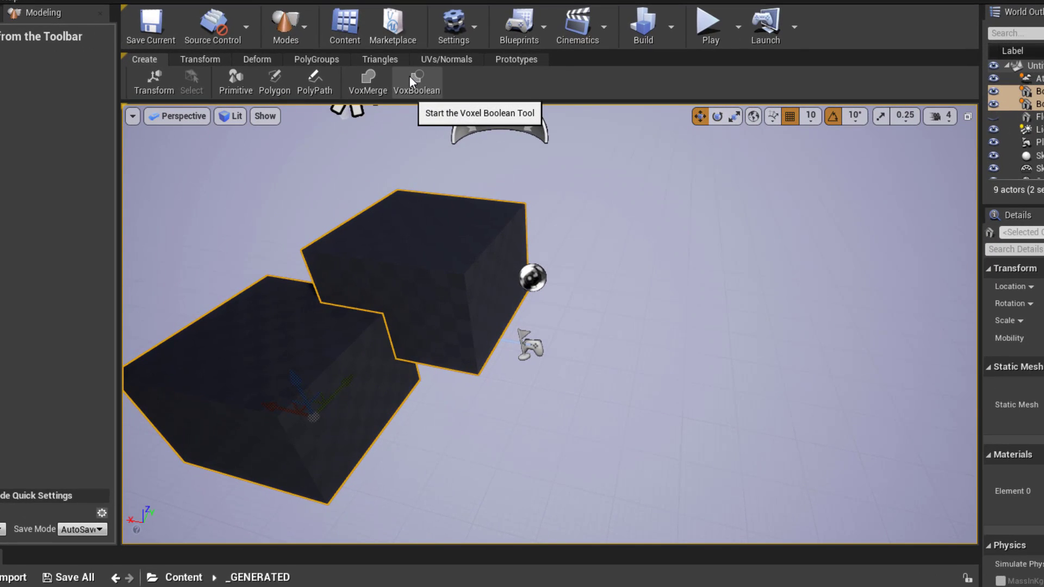
- Preview VoxBoolean as B - A, Intersect and Union, then cancel without applying
left_click(409, 76)
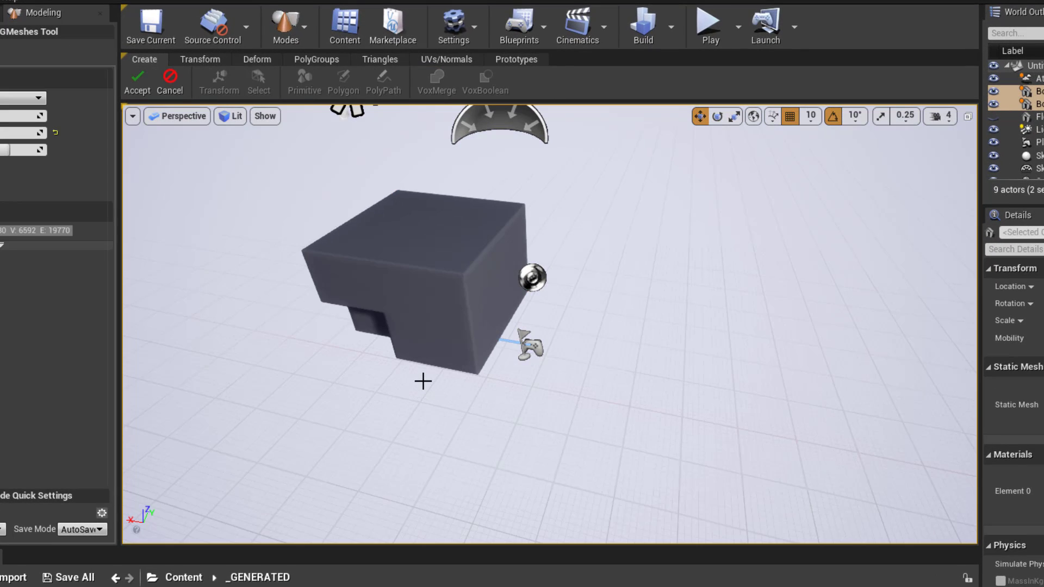
left_click_drag(423, 381, 370, 383, "alt")
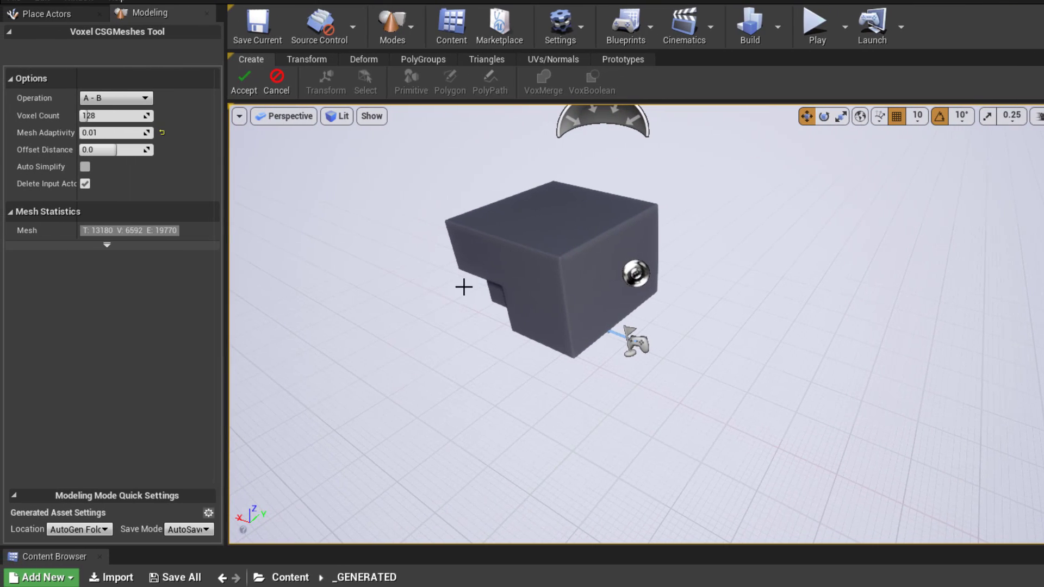
left_click(110, 97)
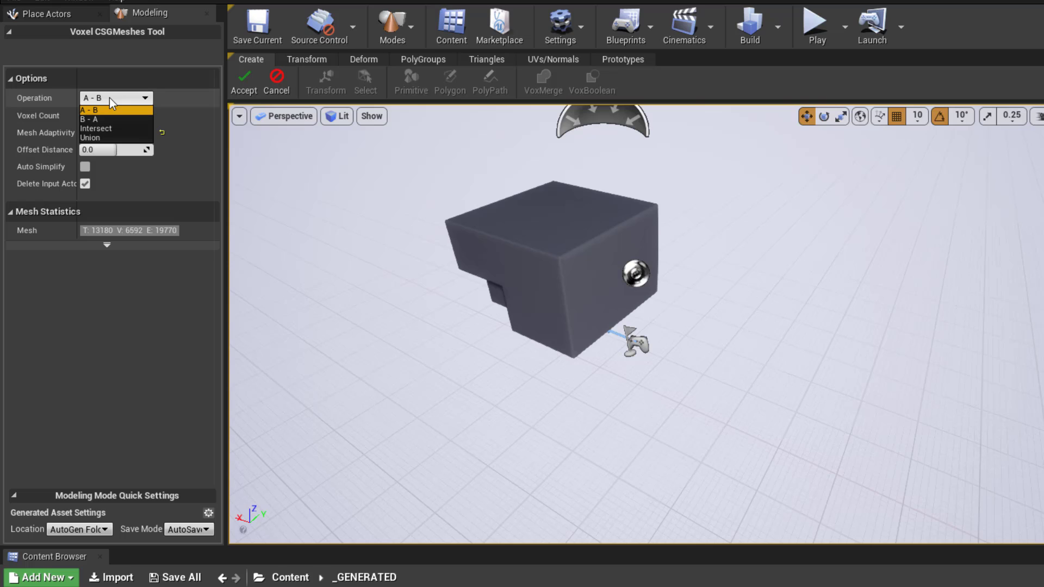
left_click(114, 118)
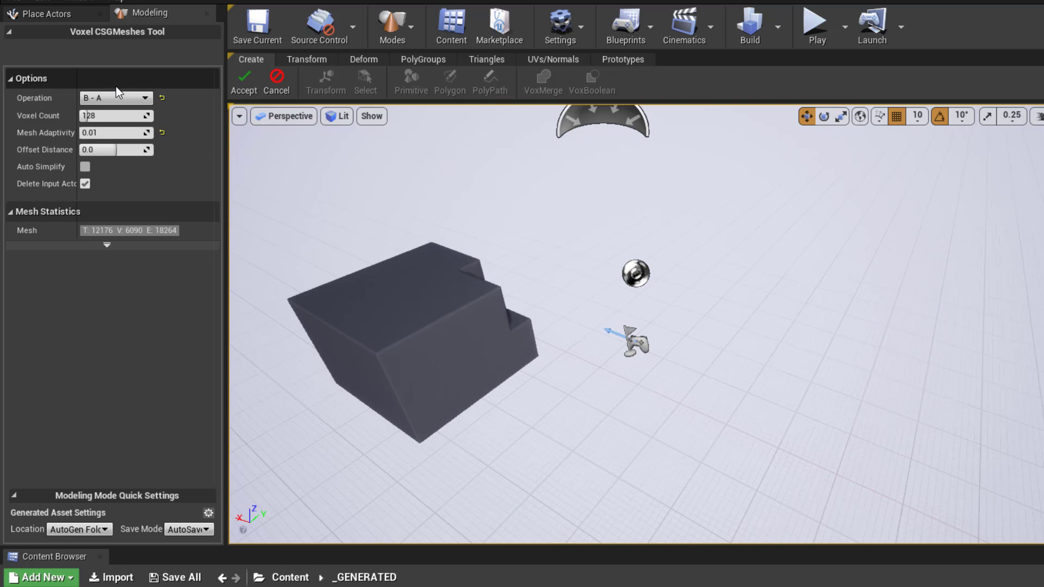
left_click(121, 97)
left_click(112, 125)
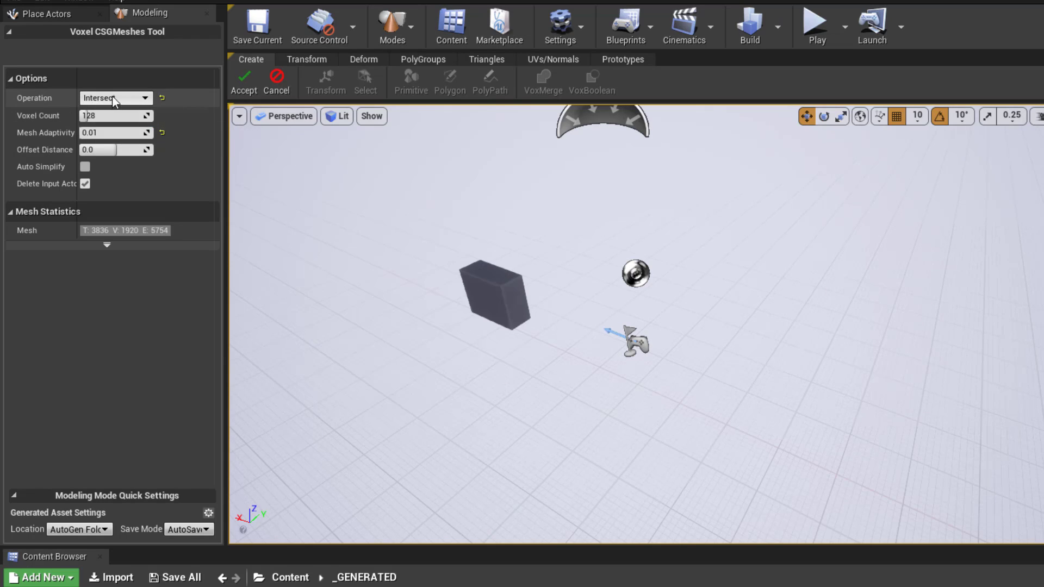
left_click(114, 98)
left_click(115, 130)
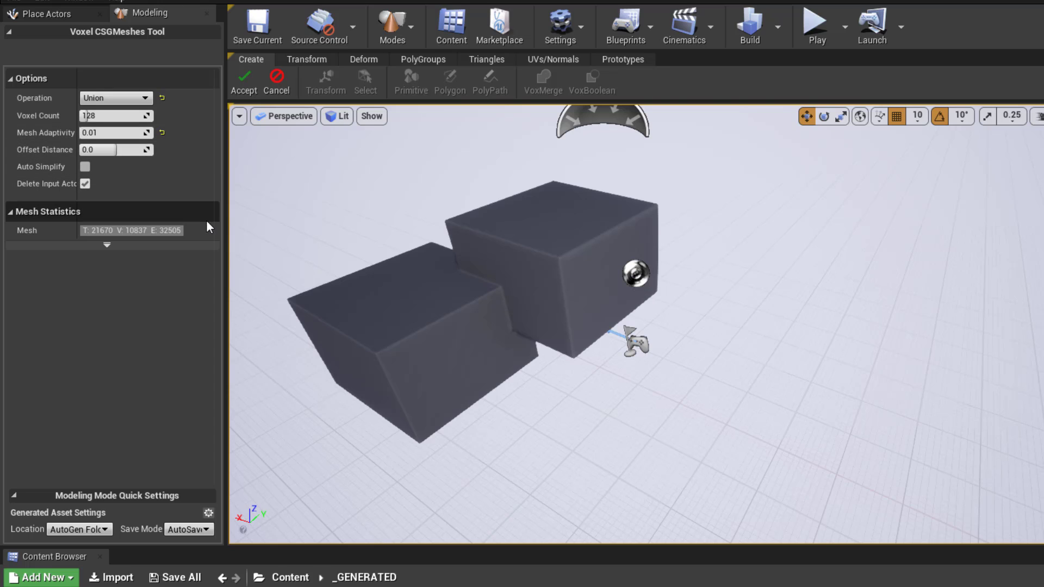
left_click(145, 99)
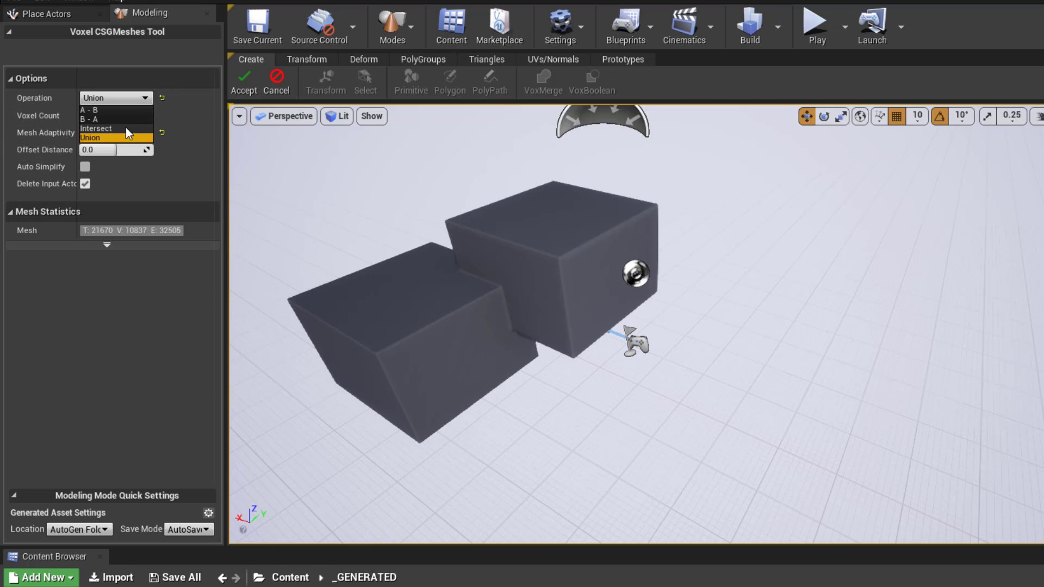
left_click(278, 86)
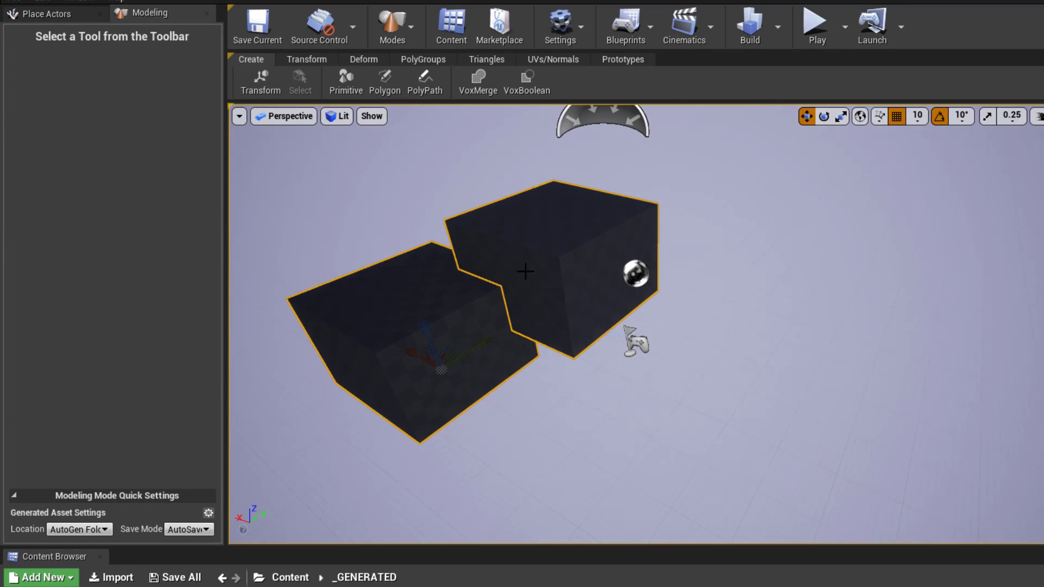
left_click(478, 84)
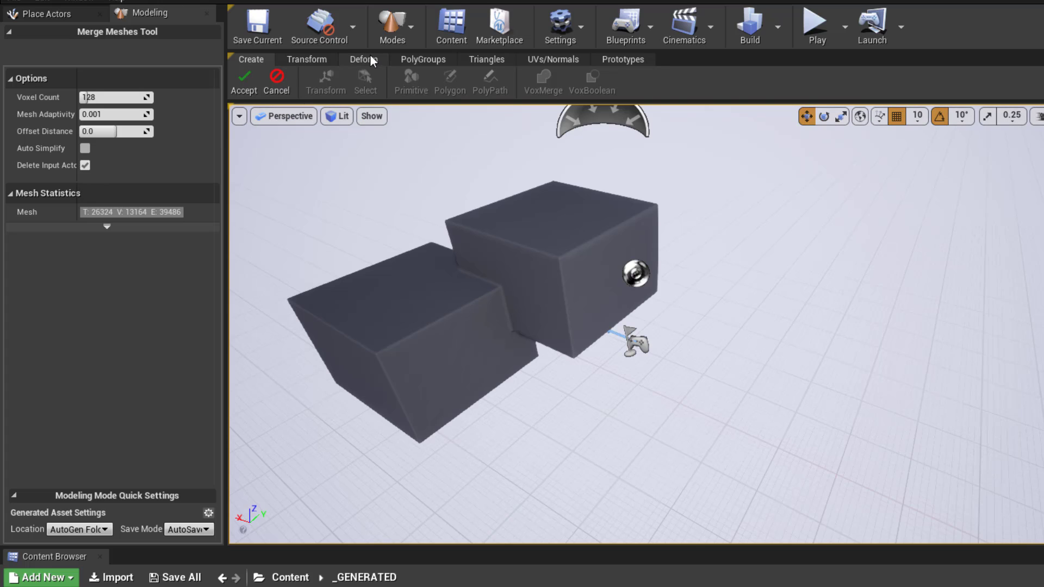
left_click(277, 84)
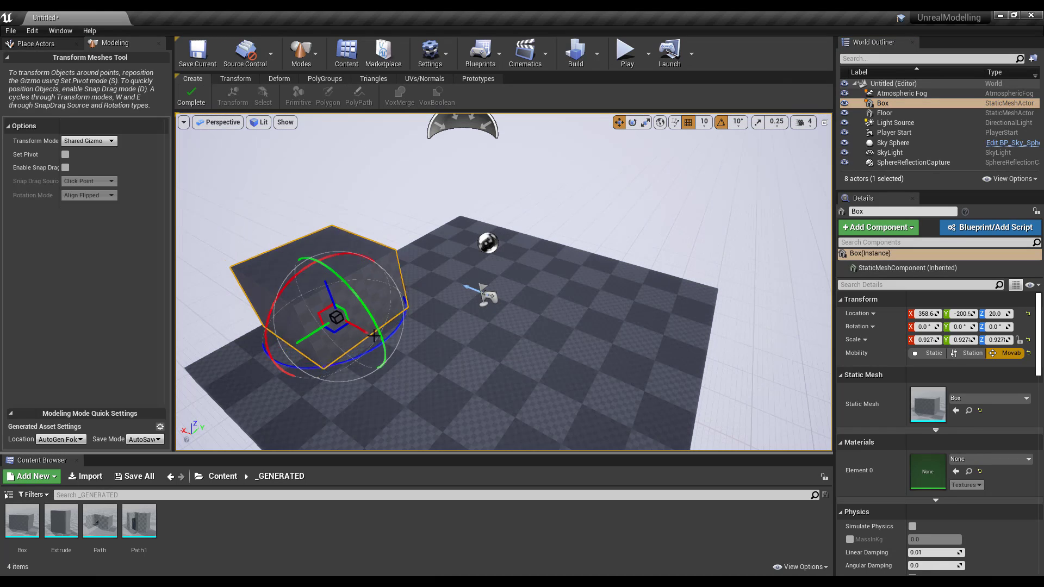
- Scale the box down to 0.386 on all axes and confirm the new size
left_click_drag(344, 310, 323, 323)
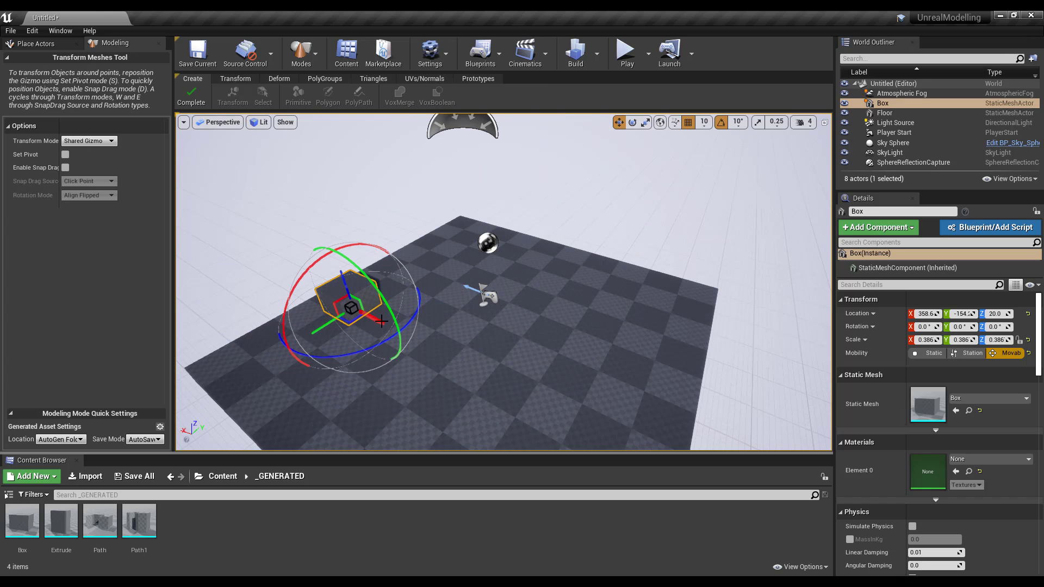
left_click(191, 96)
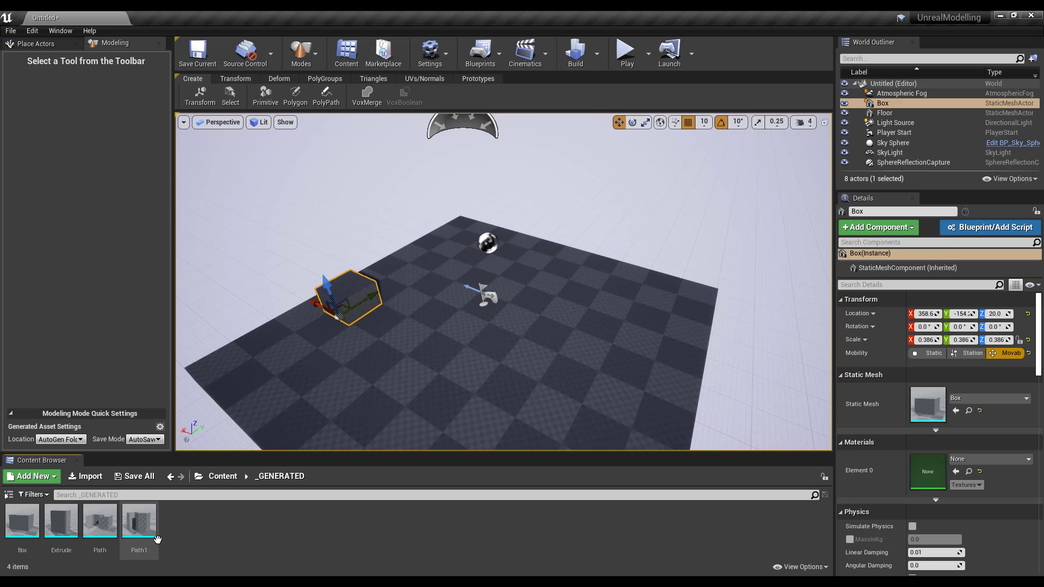
mouse_move(132, 521)
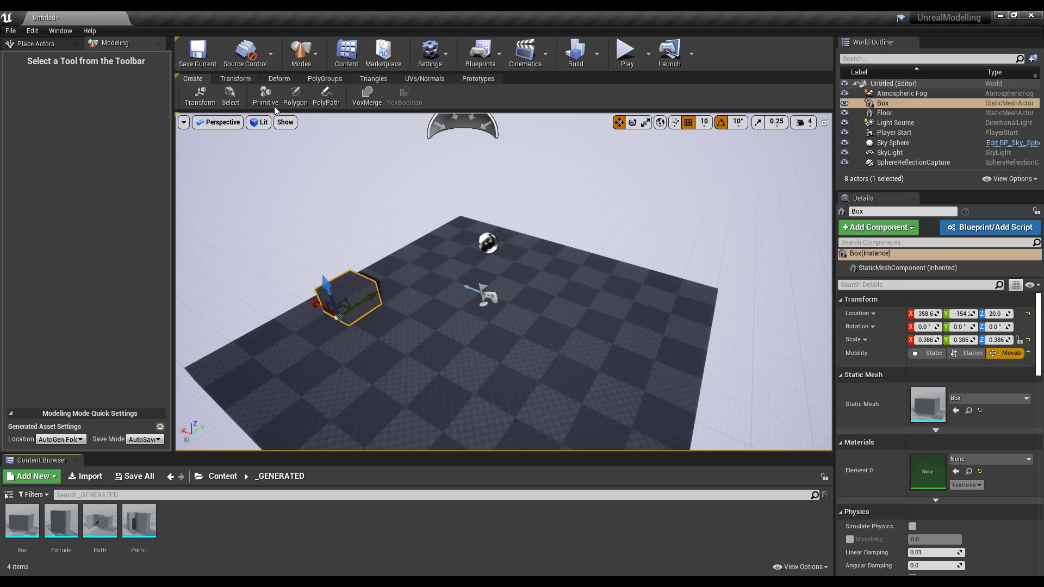
- Alt-drag a copy of the box upward on Z so it sits just above the original
left_click(237, 79)
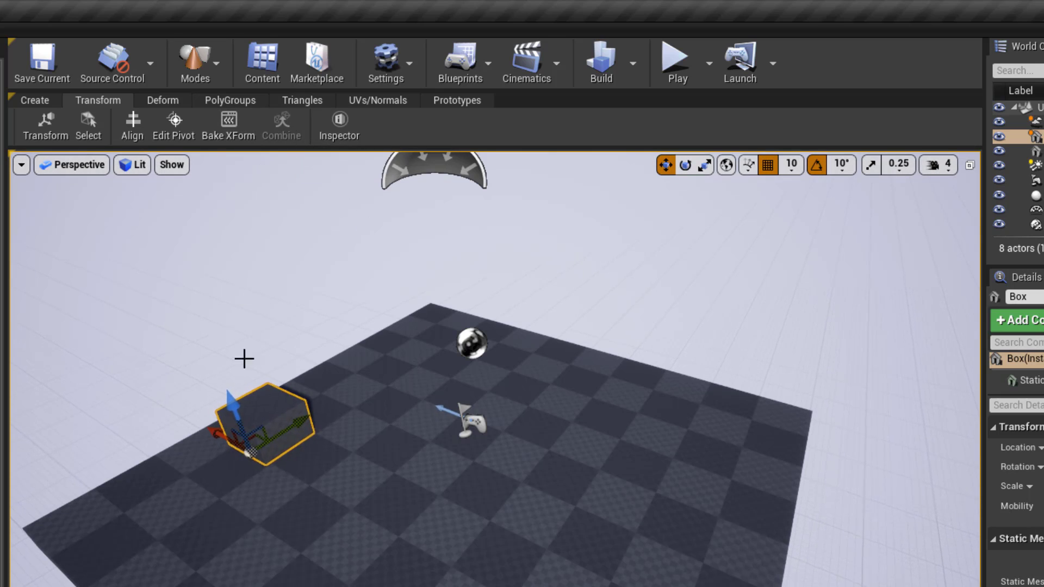
left_click_drag(233, 404, 208, 308, "alt")
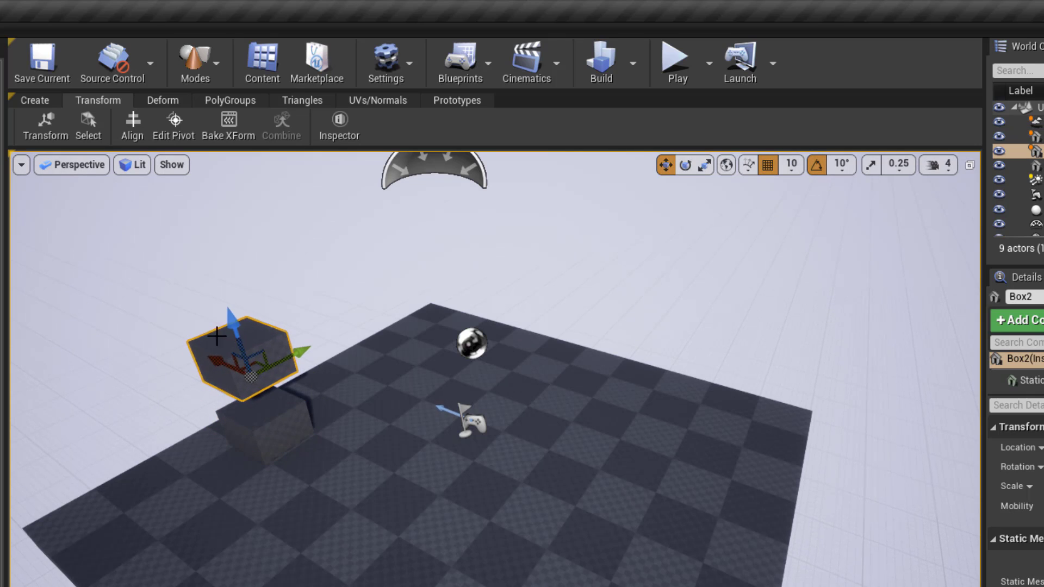
left_click_drag(279, 476, 326, 424, "alt")
left_click_drag(178, 398, 181, 476)
left_click(180, 476, "ctrl")
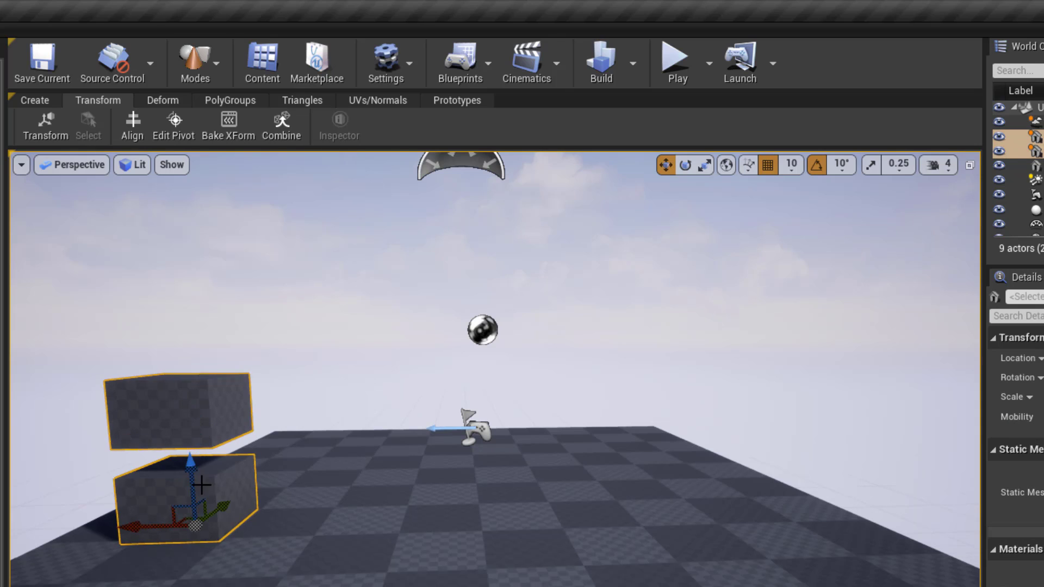
- Try combining the two boxes and cancel, then tilt the upper copy with rotation snap off
left_click(288, 134)
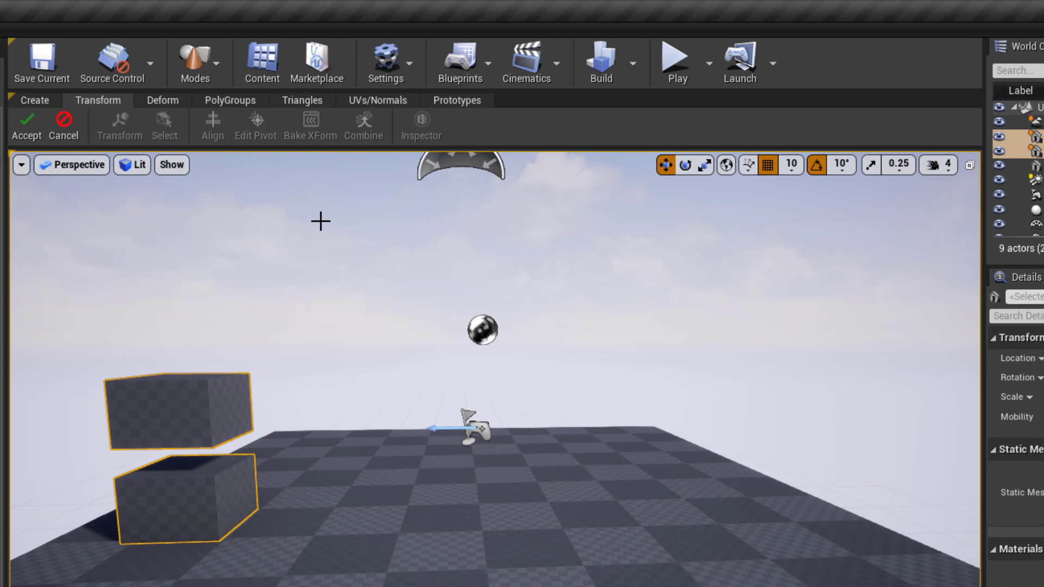
left_click(66, 134)
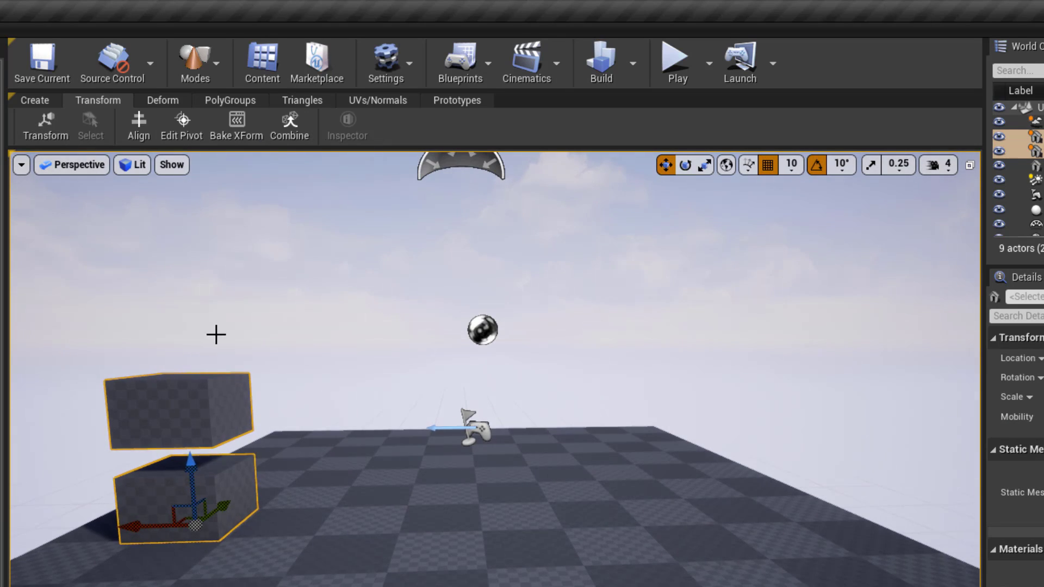
left_click(185, 408)
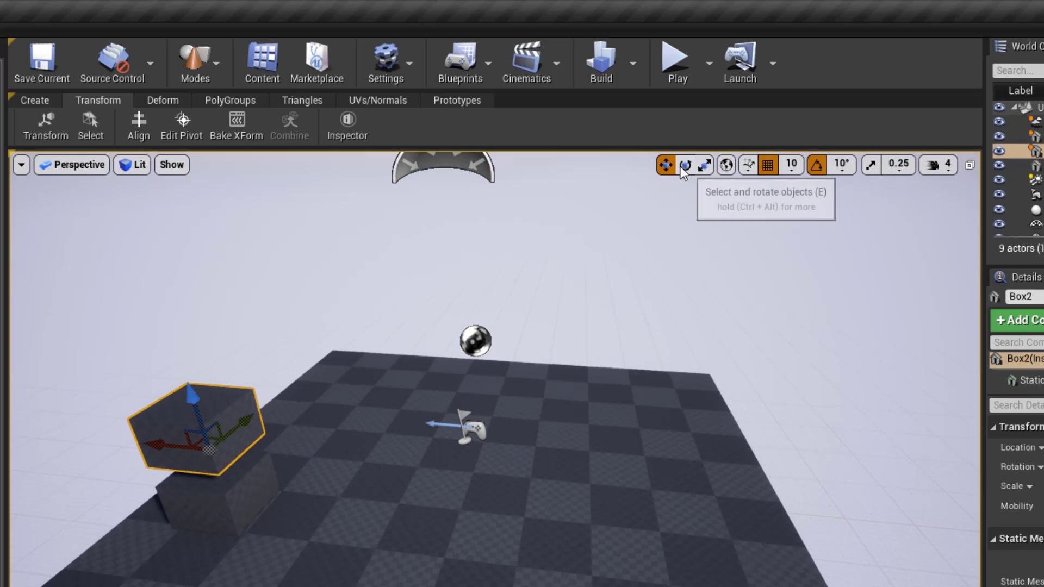
left_click(682, 166)
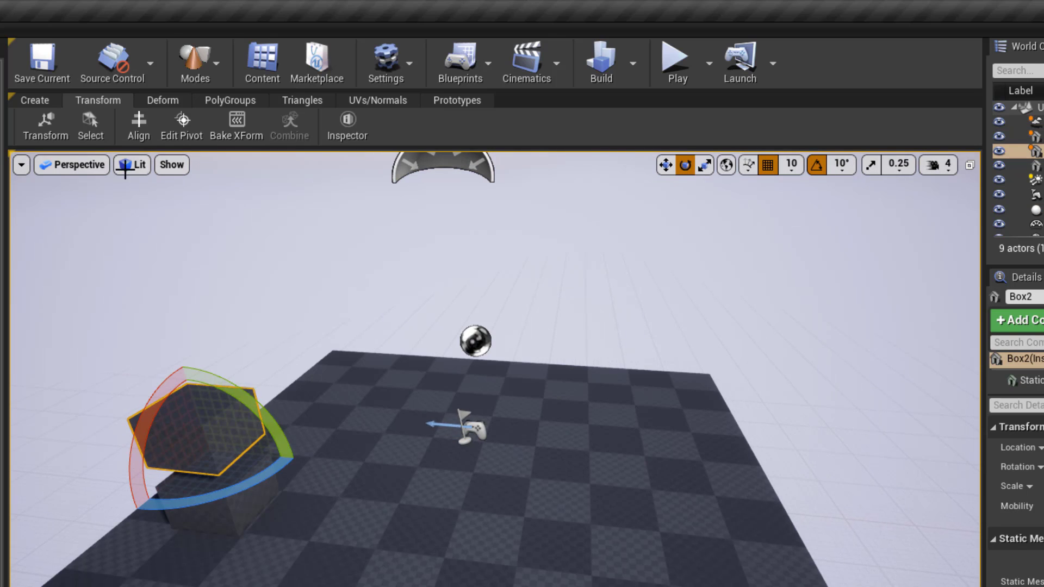
left_click(818, 168)
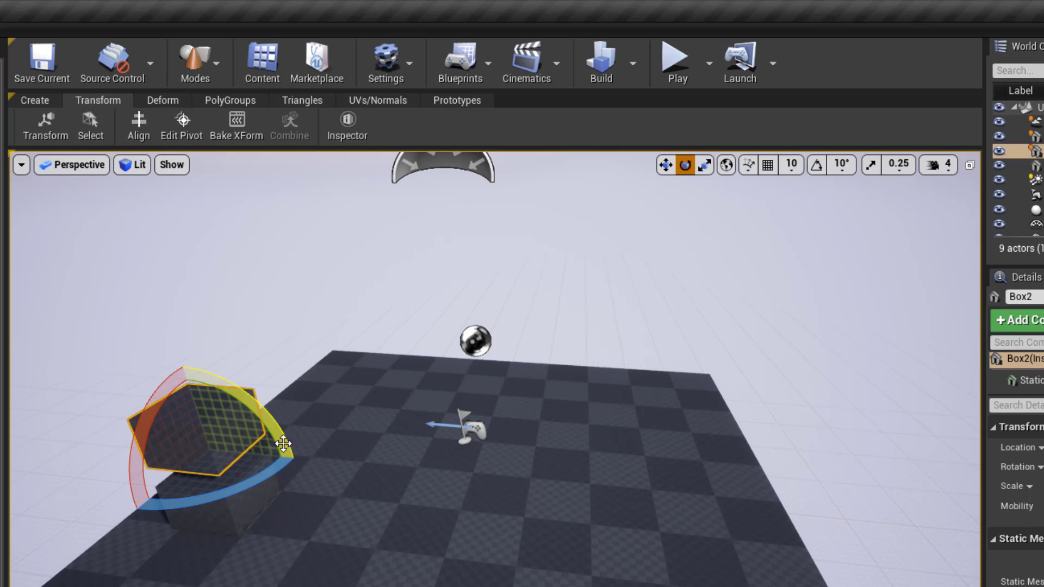
mouse_move(268, 436)
left_mouse_down()
mouse_move(258, 450)
mouse_move(267, 441)
left_mouse_up()
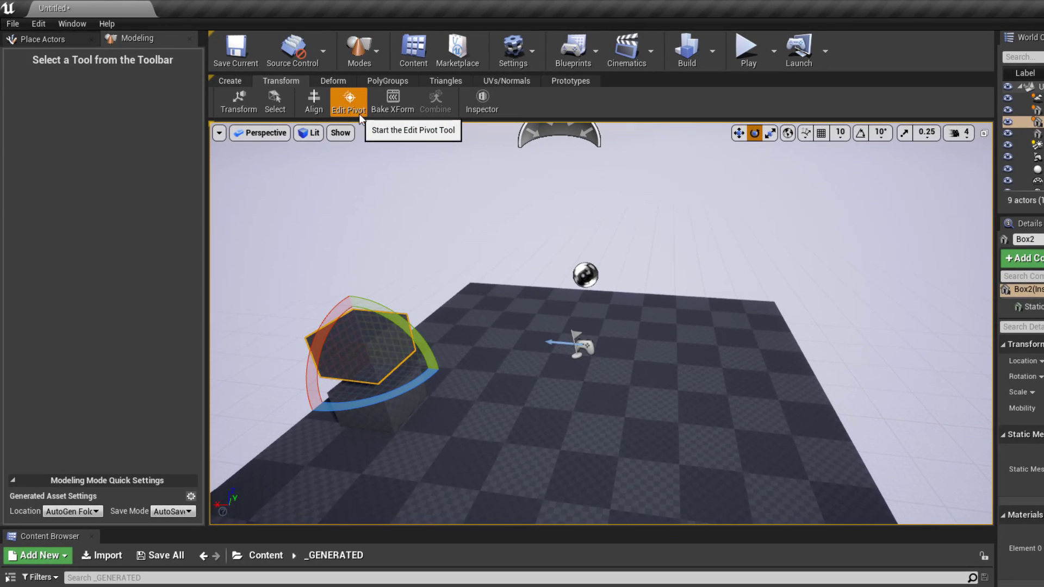
- Move Box2's pivot to its corner edge, align its axis along the box, and accept
left_click(349, 103)
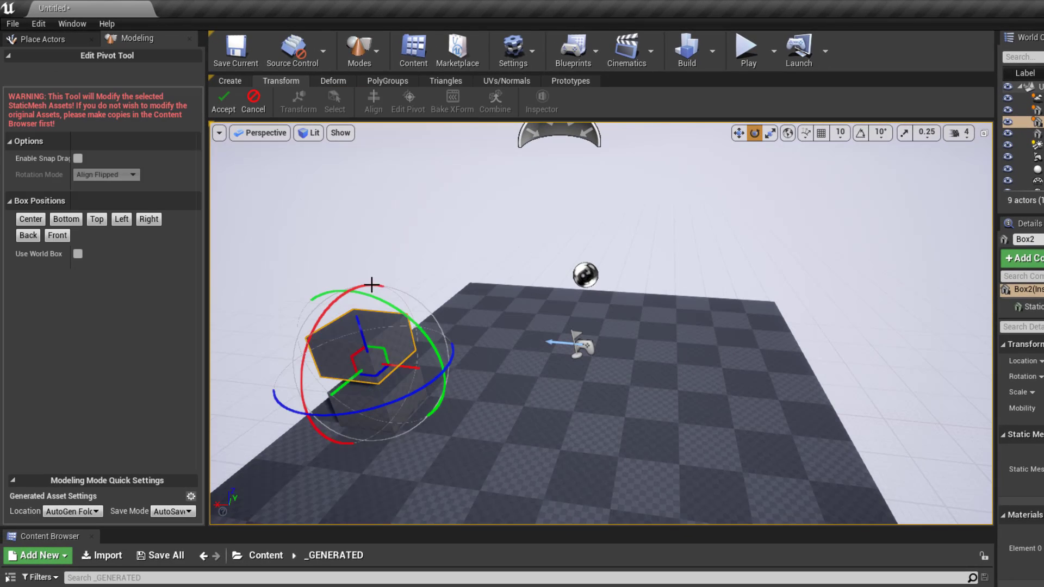
left_click_drag(417, 371, 358, 390)
left_click_drag(443, 394, 465, 397, "alt")
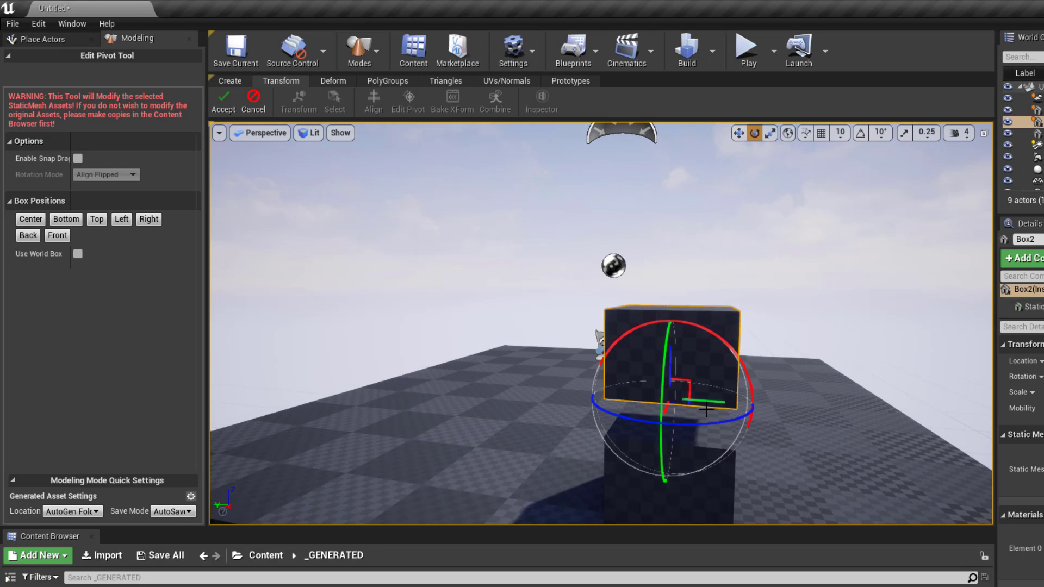
left_click_drag(705, 410, 544, 158)
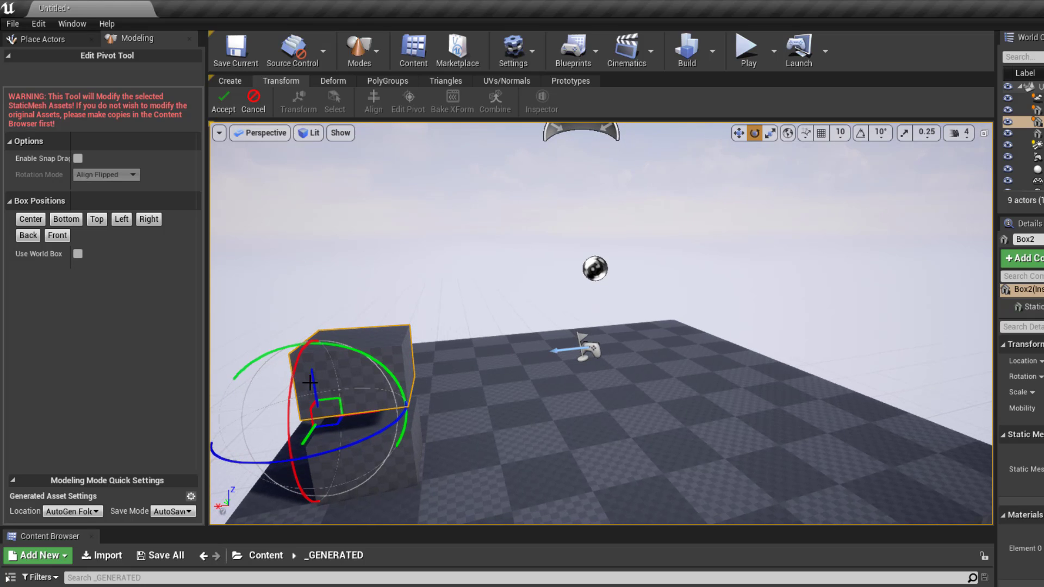
left_click_drag(310, 382, 346, 398)
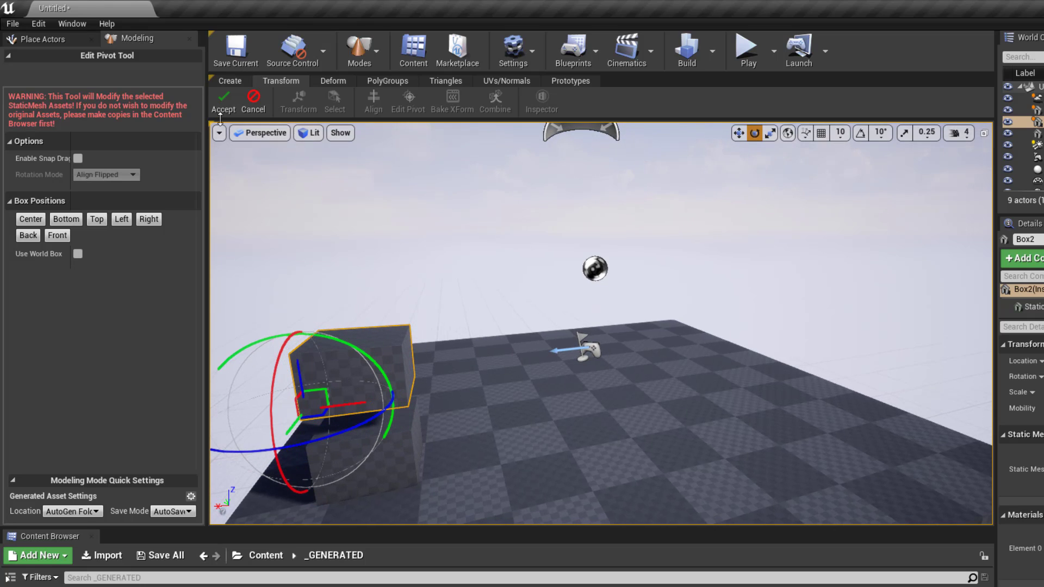
left_click(223, 103)
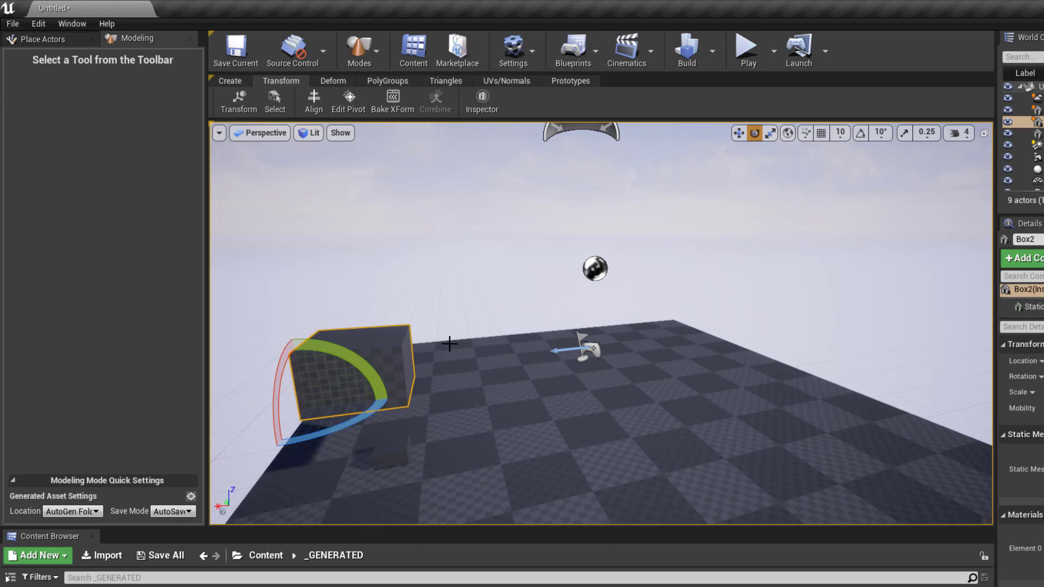
- Tilt Box2 upward, frame it, and preview it in game view
left_click_drag(263, 361, 346, 353)
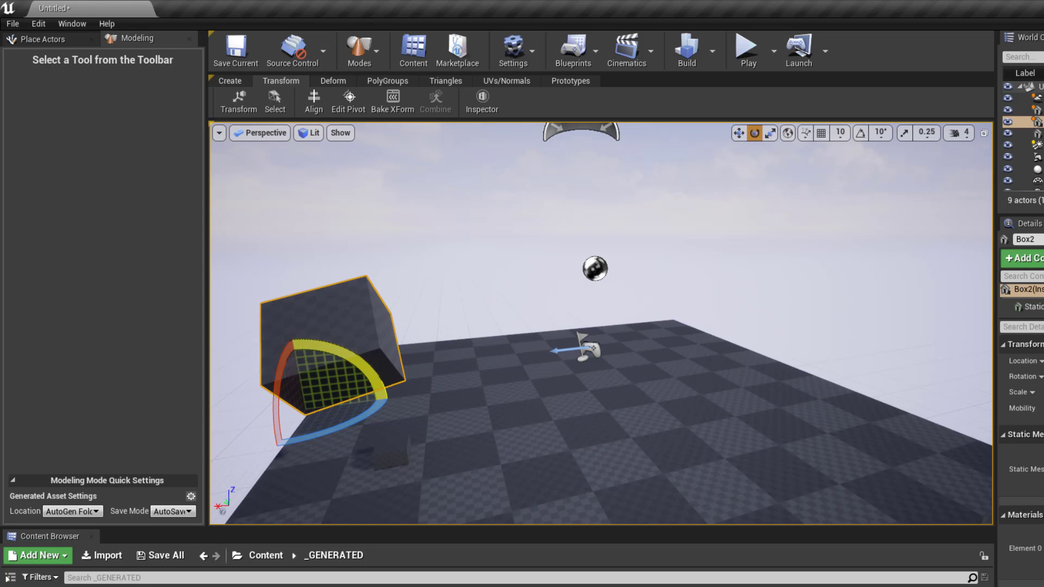
key("f")
key("g")
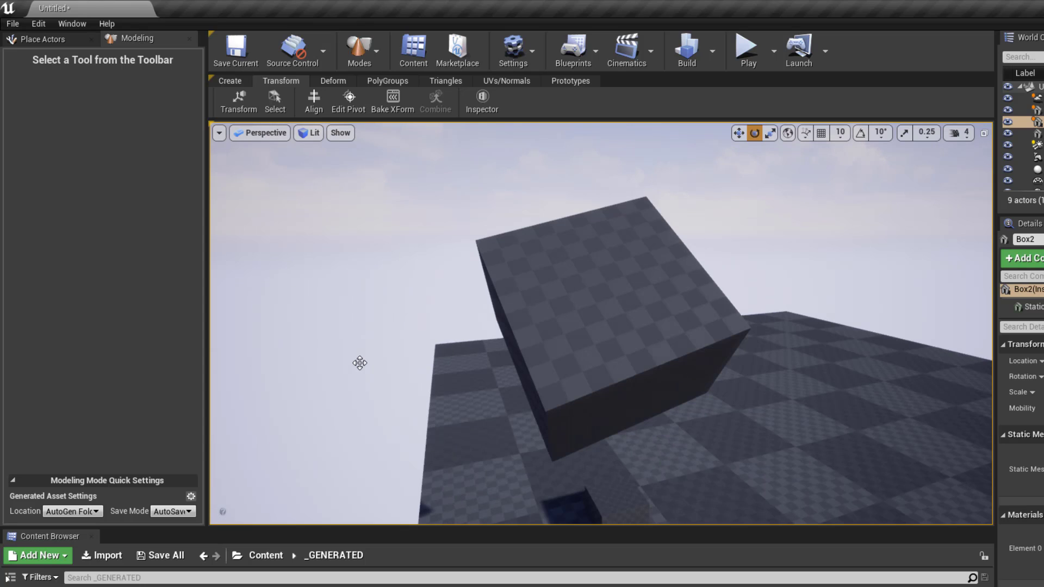
scroll(652, 359, "down", 4)
left_click_drag(621, 337, 652, 310, "alt")
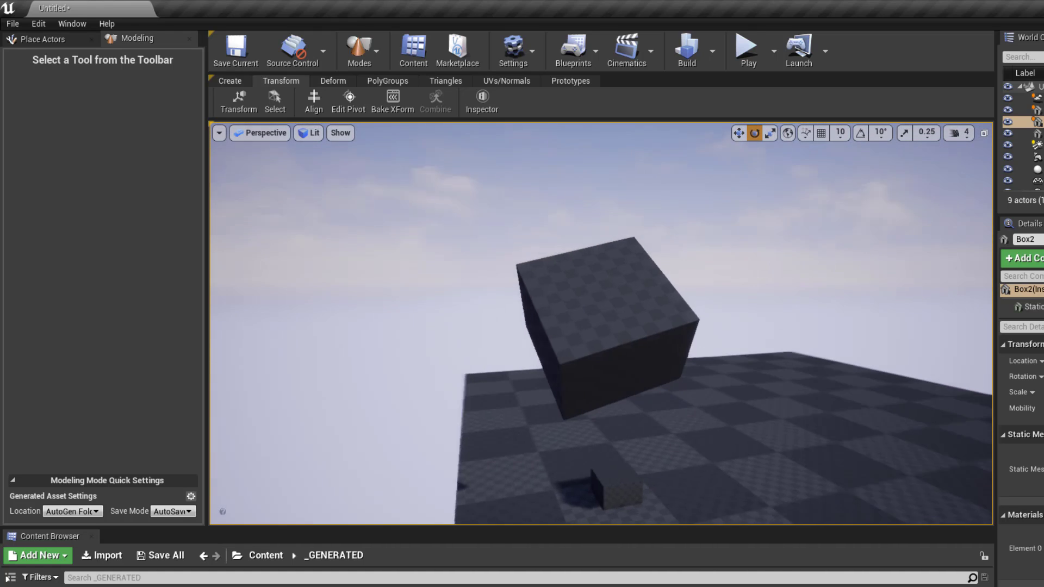
scroll(601, 324, "down", 6)
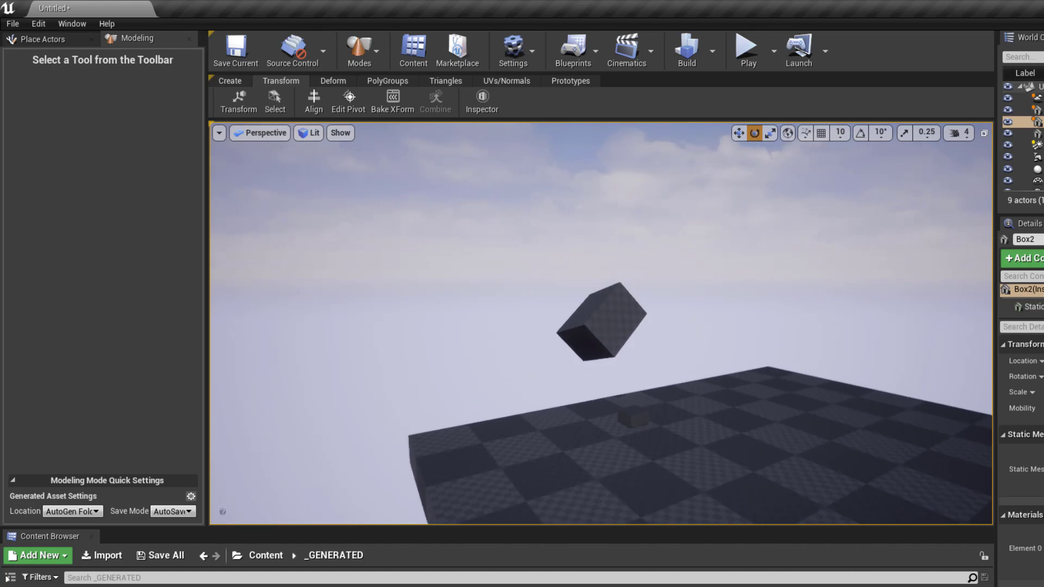
scroll(601, 323, "up", 2)
- Leave game view, undo the tilt, then restore the tilted Box2
key("g")
key("ctrl+z")
scroll(533, 388, "up", 4)
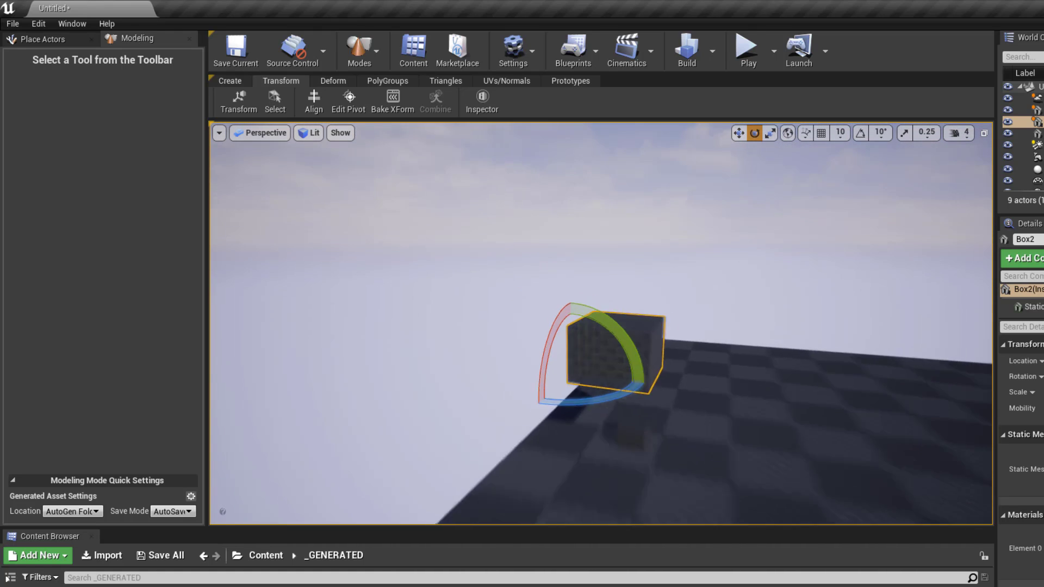
scroll(692, 422, "down", 3)
left_click(639, 444)
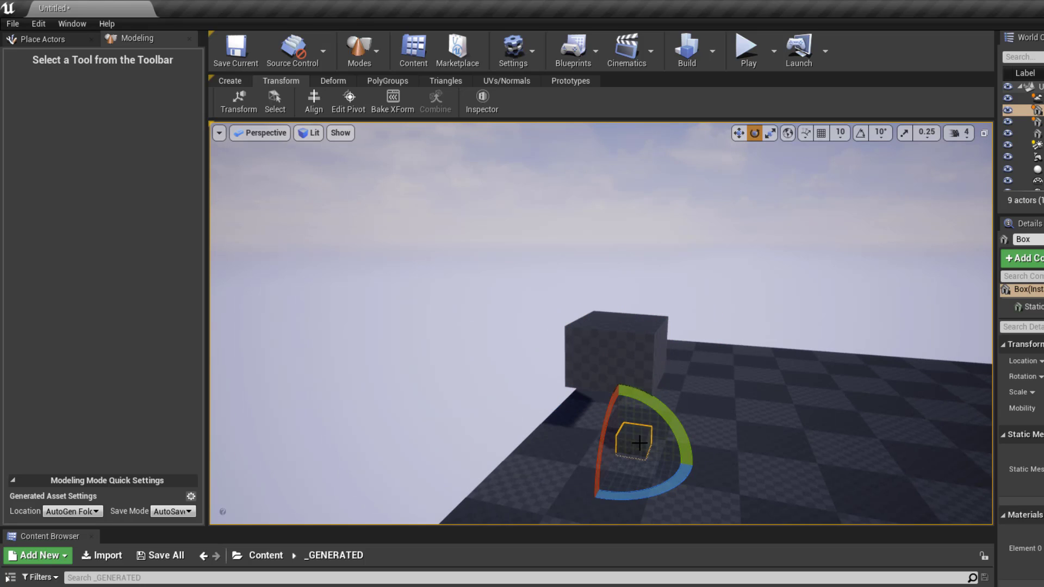
key("ctrl+z")
key("ctrl+z")
key("ctrl+z")
left_click_drag(715, 449, 647, 341, "alt")
scroll(647, 340, "up", 3)
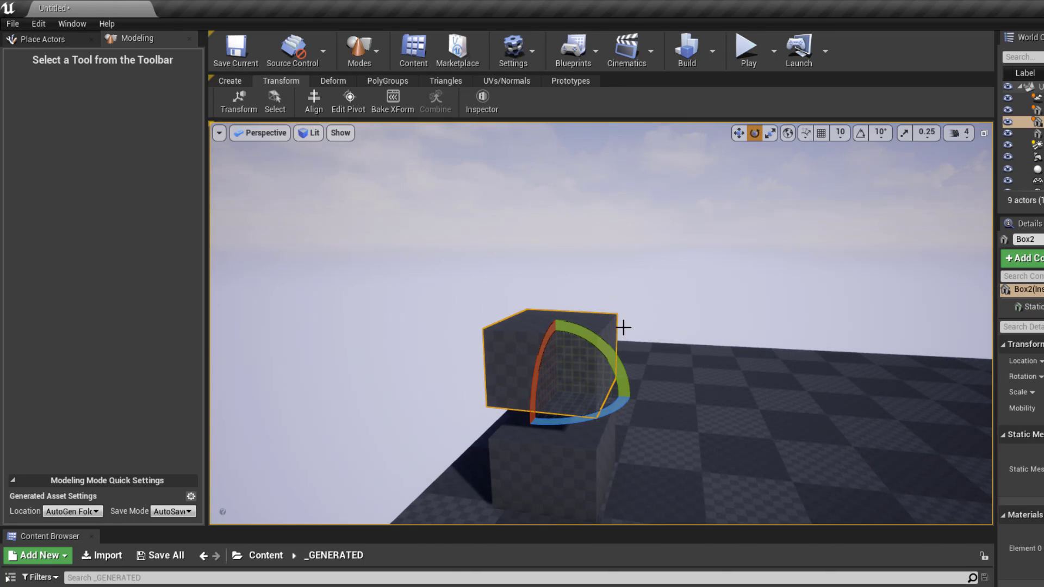
- Rotate Box2 to about -23° around its green axis, then delete it
left_click(334, 81)
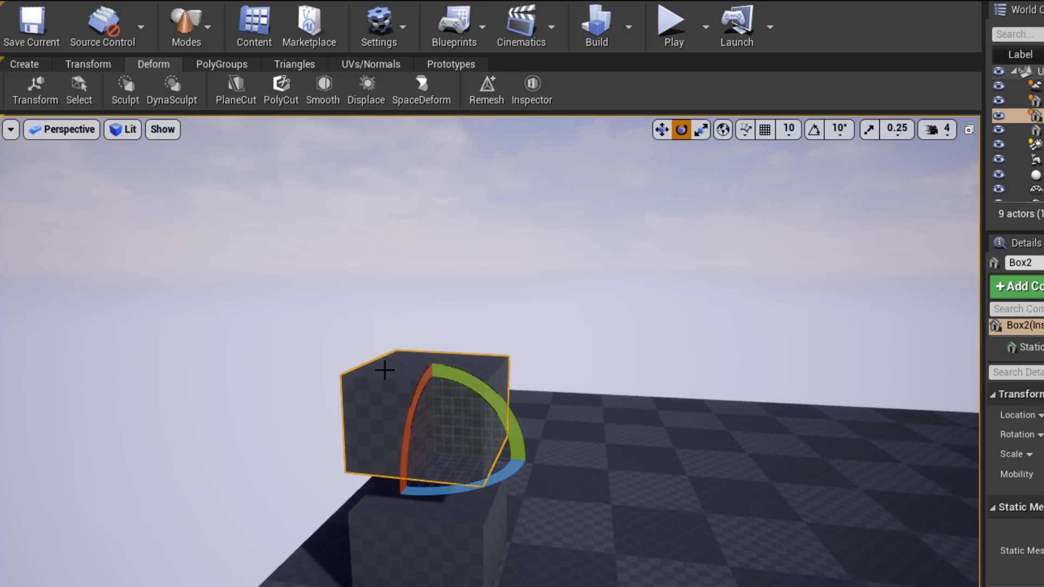
left_click_drag(505, 433, 511, 506)
left_click_drag(359, 375, 329, 441)
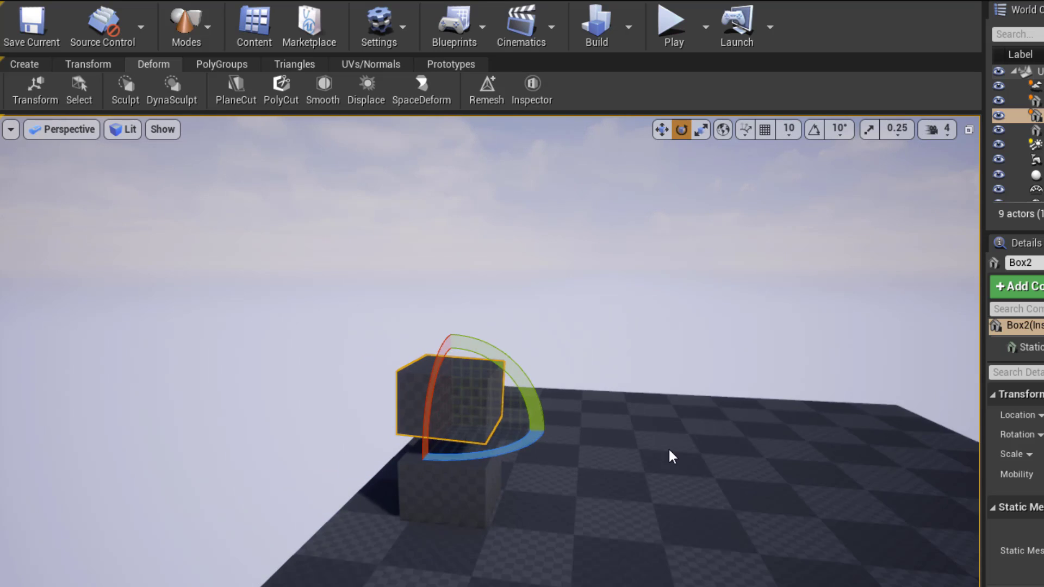
key("Delete")
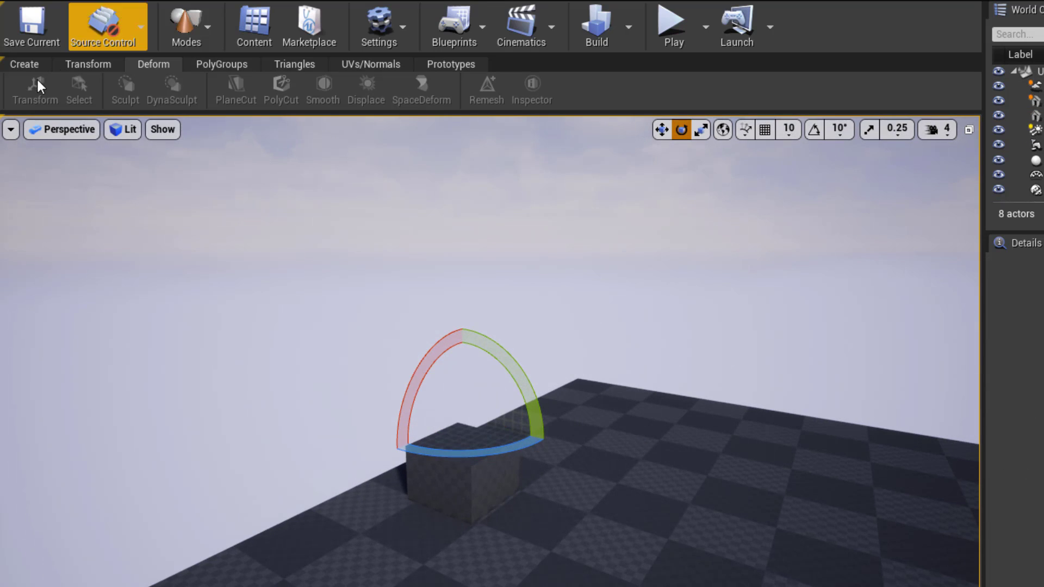
- Add a Cylinder primitive beside the small box
left_click(81, 63)
left_click(30, 64)
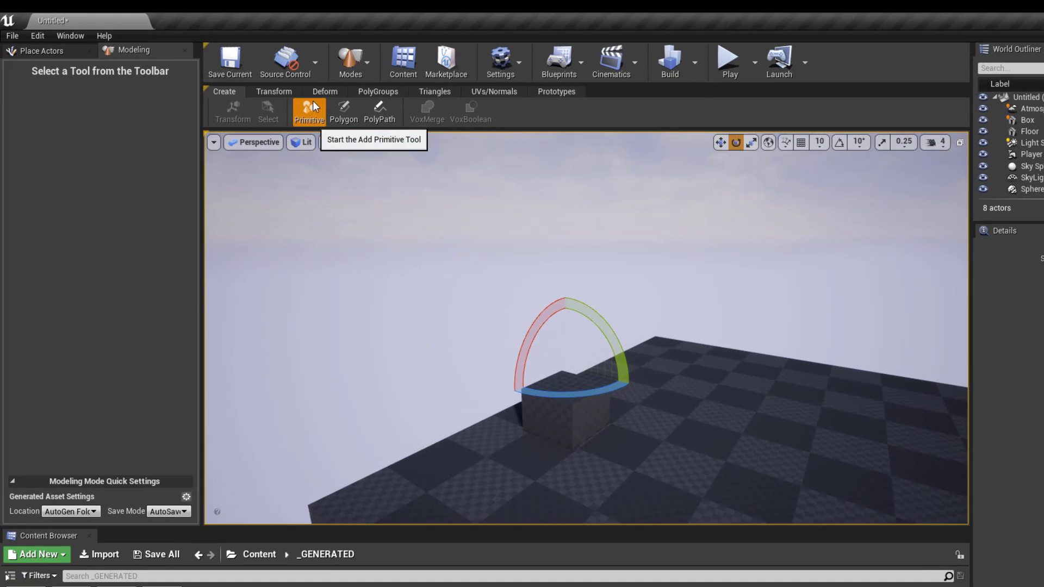
left_click(141, 82)
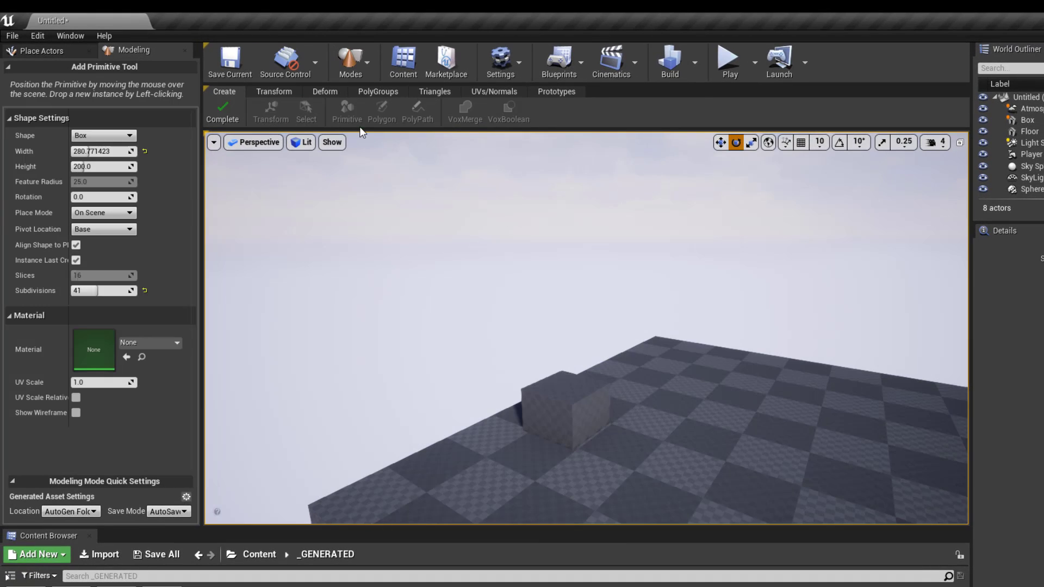
left_click(101, 136)
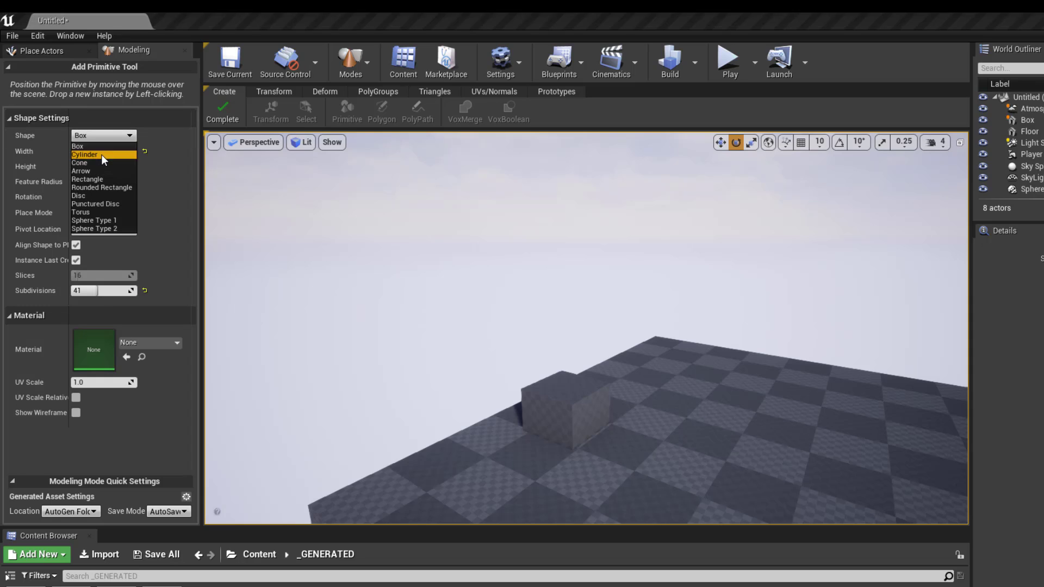
left_click(101, 154)
left_click(694, 428)
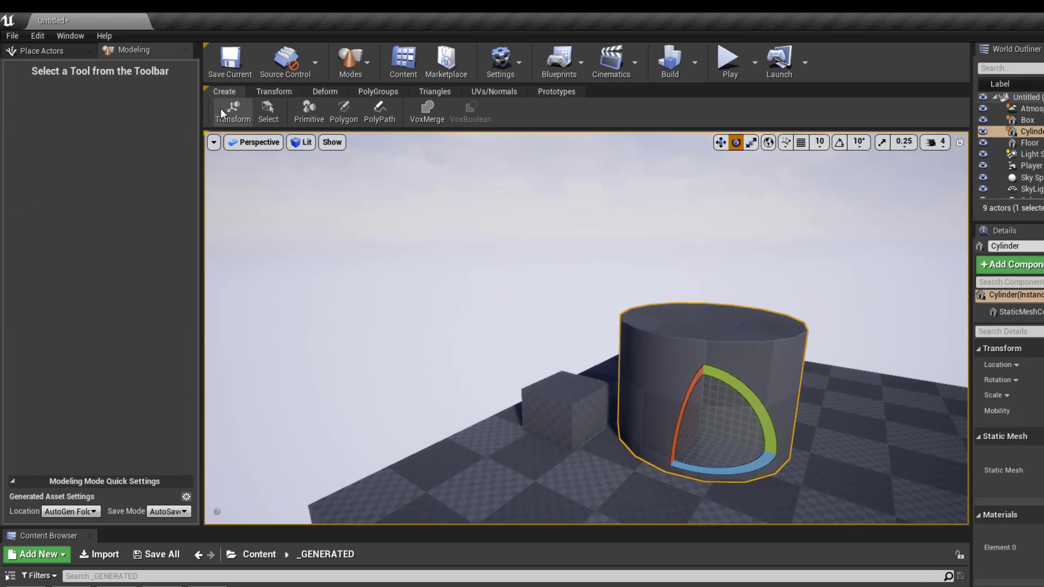
- Scale the cylinder down to about half its placed size and frame it
left_click_drag(776, 431, 799, 416, "alt")
scroll(775, 431, "up", 4)
left_click_drag(733, 416, 732, 416)
left_click(751, 142)
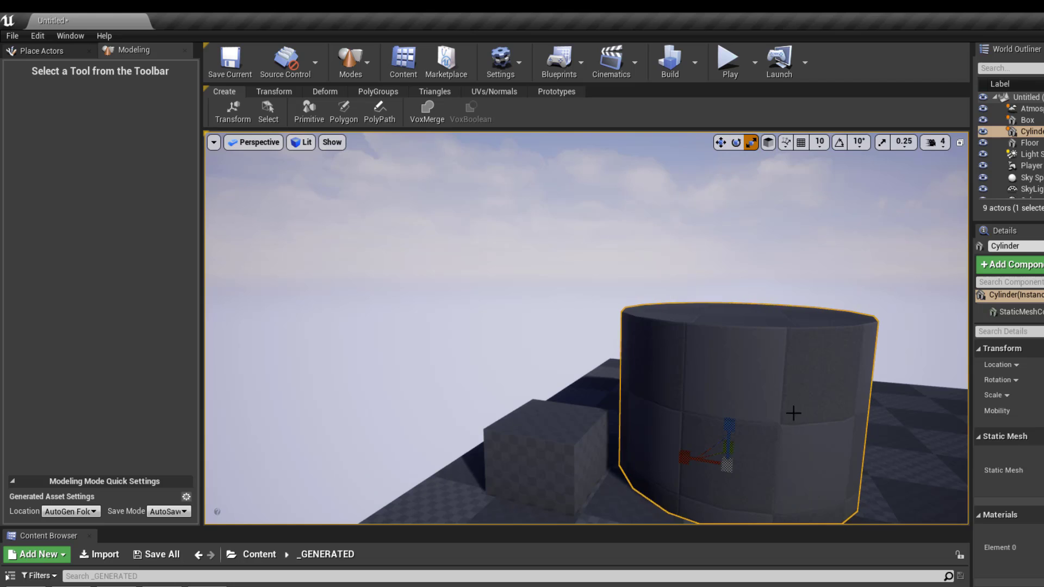
mouse_move(733, 468)
left_mouse_down()
mouse_move(735, 443)
mouse_move(730, 486)
left_mouse_up()
left_click(324, 91)
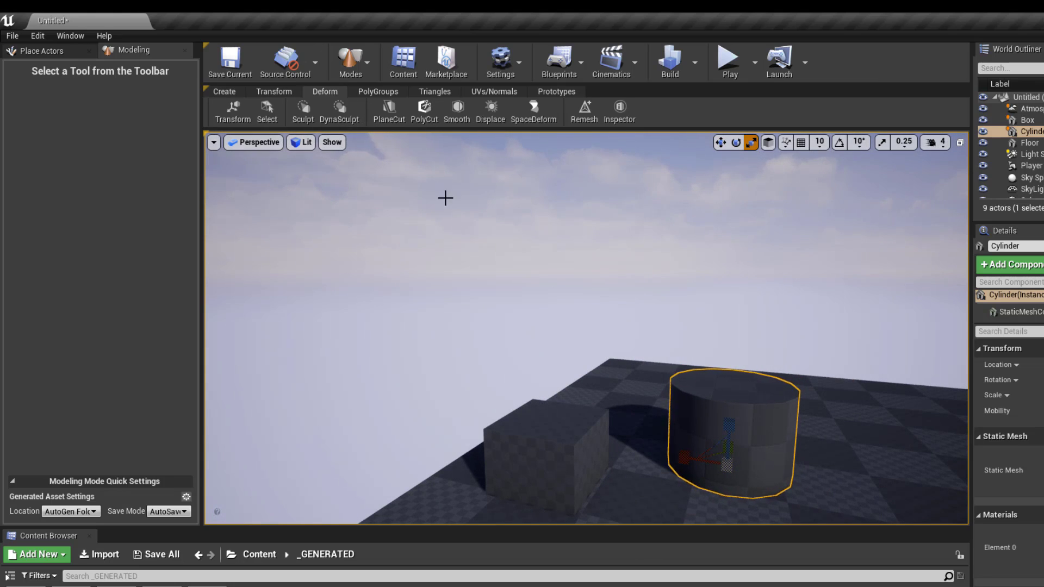
mouse_move(700, 418)
right_mouse_down()
mouse_move(720, 443)
mouse_move(698, 417)
mouse_move(705, 429)
right_mouse_up()
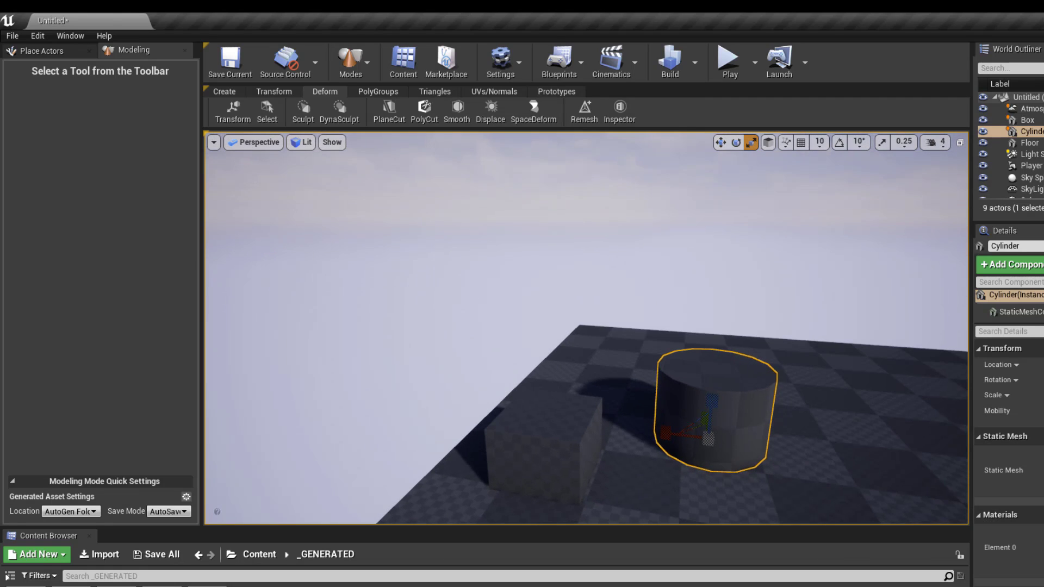
key("f")
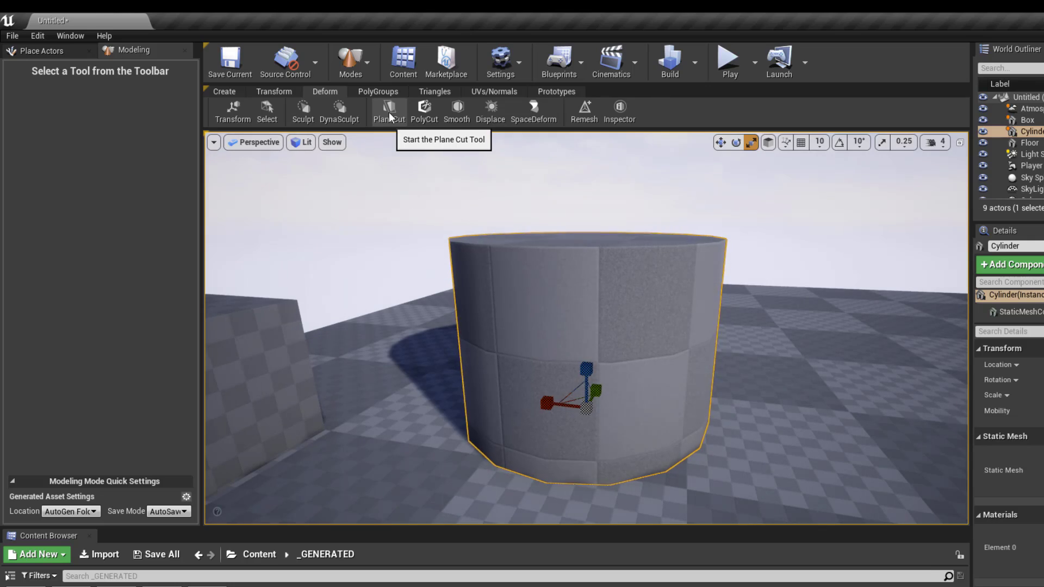
- Plane-cut the cylinder with the cut plane tilted to a steeper angle
left_click(389, 109)
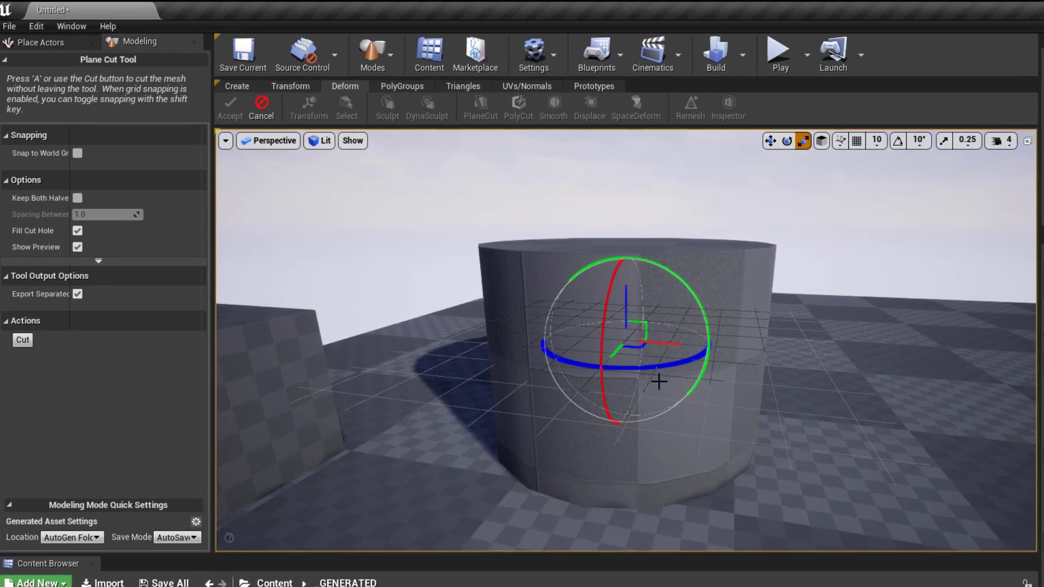
left_click_drag(659, 381, 704, 416, "alt")
scroll(658, 382, "down", 5)
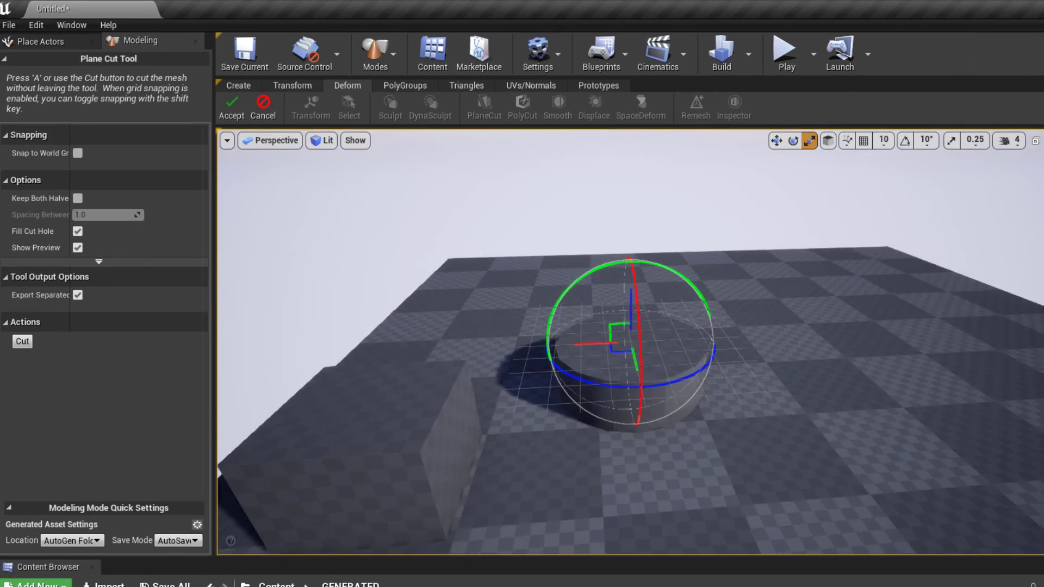
left_click_drag(659, 382, 609, 365, "alt")
left_click_drag(672, 277, 584, 230, "alt")
left_click_drag(584, 230, 706, 239, "alt")
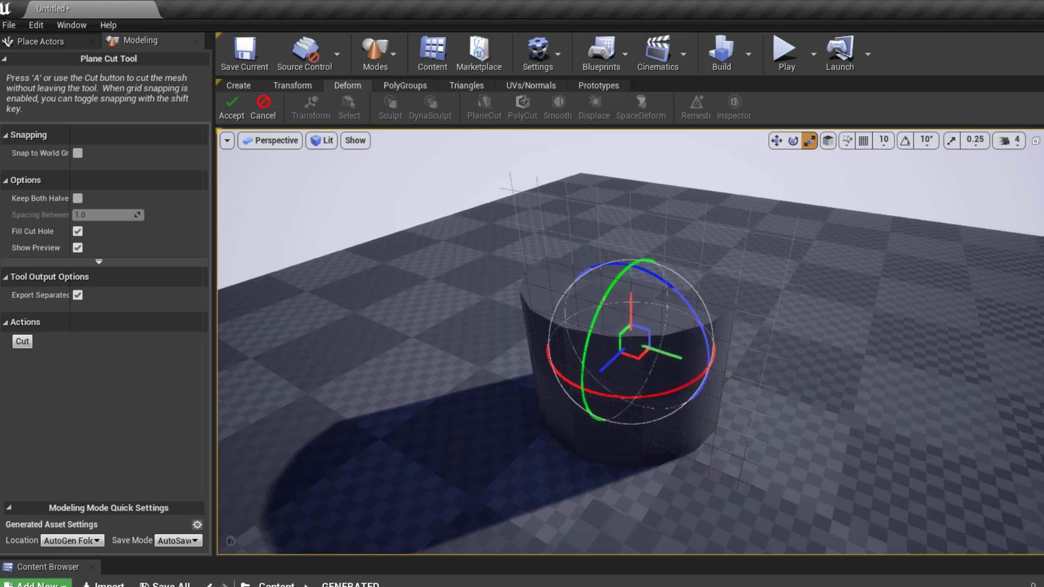
key("Return")
- Orbit around the half-cylinder to inspect its flat, filled cut face
left_click_drag(631, 326, 679, 261, "alt")
scroll(630, 341, "up", 3)
left_click_drag(631, 326, 674, 370, "alt")
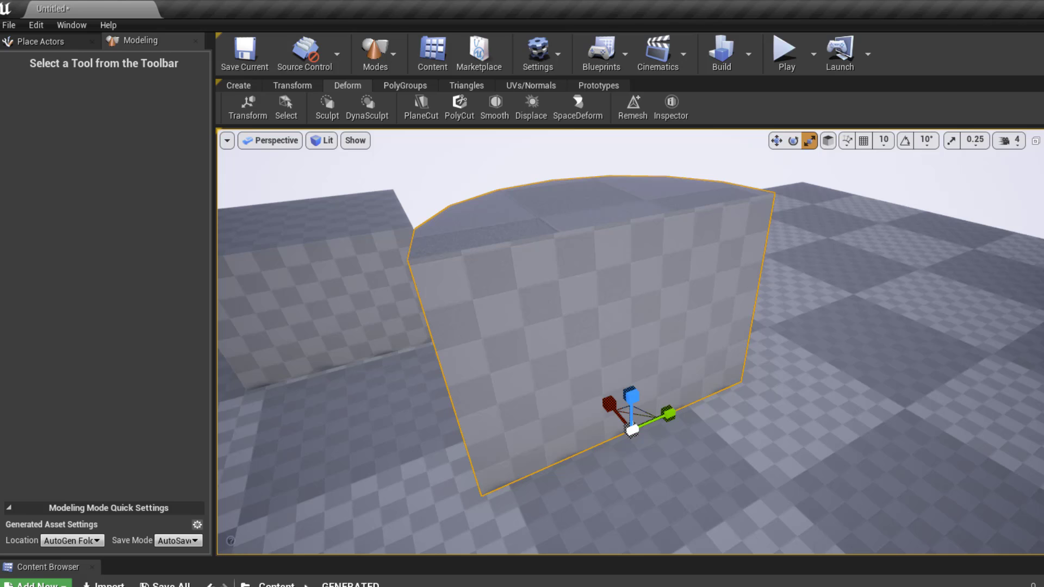
left_click_drag(674, 370, 682, 374, "alt")
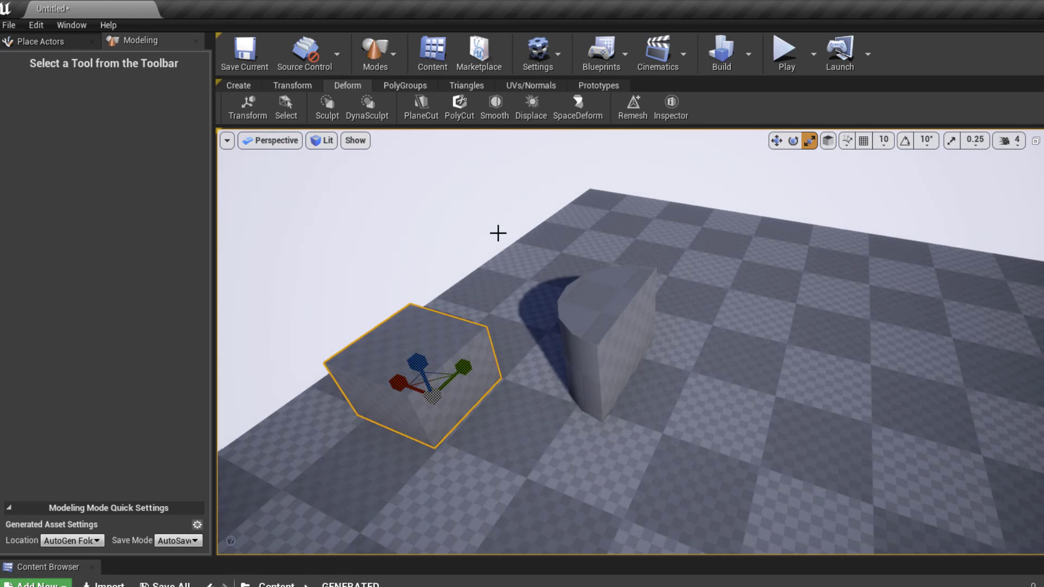
left_click_drag(497, 233, 491, 234, "alt")
scroll(492, 235, "up", 3)
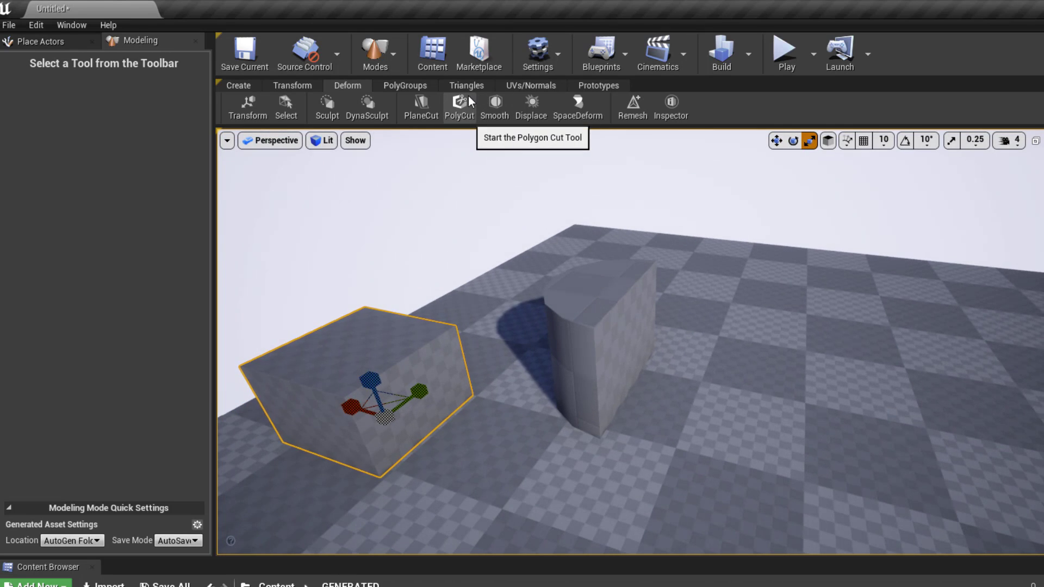
- Start a Polygon Cut on the half-cylinder and move the circular outline across its top
left_click(607, 293)
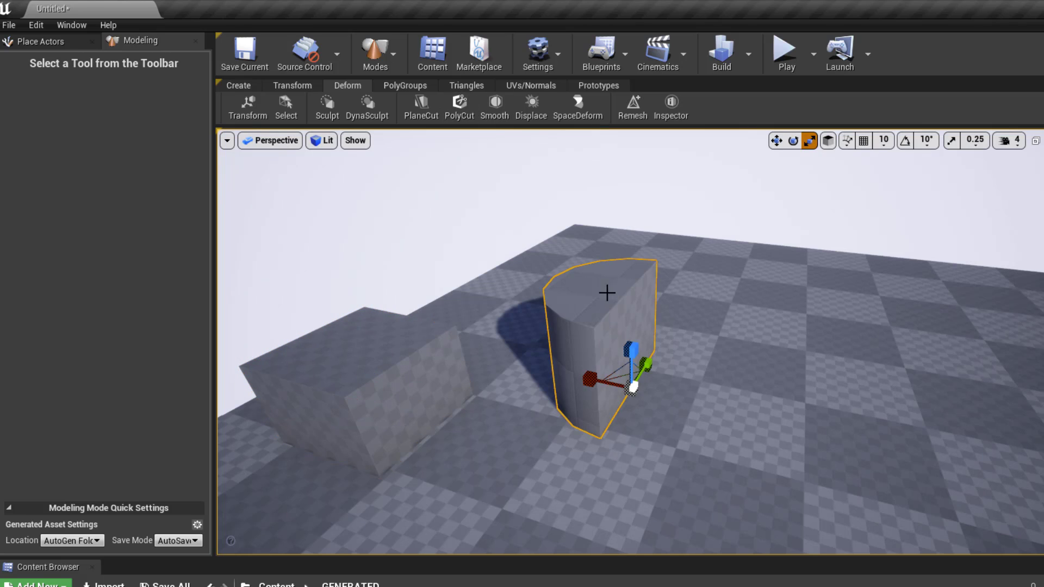
left_click(472, 109)
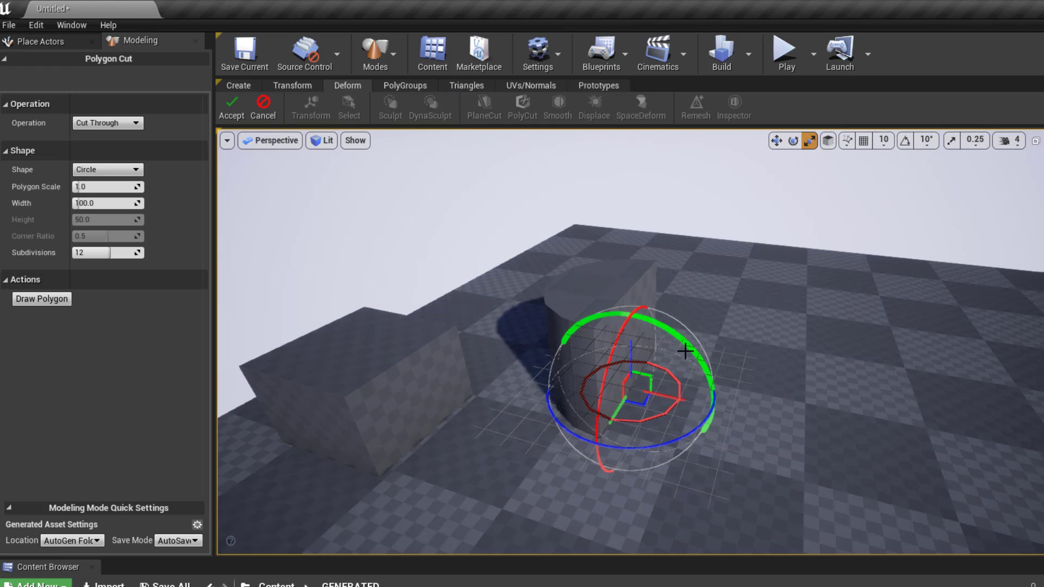
left_click_drag(660, 372, 629, 292, "alt")
scroll(661, 371, "up", 5)
scroll(661, 371, "down", 2)
left_click_drag(644, 350, 718, 424, "alt")
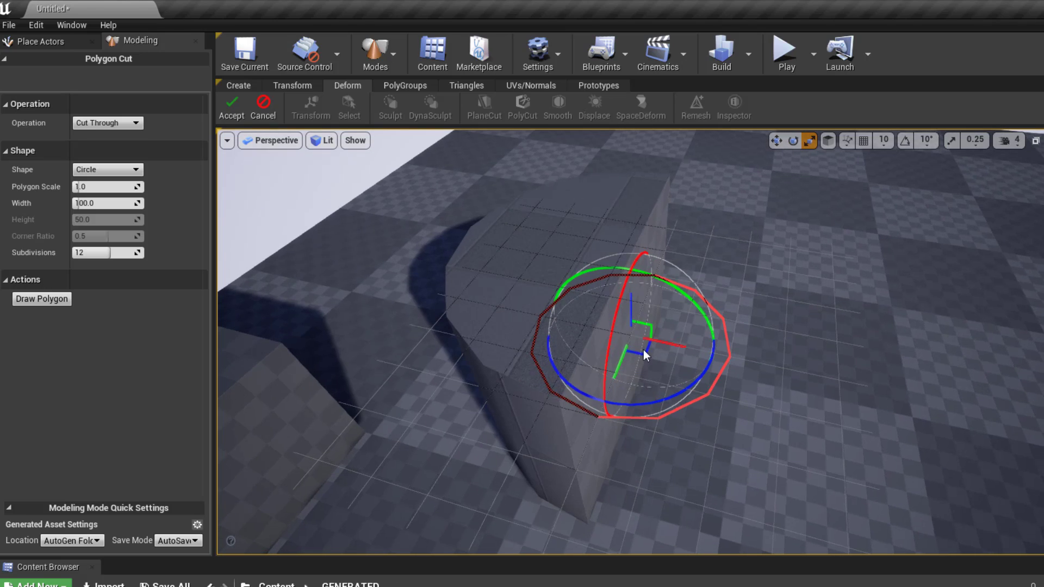
left_click_drag(658, 338, 561, 237)
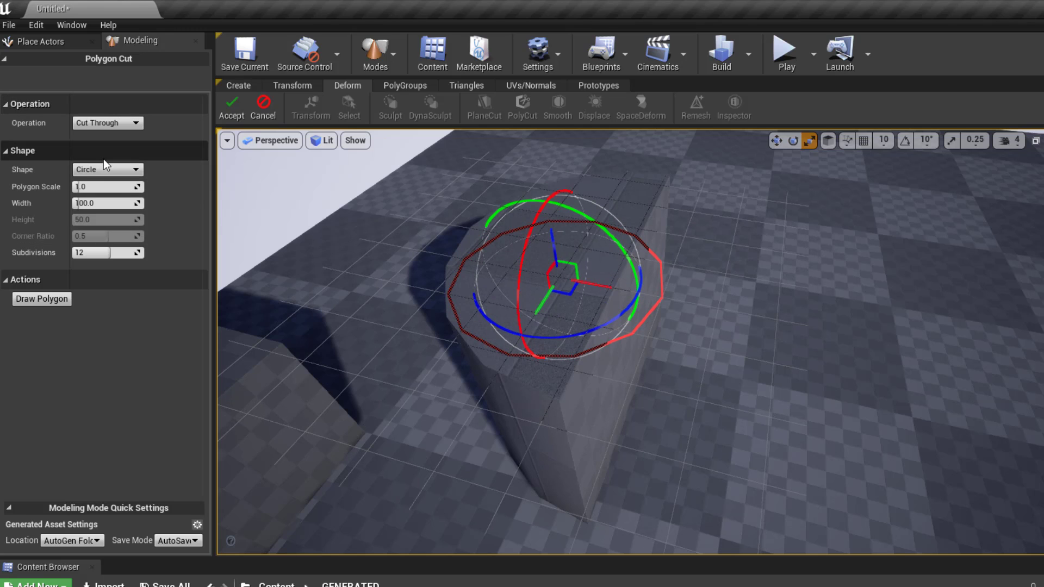
- Set the circle outline's Polygon Scale to 0.5 and view it from several angles
left_click_drag(604, 272, 695, 233, "alt")
right_click_drag(604, 272, 543, 272, "alt")
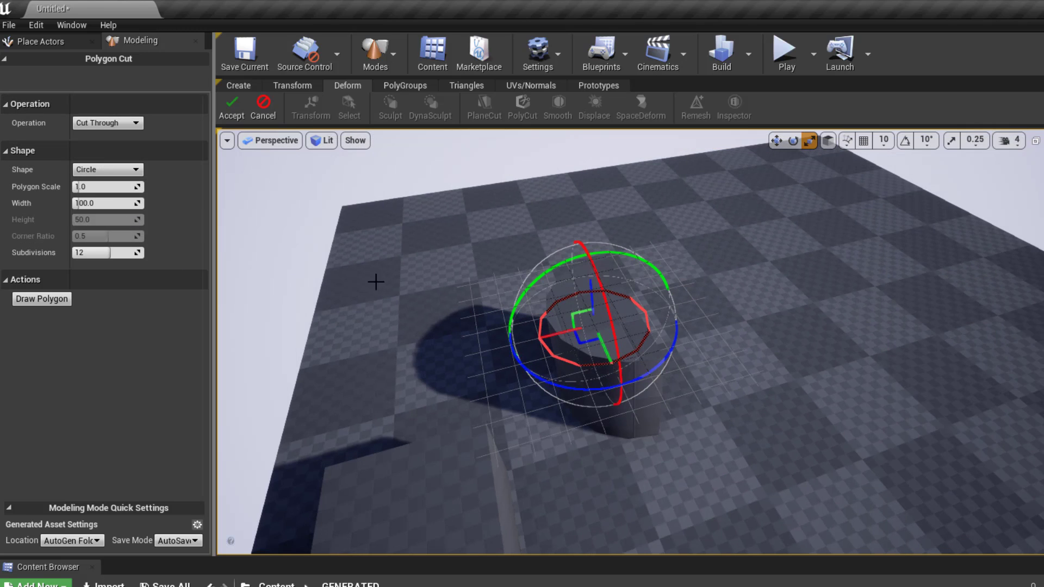
left_click_drag(660, 324, 576, 348, "alt")
right_click_drag(576, 348, 674, 347, "alt")
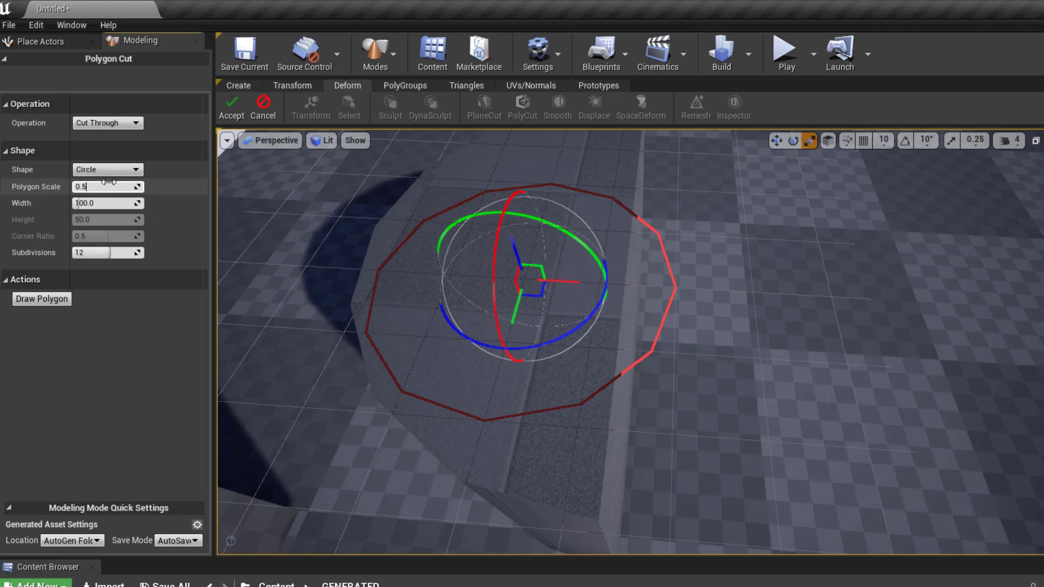
key("Return")
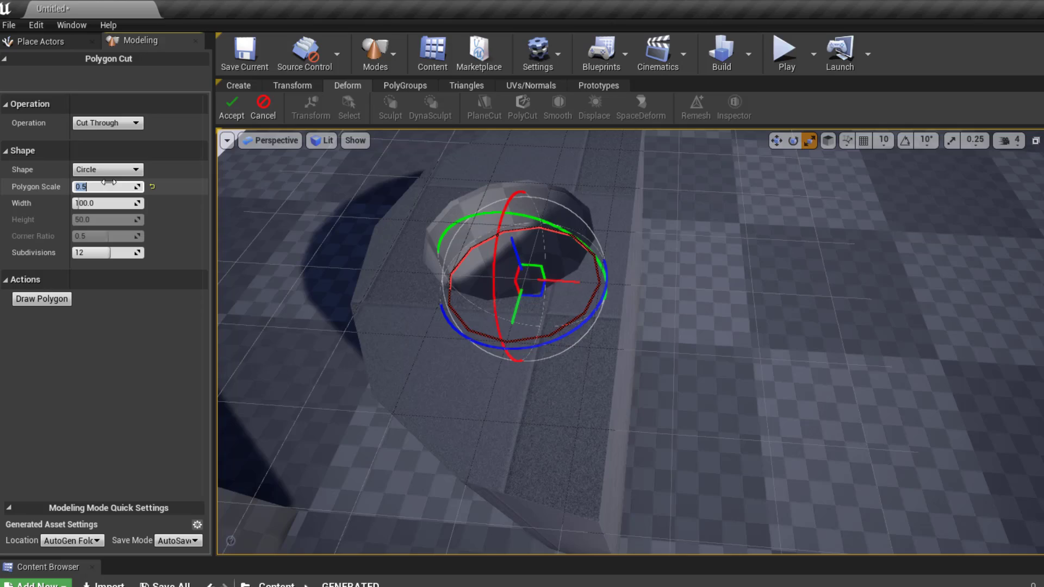
left_click_drag(429, 291, 272, 337, "alt")
right_click_drag(630, 342, 380, 272)
left_click_drag(543, 348, 663, 294, "alt")
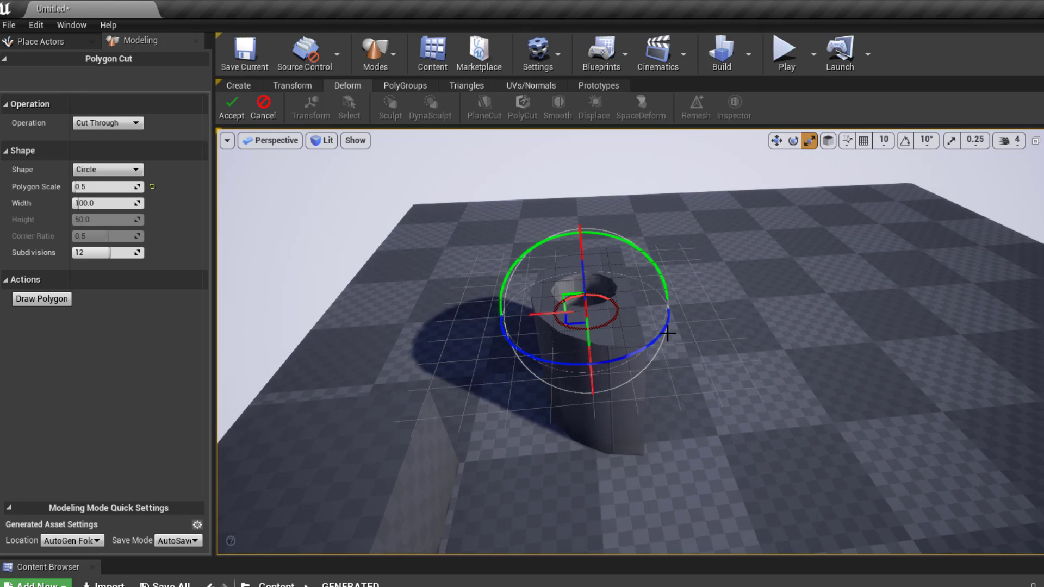
- Switch the cut operation to Cut and Fill and orbit to a top view of the outline
left_click(98, 123)
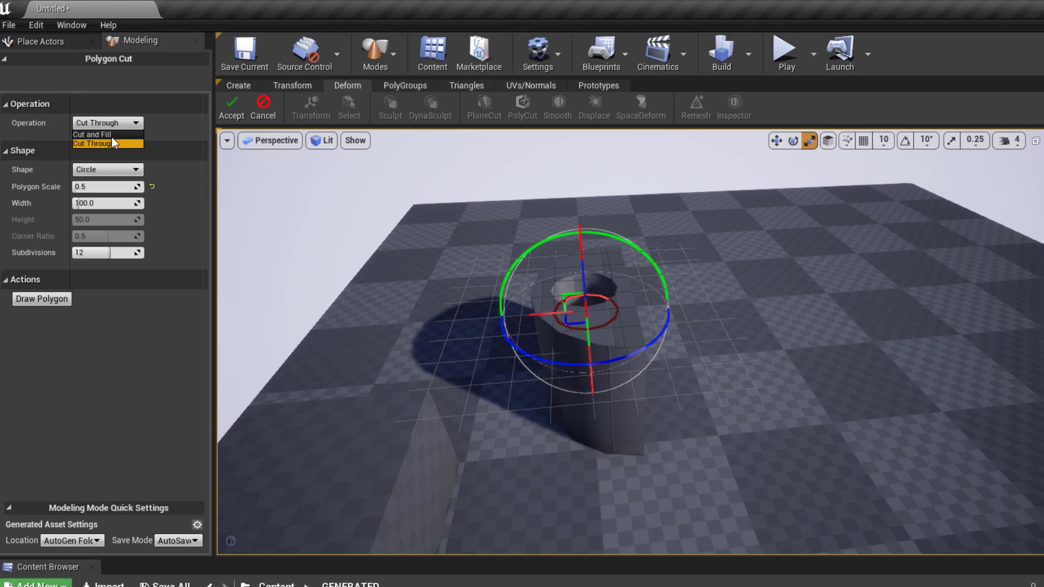
left_click(112, 135)
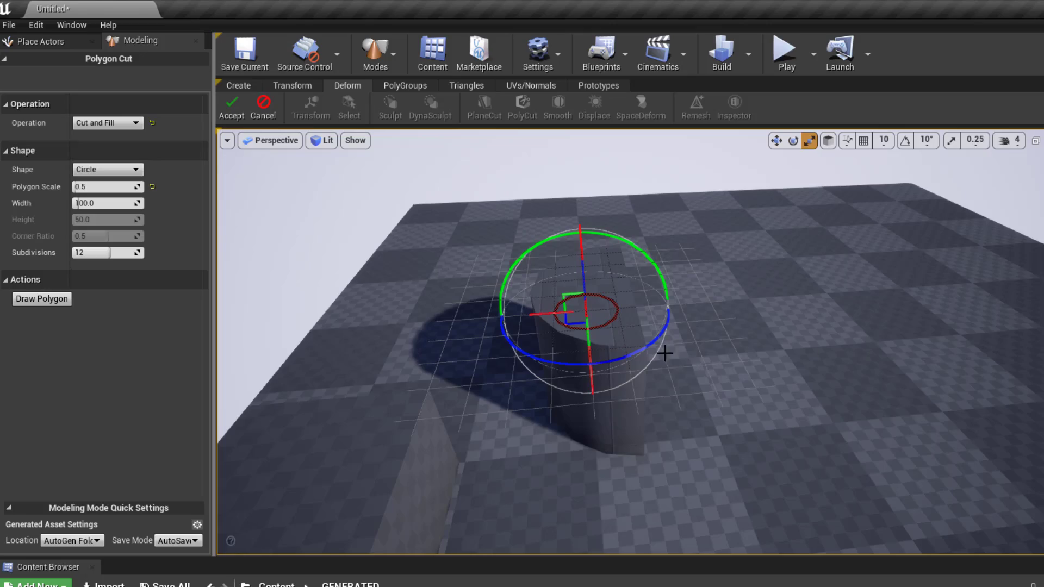
left_click_drag(664, 354, 671, 303, "alt")
scroll(671, 302, "up", 5)
scroll(666, 268, "down", 1)
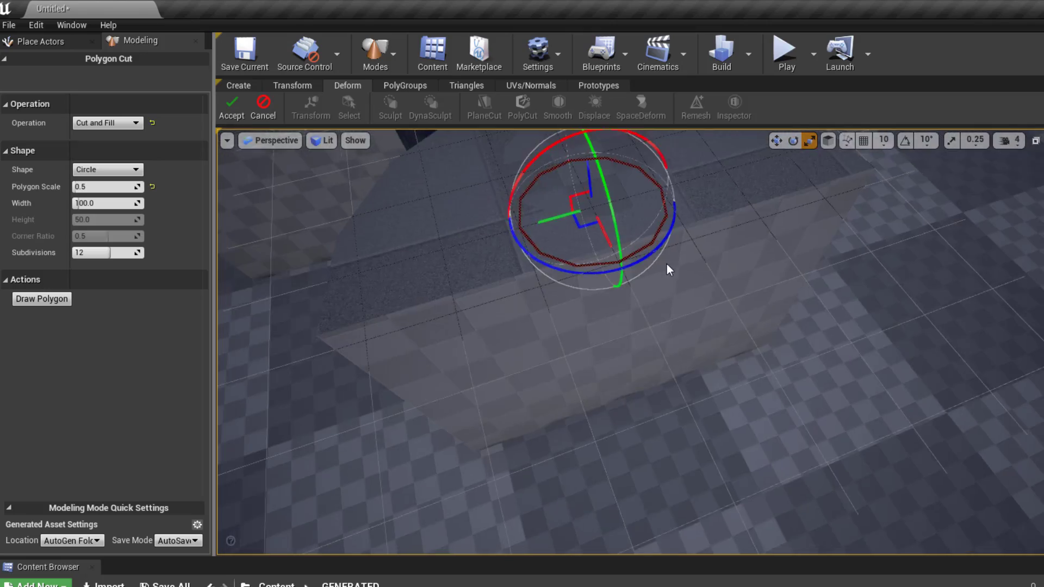
middle_click_drag(666, 268, 641, 266)
scroll(637, 245, "down", 2)
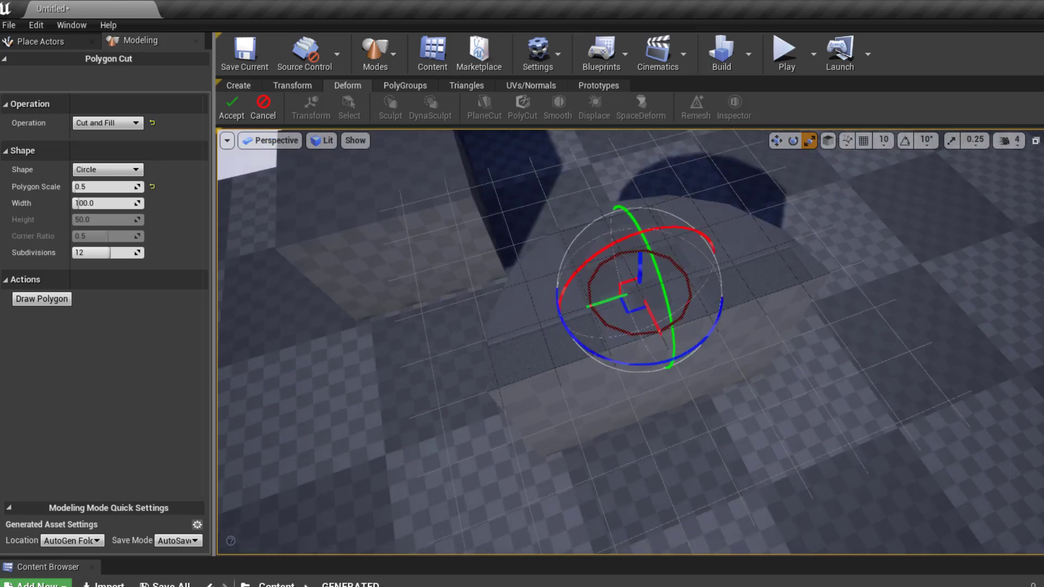
scroll(636, 241, "up", 3)
left_click_drag(639, 247, 555, 197, "alt")
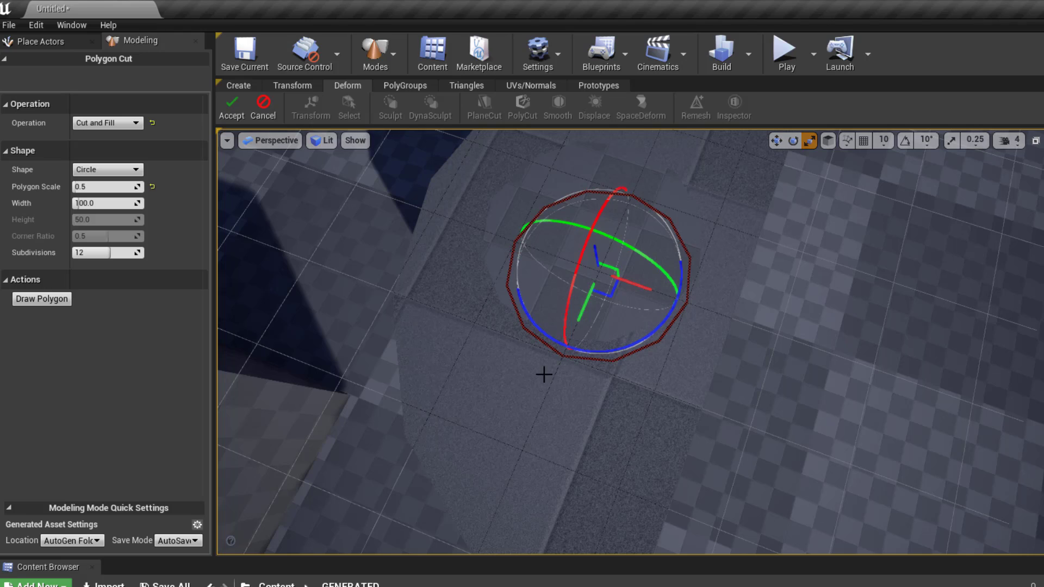
- Make the outline a Round Rect about 119 × 155 with corner ratio 0.39
left_click(106, 170)
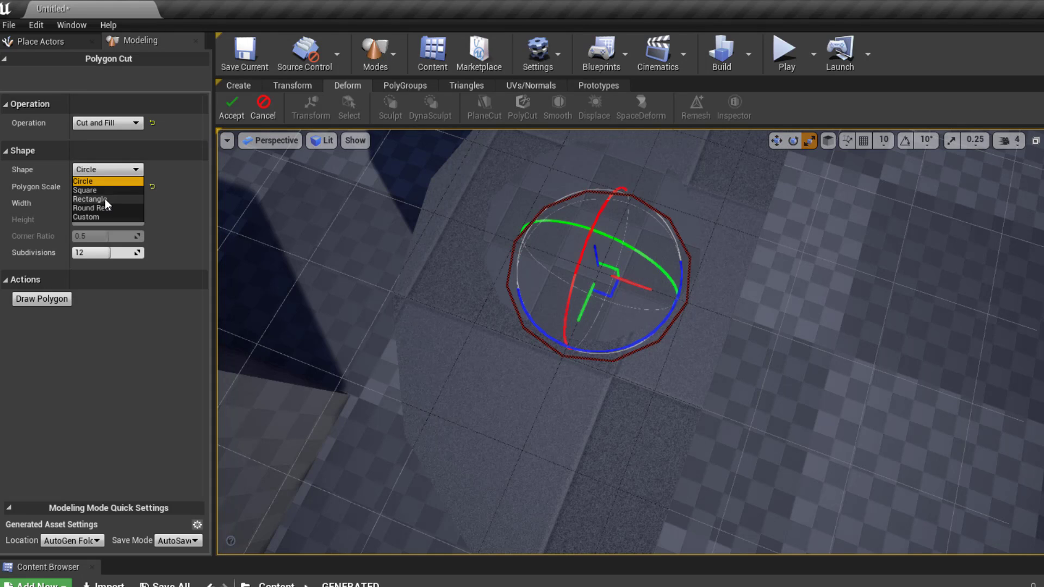
left_click(99, 190)
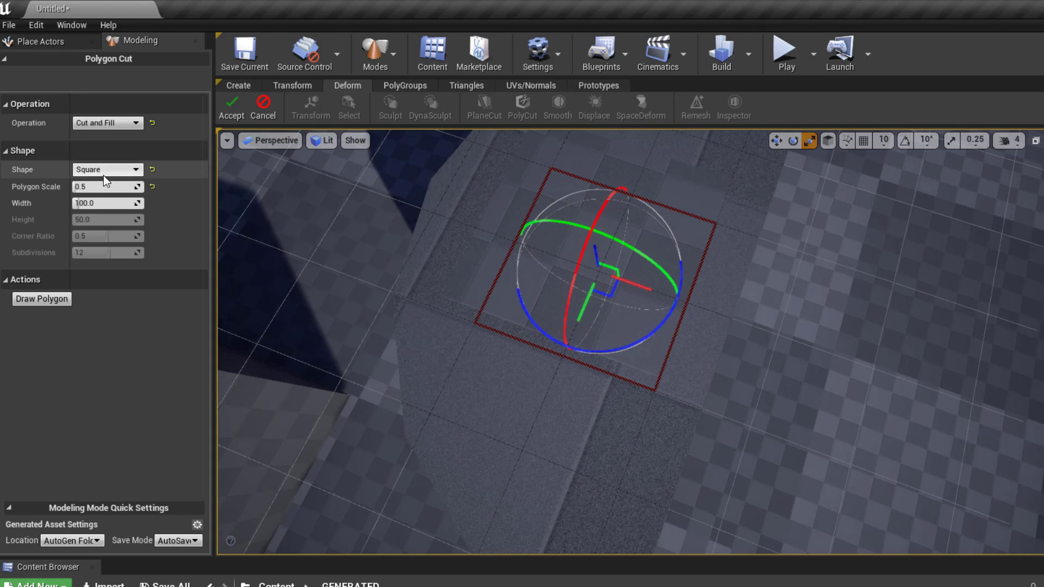
left_click(108, 166)
left_click(106, 200)
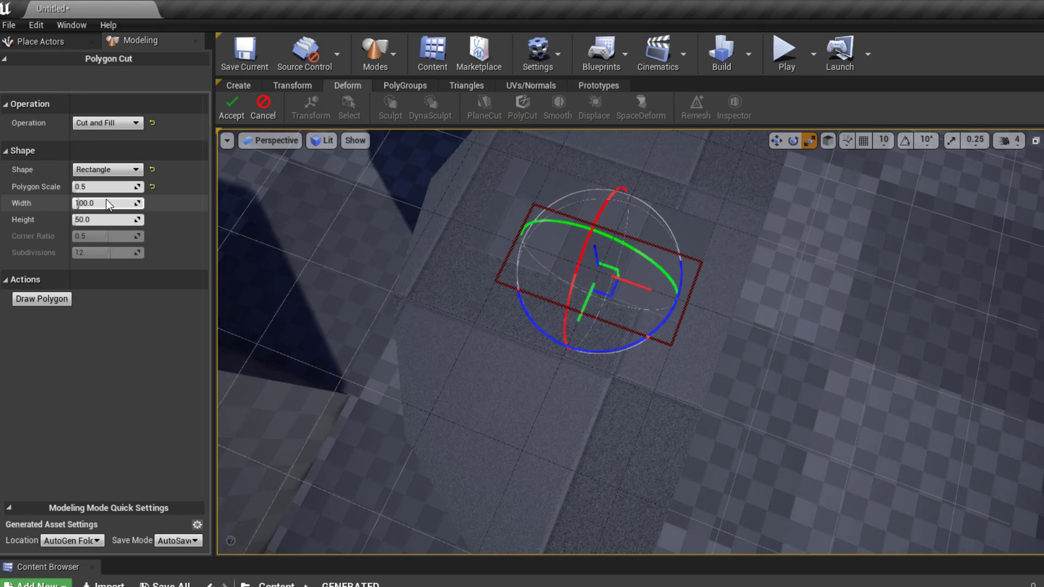
left_click(111, 170)
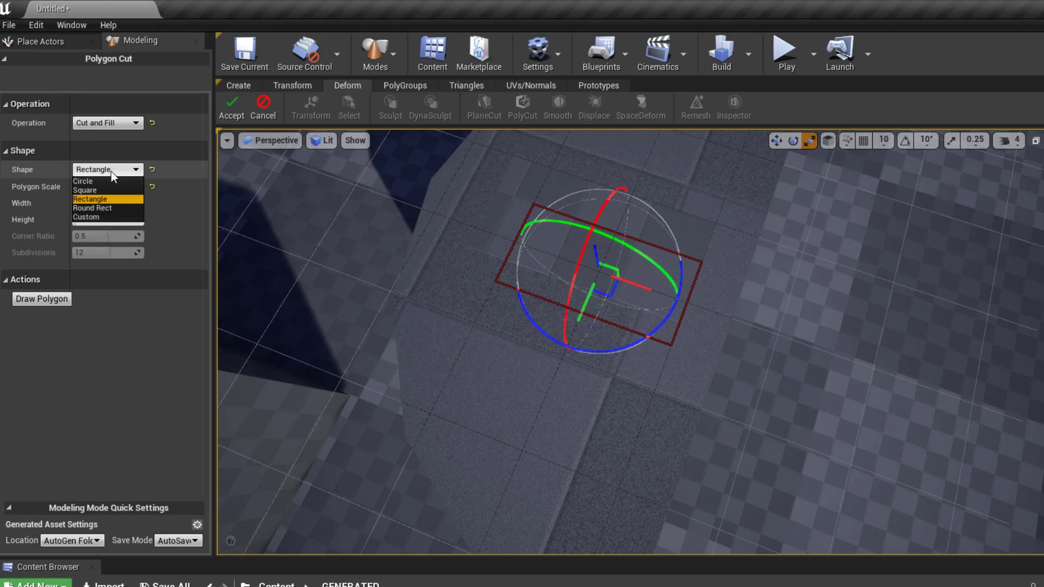
left_click(108, 208)
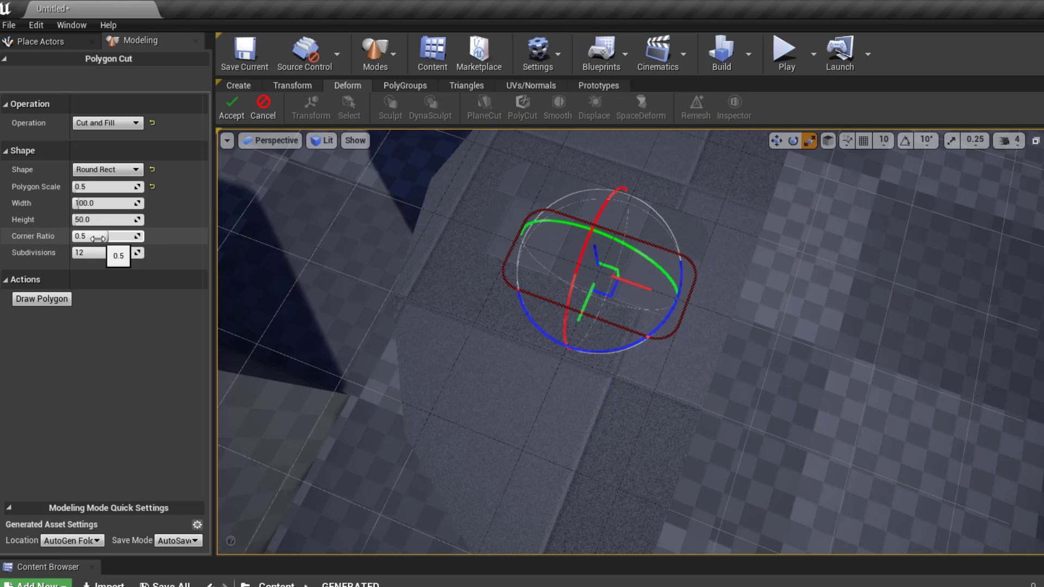
mouse_move(107, 237)
left_mouse_down()
mouse_move(91, 237)
mouse_move(80, 204)
mouse_move(86, 219)
mouse_move(103, 219)
left_mouse_up()
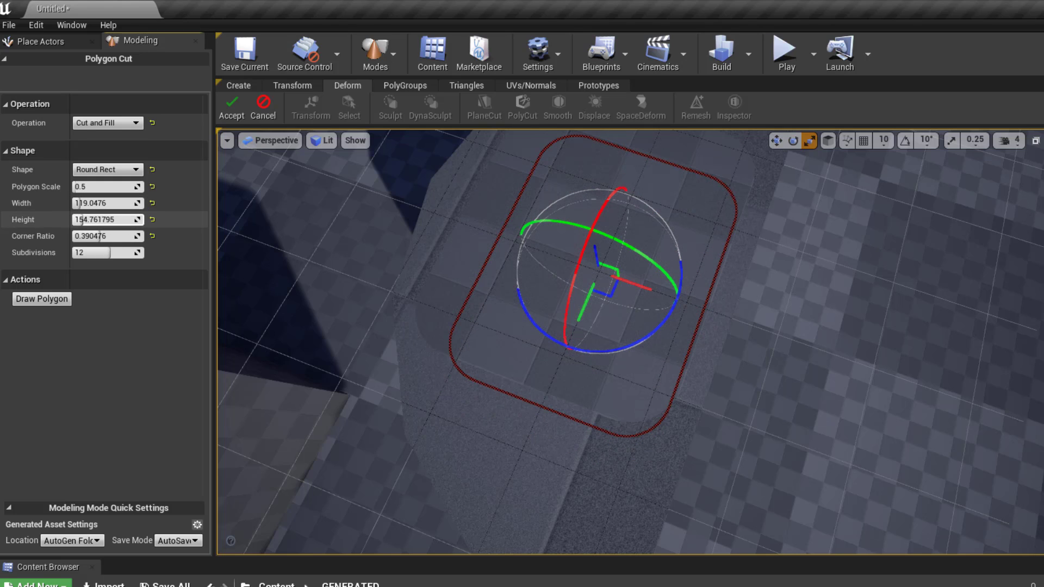
left_click_drag(763, 321, 685, 261, "alt")
right_click_drag(685, 260, 713, 310, "alt")
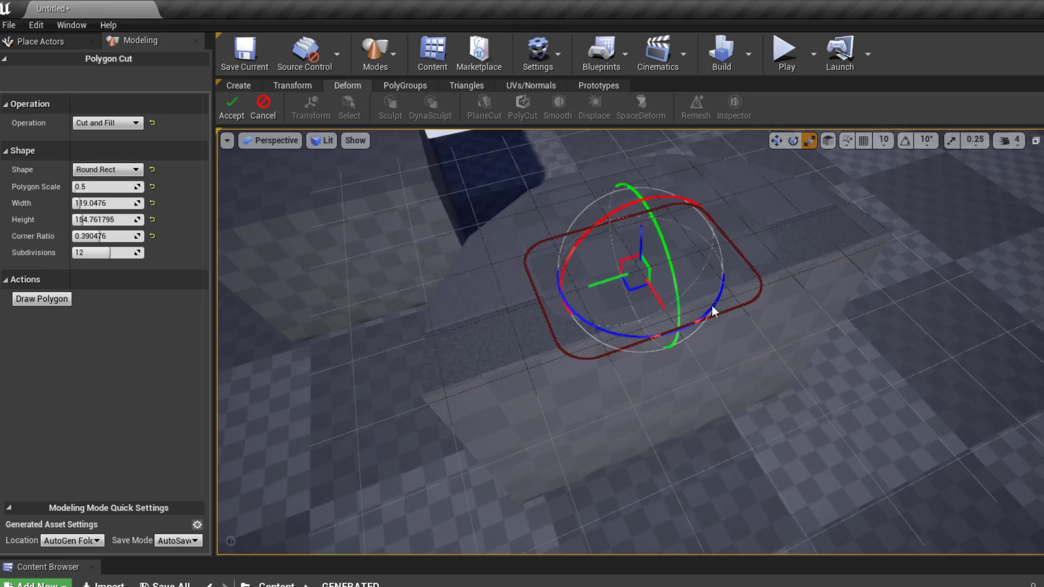
left_click_drag(712, 310, 810, 302, "alt")
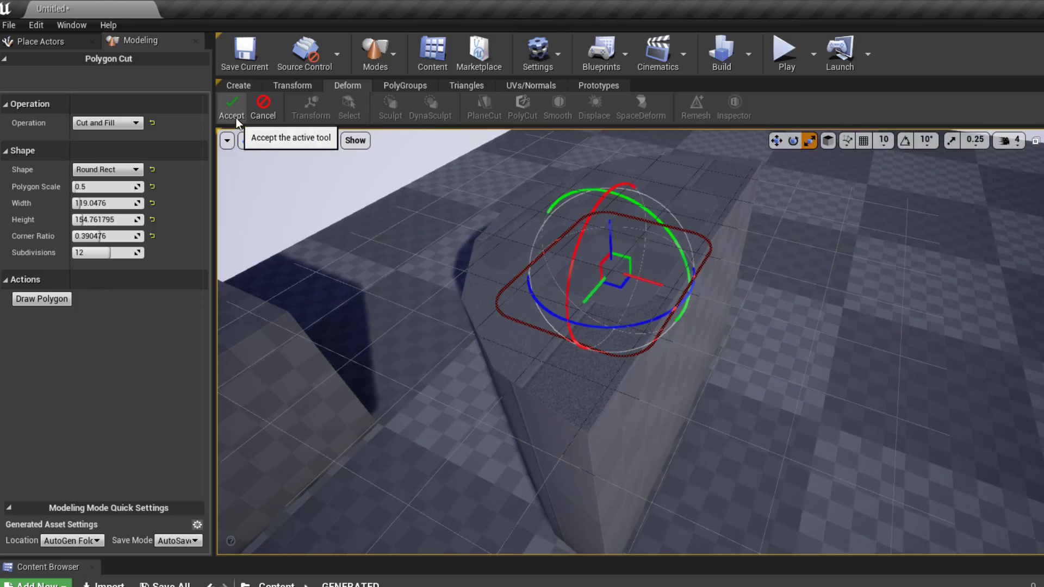
- Preview the hole using the Cut Through operation, then reopen the operation list
left_click(109, 124)
left_click(108, 141)
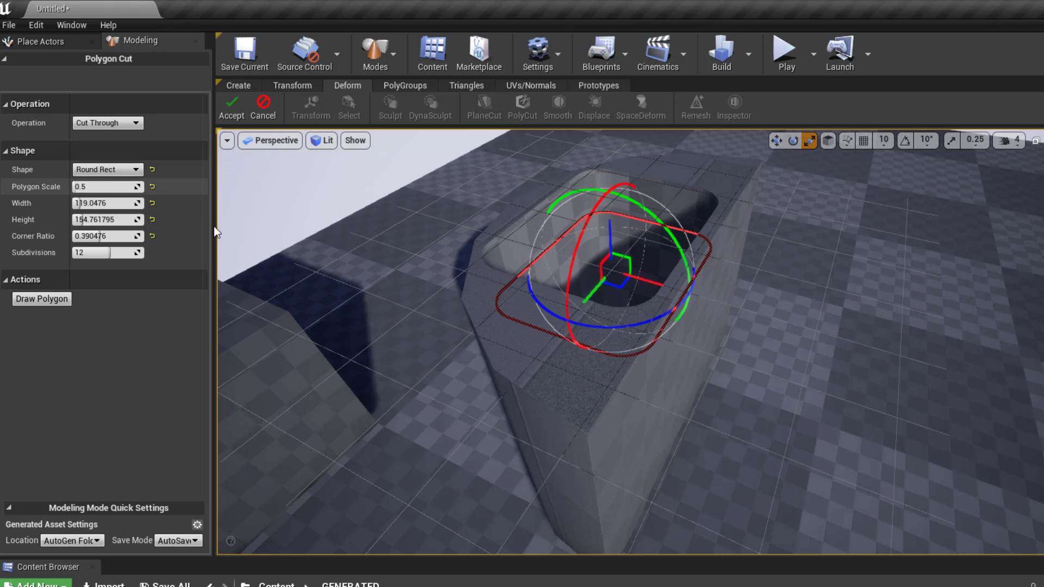
left_click_drag(574, 331, 663, 402, "alt")
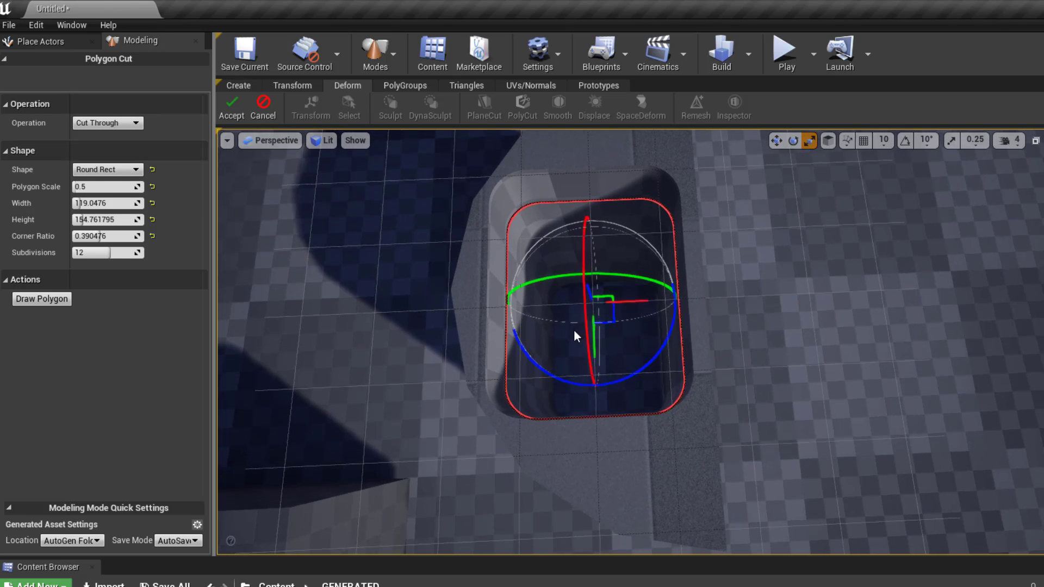
left_click(126, 123)
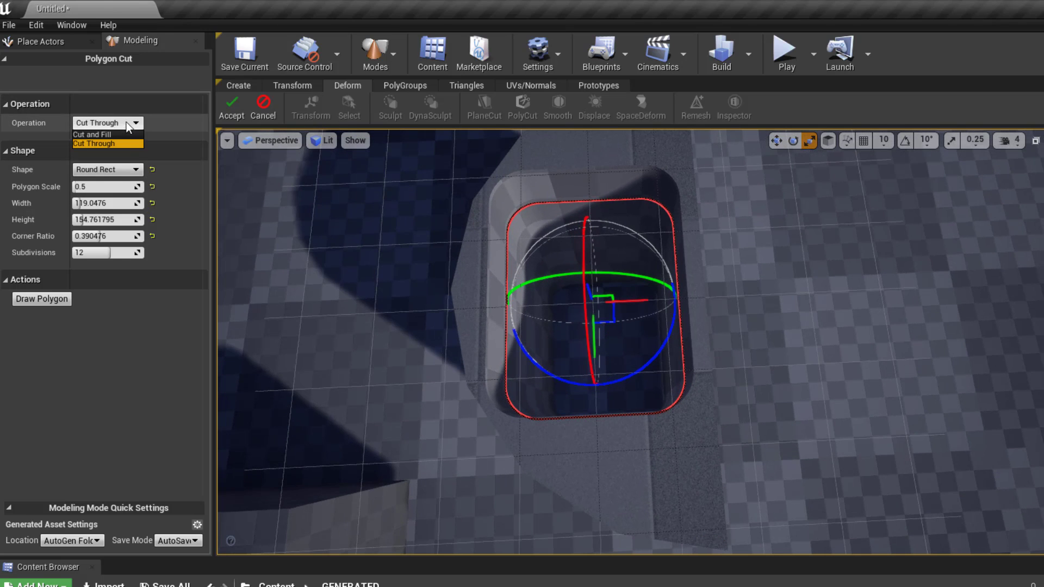
- Cancel the polygon cut without applying it
left_click(263, 104)
scroll(630, 342, "up", 5)
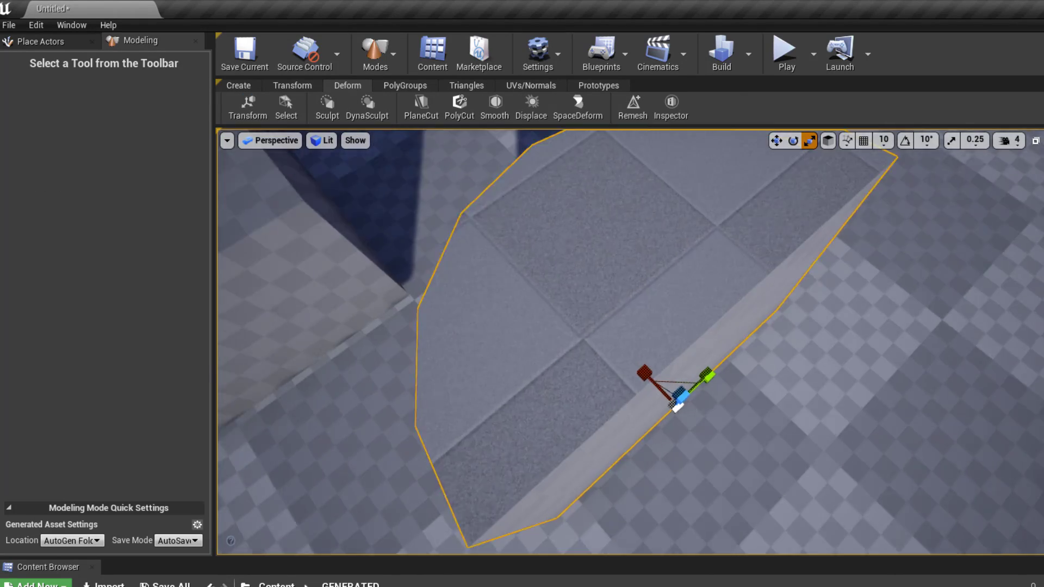
left_click_drag(544, 348, 517, 179, "alt")
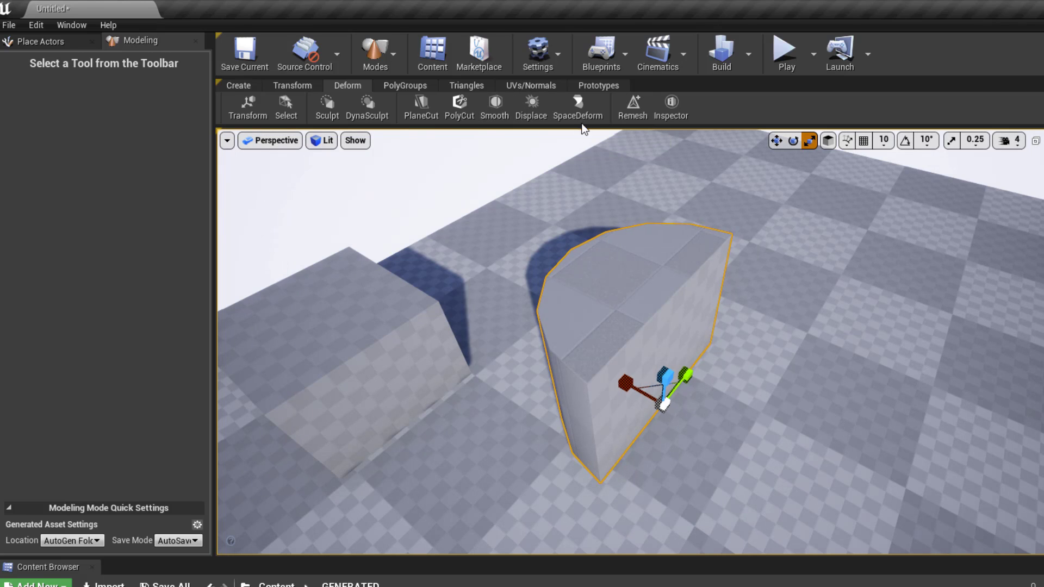
- Bend the half-cylinder with lower bound about -74.5 and Modifier Percent about -27.5
left_click(578, 109)
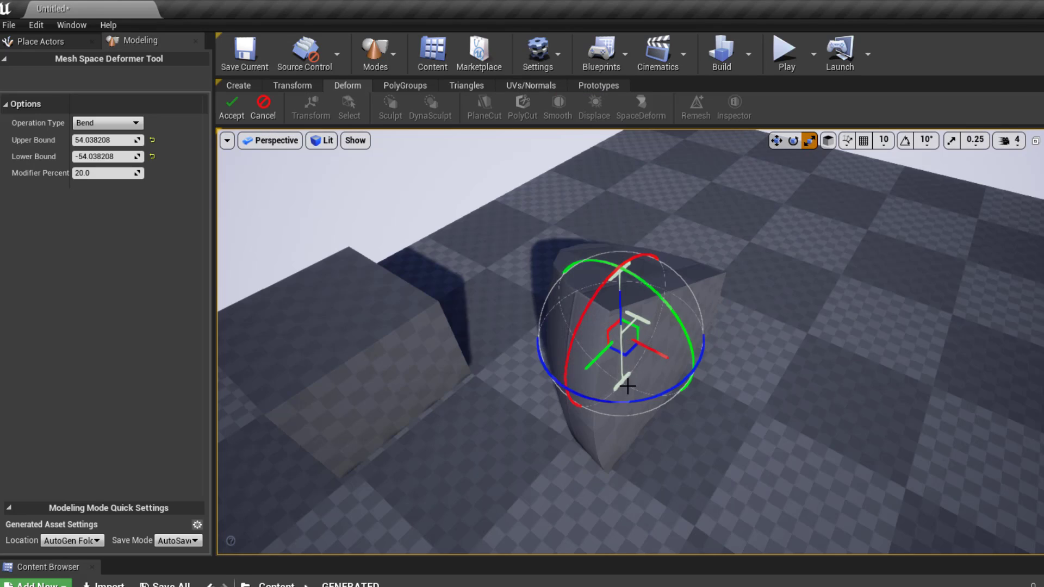
left_click_drag(627, 386, 646, 265, "alt")
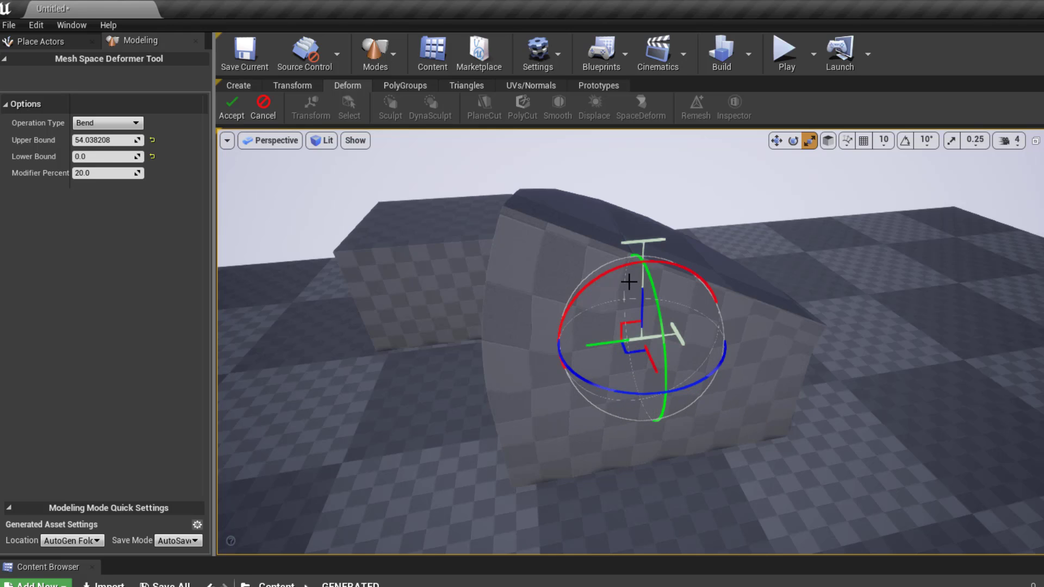
left_click_drag(616, 396, 594, 354)
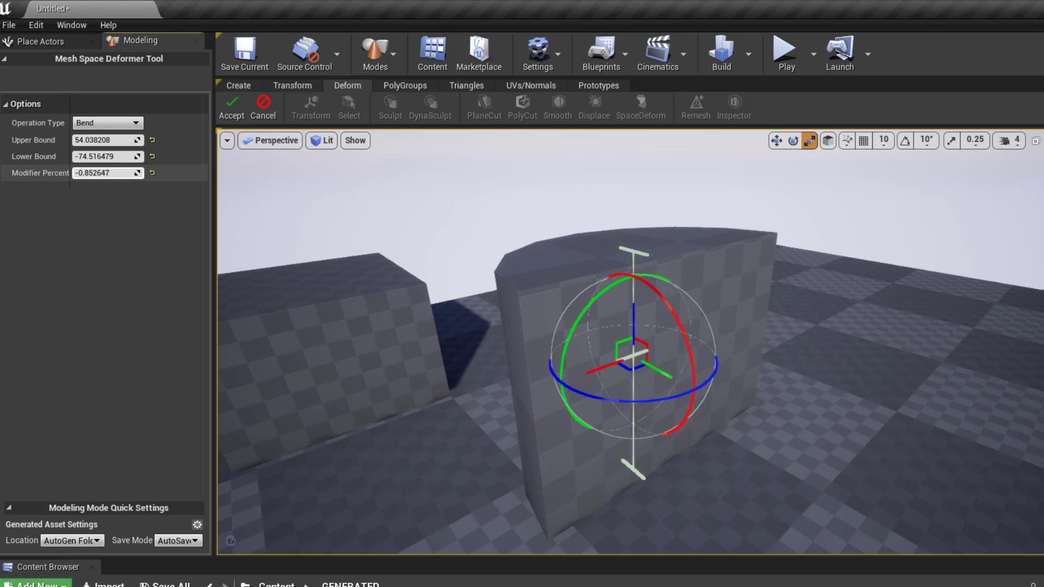
mouse_move(103, 173)
left_mouse_down()
mouse_move(135, 173)
mouse_move(100, 173)
left_mouse_up()
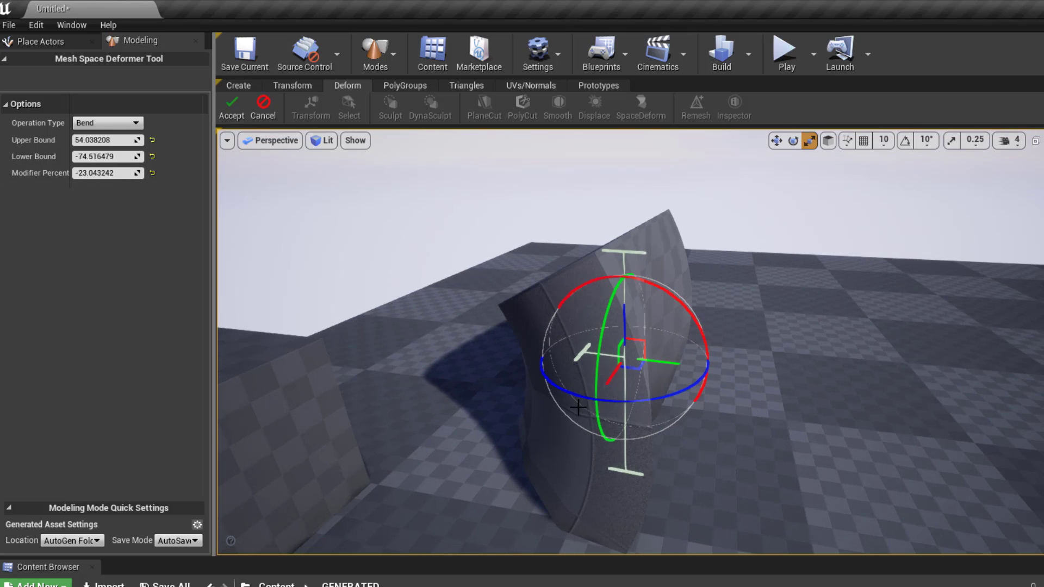
left_click_drag(589, 345, 569, 353)
- Switch the Space Deformer to Twist and try a strong twist on the half-cylinder
left_click(109, 123)
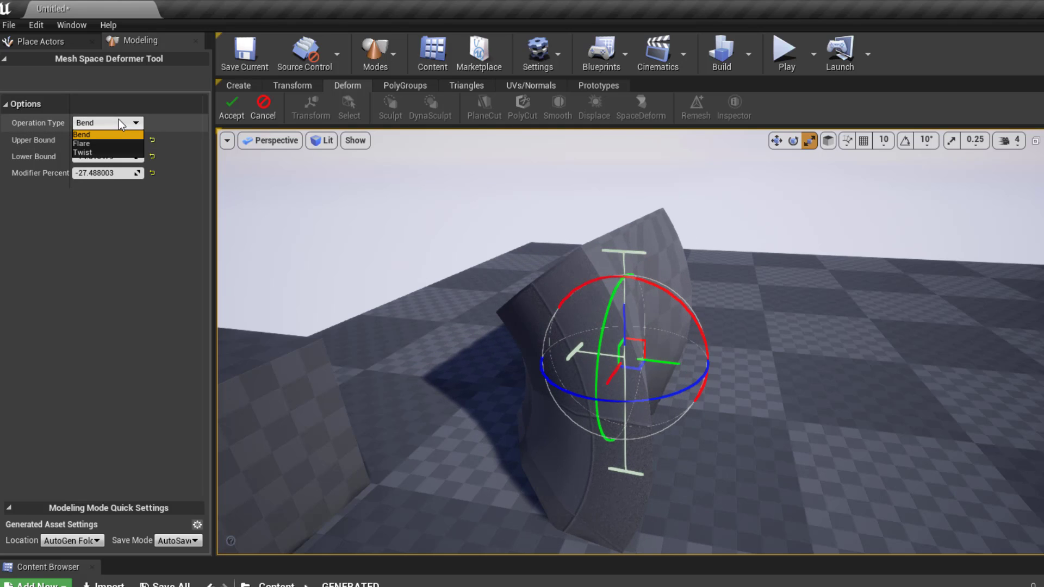
left_click(95, 153)
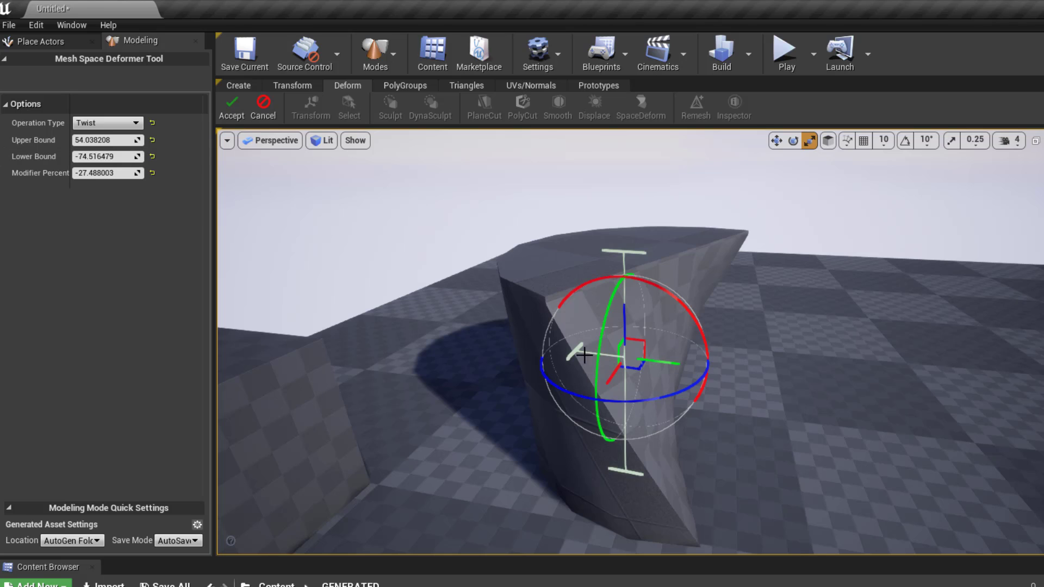
left_click_drag(580, 355, 869, 402)
scroll(832, 403, "down", 5)
scroll(691, 434, "up", 6)
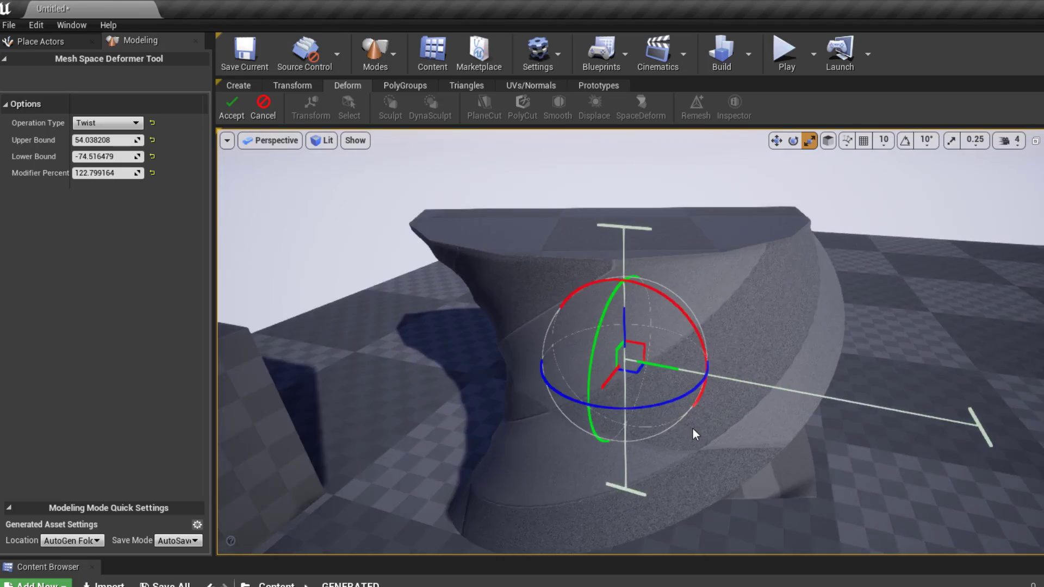
left_click_drag(692, 433, 630, 433, "alt")
scroll(631, 347, "down", 5)
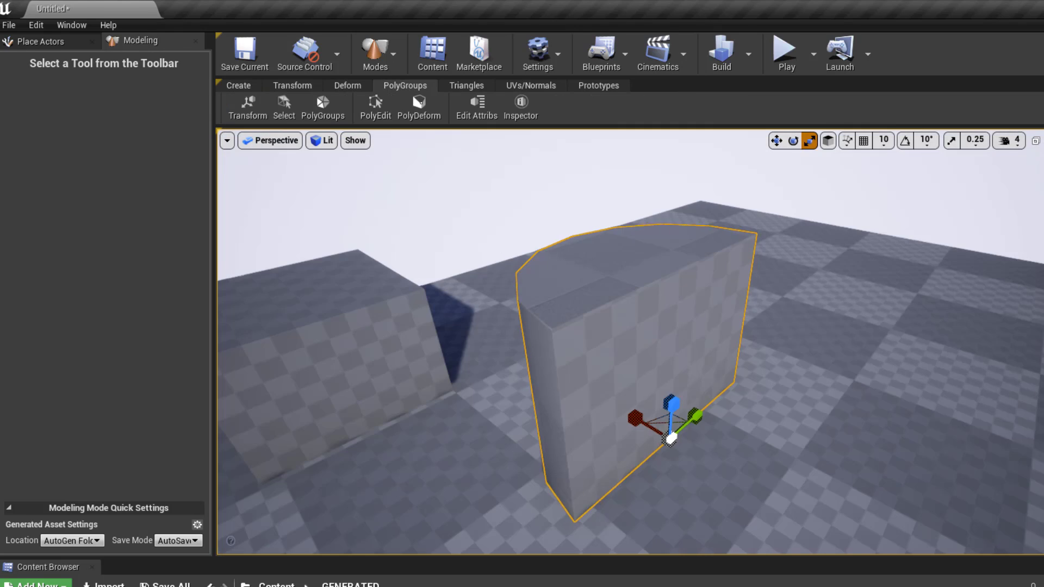
- Detect polygroups on the half-cylinder by face normal deviation (tolerance 0.1) and accept them
left_click(315, 113)
left_click_drag(578, 319, 605, 348, "alt")
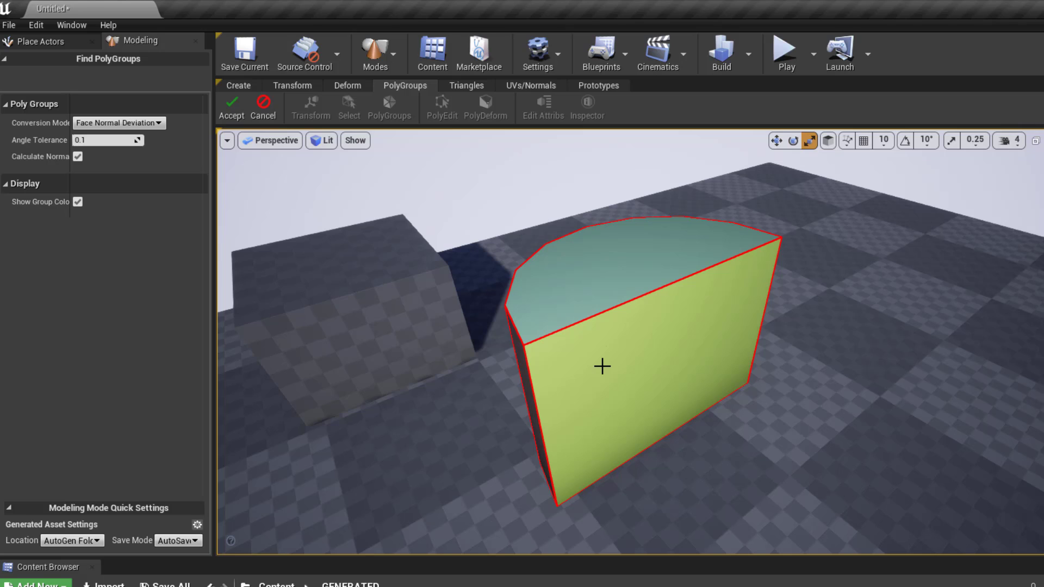
left_click(233, 102)
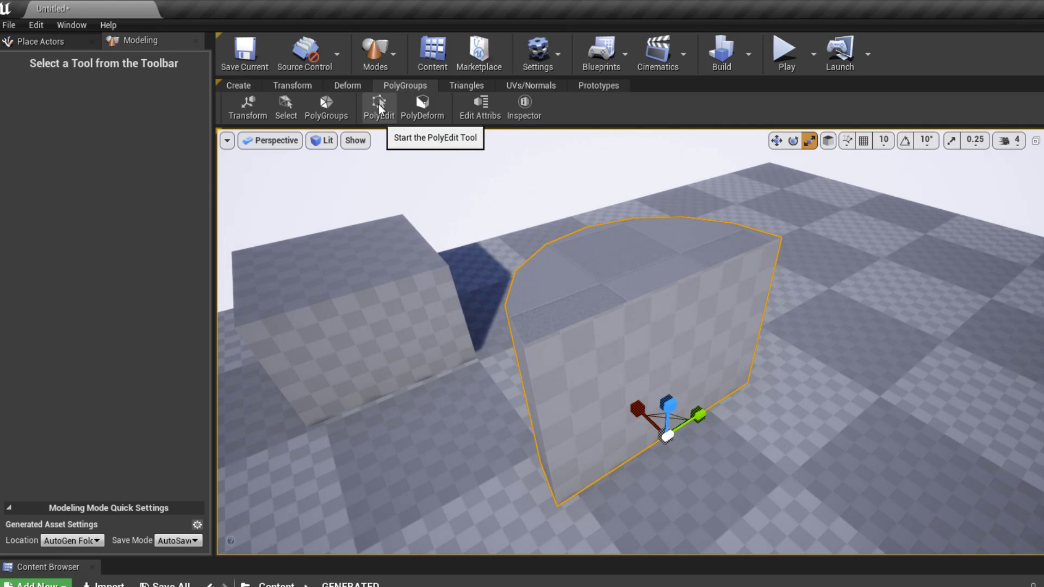
- Start Edit PolyGroups and inset the half-cylinder's flat front face
left_click(379, 106)
left_click(612, 379)
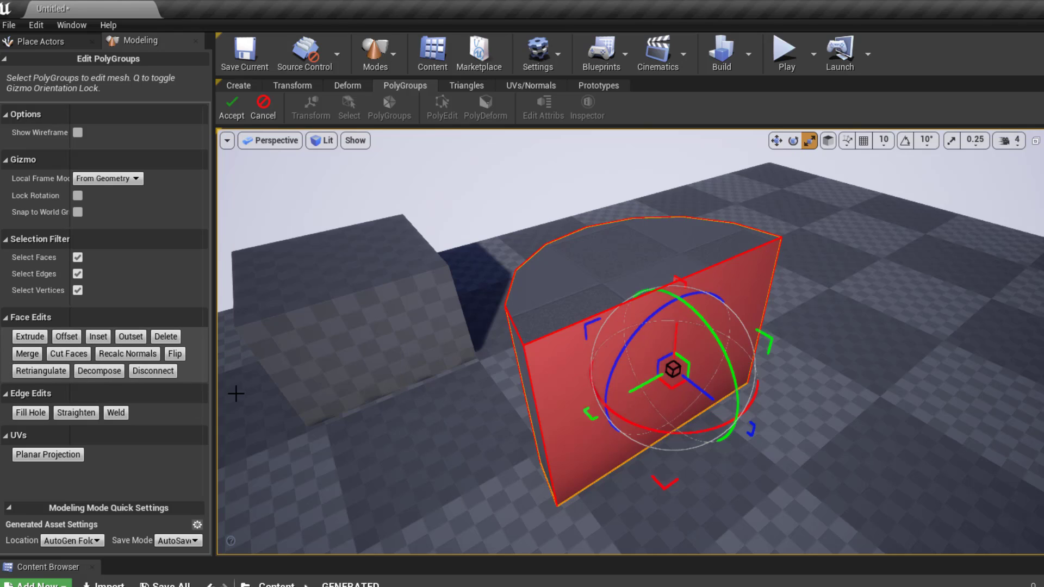
left_click(98, 337)
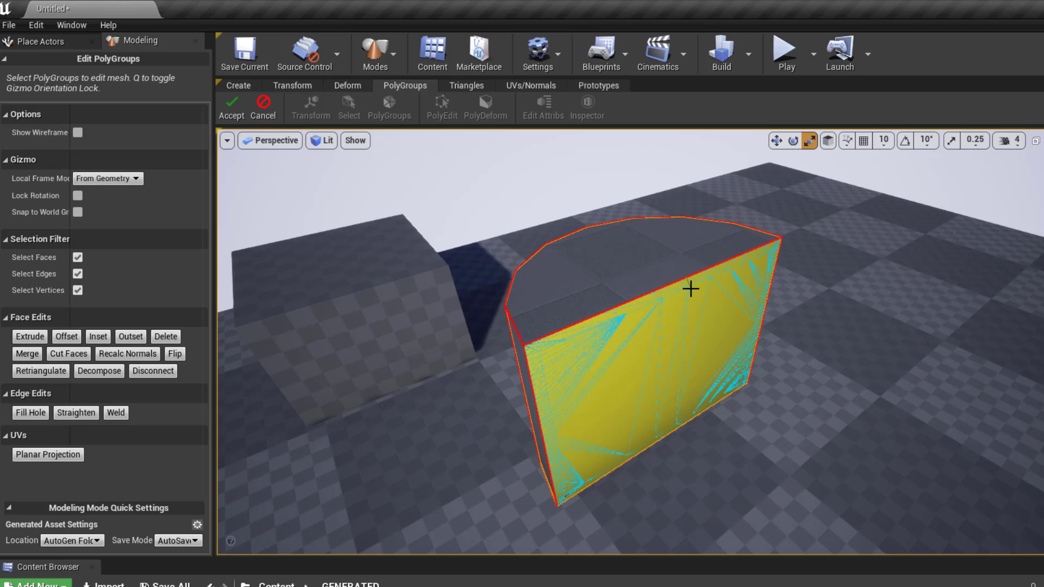
left_click(690, 288)
- Inspect the inset front face from below and above, then undo the inset
left_click_drag(565, 437, 566, 370, "alt")
scroll(564, 437, "up", 3)
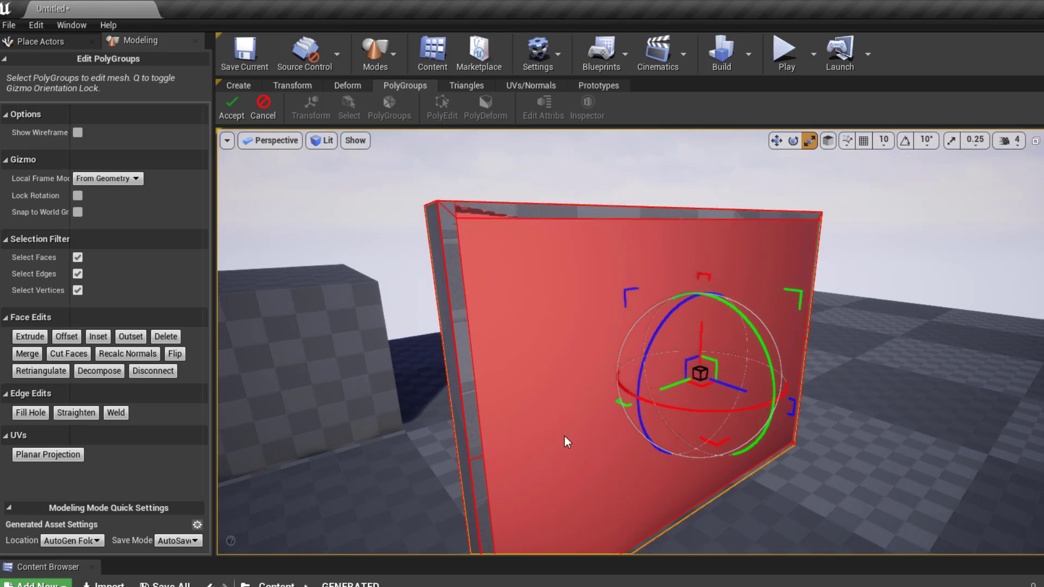
left_click_drag(565, 437, 571, 325, "alt")
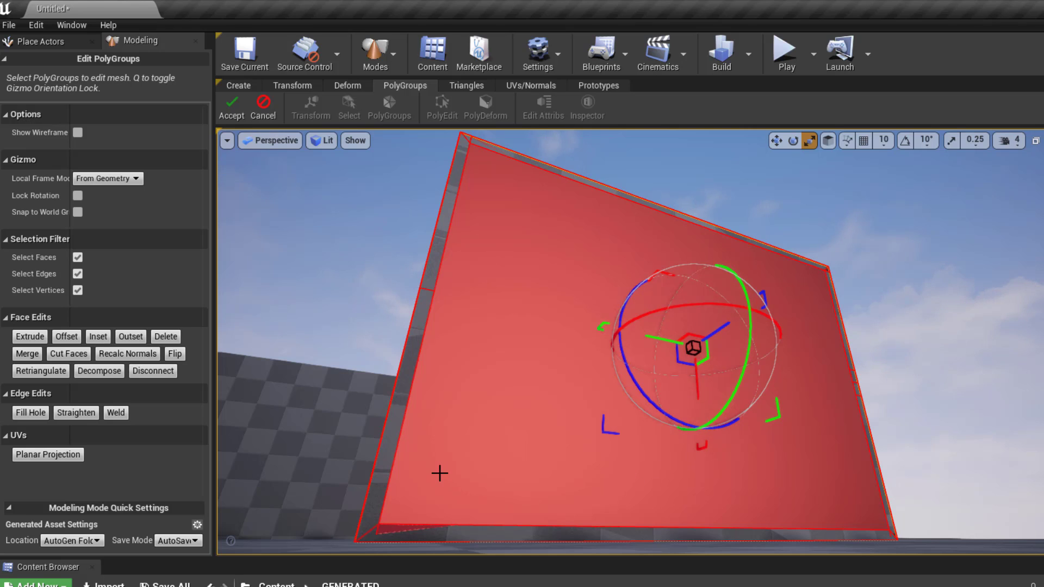
left_click_drag(622, 357, 625, 415, "alt")
scroll(622, 356, "down", 6)
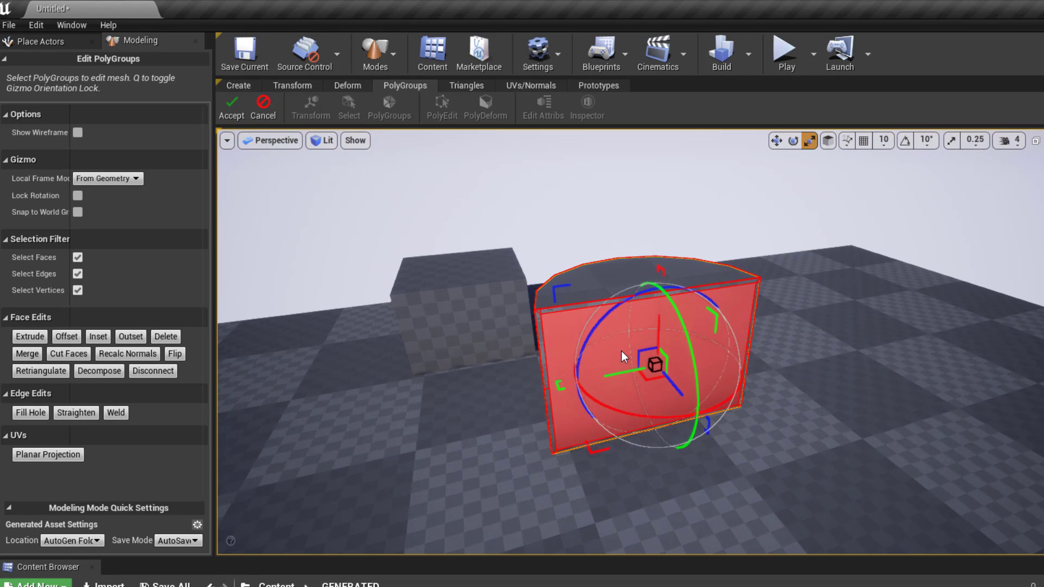
key("ctrl+z")
left_click_drag(590, 385, 663, 424, "alt")
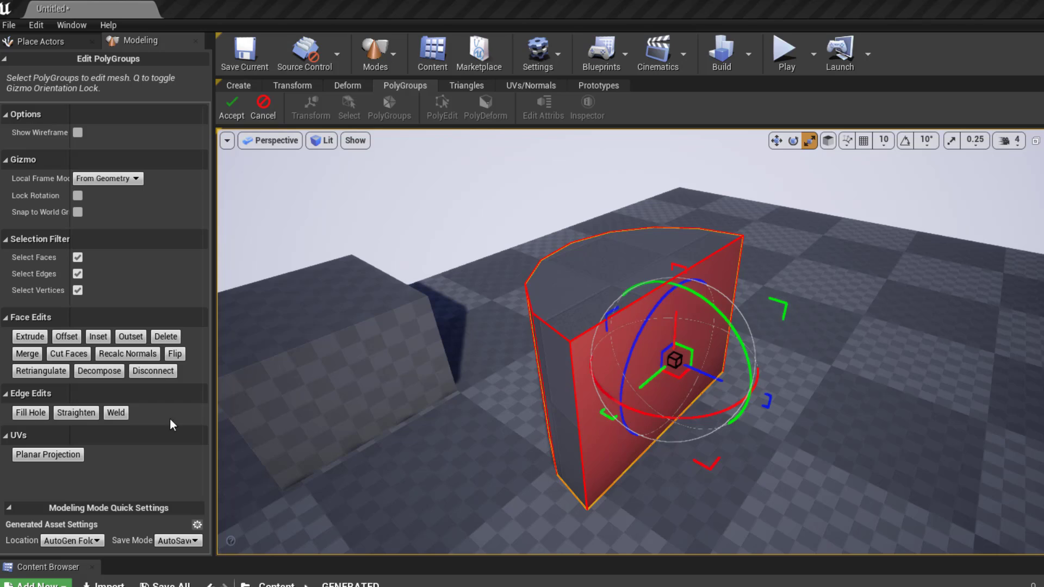
- Extrude the half-cylinder's flat front face outward to lengthen it and accept the PolyEdit changes
left_click(29, 336)
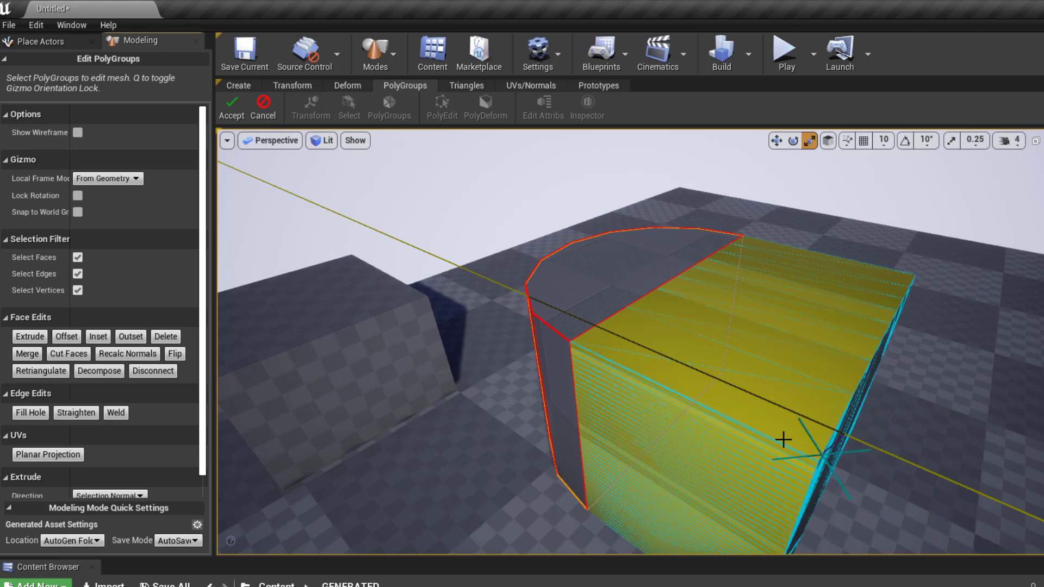
scroll(944, 489, "down", 5)
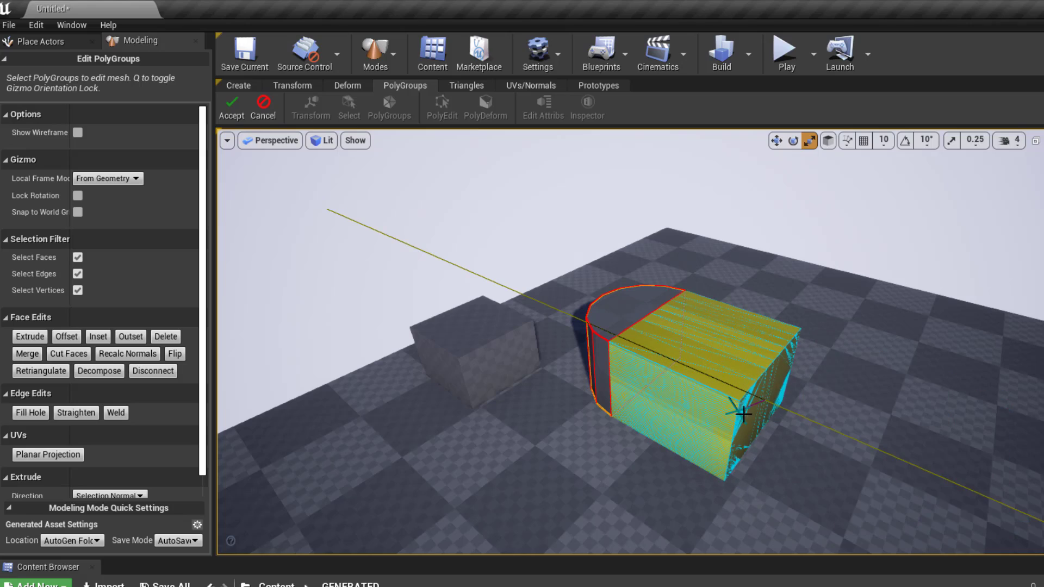
left_click(750, 417)
mouse_move(891, 459)
left_mouse_down("alt")
mouse_move(734, 462)
mouse_move(647, 391)
mouse_move(816, 399)
mouse_move(892, 465)
mouse_move(885, 454)
left_mouse_up("alt")
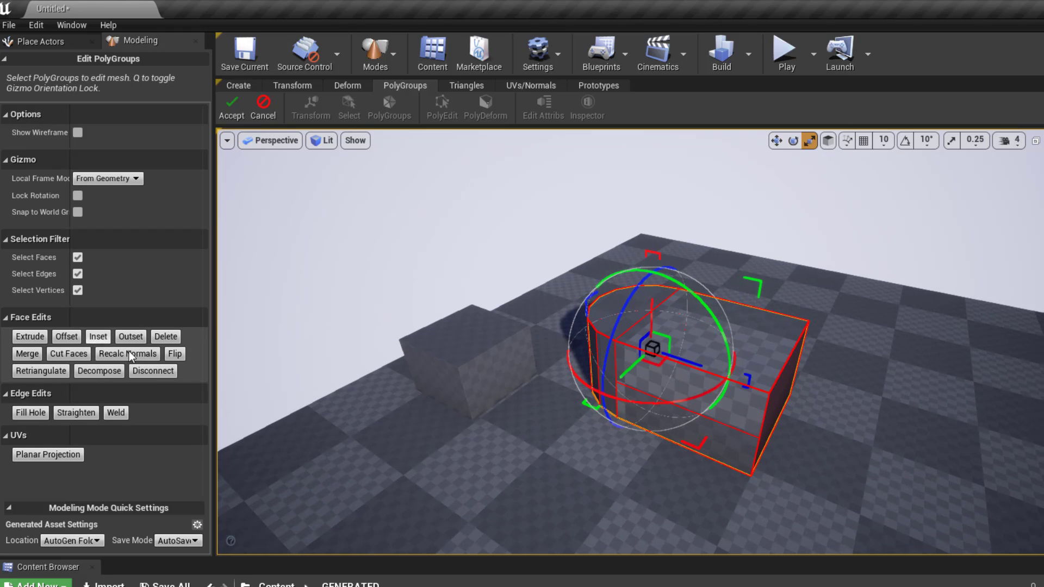
left_click_drag(791, 370, 707, 386, "alt")
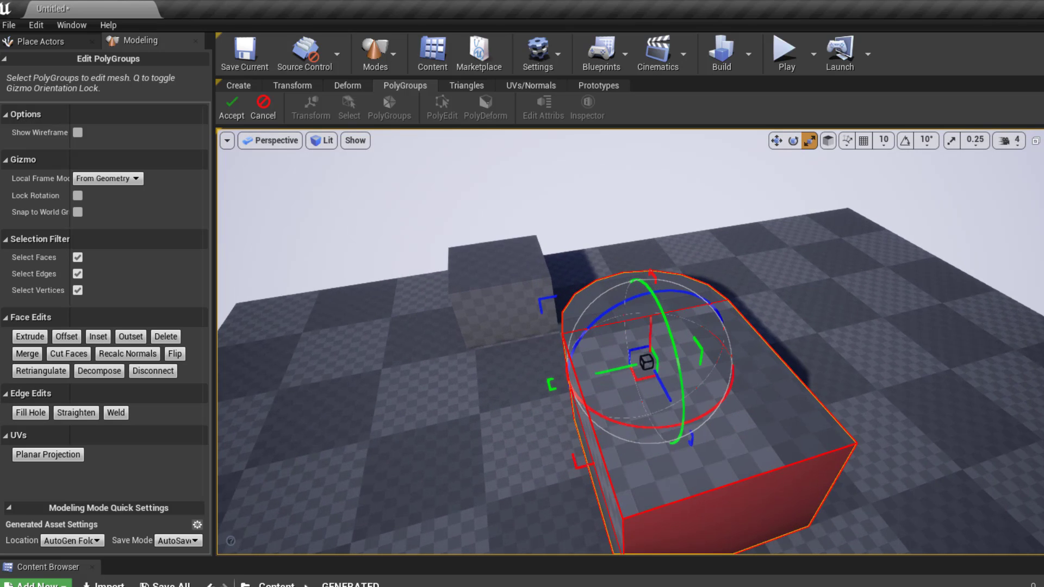
left_click(237, 100)
scroll(616, 364, "down", 3)
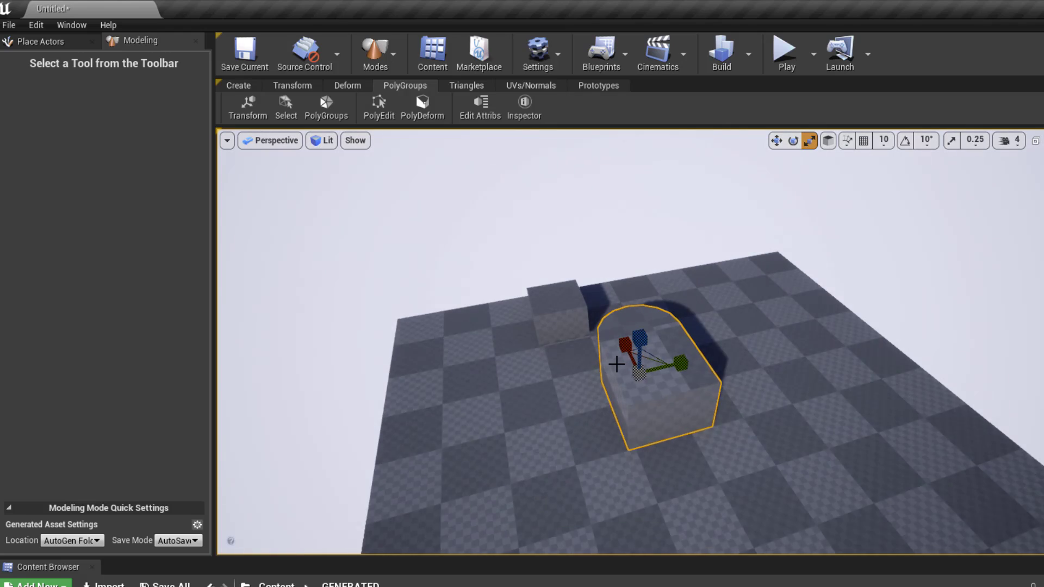
scroll(625, 366, "up", 3)
scroll(641, 367, "down", 3)
scroll(667, 376, "up", 2)
left_click_drag(666, 375, 671, 338, "alt")
scroll(666, 376, "up", 3)
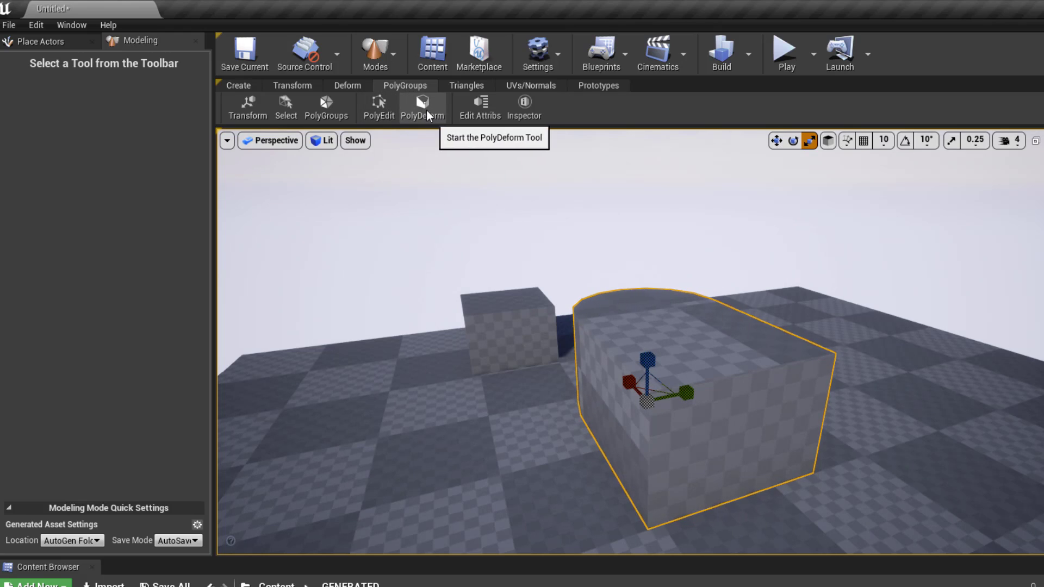
left_click(422, 109)
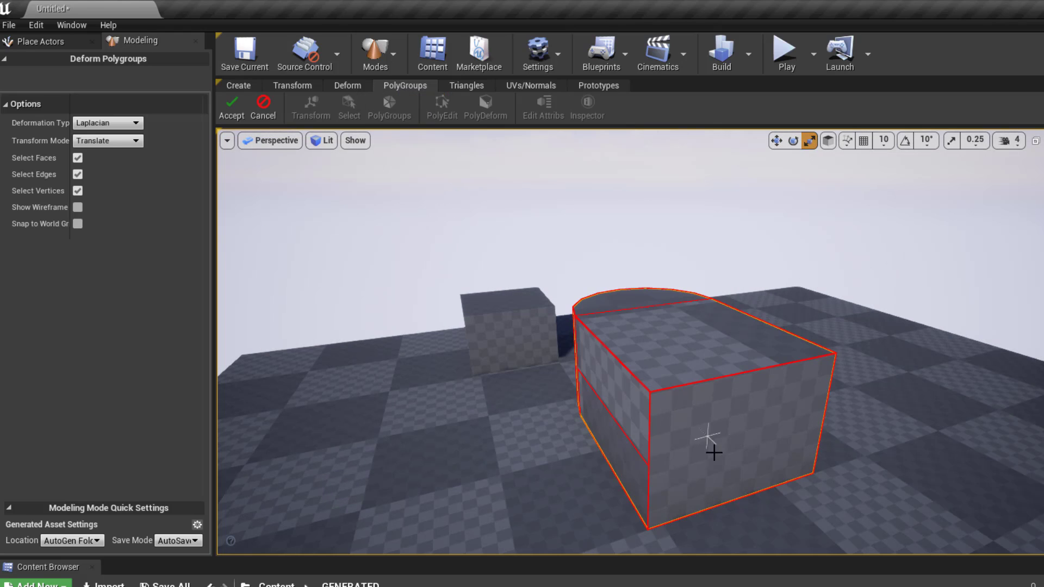
left_click_drag(728, 411, 807, 417, "alt")
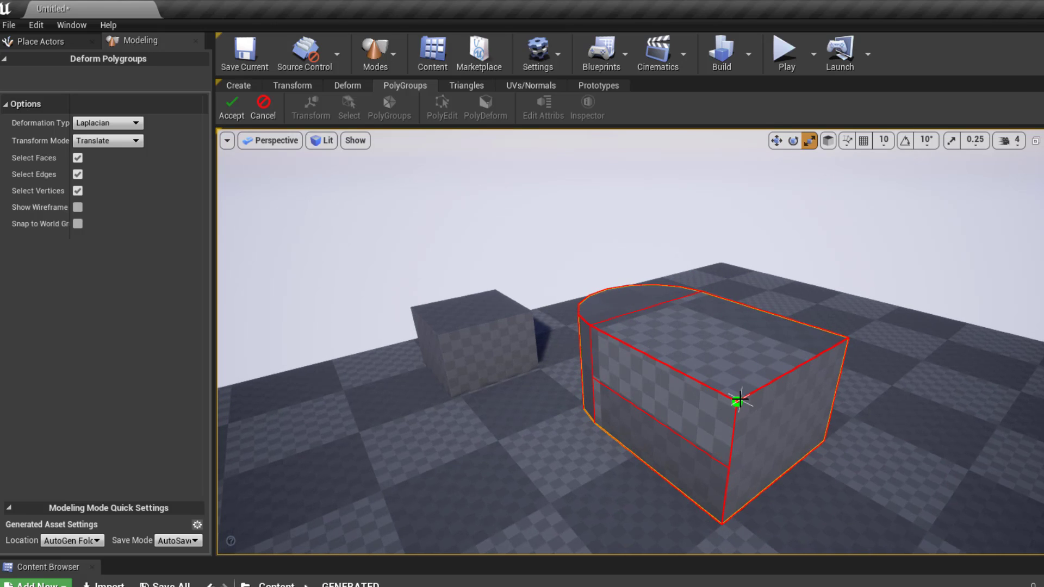
left_click(737, 402)
left_click(266, 104)
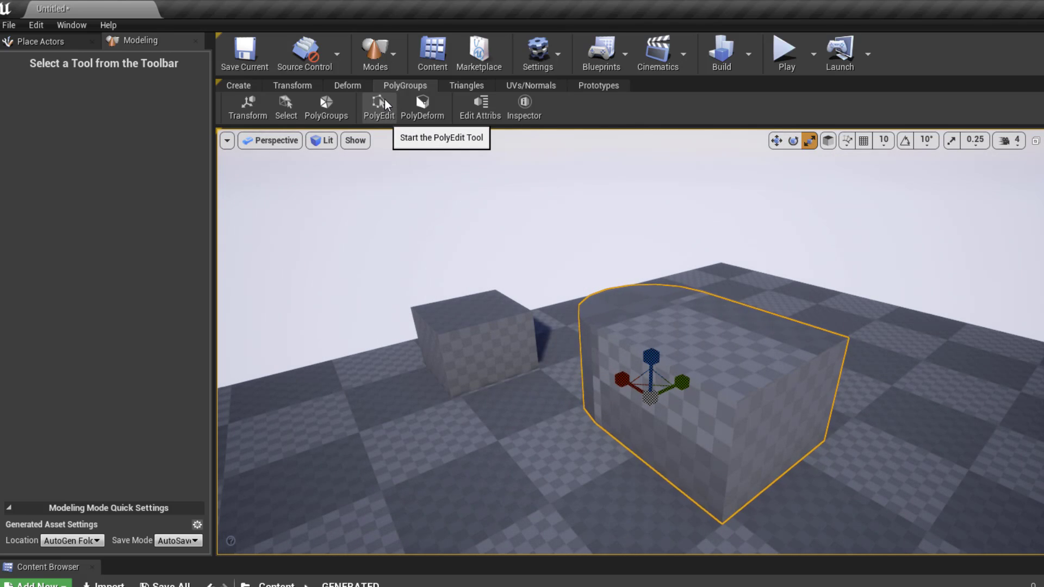
left_click(383, 104)
left_click_drag(777, 420, 754, 423, "alt")
left_click(689, 329)
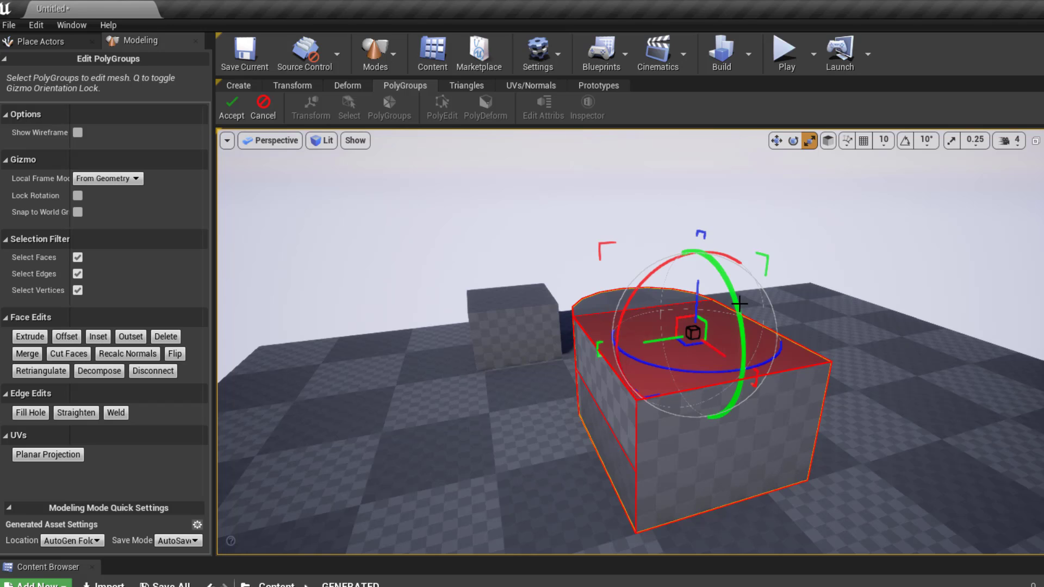
left_click_drag(739, 304, 741, 366)
key("ctrl+z")
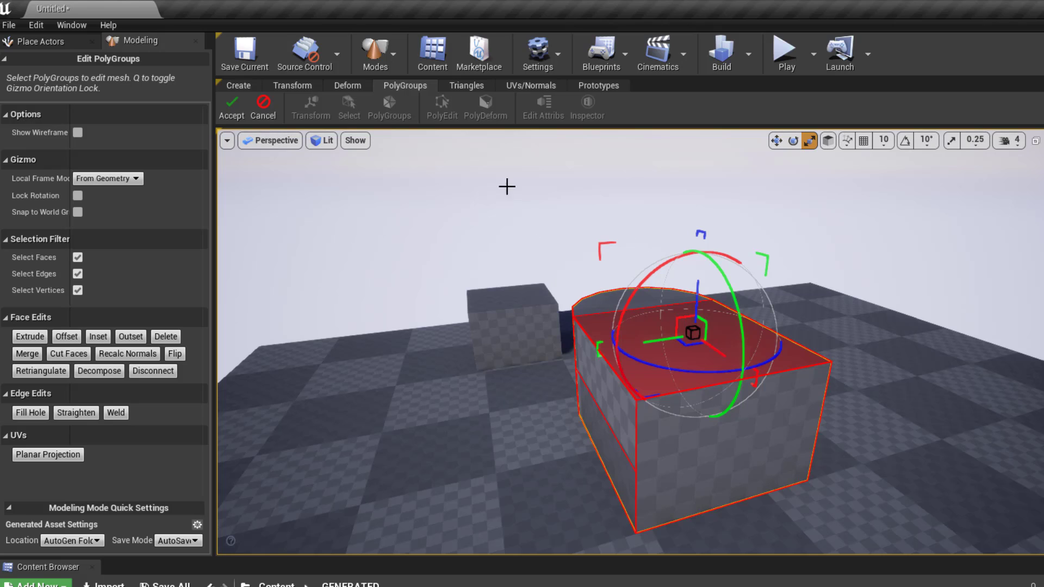
left_click(252, 114)
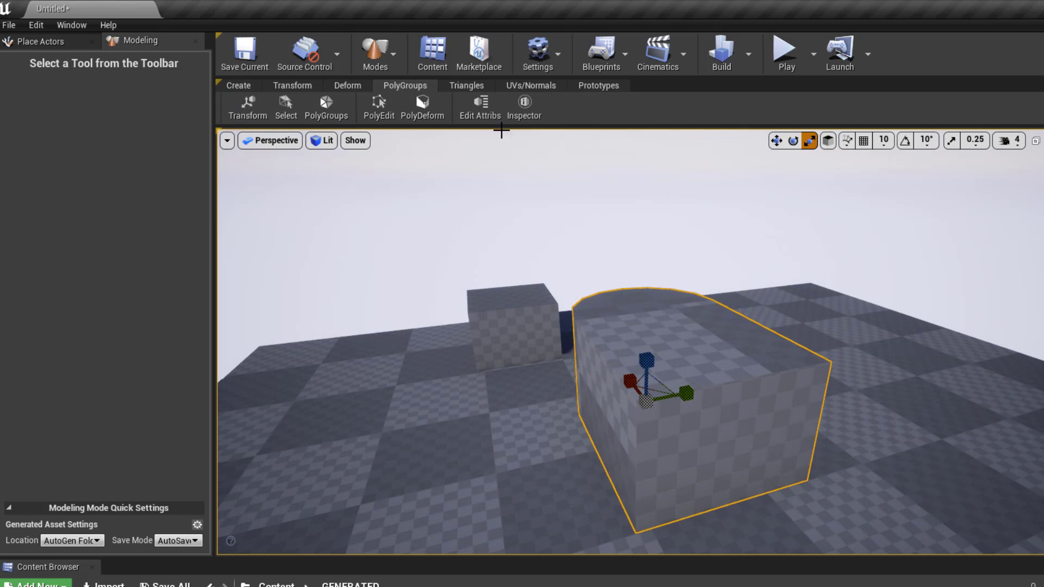
- Check the block's UV seams in the Mesh Inspector, then switch to the Triangles tool set
left_click(534, 106)
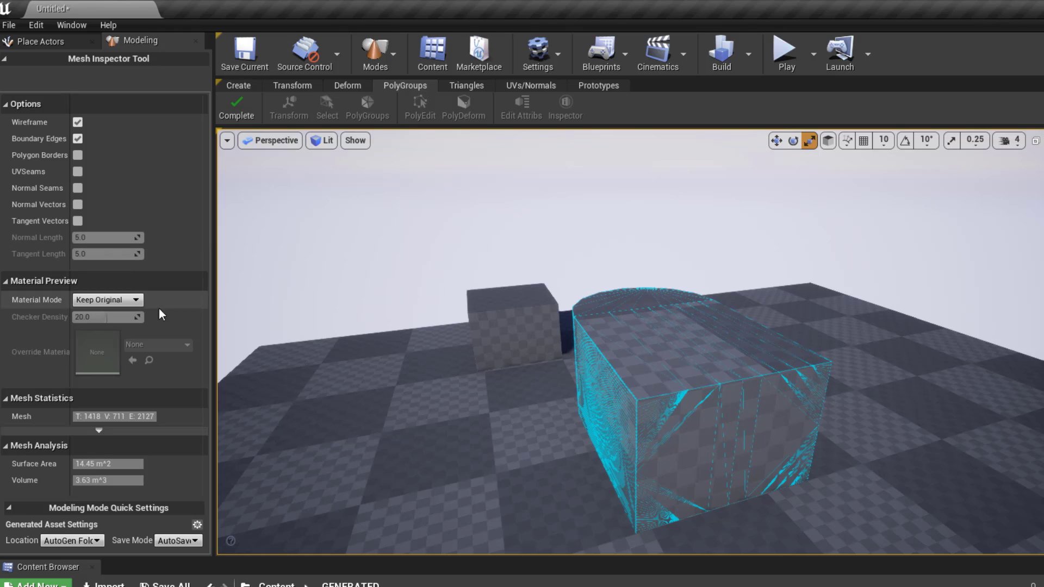
left_click(78, 171)
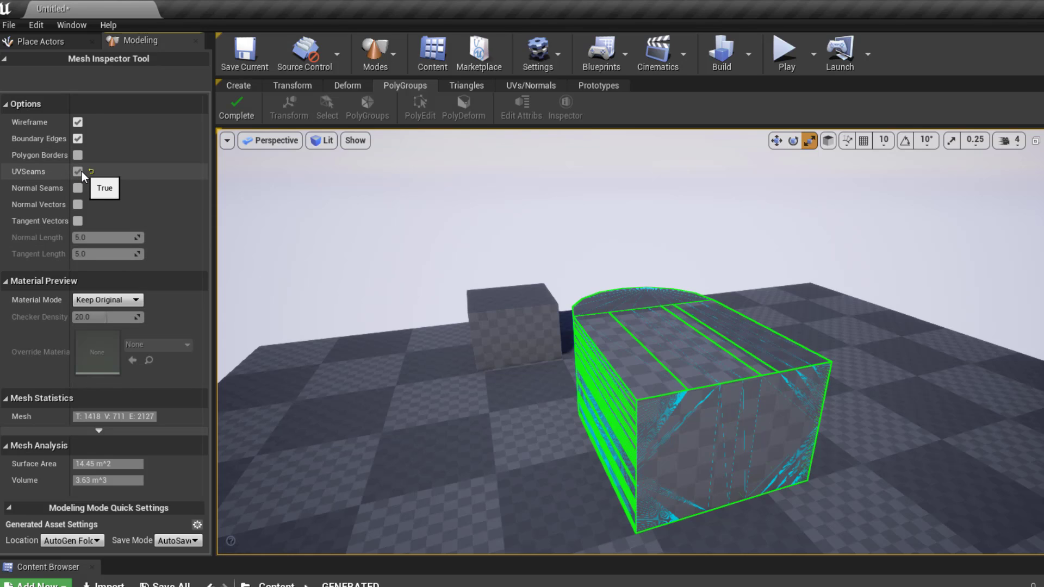
left_click(81, 171)
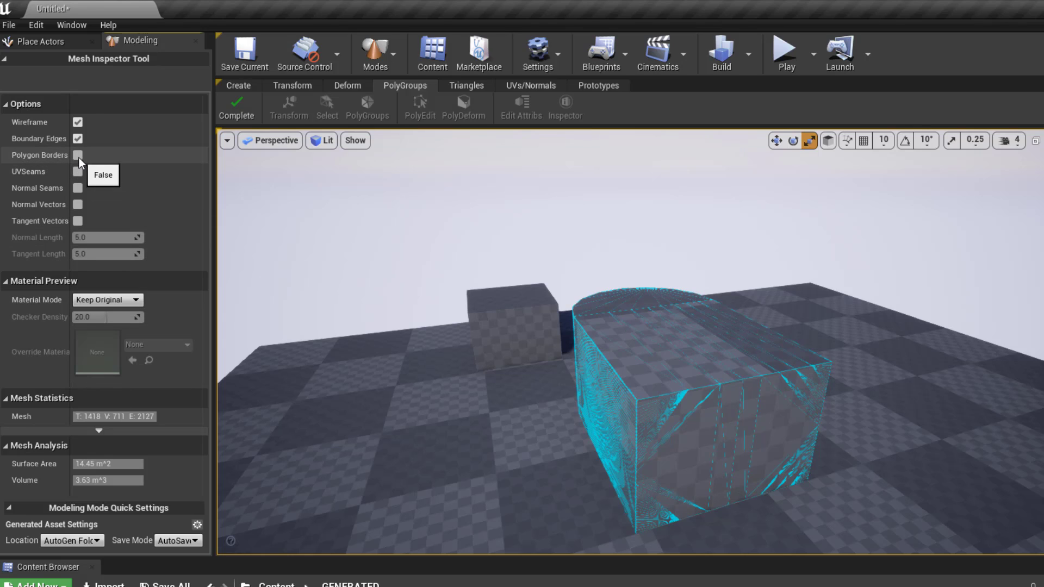
key("Escape")
left_click(481, 85)
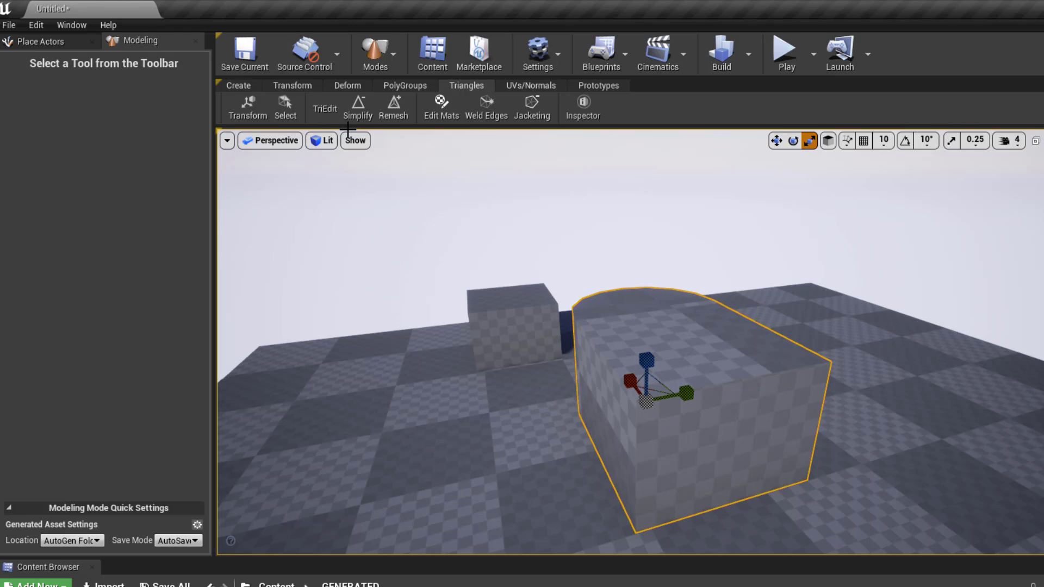
- Show the block in wireframe and trial a mesh Simplify, then cancel it
left_click(319, 140)
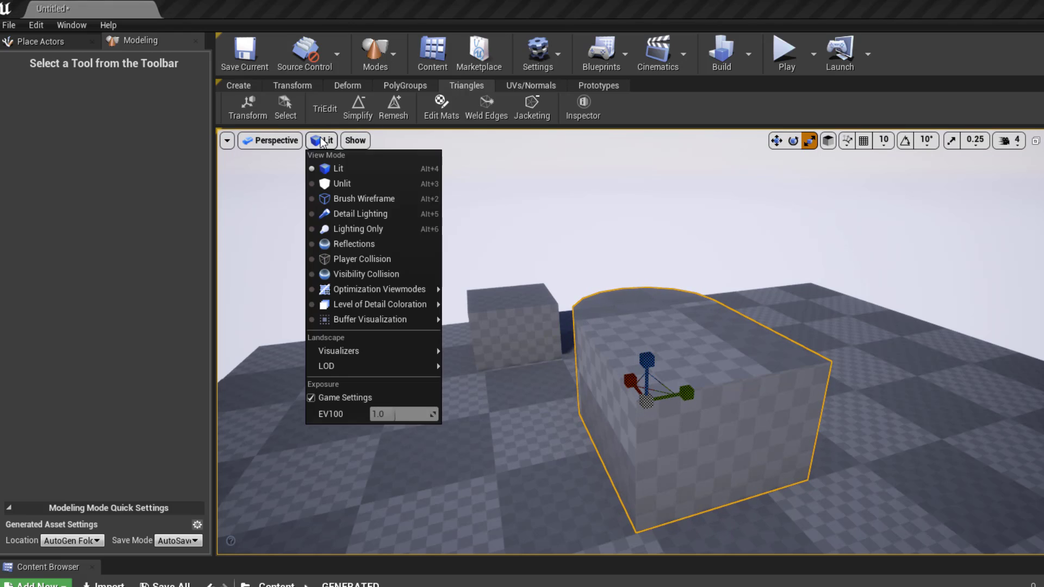
left_click(362, 196)
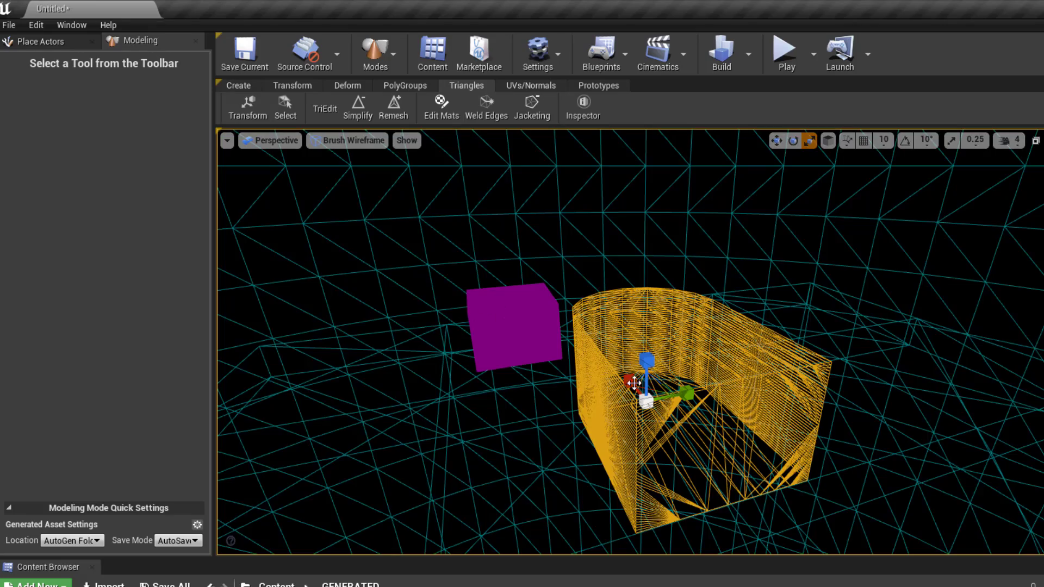
left_click_drag(631, 342, 674, 351, "alt")
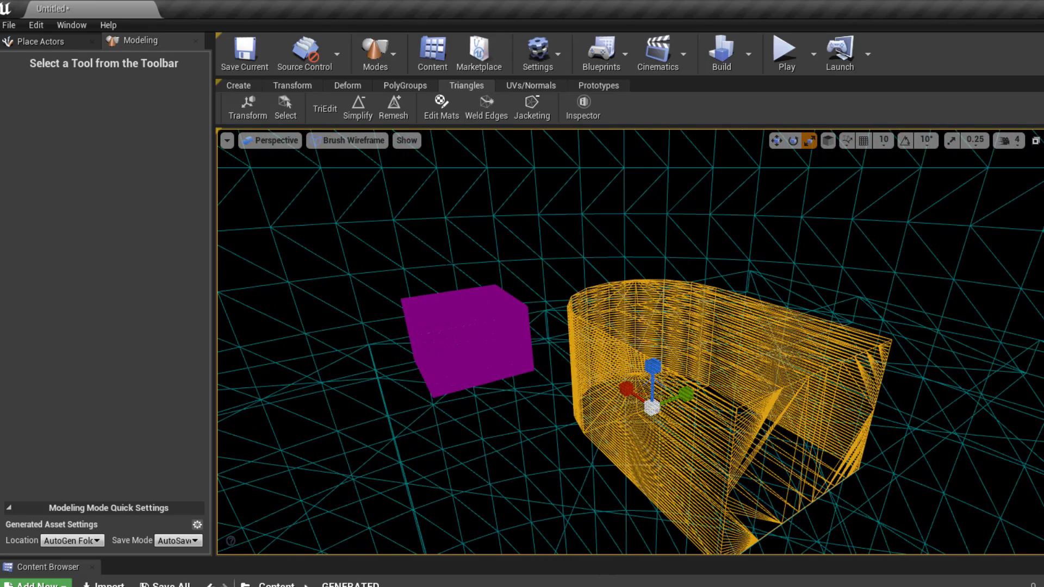
left_click(358, 109)
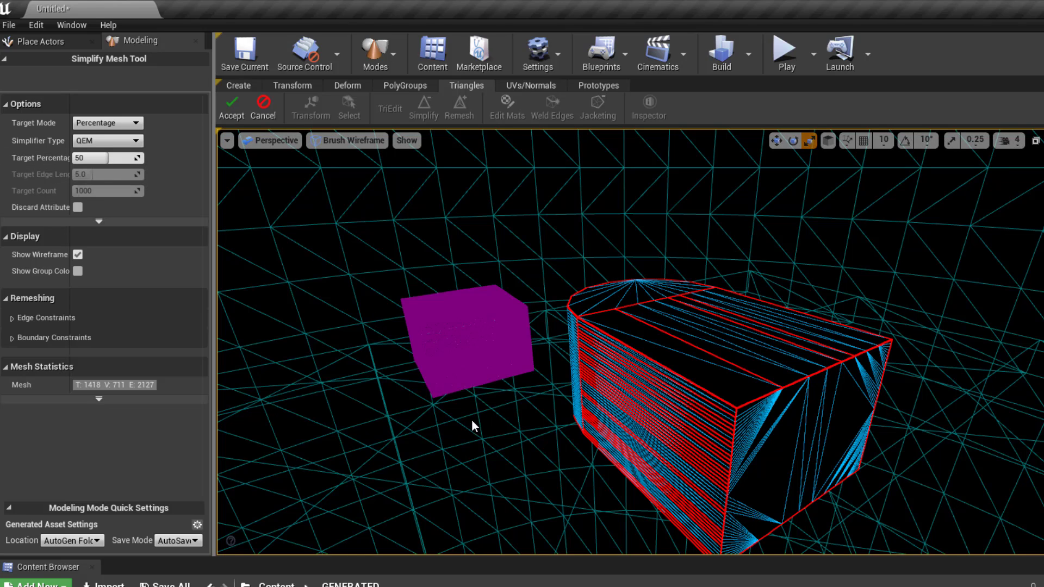
left_click(263, 103)
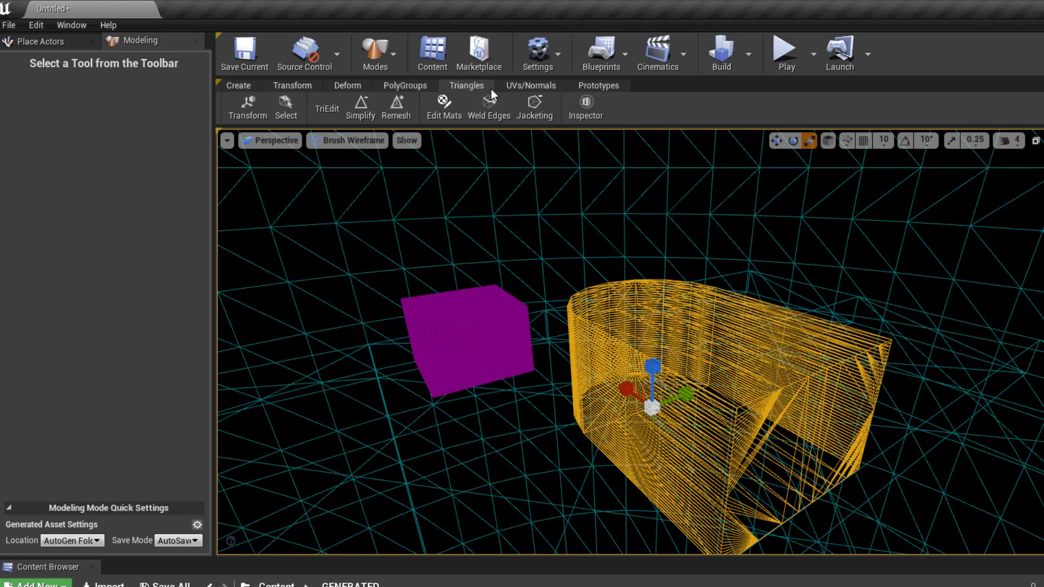
- Switch to the UVs/Normals tool set and set the viewport to Lit shading, orbiting the mesh
left_click(517, 86)
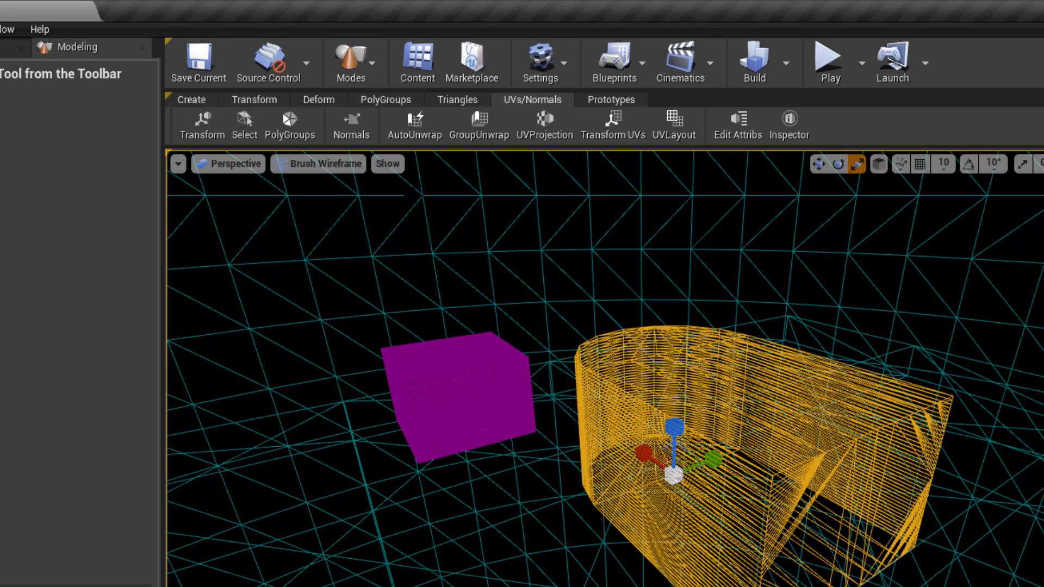
left_click(298, 164)
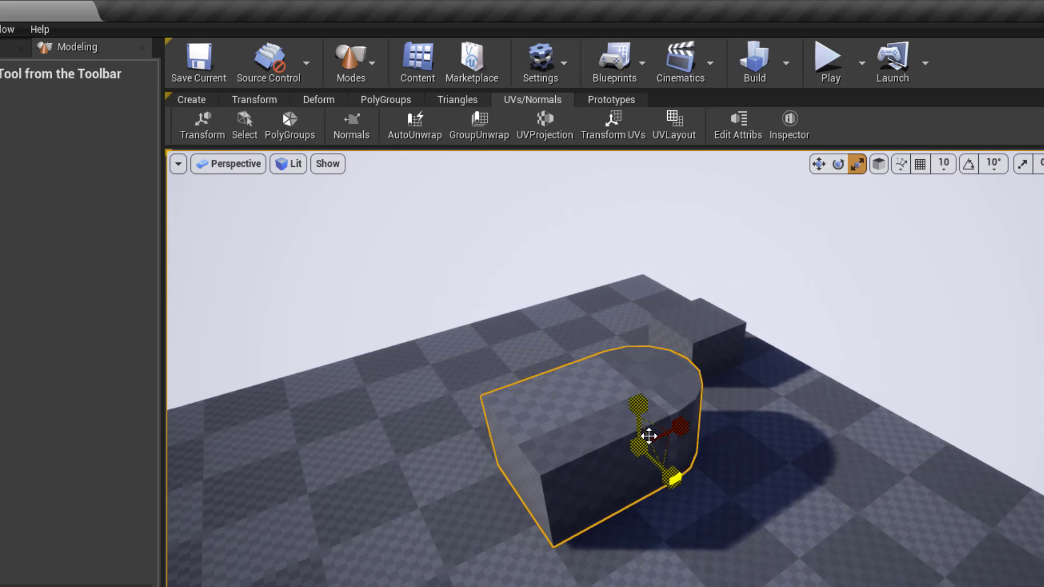
left_click_drag(648, 436, 805, 435, "alt")
left_click_drag(439, 362, 462, 326, "alt")
right_click_drag(439, 363, 532, 363, "alt")
left_click_drag(440, 362, 484, 378, "alt")
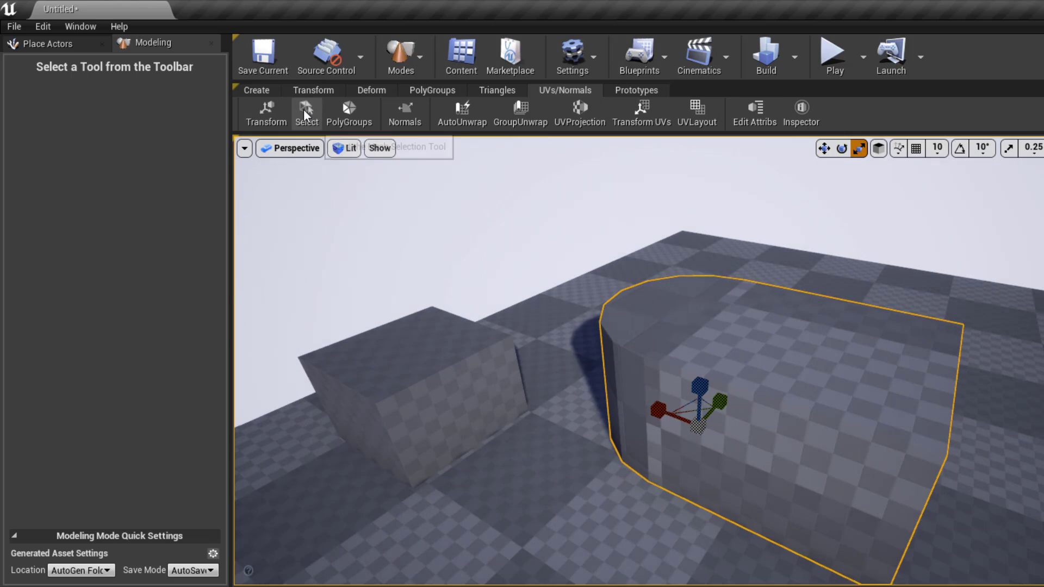
- Brush-select the rounded mesh's top cap triangles and turn them into a new polygroup
left_click(304, 113)
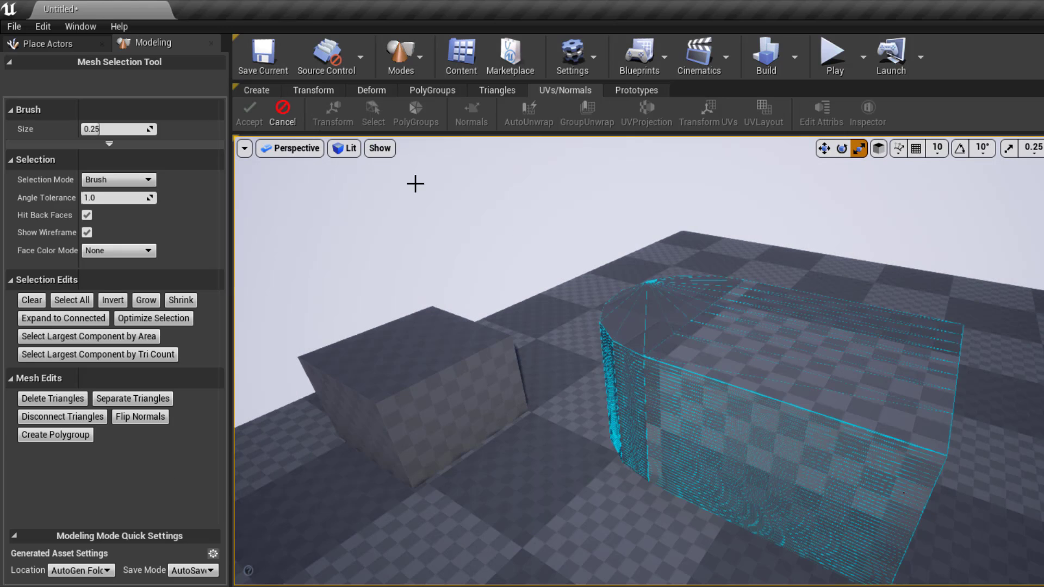
mouse_move(822, 344)
left_mouse_down("alt")
mouse_move(815, 402)
mouse_move(831, 410)
mouse_move(794, 391)
mouse_move(734, 464)
mouse_move(848, 401)
mouse_move(864, 370)
mouse_move(727, 315)
mouse_move(711, 284)
mouse_move(645, 301)
left_mouse_up("alt")
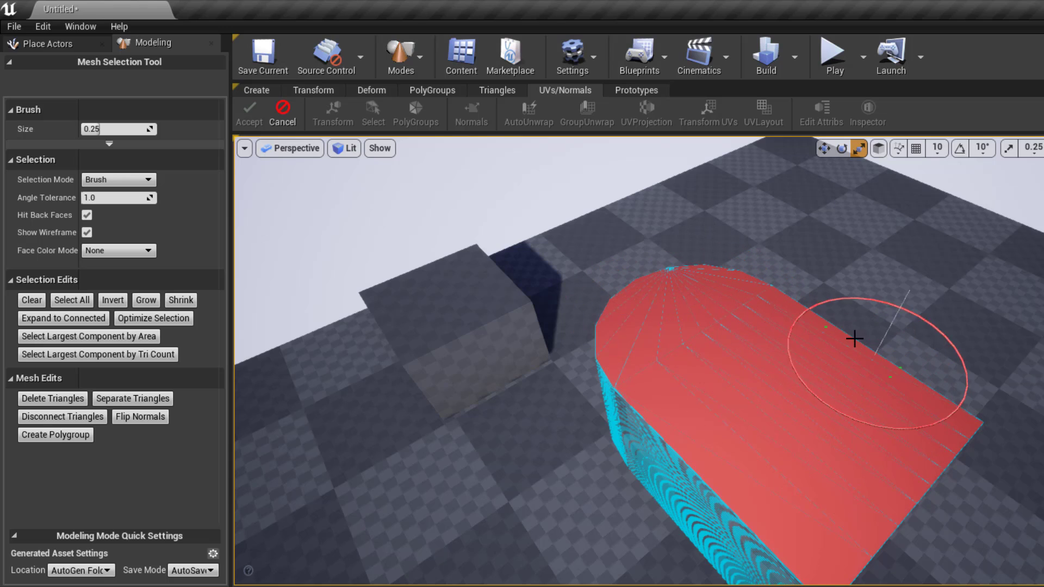
left_click_drag(768, 455, 923, 435, "alt")
right_click_drag(617, 214, 679, 233)
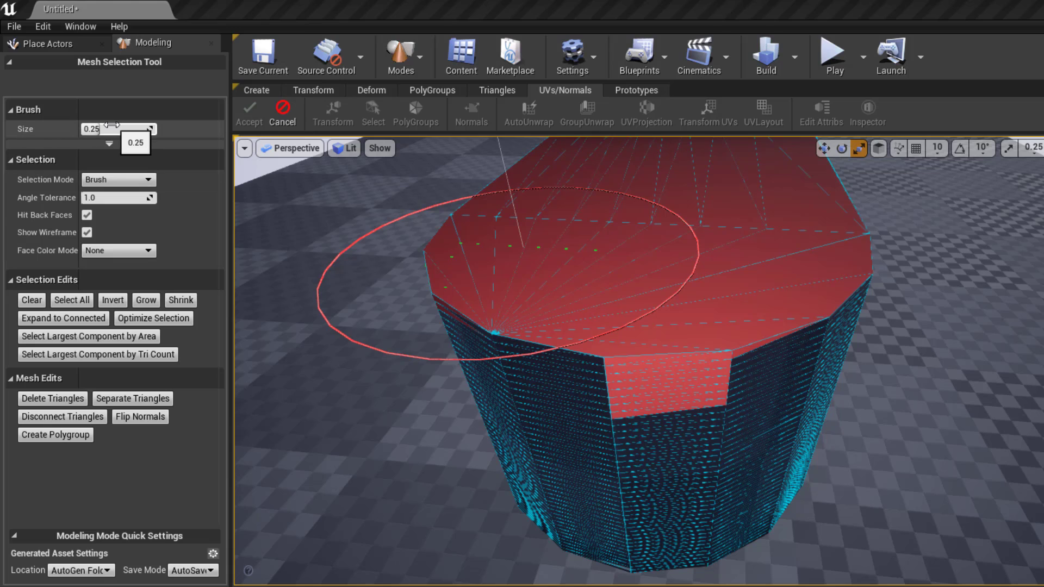
left_click_drag(128, 129, 89, 131)
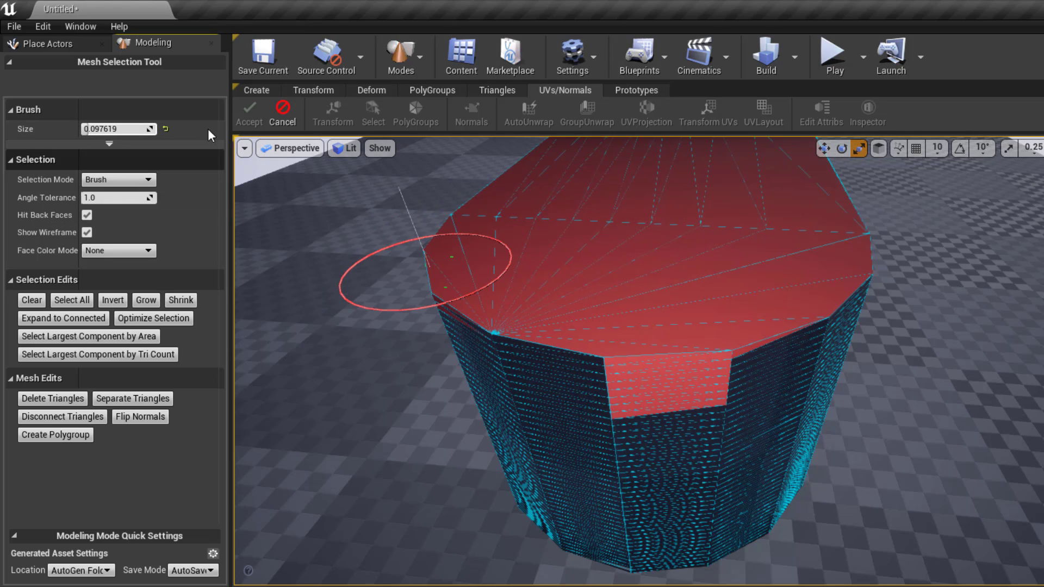
left_click(59, 439)
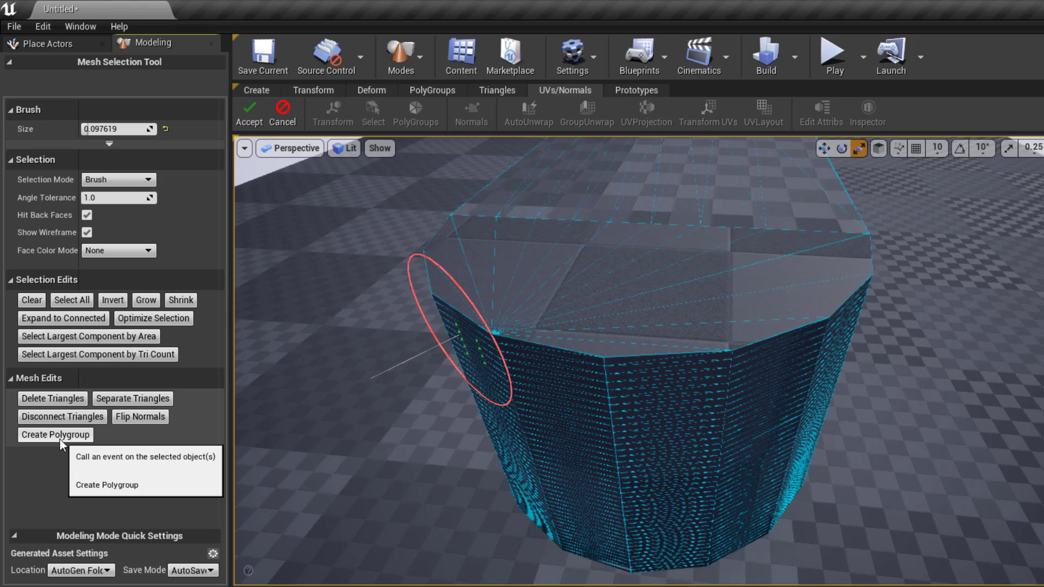
key("Return")
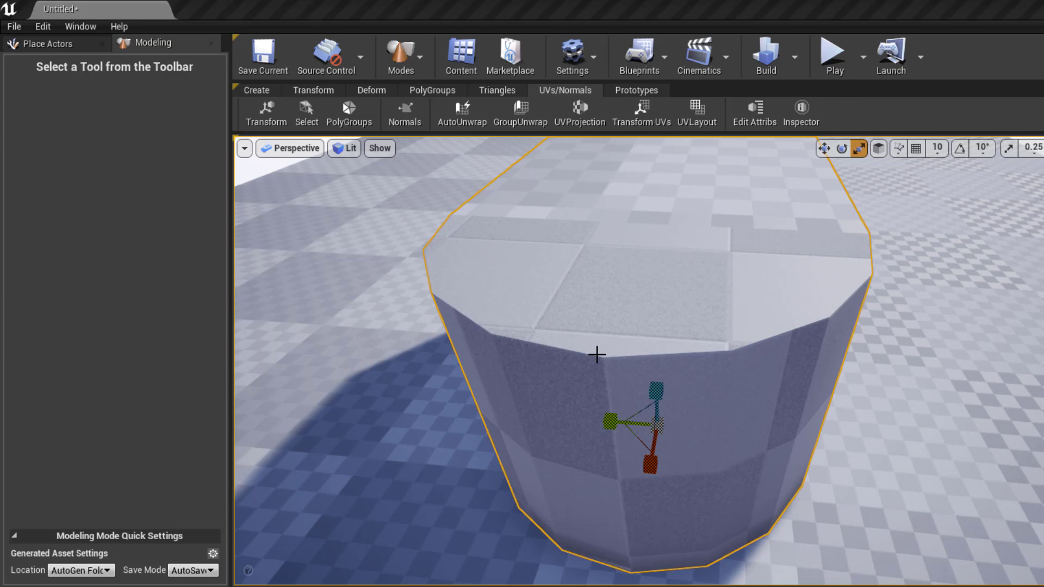
- Bring up the PolyGroups tool set and start PolyEdit on the rounded mesh
scroll(591, 308, "down", 5)
scroll(589, 301, "up", 3)
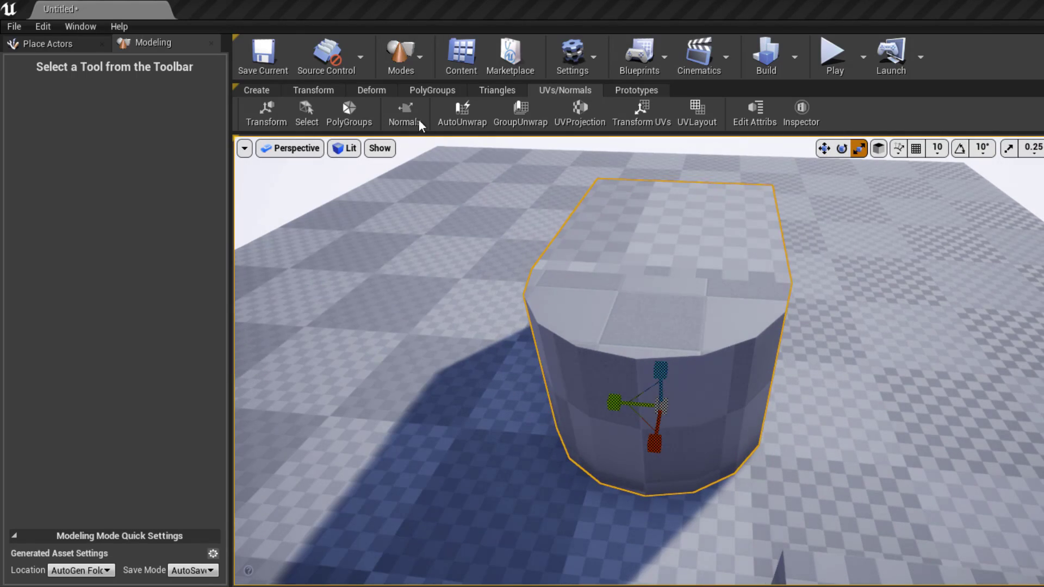
left_click(376, 90)
left_click_drag(741, 281, 467, 289, "alt")
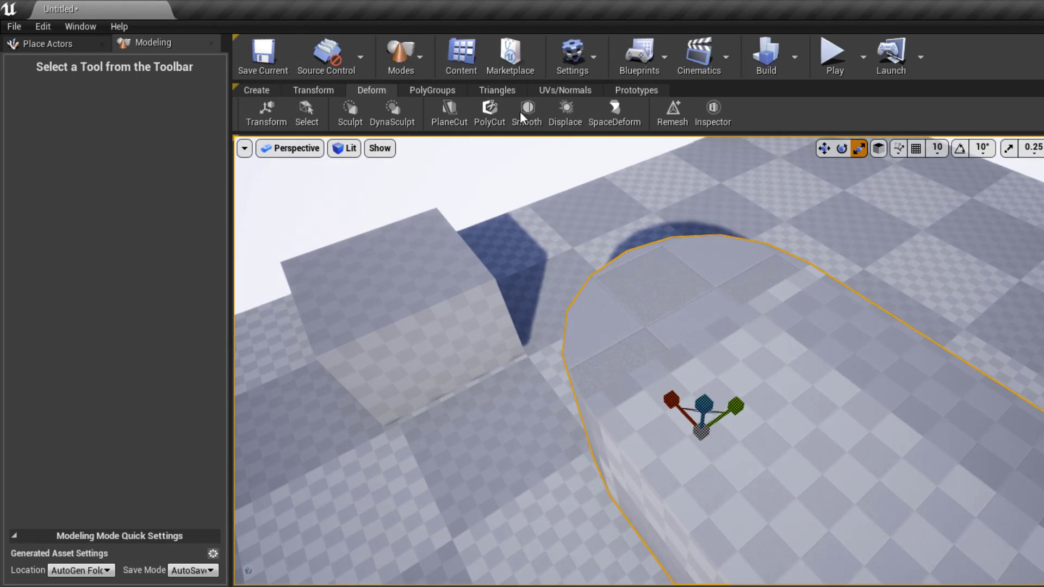
scroll(691, 406, "down", 5)
right_click_drag(544, 305, 609, 304, "alt")
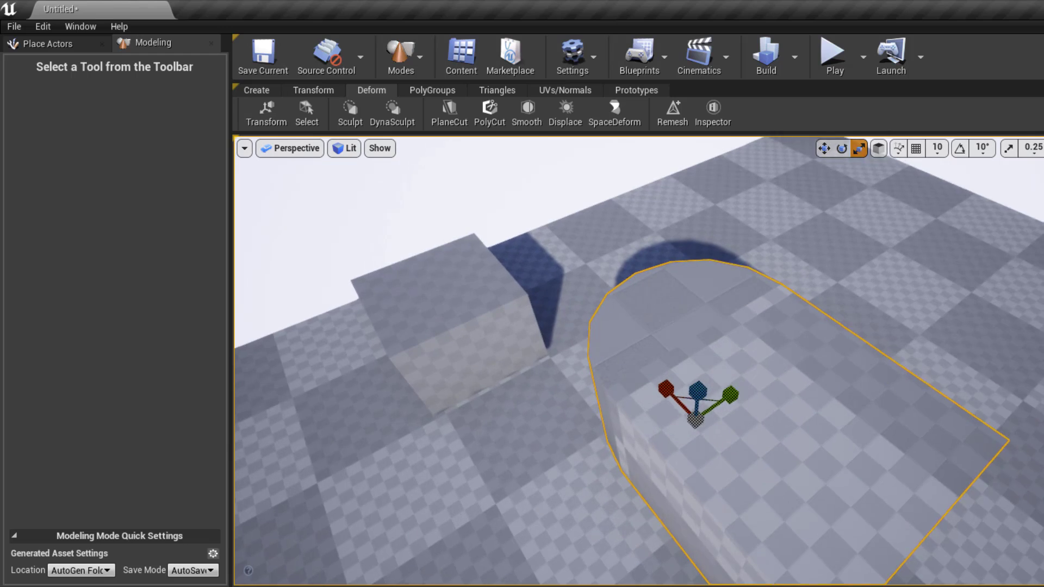
left_click_drag(543, 304, 587, 304, "alt")
left_click(419, 89)
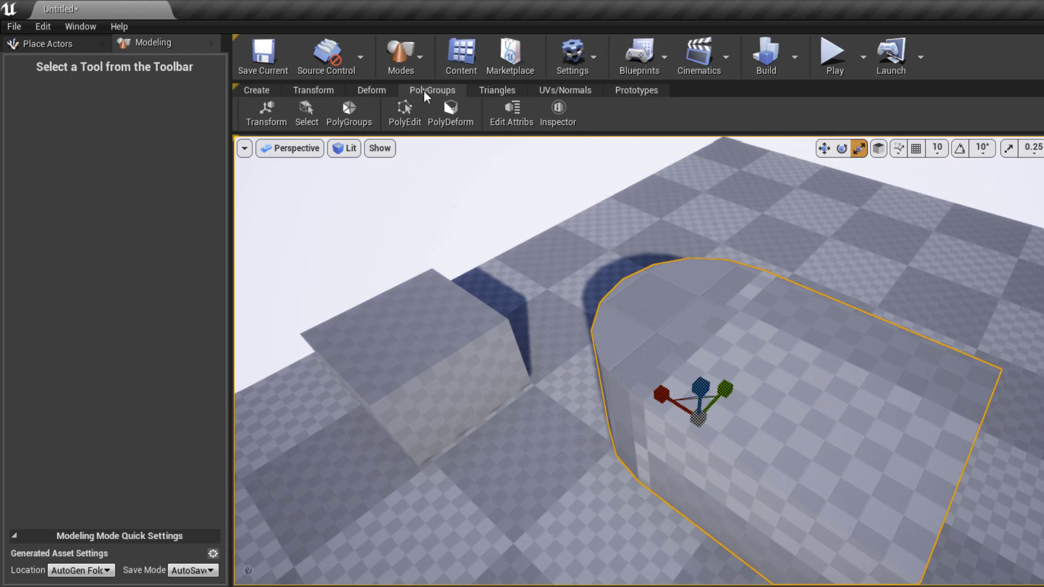
left_click(417, 118)
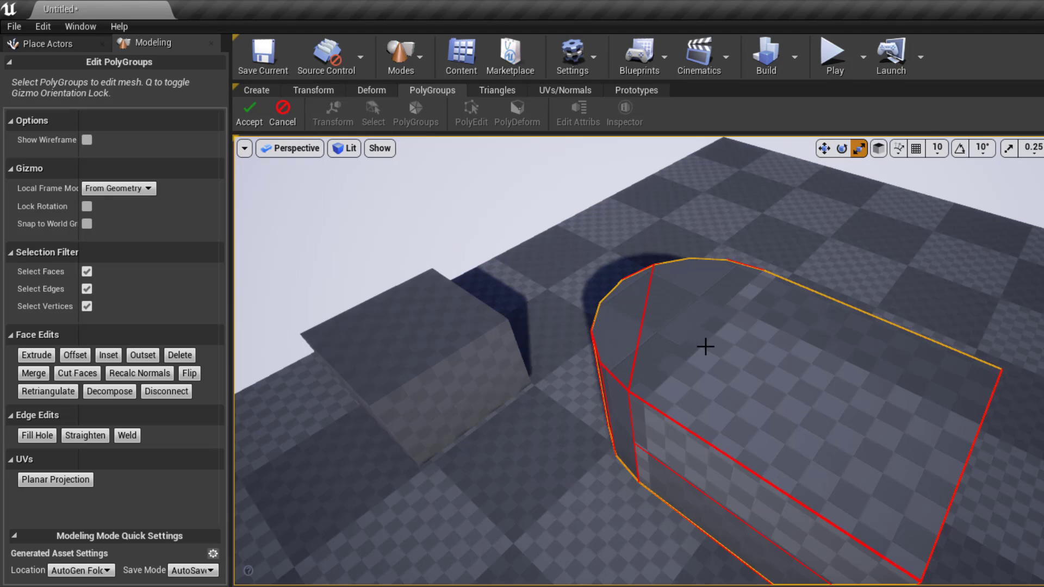
- Select only the large top face polygroup of the rounded mesh
left_click_drag(705, 346, 677, 358, "alt")
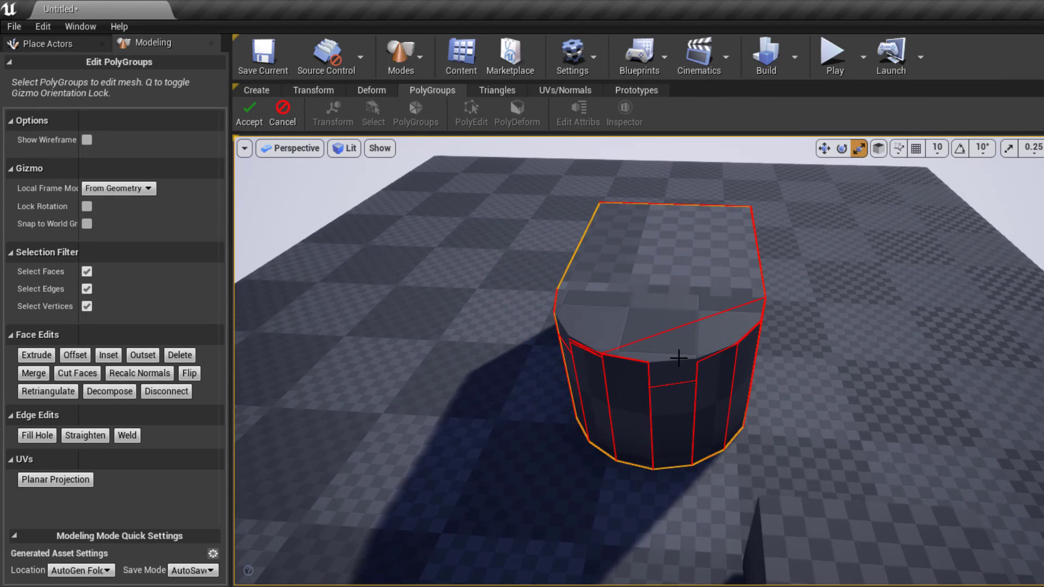
left_click_drag(625, 301, 594, 314, "alt")
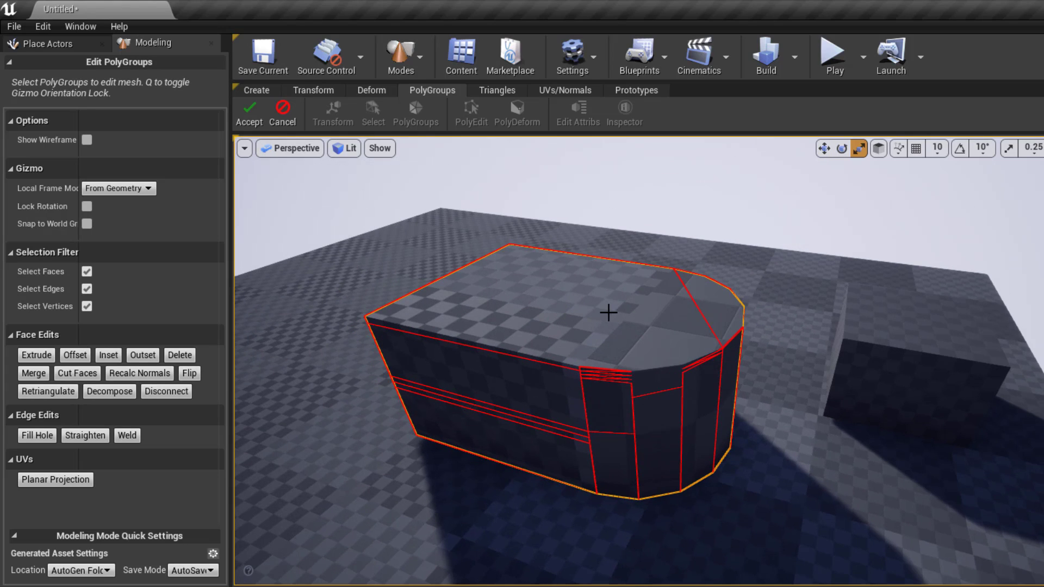
left_click_drag(706, 385, 717, 397, "alt")
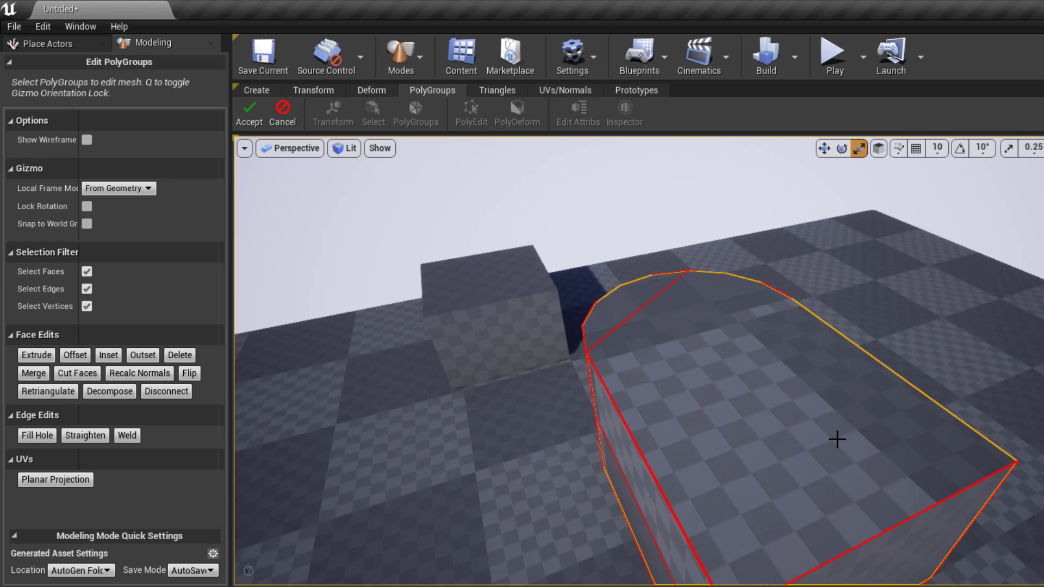
left_click_drag(791, 444, 677, 375, "alt")
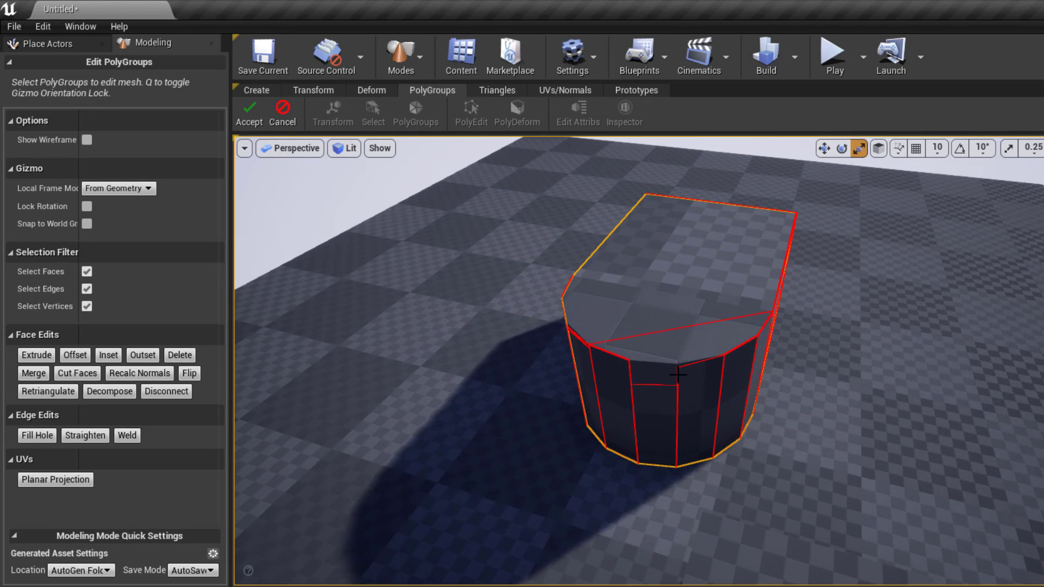
left_click(696, 339)
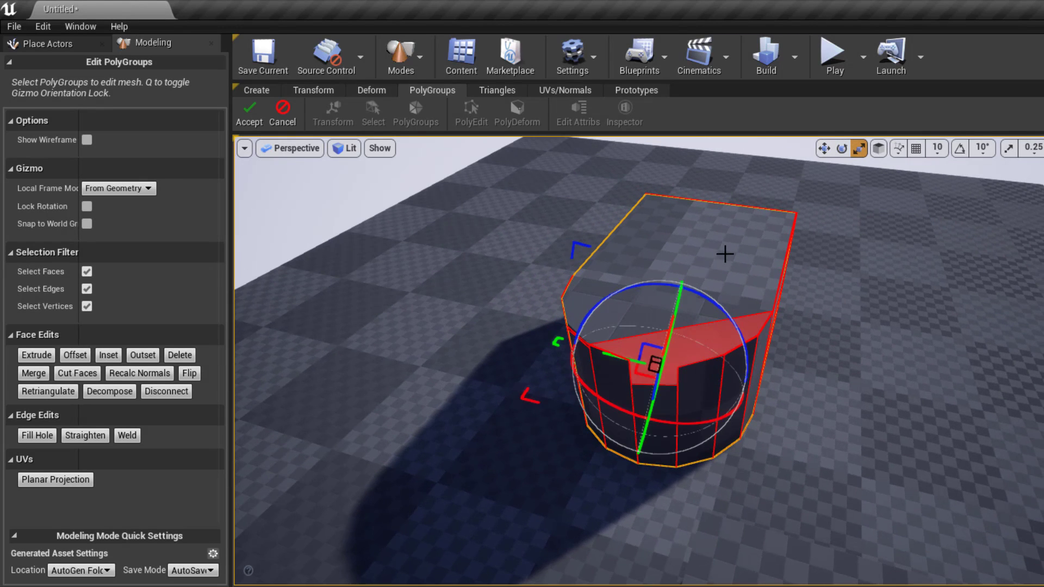
left_click(754, 270)
left_click_drag(782, 267, 848, 351, "alt")
left_click(842, 364)
left_click_drag(622, 445, 630, 286, "alt")
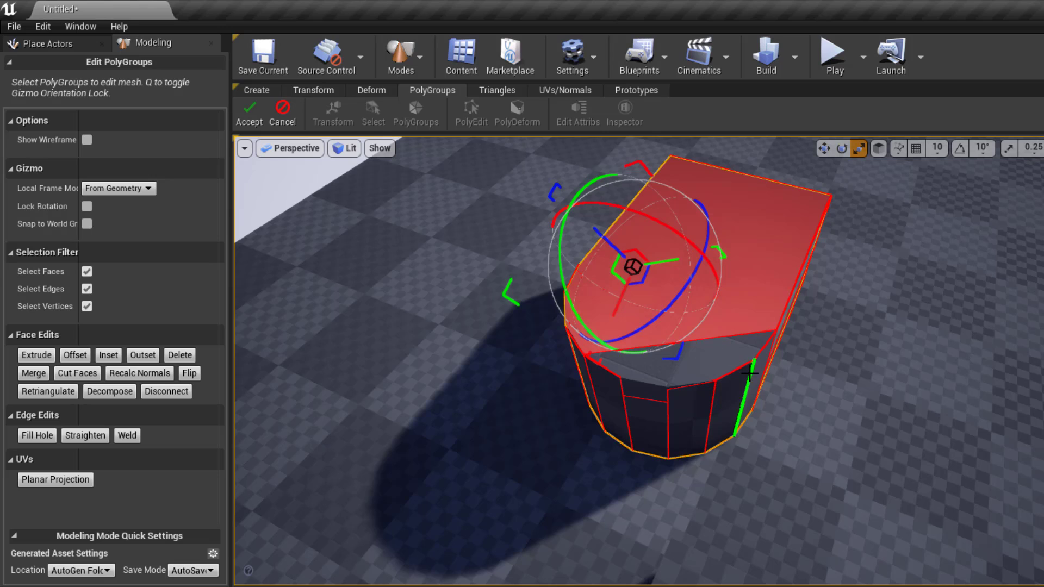
left_click_drag(698, 361, 681, 342, "alt")
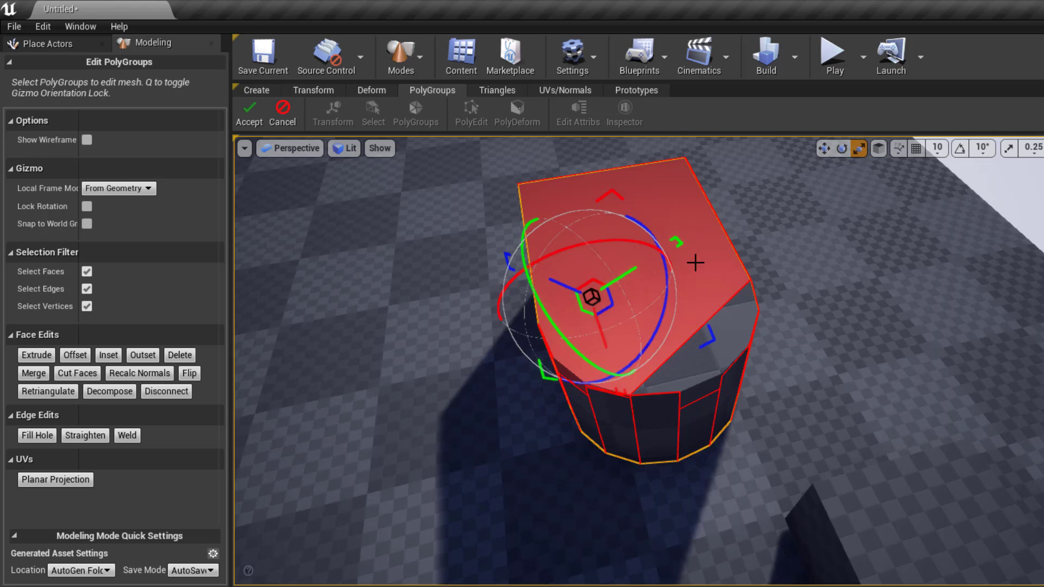
- Delete the selected top face, look into the opened mesh, then undo the deletion
left_click(179, 354)
left_click_drag(606, 312, 605, 288, "alt")
left_click_drag(461, 361, 565, 370, "alt")
key("ctrl+z")
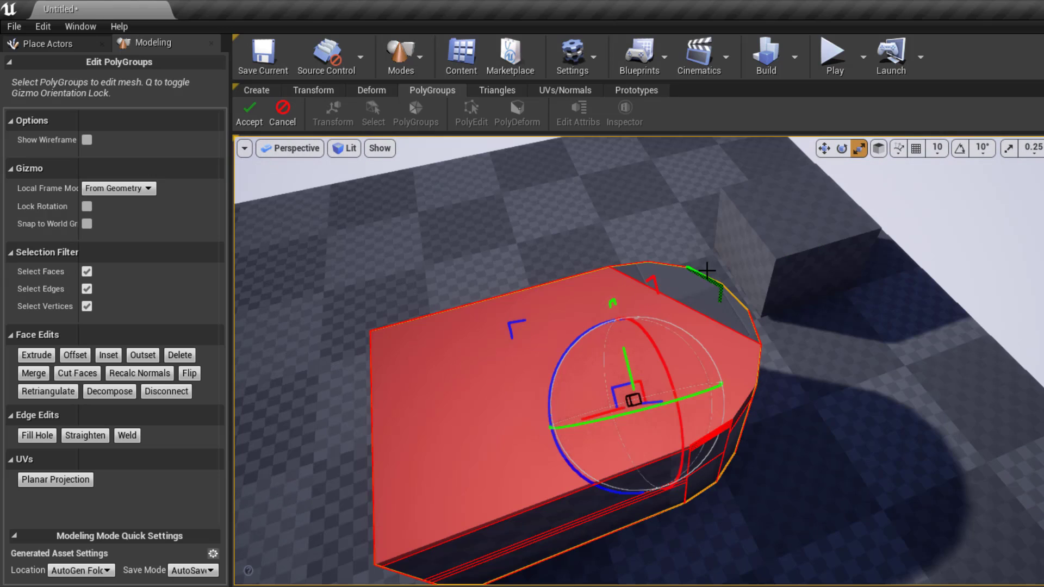
- Select both the small angled top face and the large top face
left_click(690, 294)
left_click(611, 368, "shift")
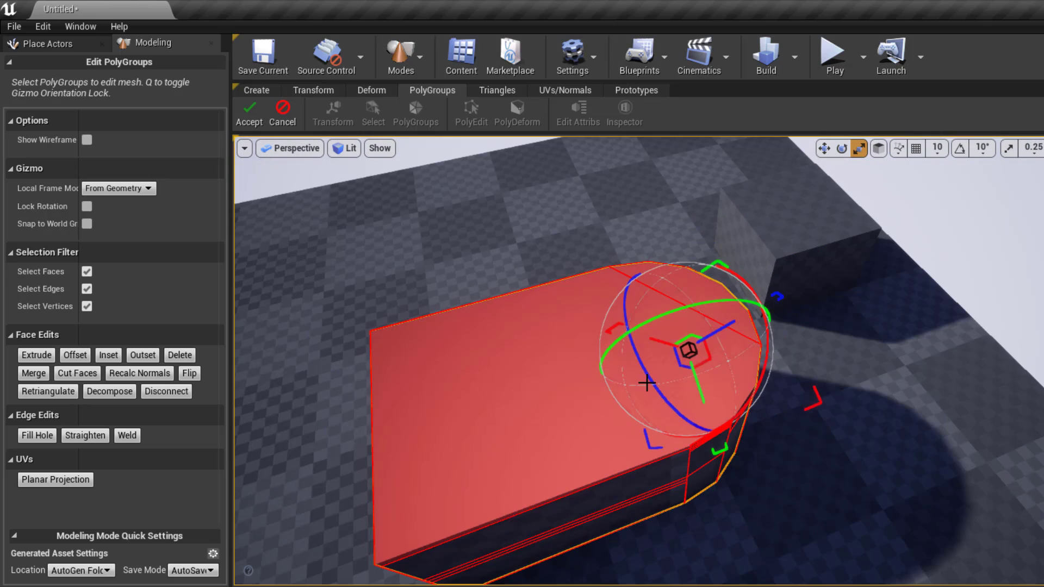
left_click_drag(512, 355, 391, 277, "alt")
scroll(560, 375, "up", 5)
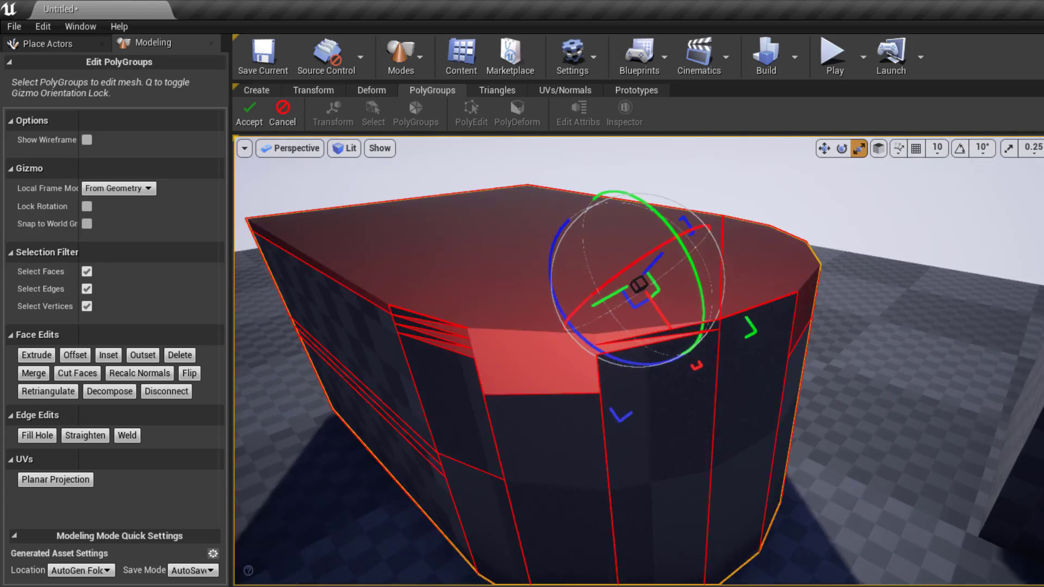
left_click_drag(619, 340, 587, 351, "alt")
- Cancel the polygroup edits and return to the UVs/Normals tool set
left_click(283, 115)
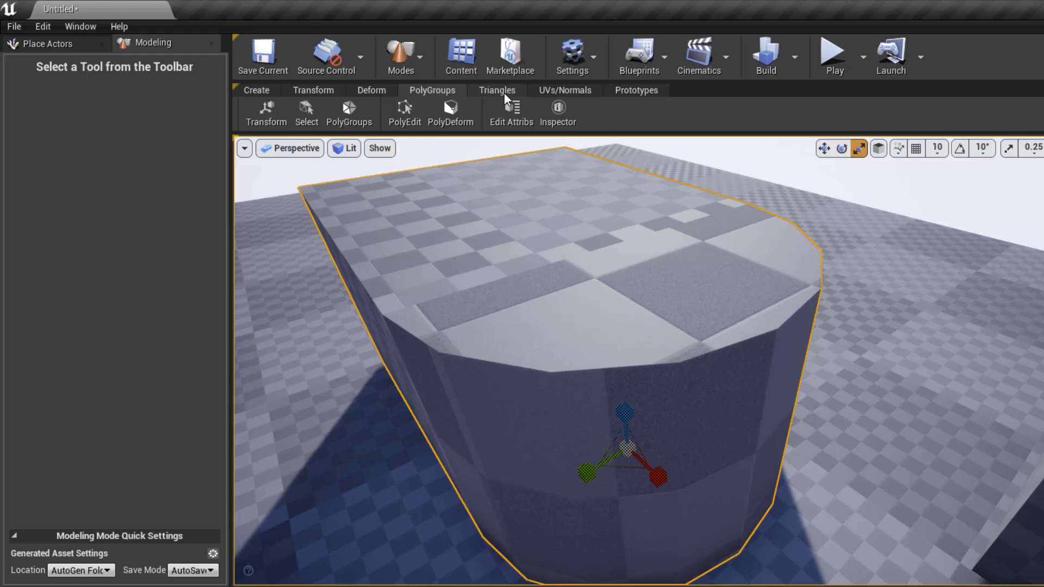
left_click(505, 91)
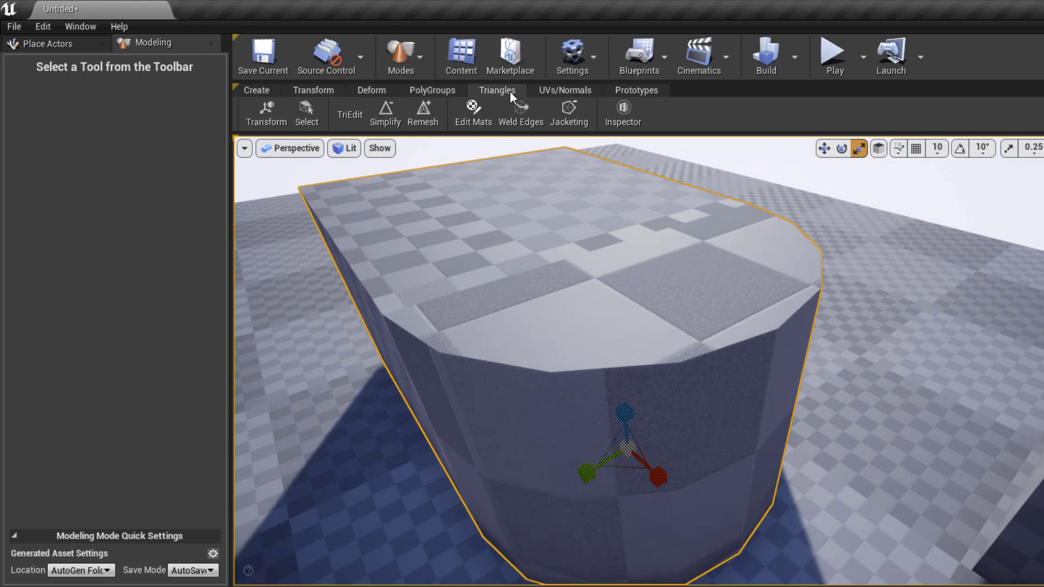
left_click(590, 90)
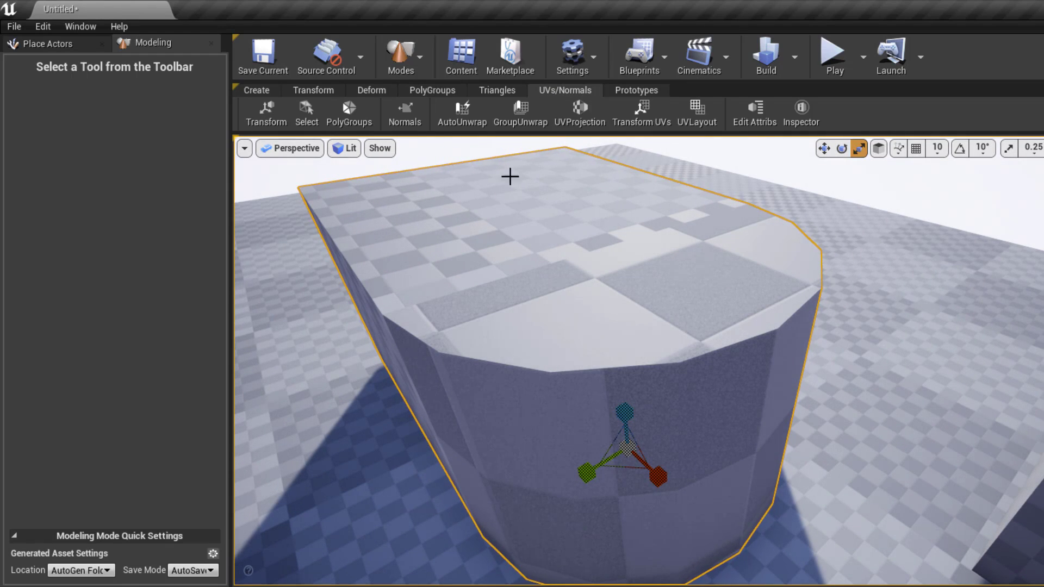
- Preview an AutoUnwrap of the mesh, then cancel it to keep the original UVs
left_click(456, 117)
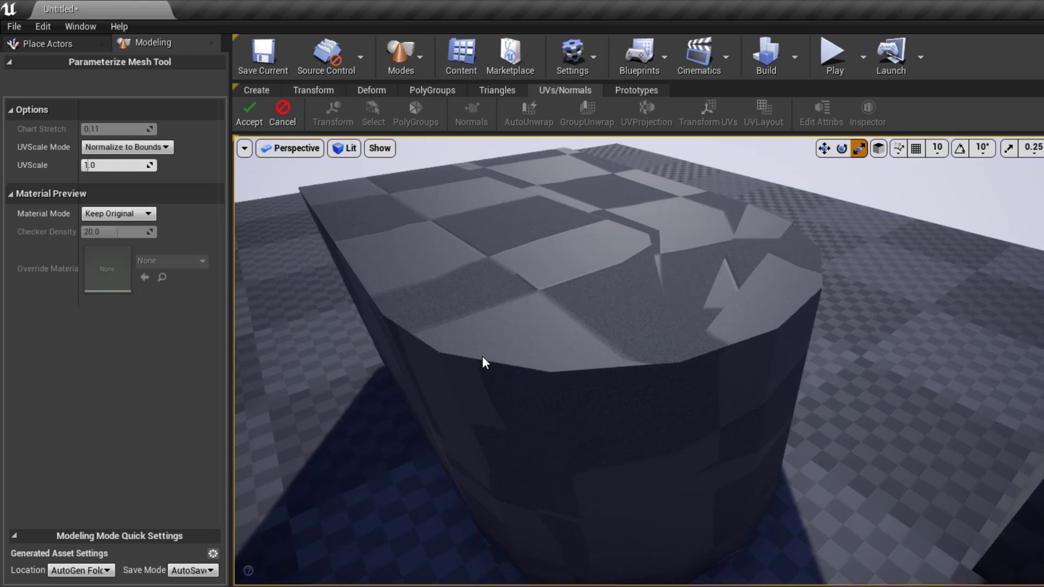
left_click(284, 119)
scroll(570, 328, "down", 5)
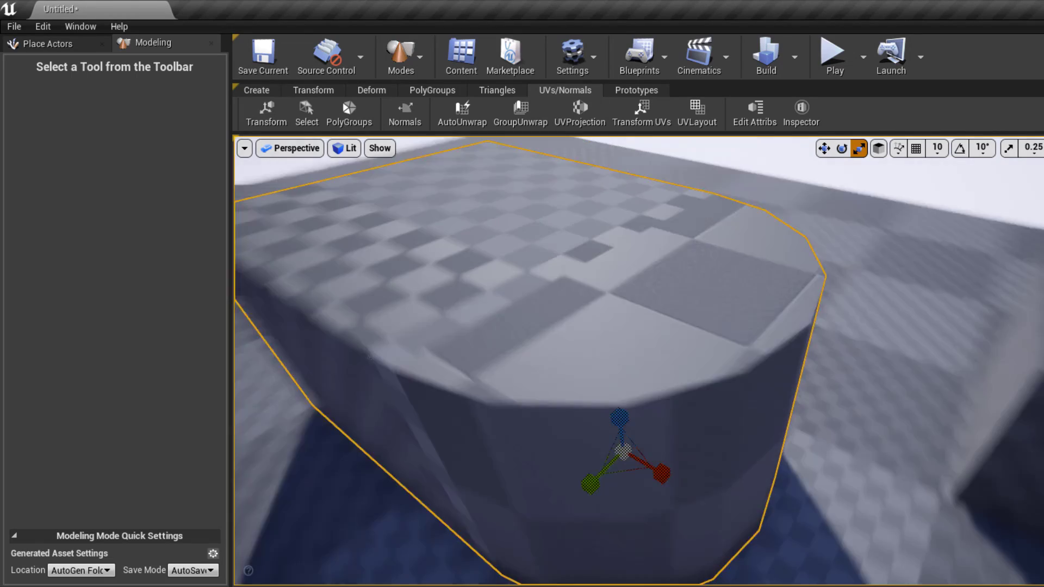
left_click_drag(571, 327, 652, 304, "alt")
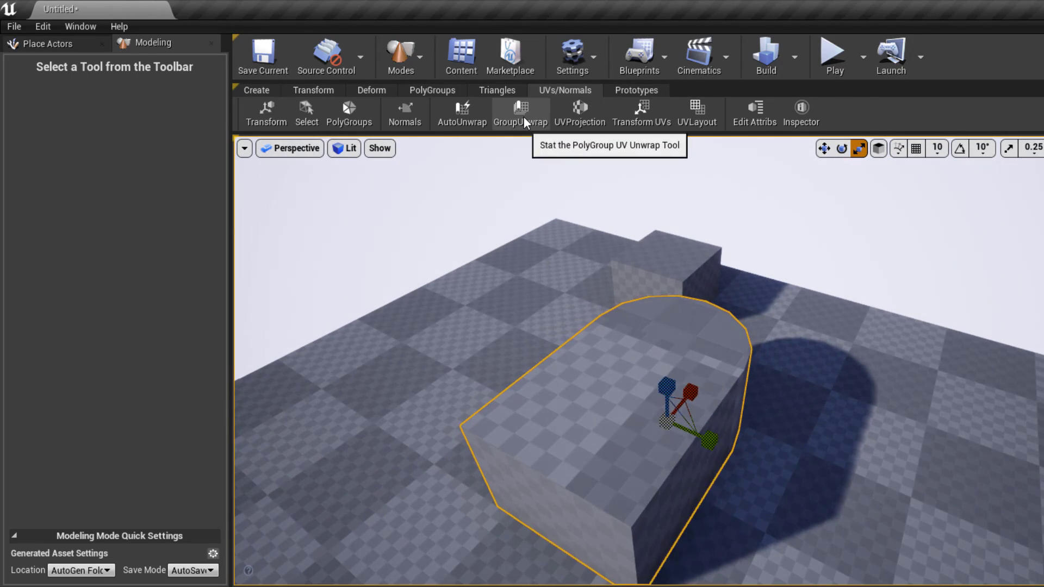
left_click(523, 116)
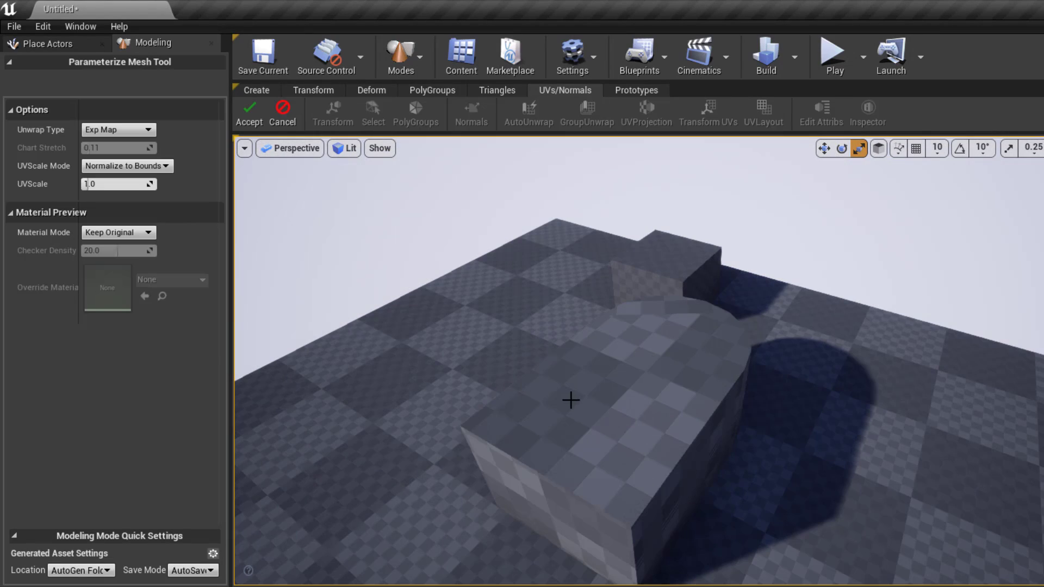
right_click_drag(537, 403, 706, 392)
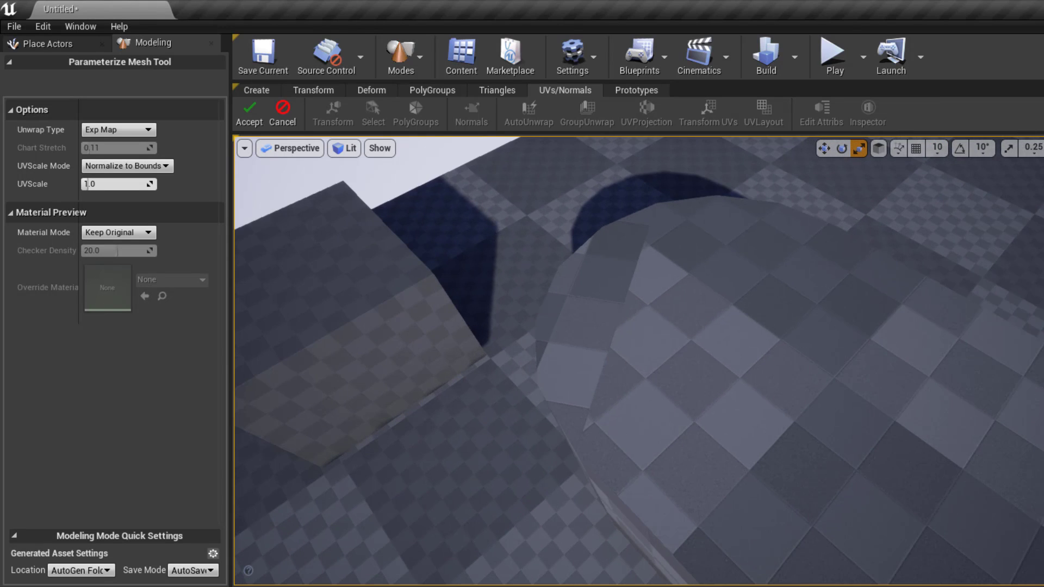
left_click_drag(788, 334, 856, 335, "alt")
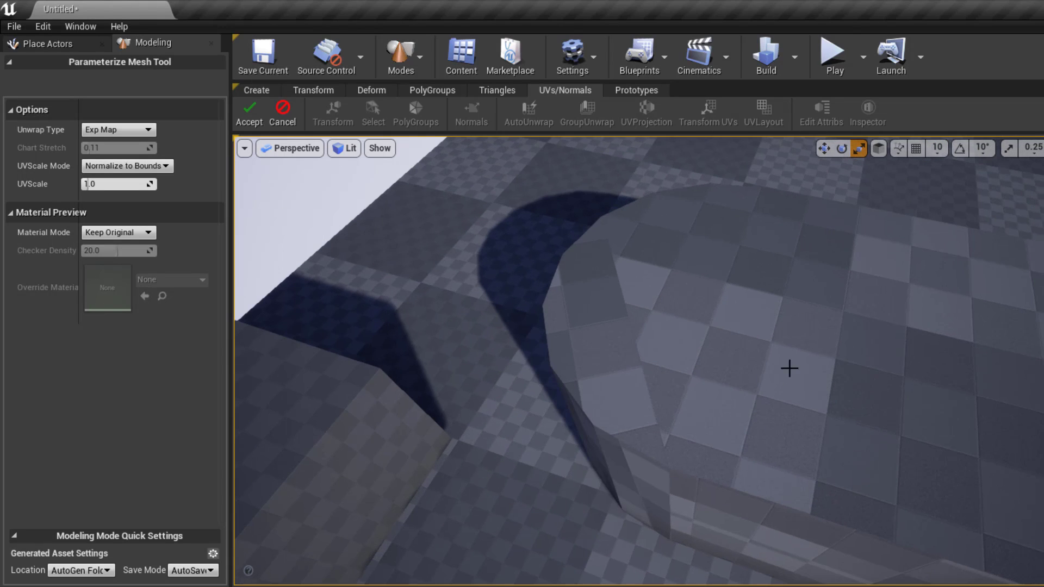
left_click_drag(683, 380, 766, 342, "alt")
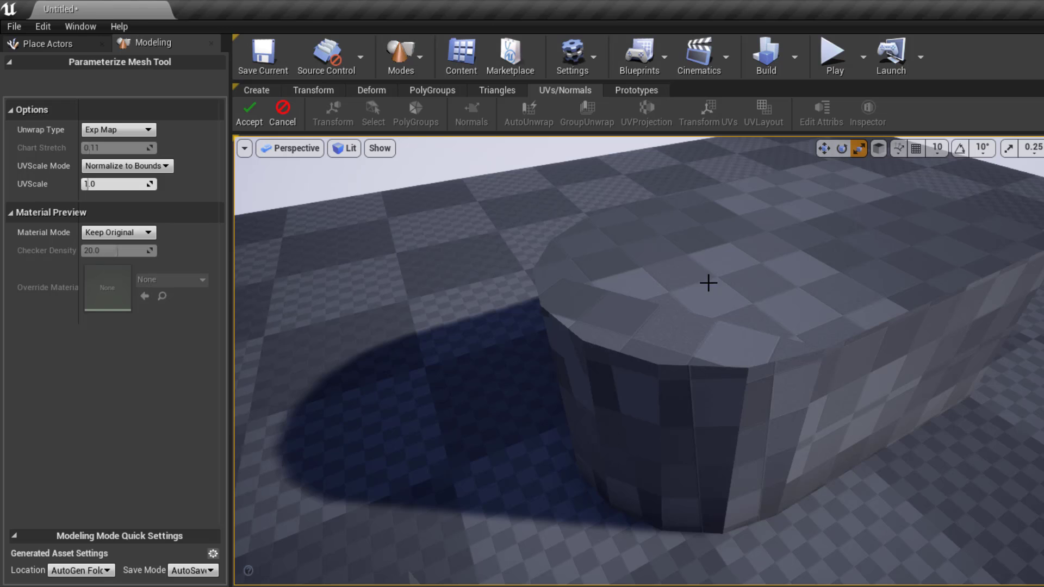
left_click_drag(685, 393, 650, 360, "alt")
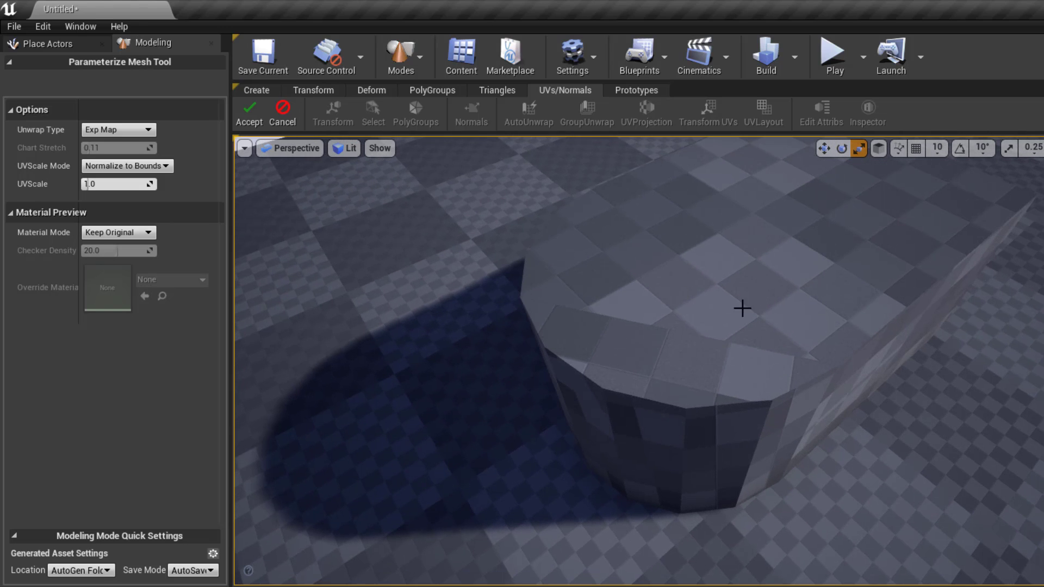
left_click_drag(742, 307, 471, 167, "alt")
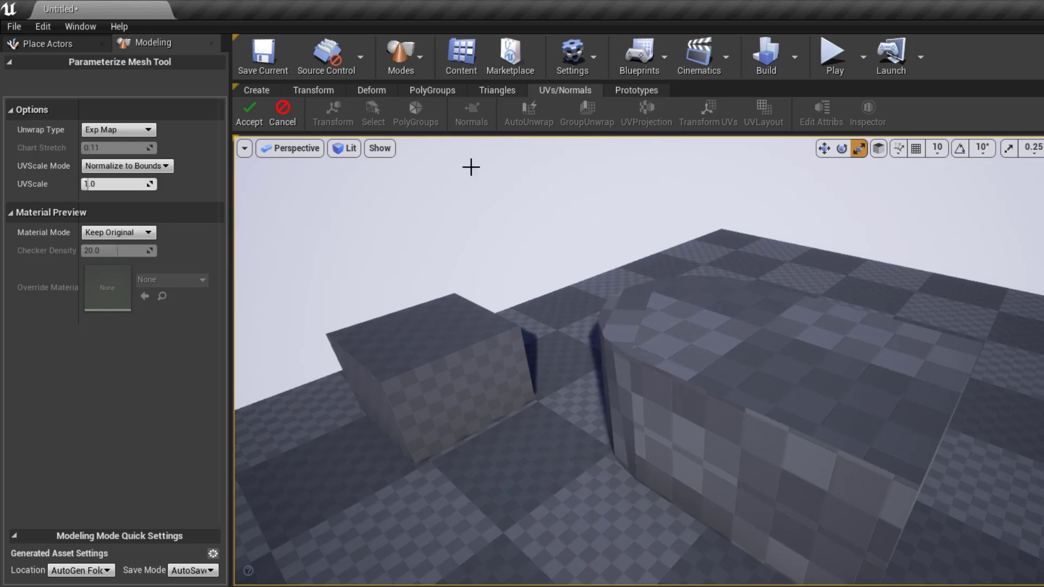
left_click(282, 114)
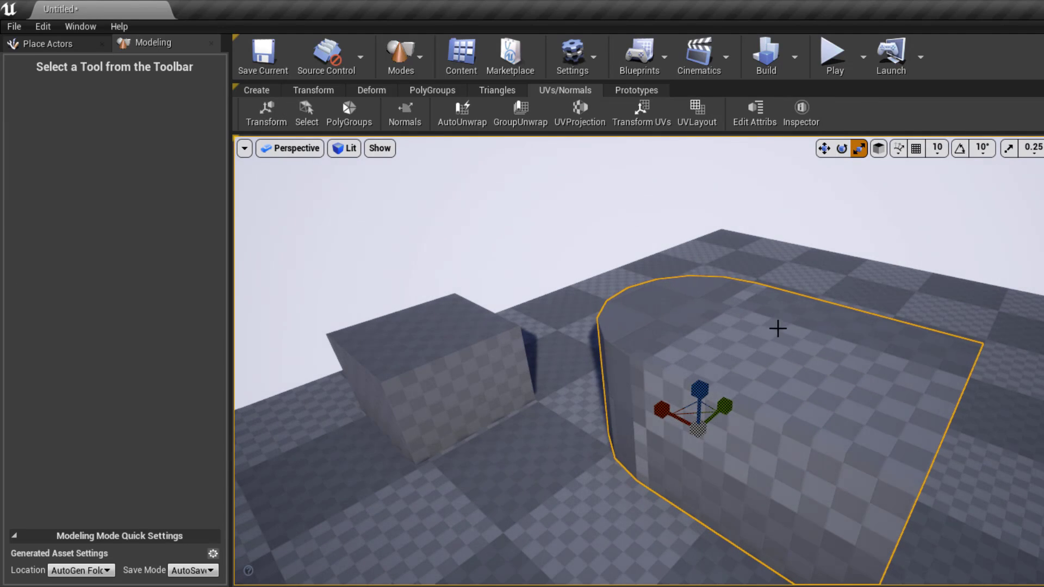
- Rotate the rounded mesh upright with the Transform tools and scale it wider along one axis
left_click_drag(832, 374, 728, 506, "alt")
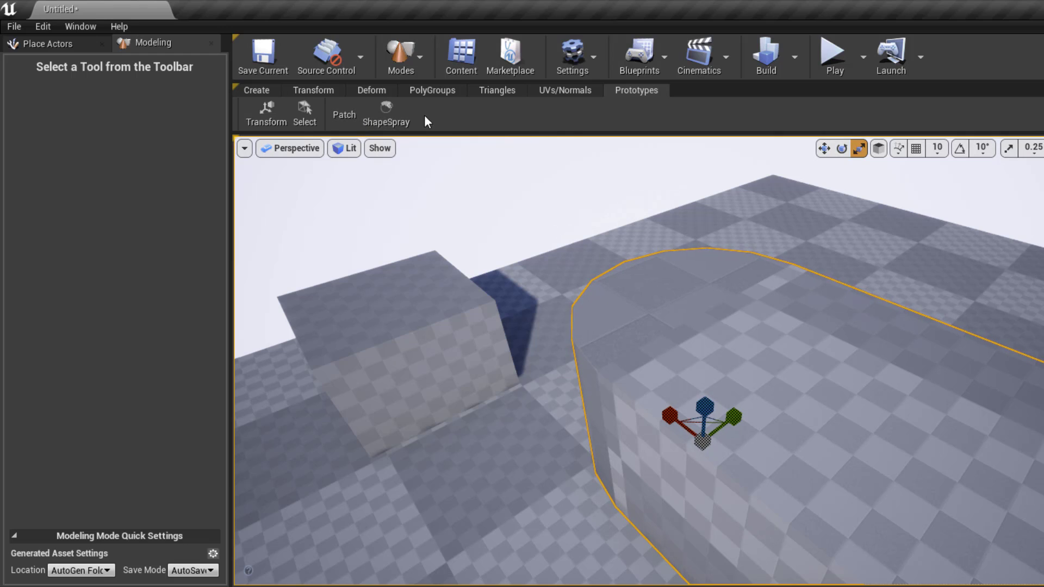
left_click(335, 93)
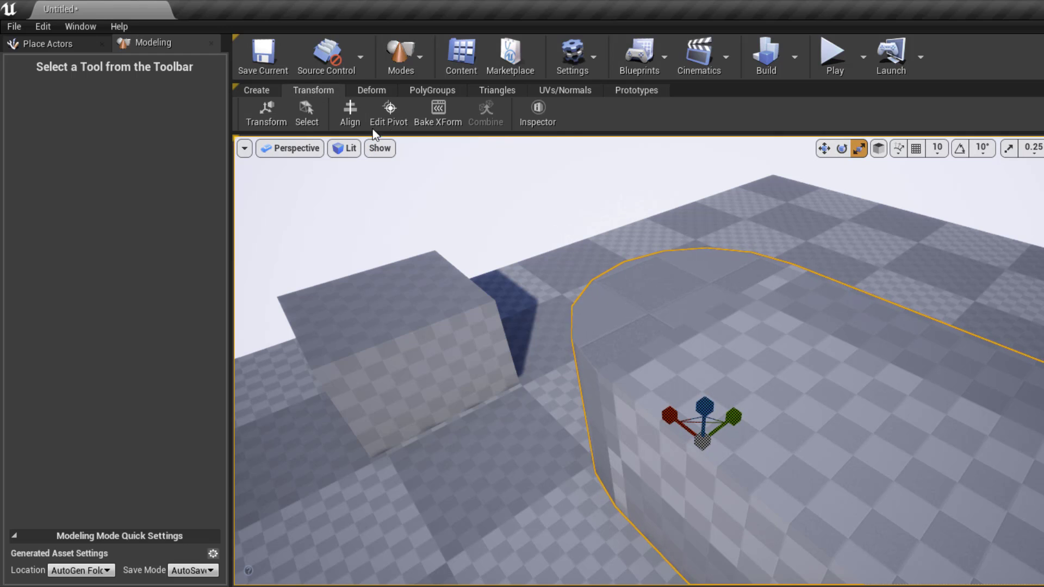
key("s")
right_click_drag(418, 218, 359, 201)
left_click_drag(763, 364, 832, 366, "alt")
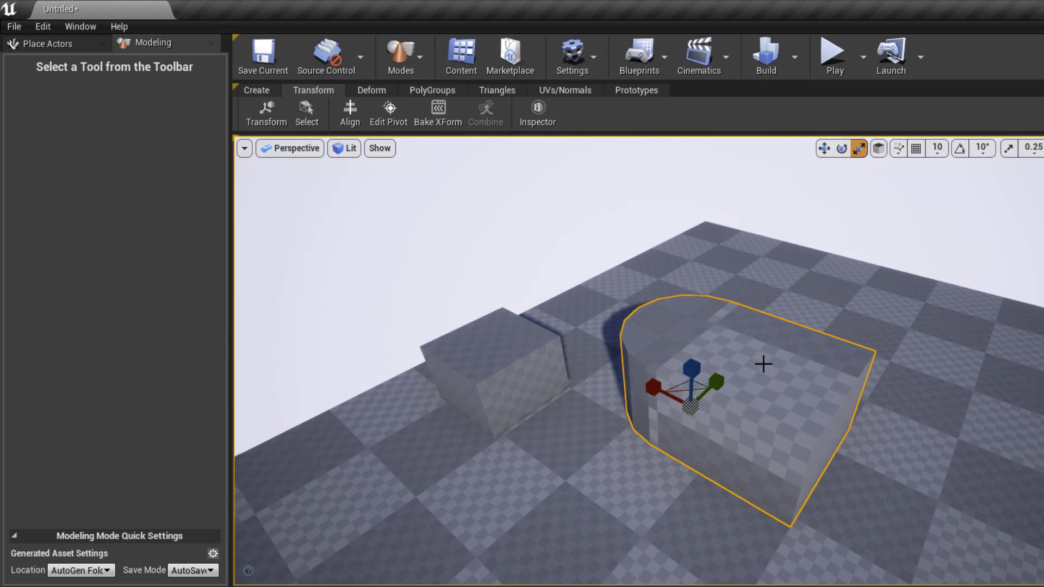
left_click(844, 149)
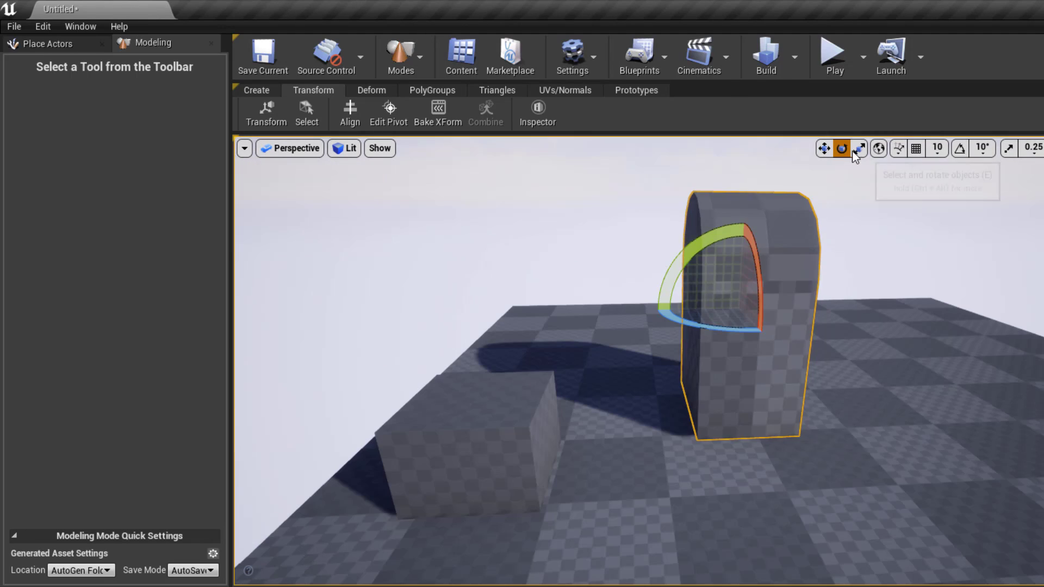
left_click(856, 151)
left_click_drag(797, 310, 828, 307)
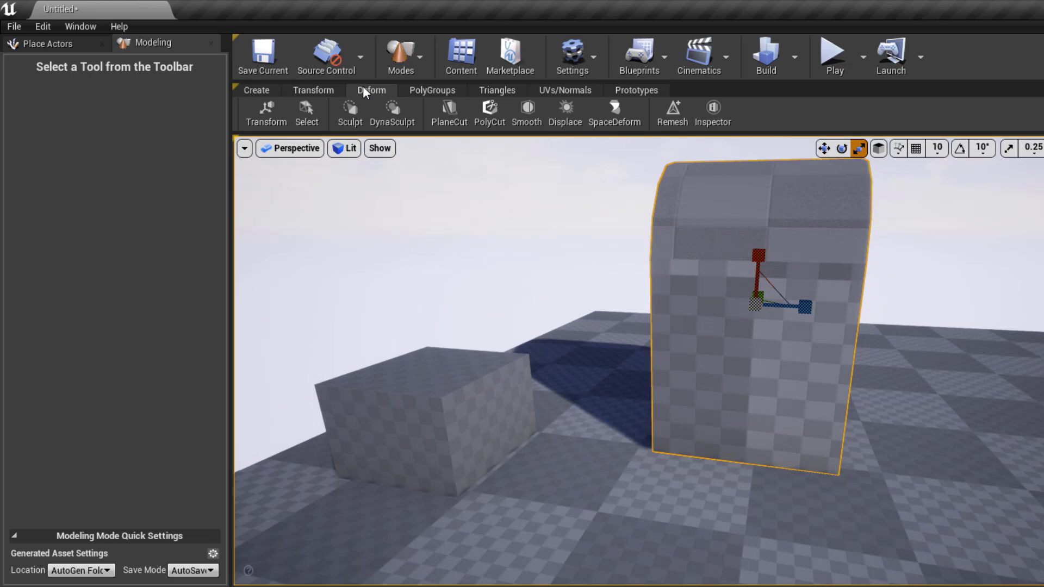
- Start a Polygon Cut on the upright block using a 100 × 50 Round Rect shape
left_click(489, 114)
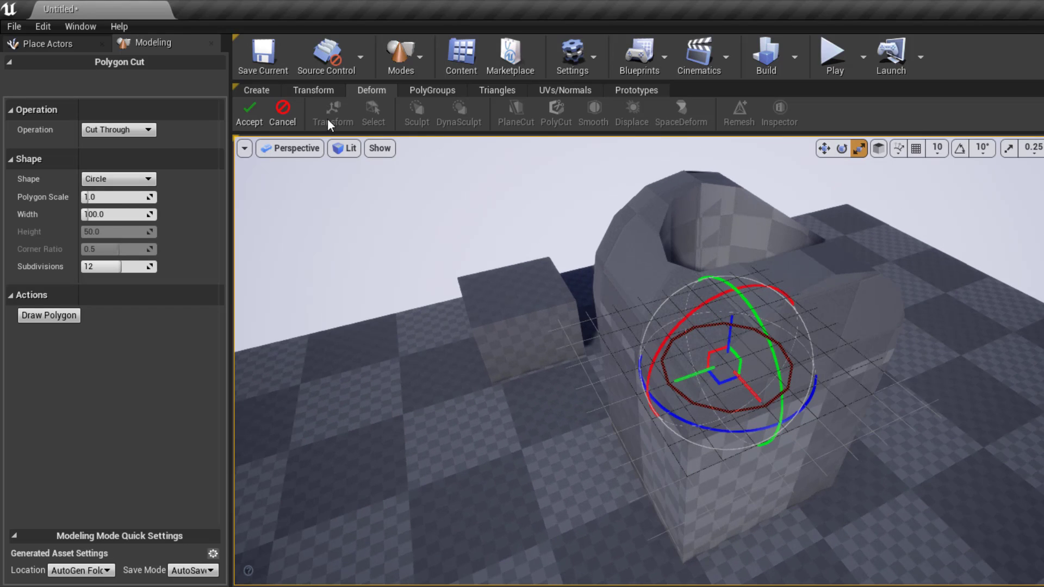
left_click(140, 180)
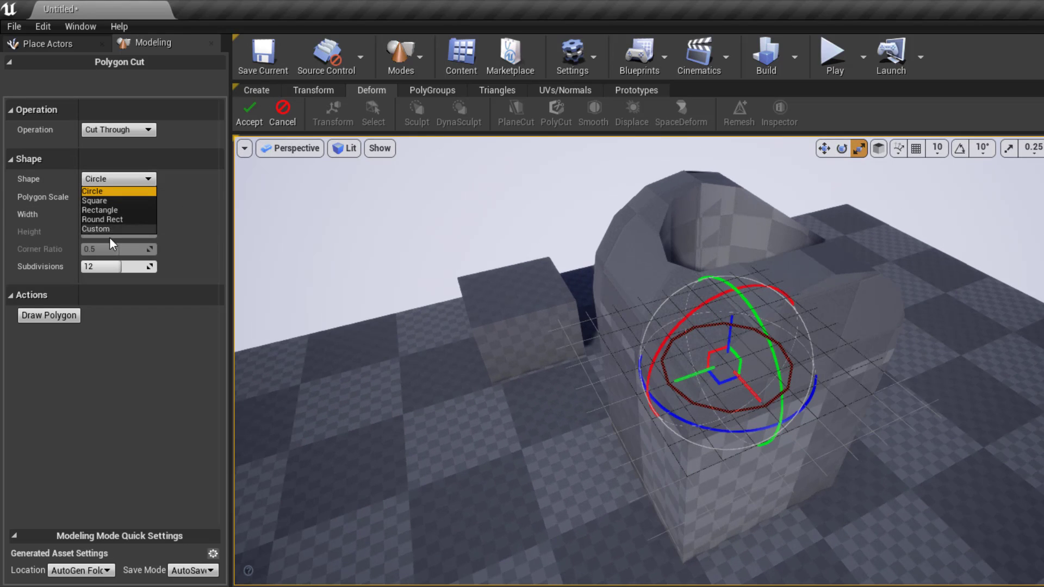
left_click(106, 219)
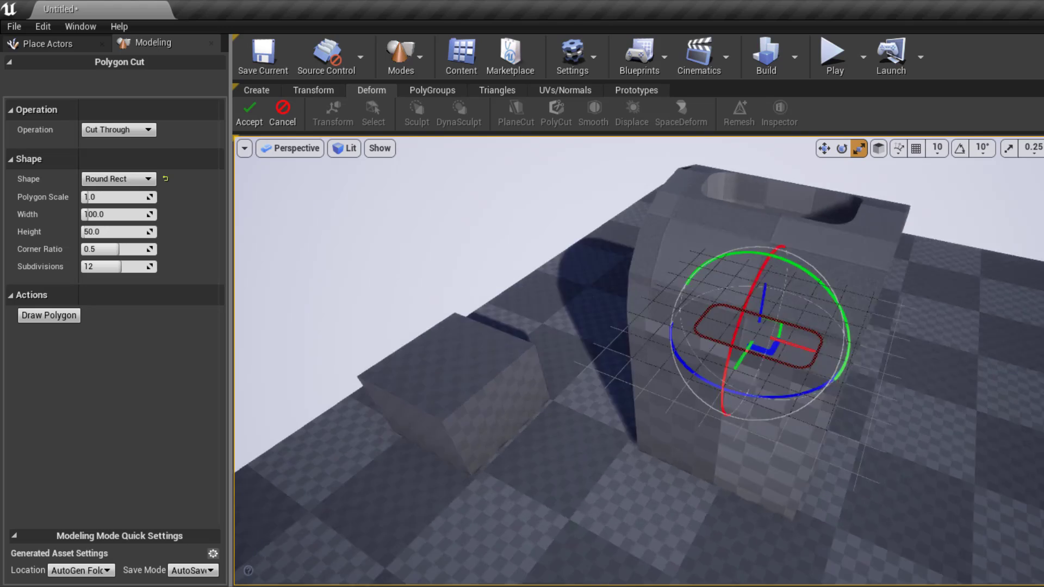
left_click_drag(718, 354, 702, 361, "alt")
left_click_drag(704, 288, 682, 301, "alt")
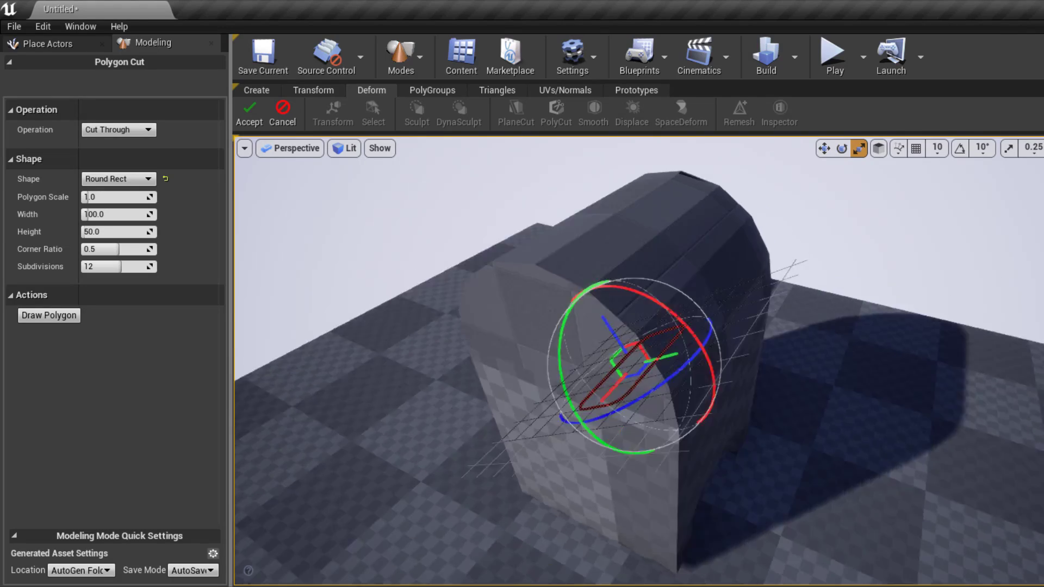
left_click_drag(682, 300, 878, 307, "alt")
scroll(852, 277, "up", 3)
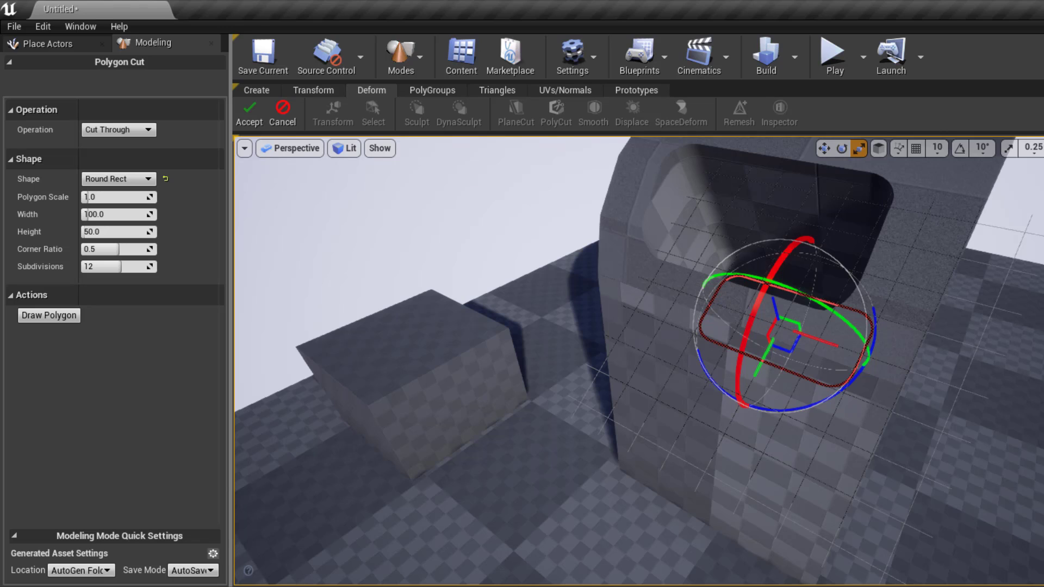
- Inspect the round-rect cut from behind the mailbox body, then bring up the cut Operation choices
left_click_drag(827, 288, 883, 271, "alt")
scroll(821, 281, "down", 3)
right_click(822, 280)
left_click(753, 246)
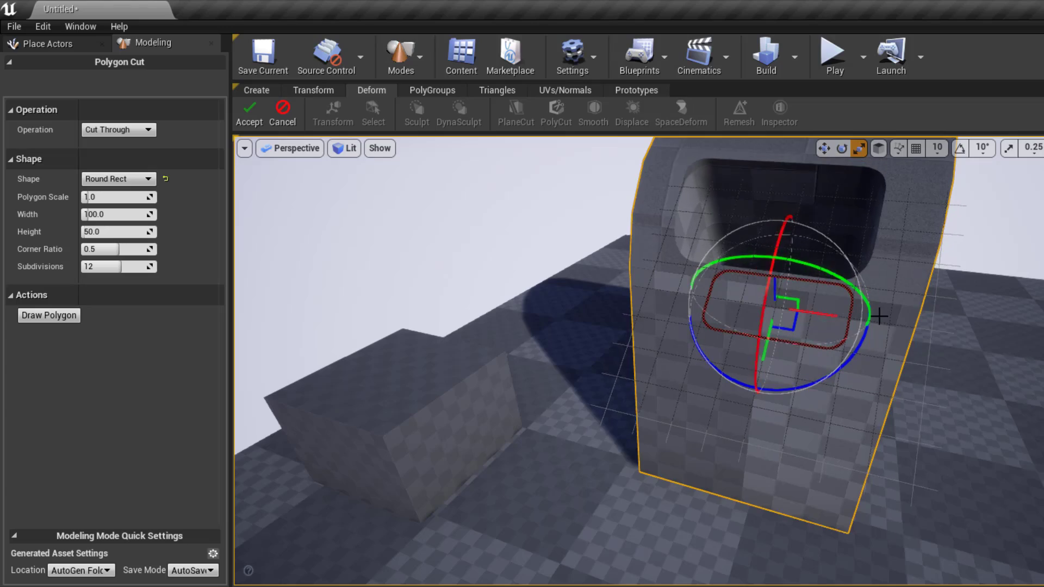
left_click_drag(878, 314, 544, 264, "alt")
right_click_drag(889, 359, 968, 348, "alt")
right_click(864, 365)
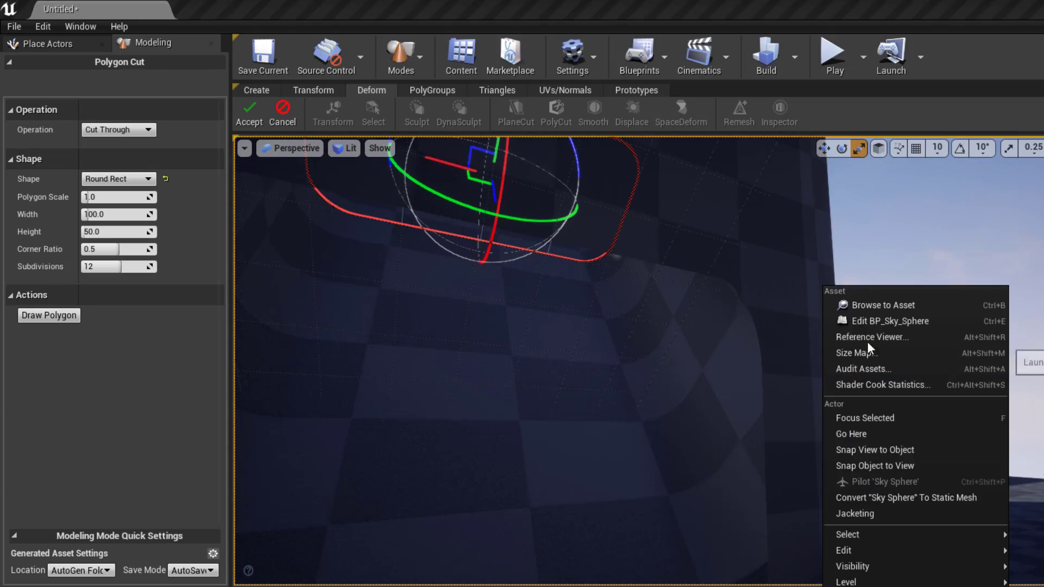
left_click(685, 355)
left_click_drag(684, 355, 902, 389, "alt")
right_click(680, 349)
key("Escape")
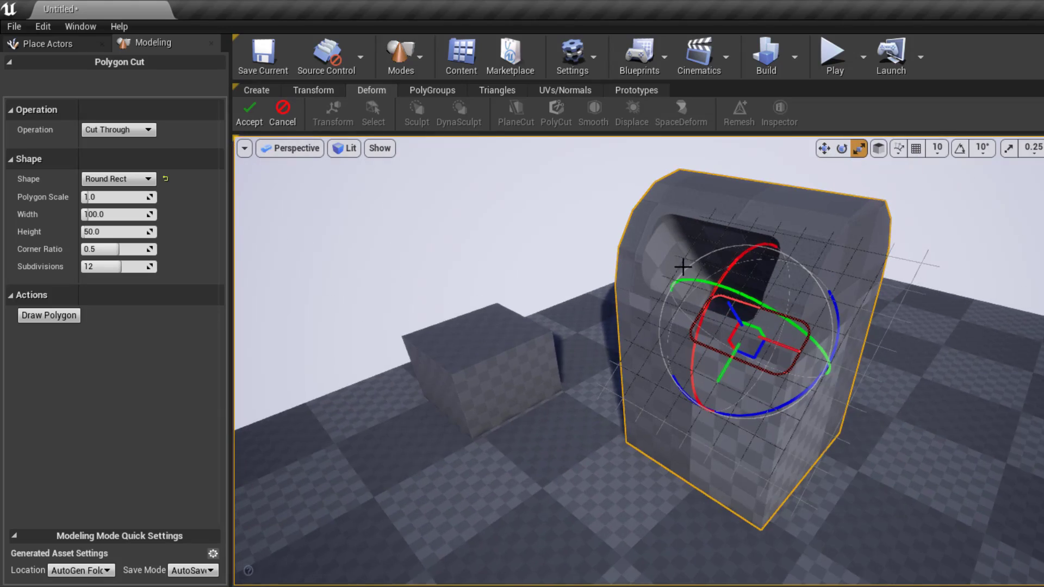
left_click(109, 129)
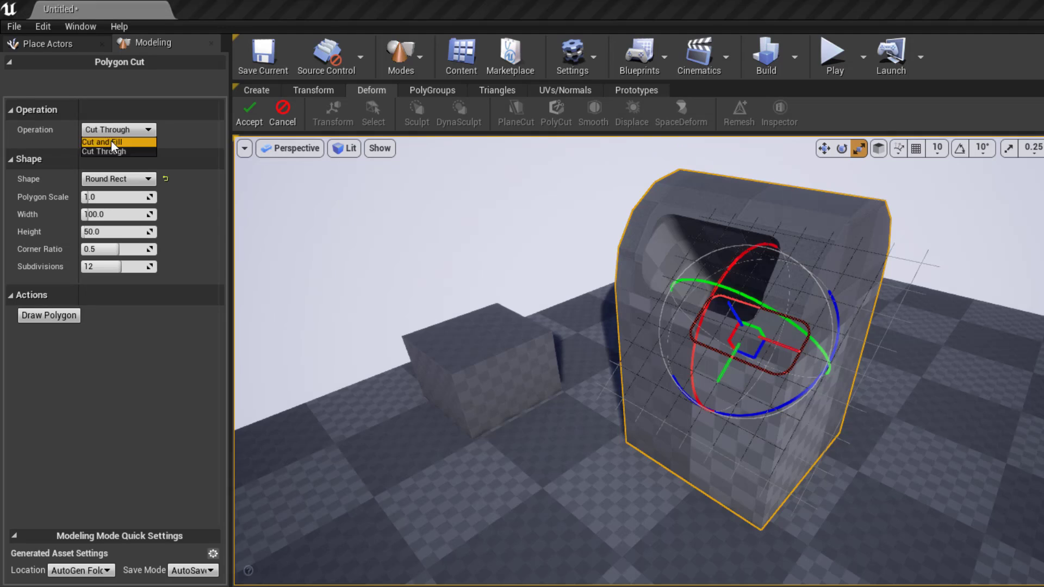
- Size the Round Rect slot outline to 100 wide and about 31 high
left_click(111, 141)
mouse_move(433, 223)
right_mouse_down()
mouse_move(462, 228)
mouse_move(433, 223)
right_mouse_up()
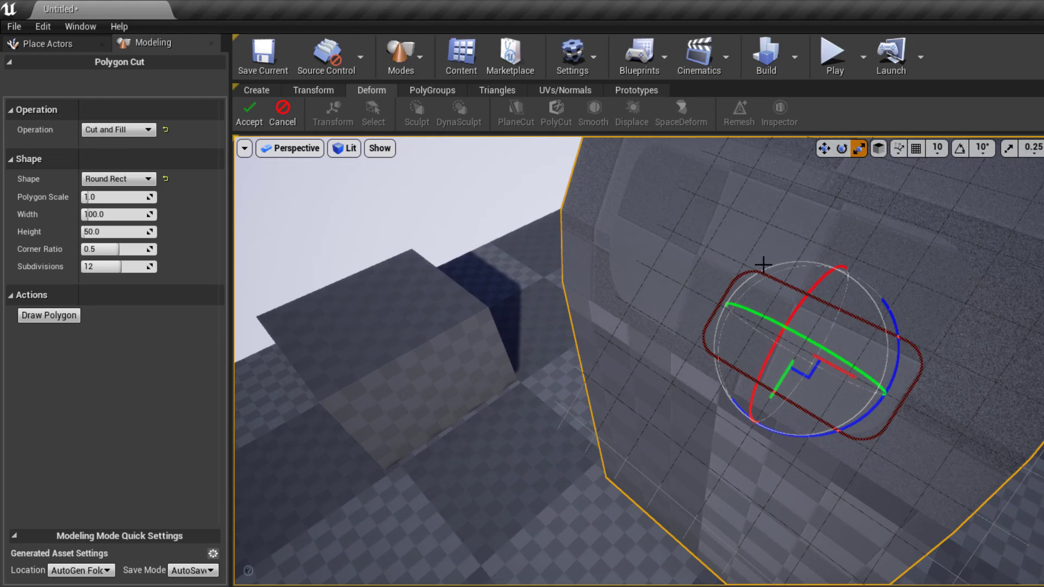
right_click_drag(790, 318, 726, 330)
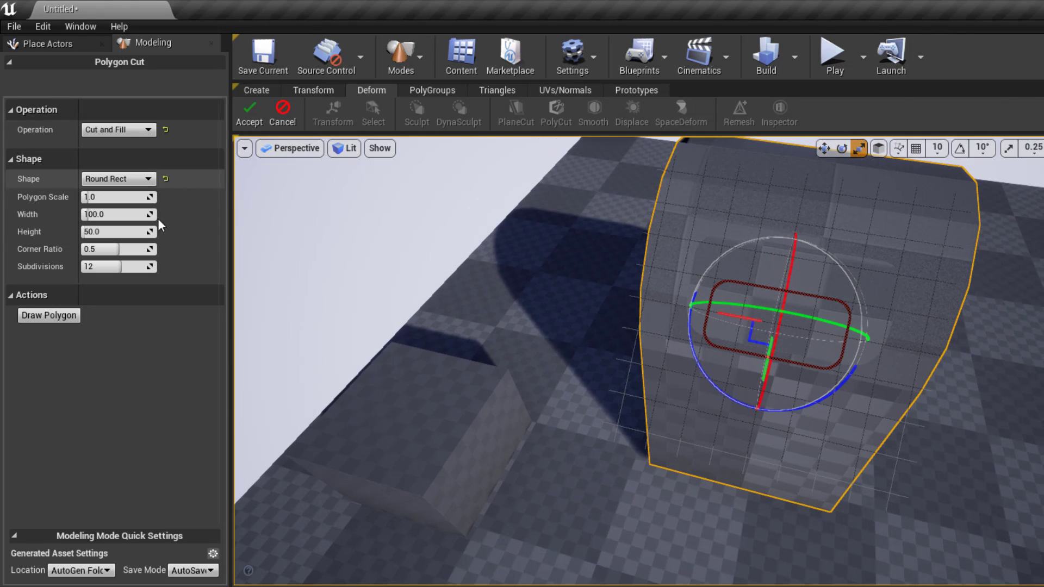
left_click_drag(96, 214, 112, 214)
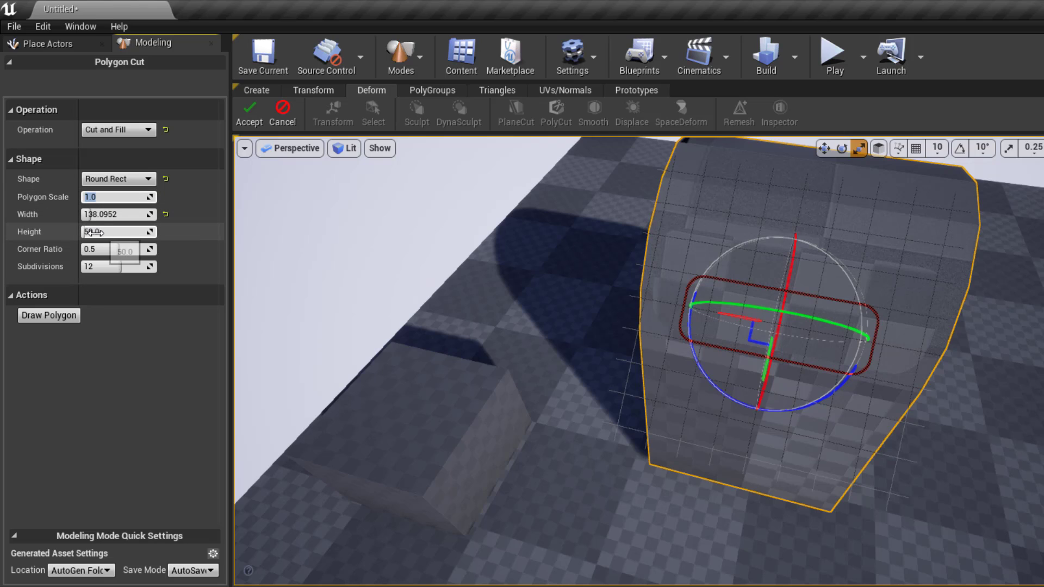
left_click_drag(100, 232, 96, 232)
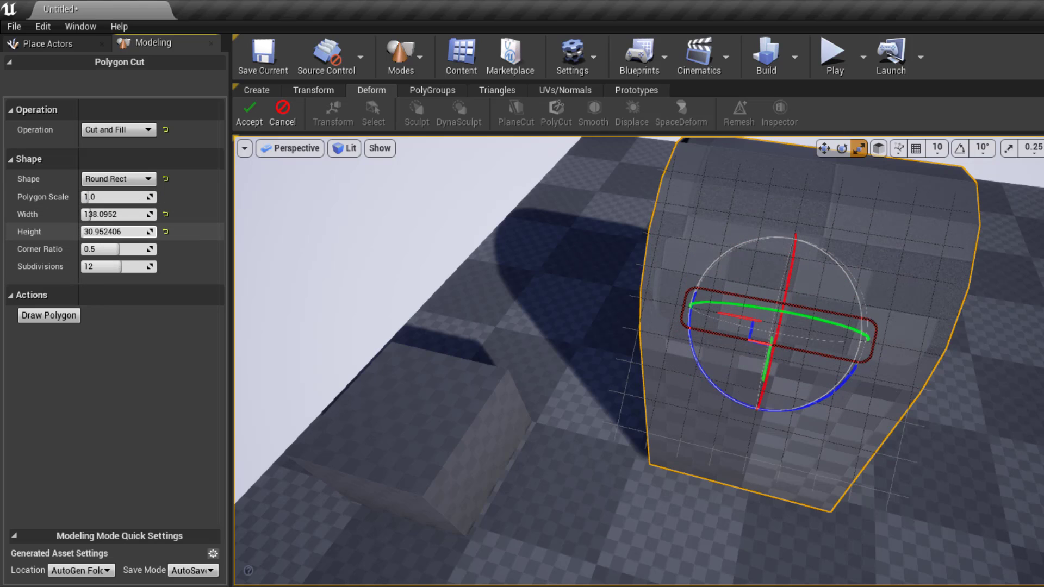
left_click_drag(745, 249, 720, 244, "alt")
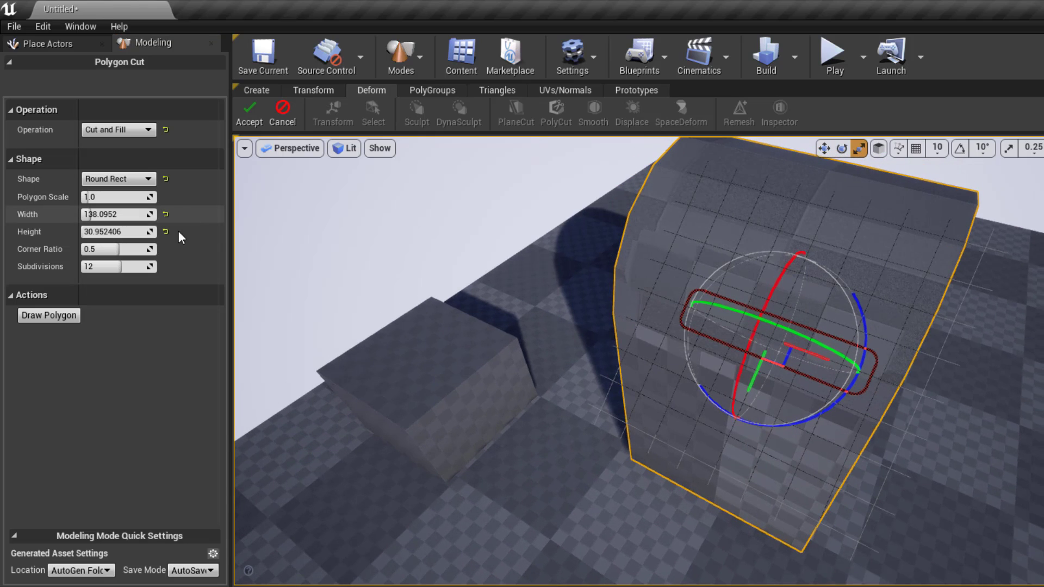
left_click(166, 214)
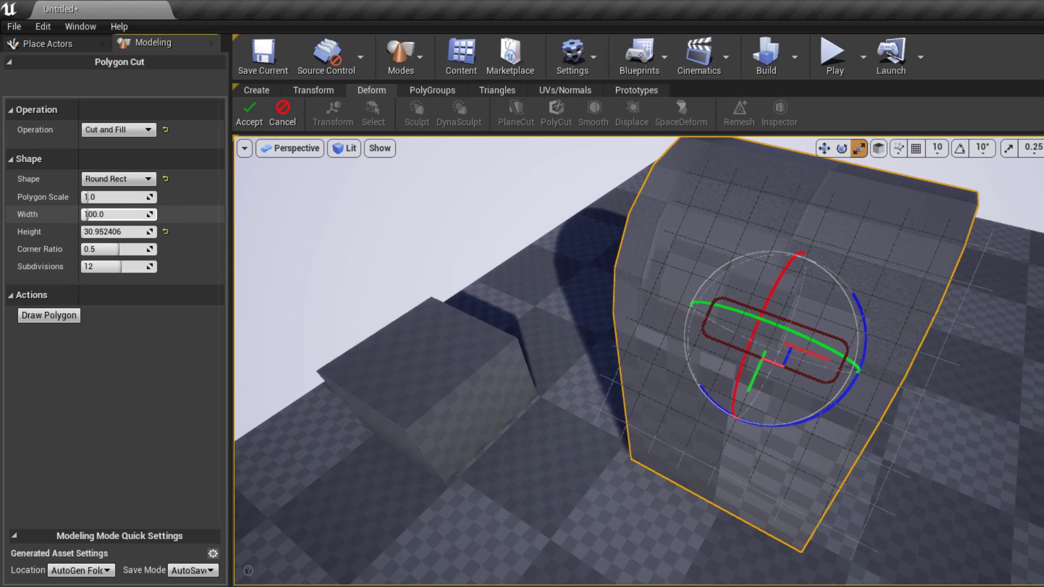
left_click_drag(678, 200, 642, 217, "alt")
scroll(678, 200, "up", 4)
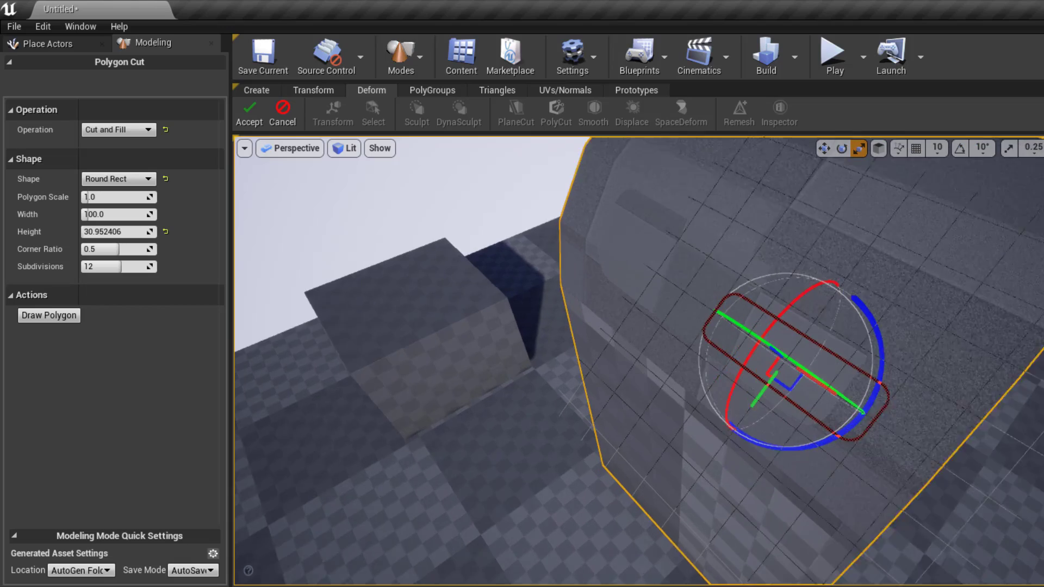
- Position the slot on the mailbox front and apply it as a Cut and Fill cut
left_click(106, 131)
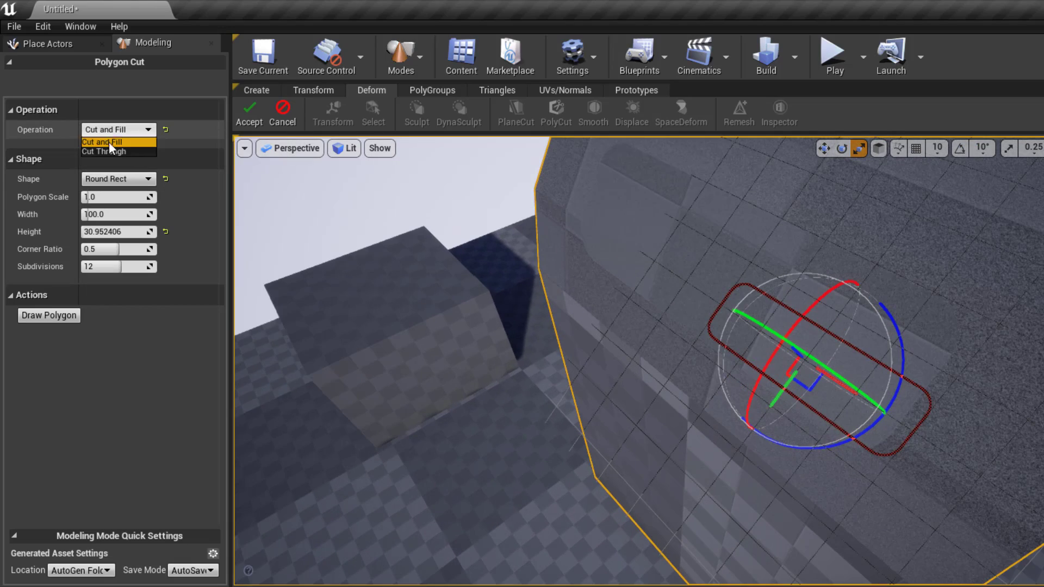
left_click(110, 151)
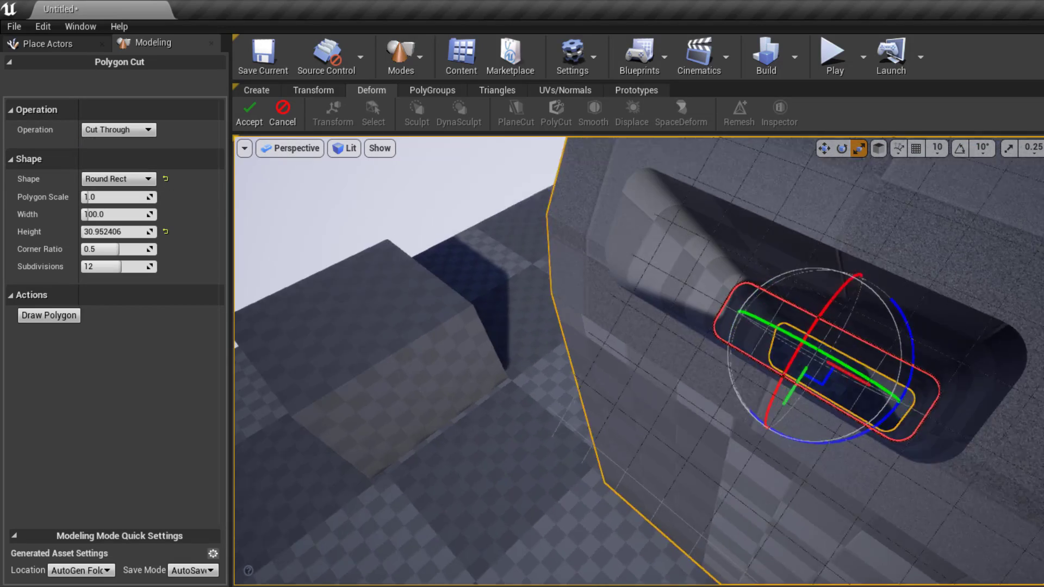
left_click_drag(885, 284, 973, 255, "alt")
scroll(885, 284, "down", 3)
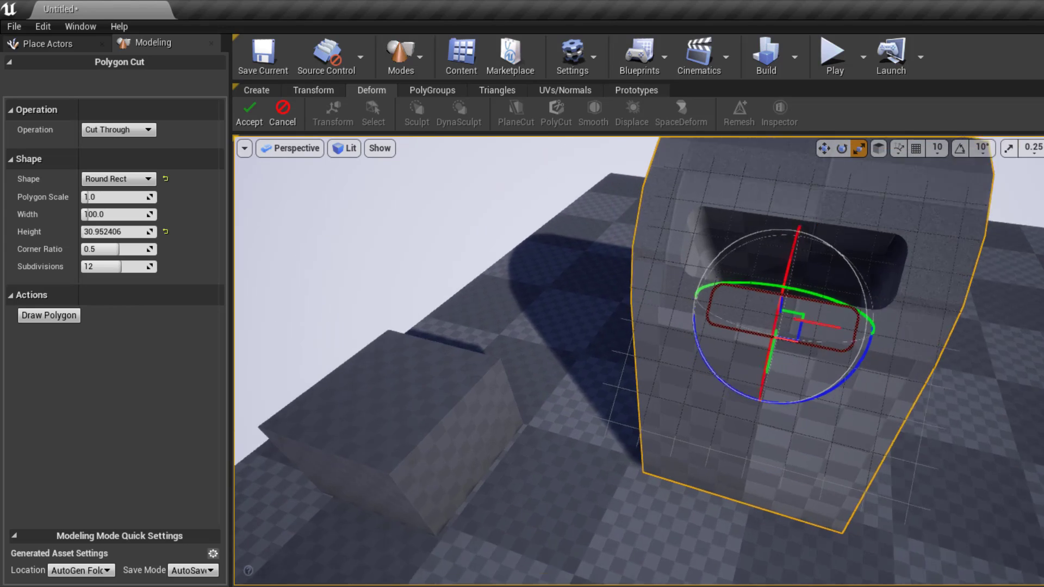
left_click_drag(837, 305, 844, 301, "alt")
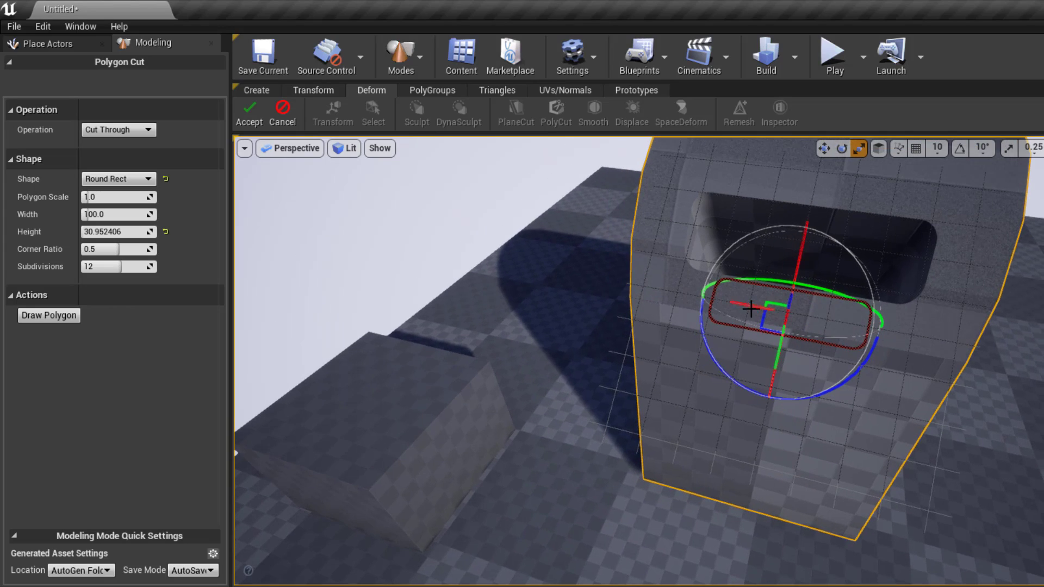
left_click_drag(750, 308, 752, 309)
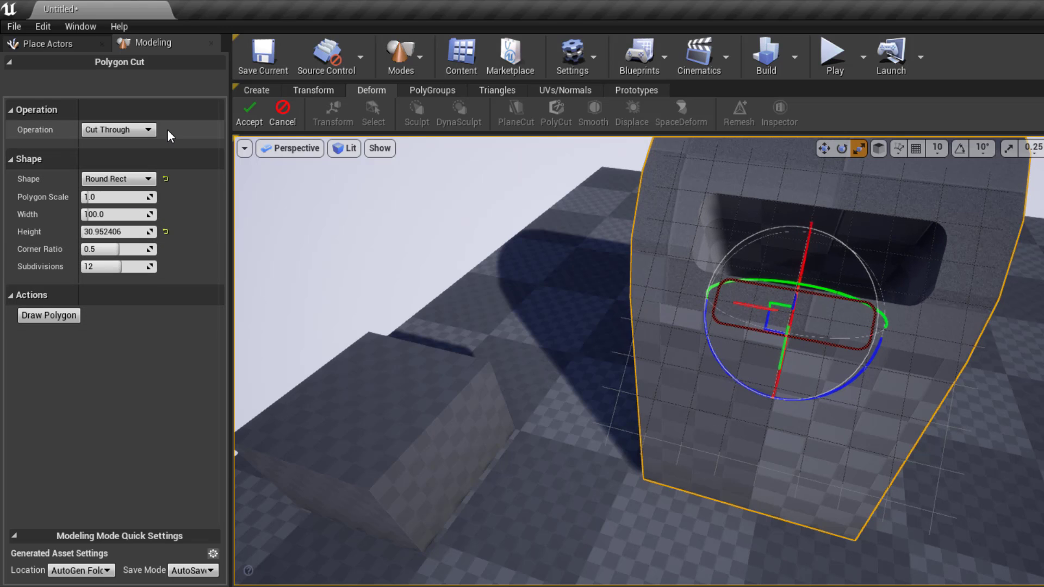
left_click(139, 129)
left_click(128, 143)
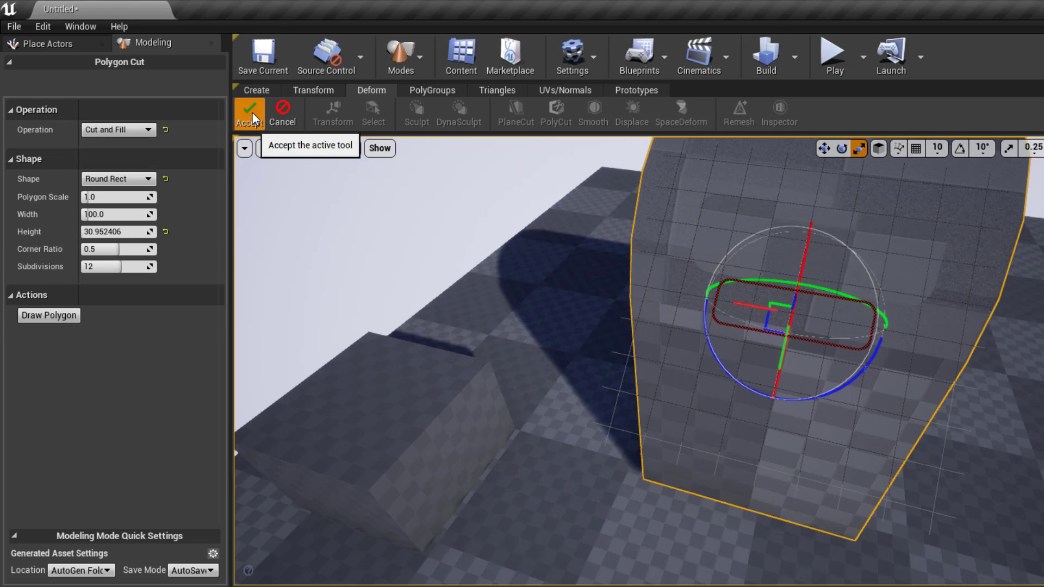
left_click(252, 114)
- Select the mailbox mesh and start PolyGroups PolyEdit on it
left_click_drag(841, 299, 828, 292, "alt")
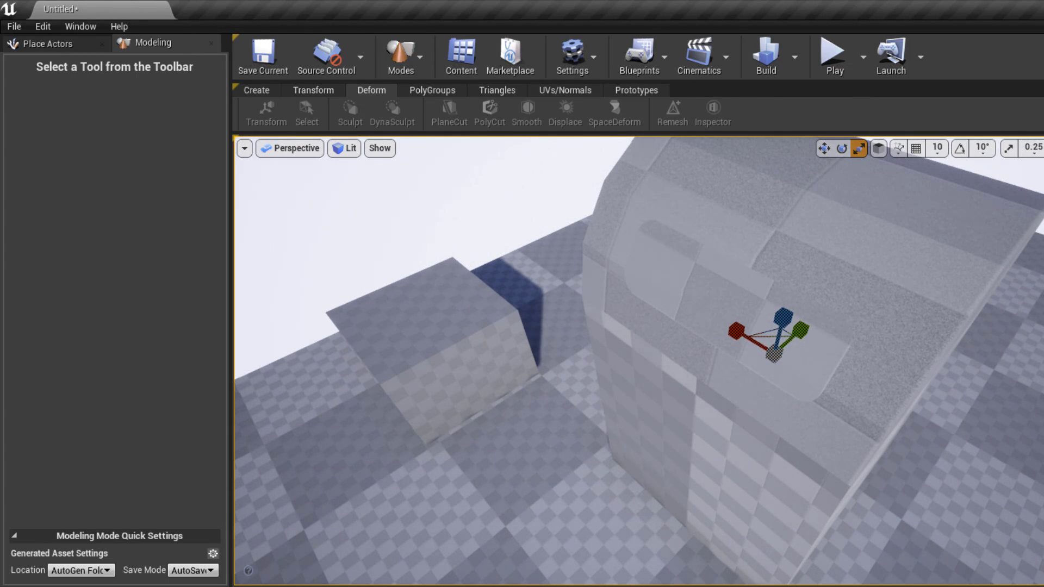
left_click(679, 261)
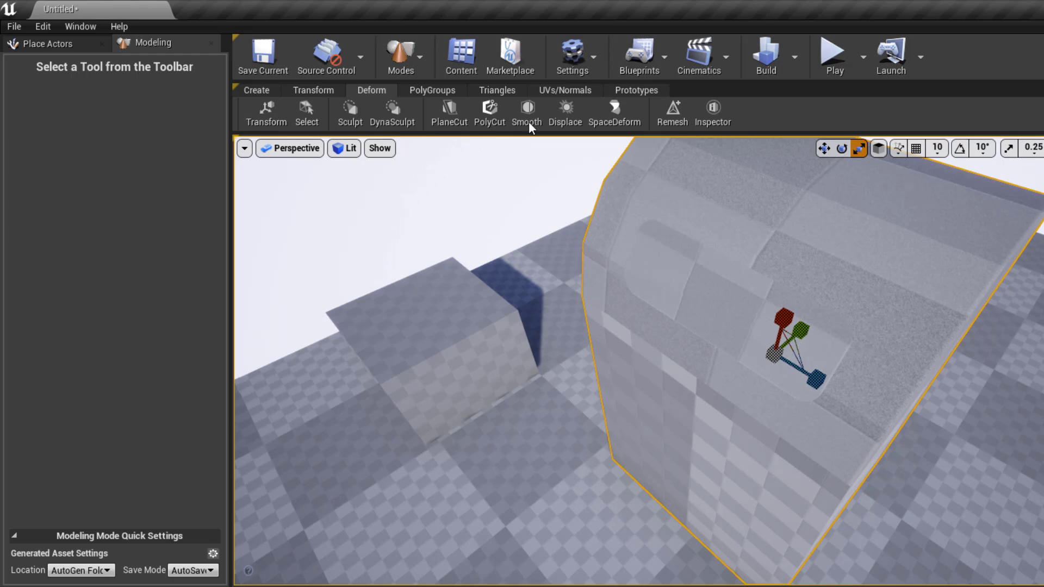
left_click(429, 90)
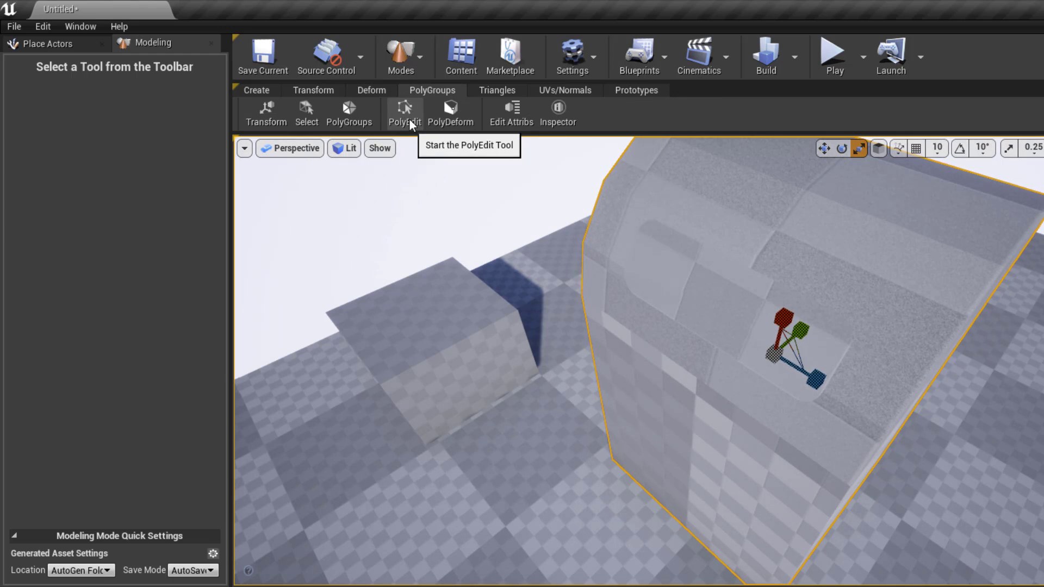
left_click(408, 118)
- Extrude the rounded slot face inward to recess it, then accept the edit
left_click(734, 302)
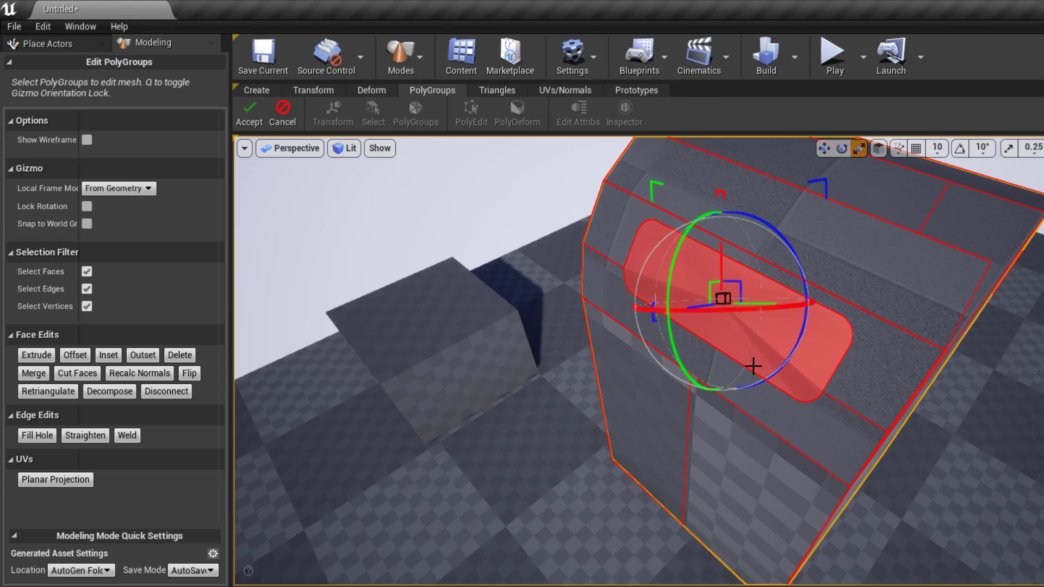
left_click(36, 355)
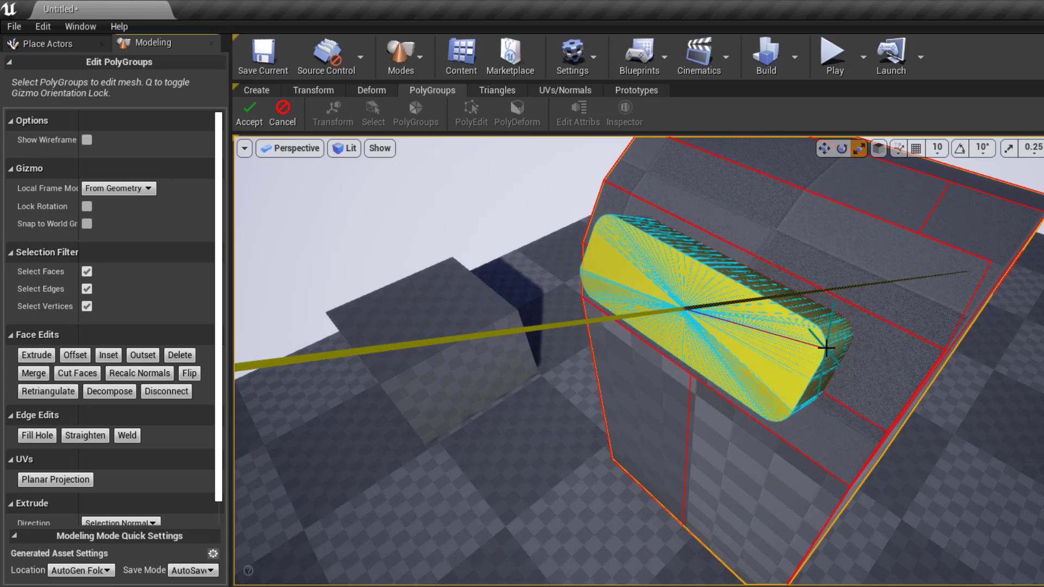
left_click(936, 292)
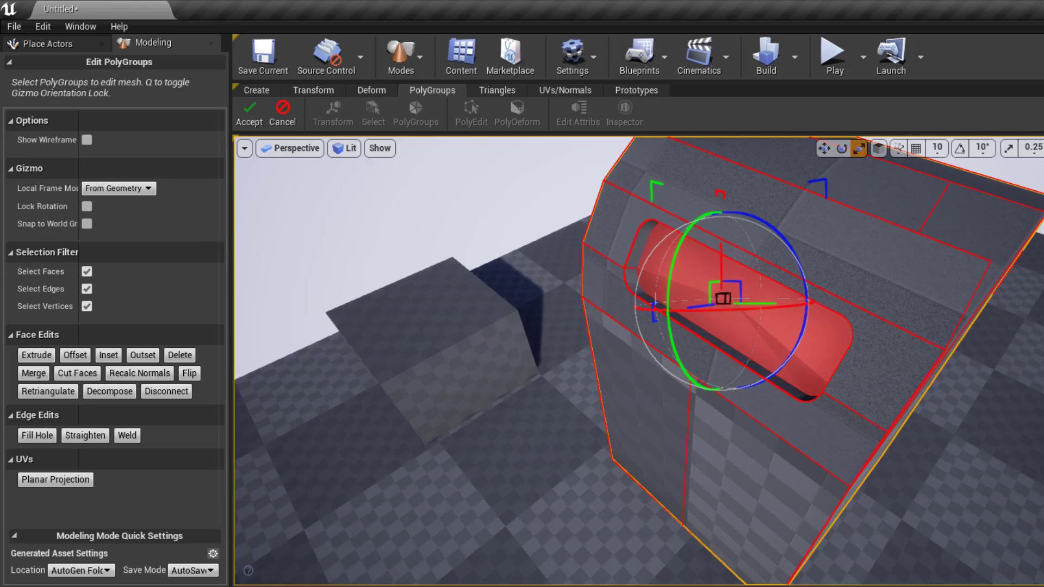
right_click_drag(936, 292, 848, 320)
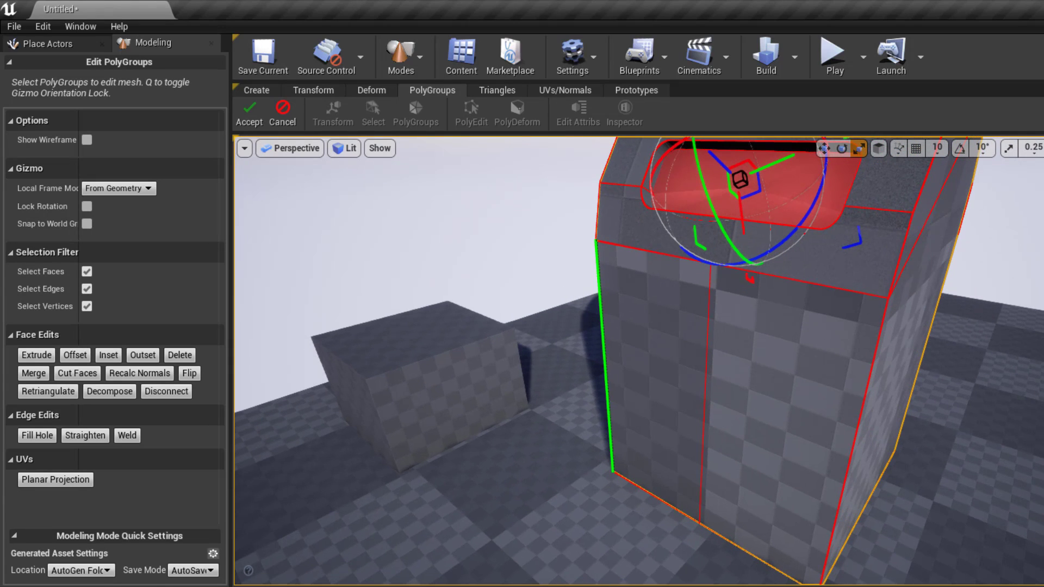
left_click(249, 117)
scroll(920, 446, "down", 6)
mouse_move(916, 451)
left_mouse_down("alt")
mouse_move(1006, 450)
mouse_move(973, 468)
mouse_move(1028, 438)
mouse_move(918, 443)
left_mouse_up("alt")
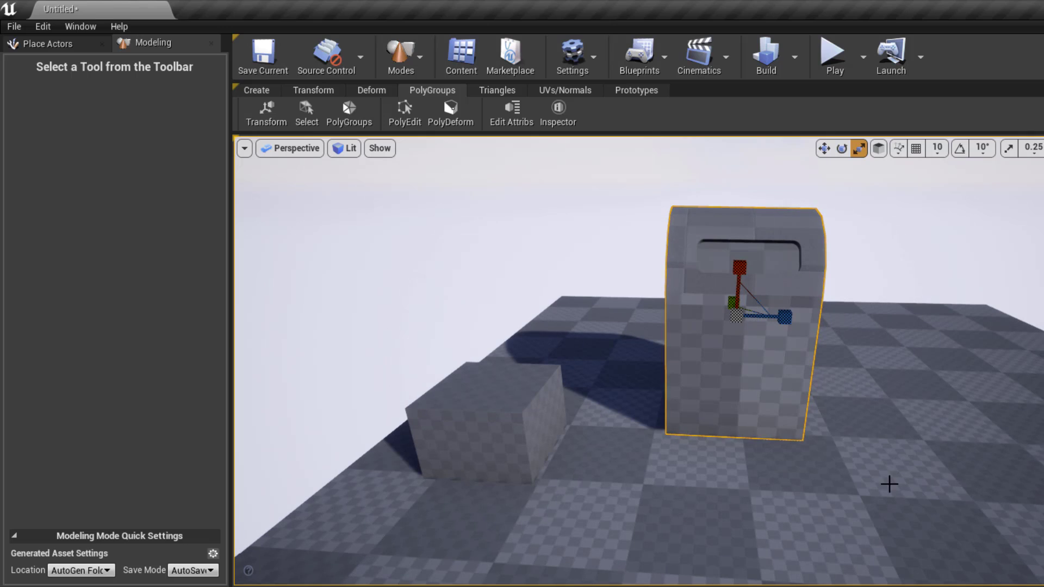
- Raise the mailbox off the floor and select the small cube
left_click(265, 110)
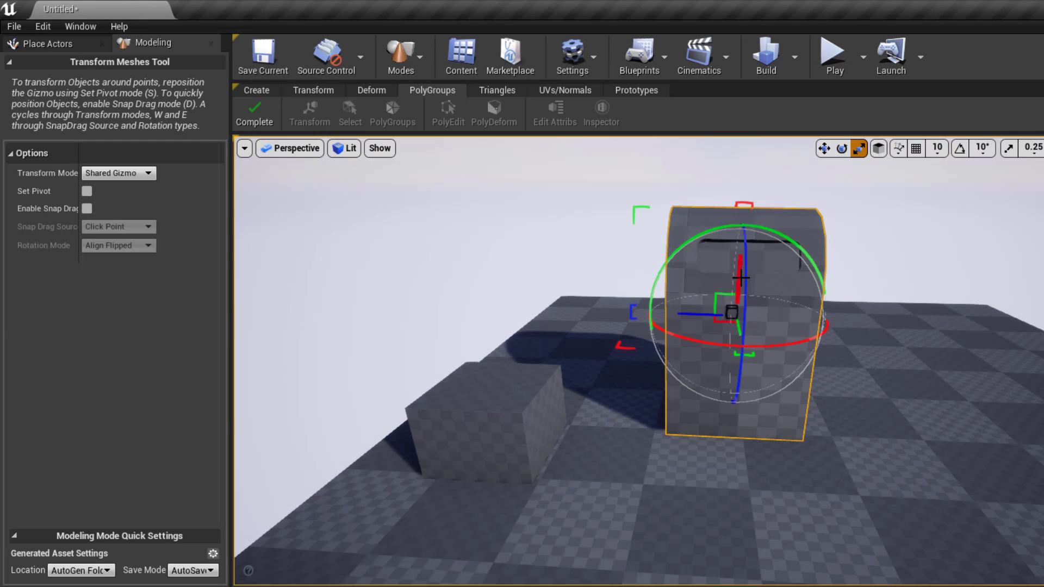
left_click_drag(740, 277, 741, 193)
left_click(499, 371)
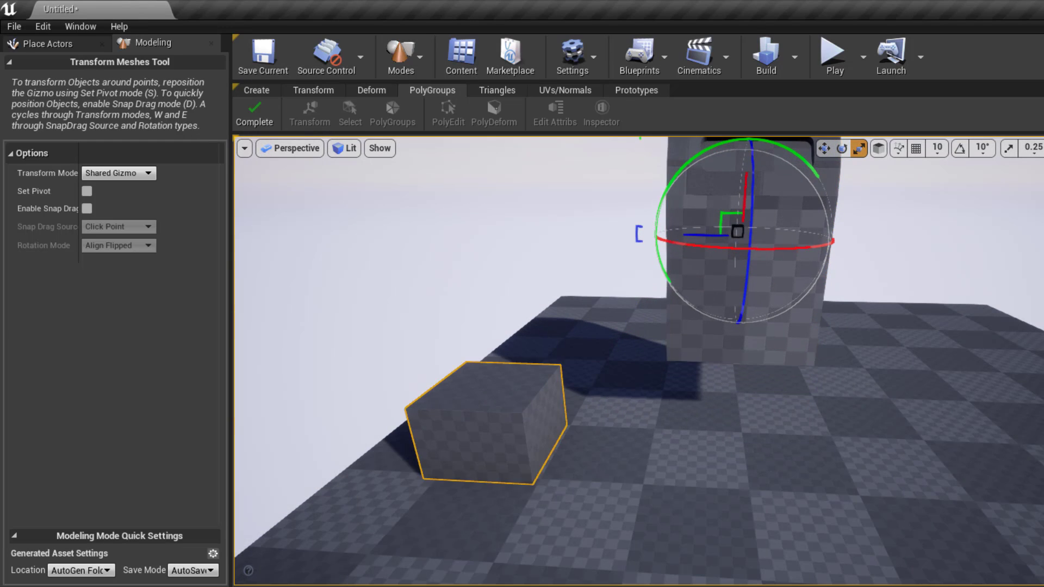
left_click_drag(500, 371, 616, 484, "alt")
left_click(265, 108)
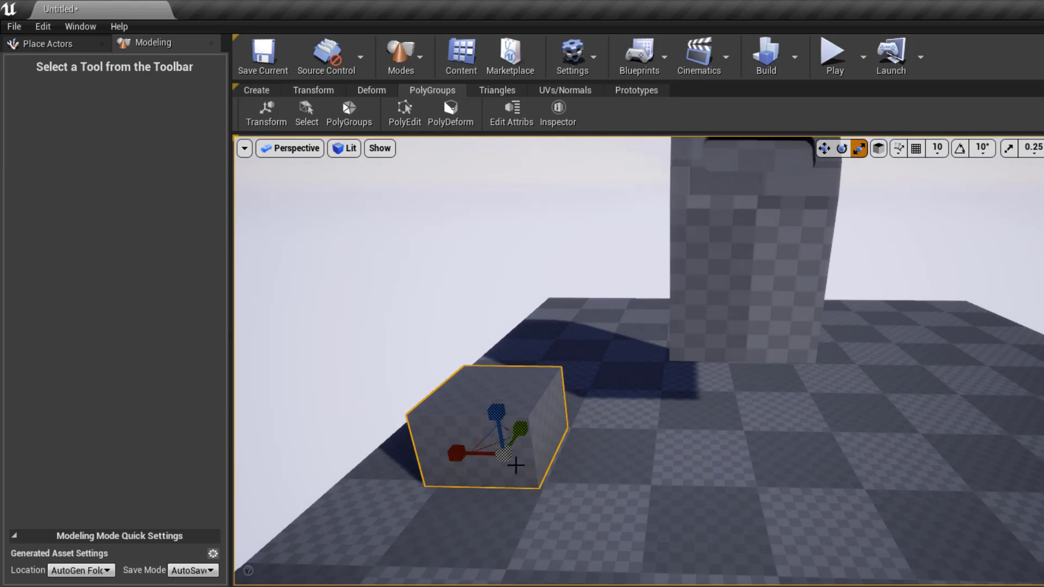
- Scale the cube into a thin, tall leg and move it beside the mailbox
left_click_drag(458, 450, 459, 454)
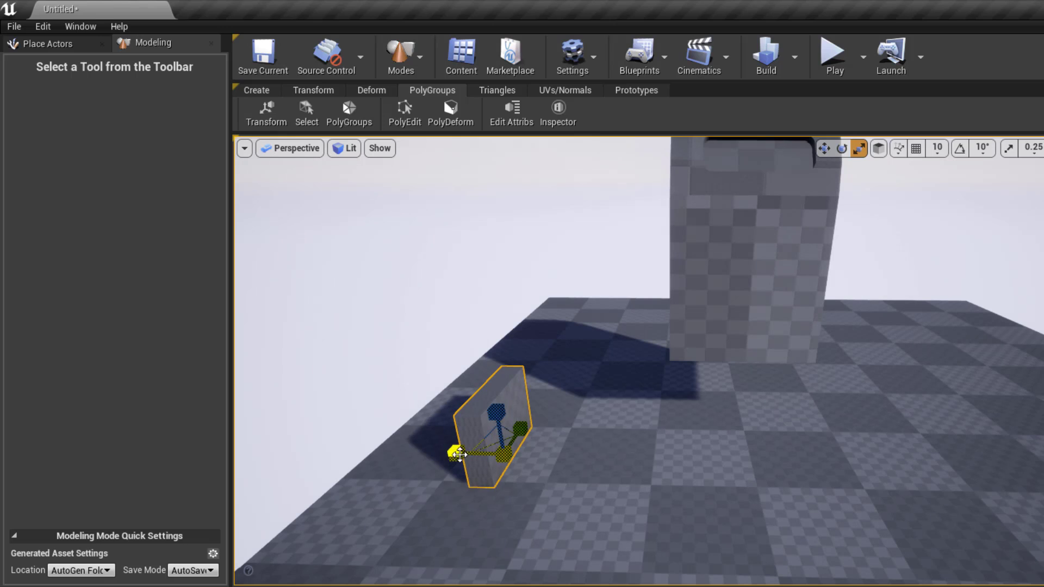
left_click_drag(523, 428, 512, 434)
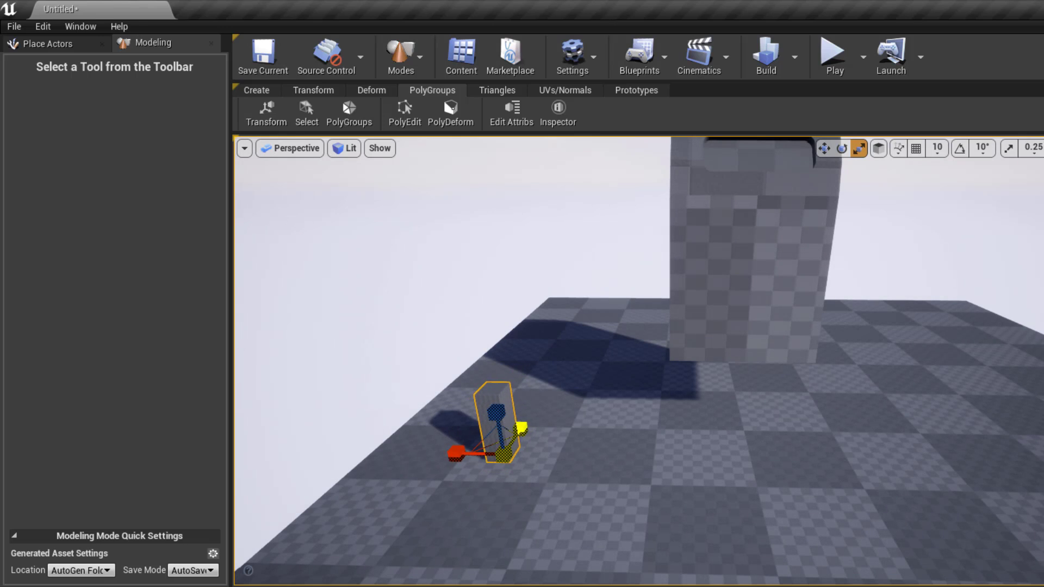
right_click_drag(420, 400, 484, 410)
left_click(272, 112)
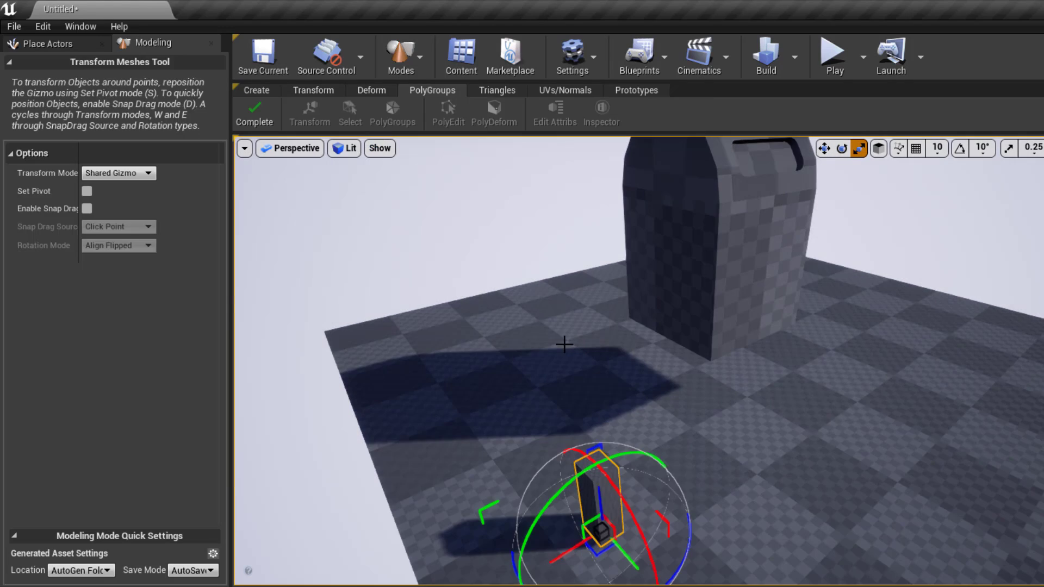
right_click_drag(689, 503, 625, 495)
left_click_drag(599, 494, 783, 475)
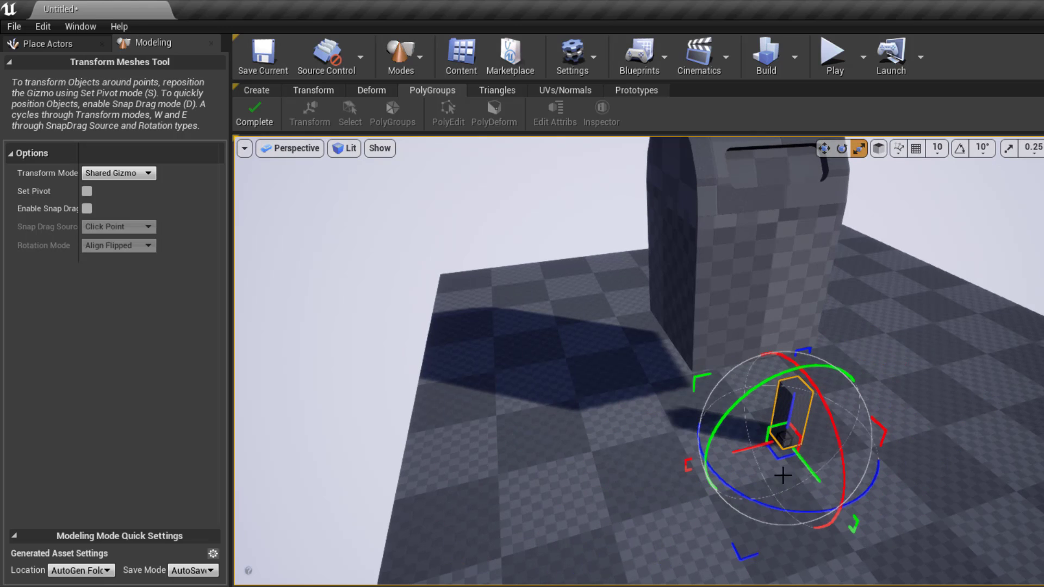
right_click_drag(782, 476, 853, 434)
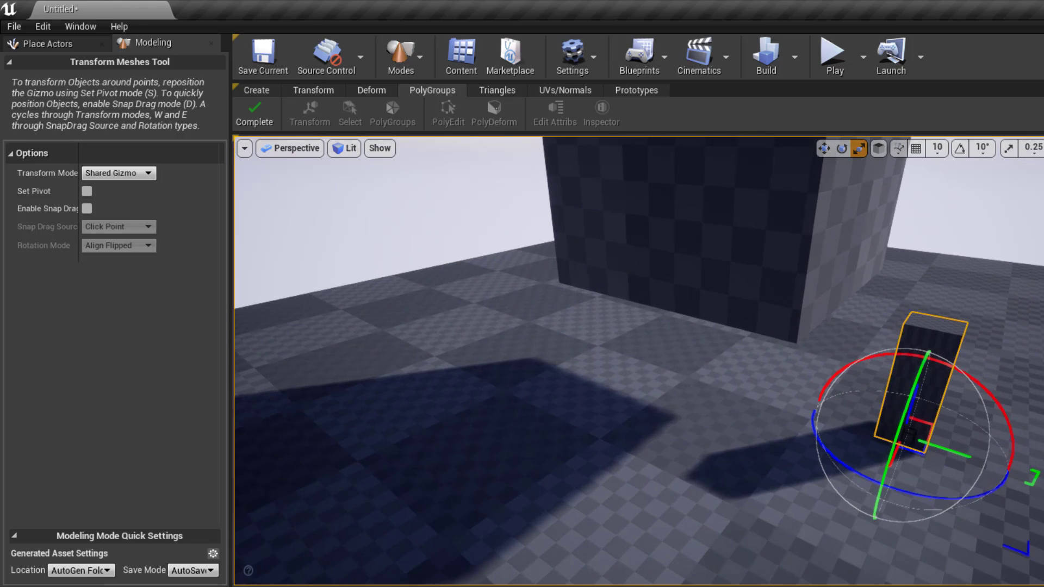
- Move the leg under one corner of the mailbox body
left_click(825, 149)
left_click(253, 113)
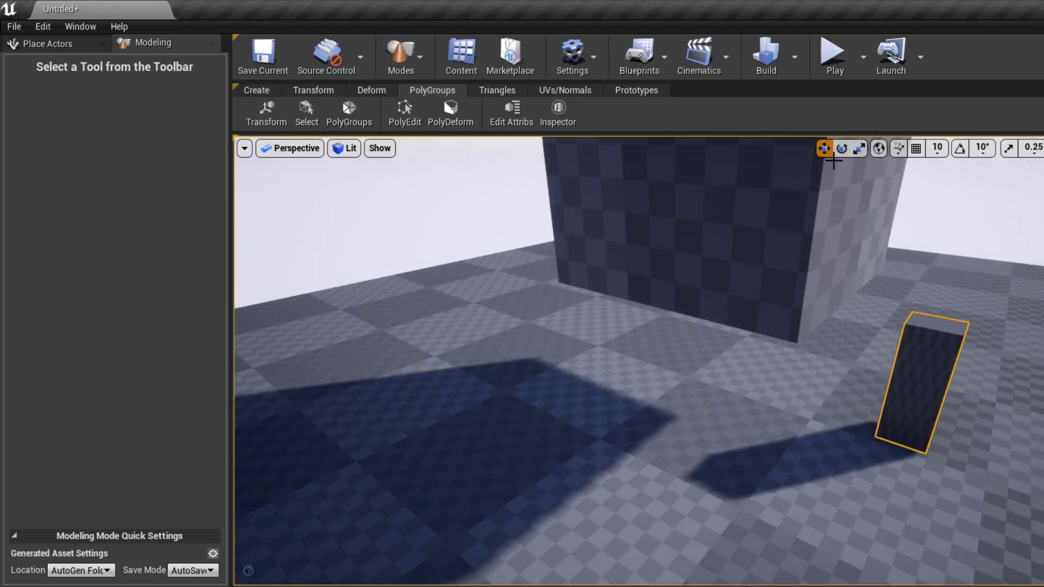
left_click_drag(863, 421, 799, 392)
right_click_drag(799, 393, 728, 364)
scroll(936, 544, "down", 5)
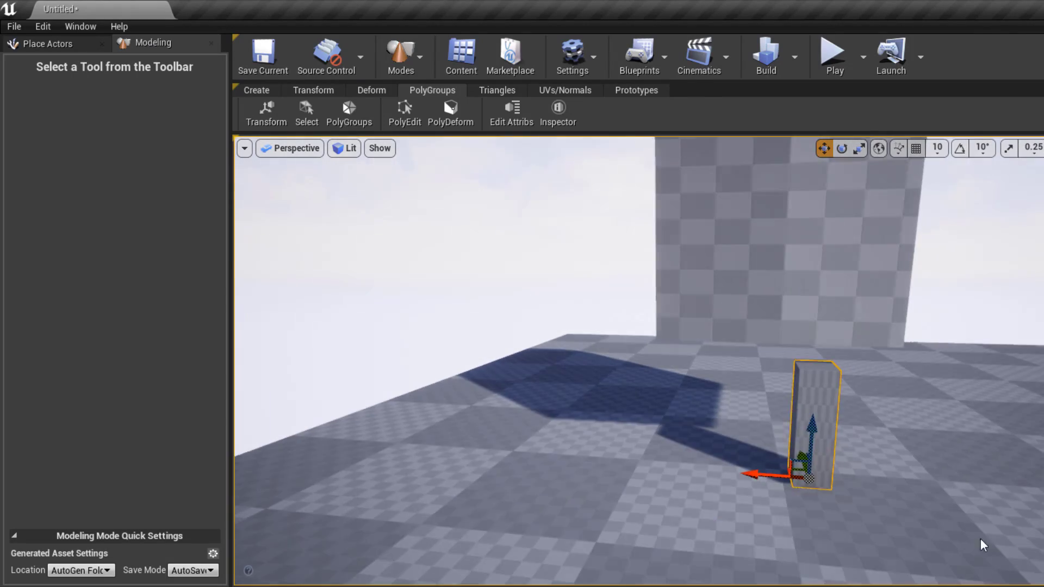
left_click_drag(775, 474, 706, 420)
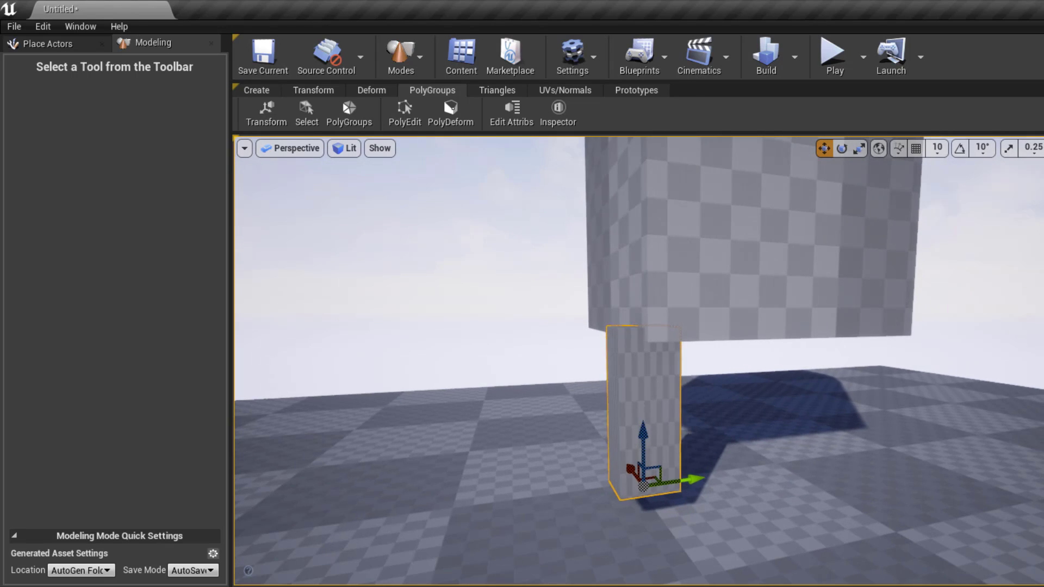
- Alt-drag copies of the leg to the other three corners under the body
left_click_drag(687, 477, 886, 466)
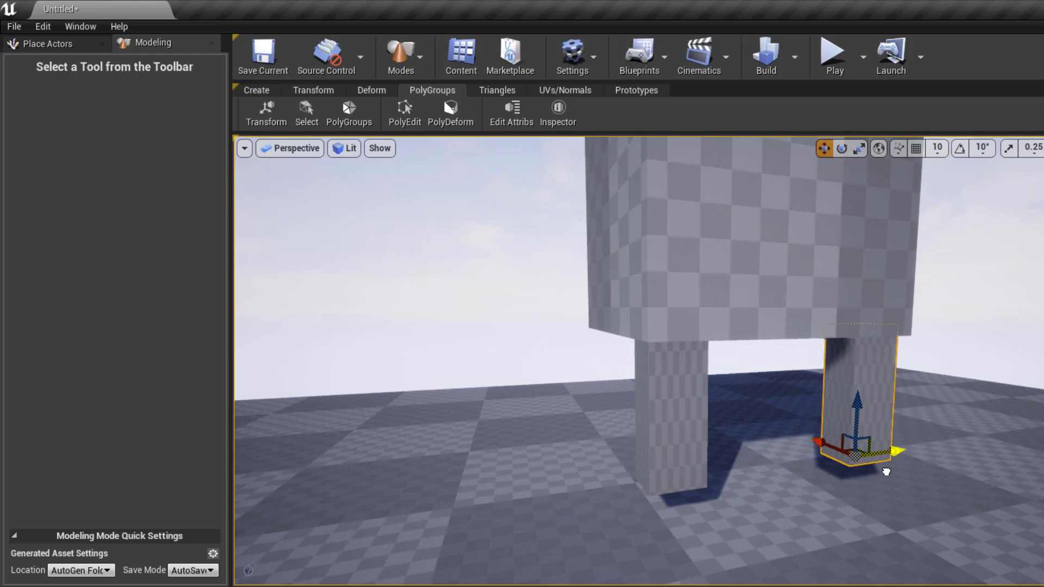
left_click(682, 449, "shift")
left_click_drag(691, 470, 649, 439, "alt")
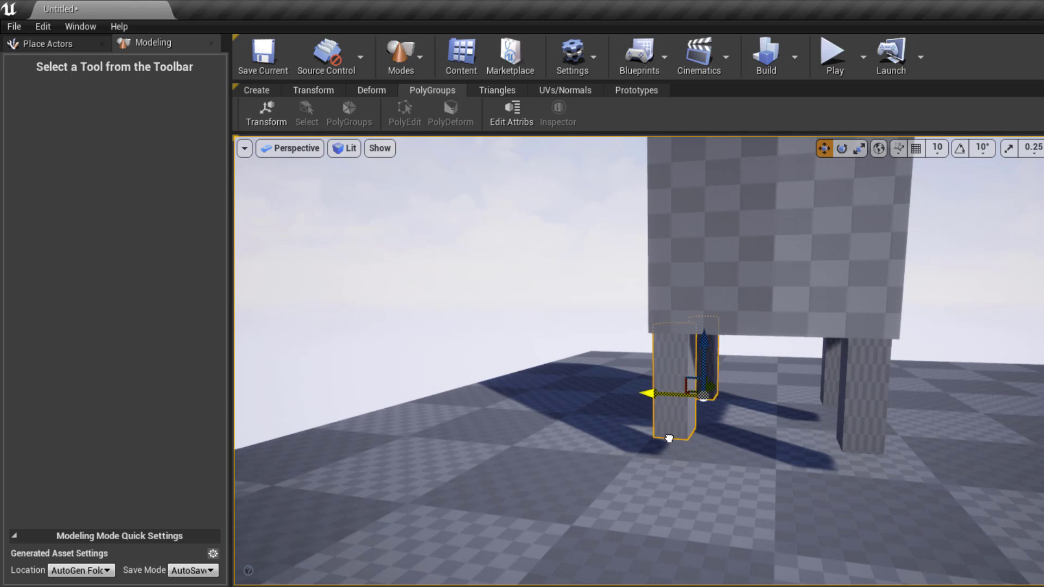
left_click_drag(568, 482, 609, 473, "alt")
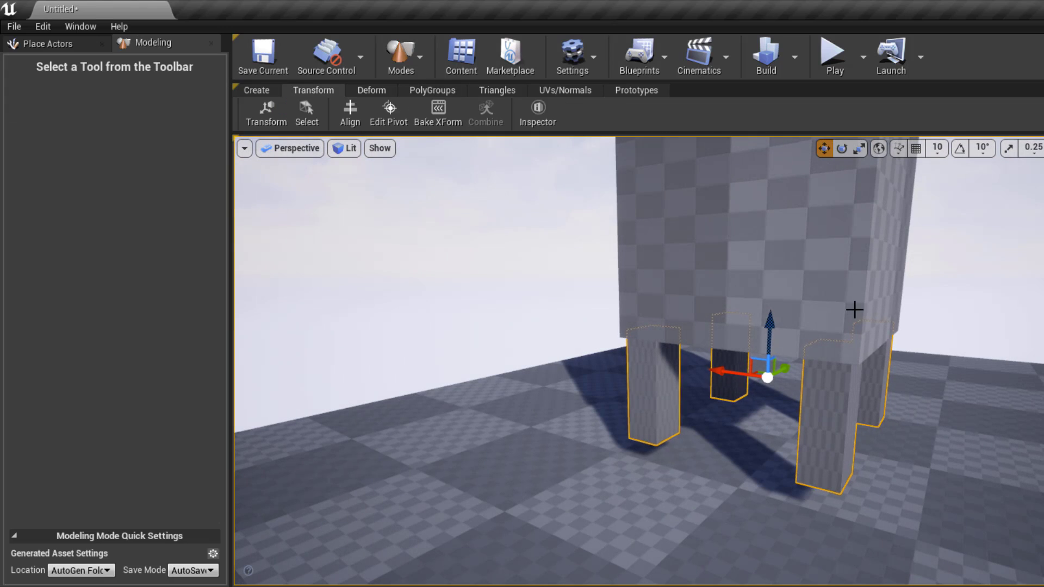
- Add the mailbox body to the leg selection and run VoxMerge at voxel count 128
left_click(841, 267, "ctrl")
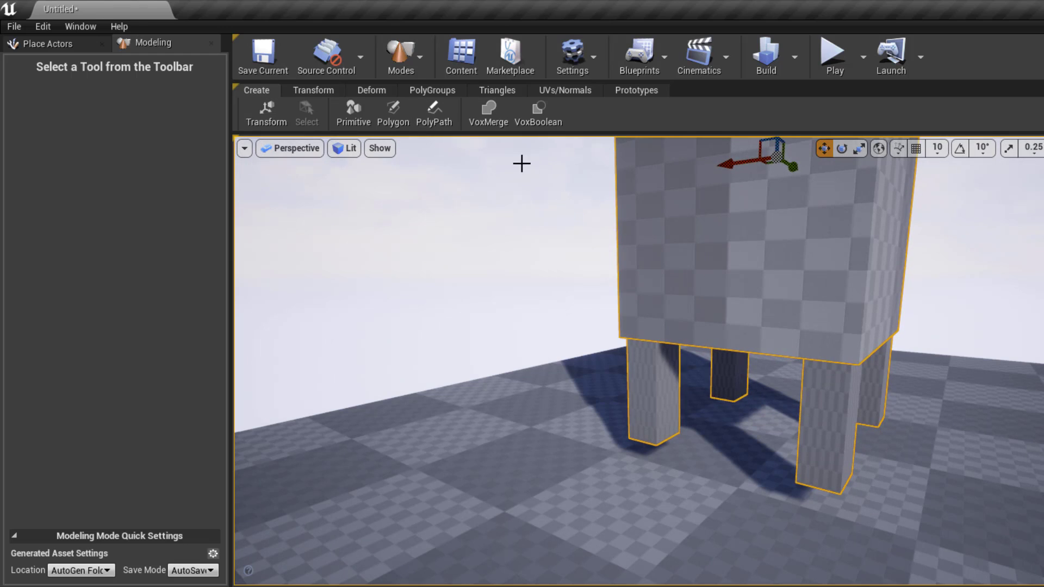
left_click(487, 118)
right_click_drag(764, 409, 674, 386)
right_click(735, 409)
left_click(668, 386)
scroll(680, 386, "up", 4)
- Orbit around the merged mailbox preview, viewing it from above, the left side and the slot
right_click_drag(855, 361, 812, 361, "alt")
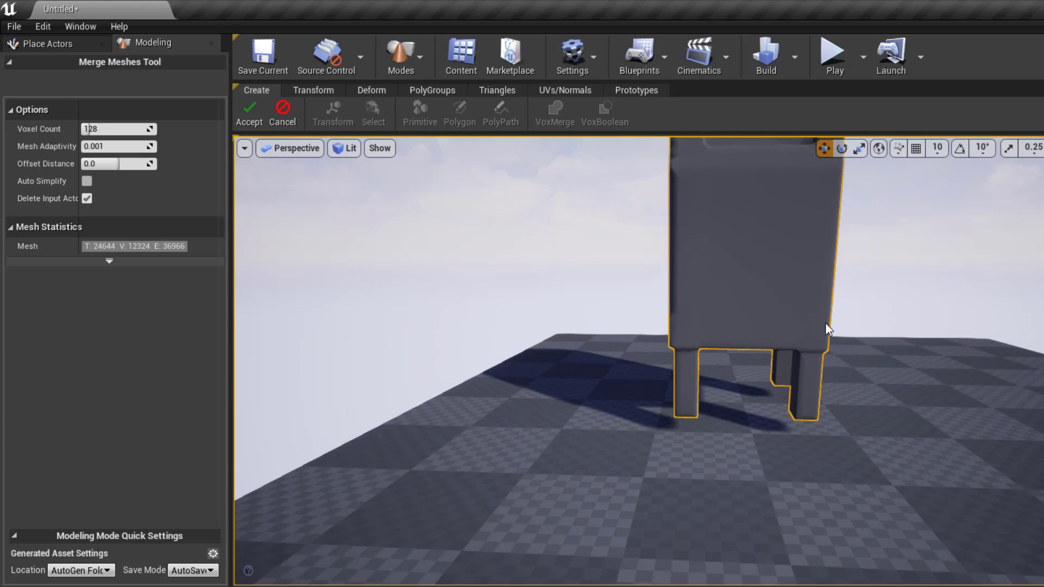
left_click_drag(825, 324, 778, 402, "alt")
right_click_drag(777, 402, 648, 374, "alt")
right_click(648, 373)
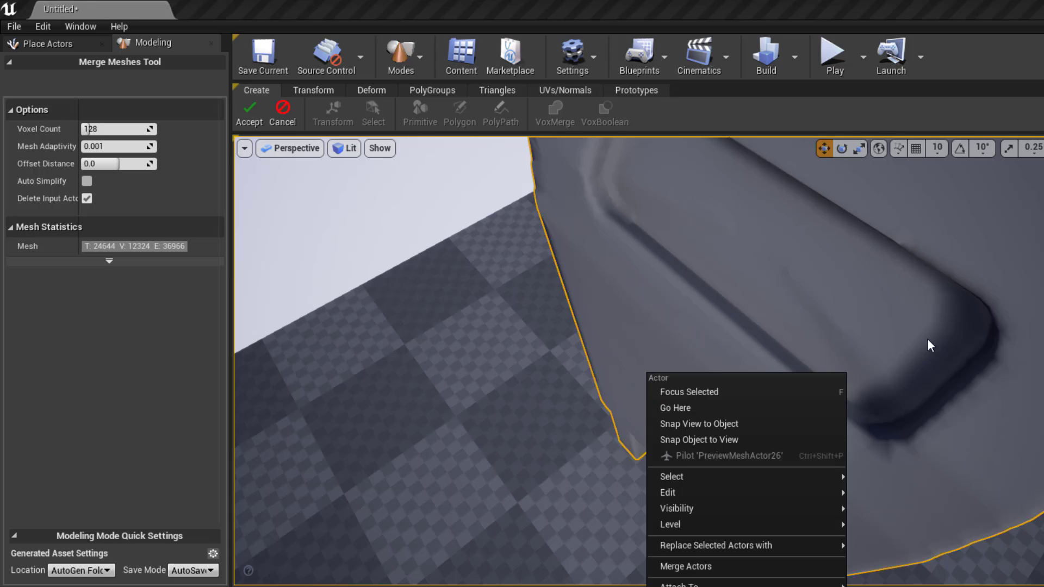
left_click(935, 322)
left_click_drag(939, 392, 919, 369, "alt")
left_click_drag(707, 348, 740, 348, "alt")
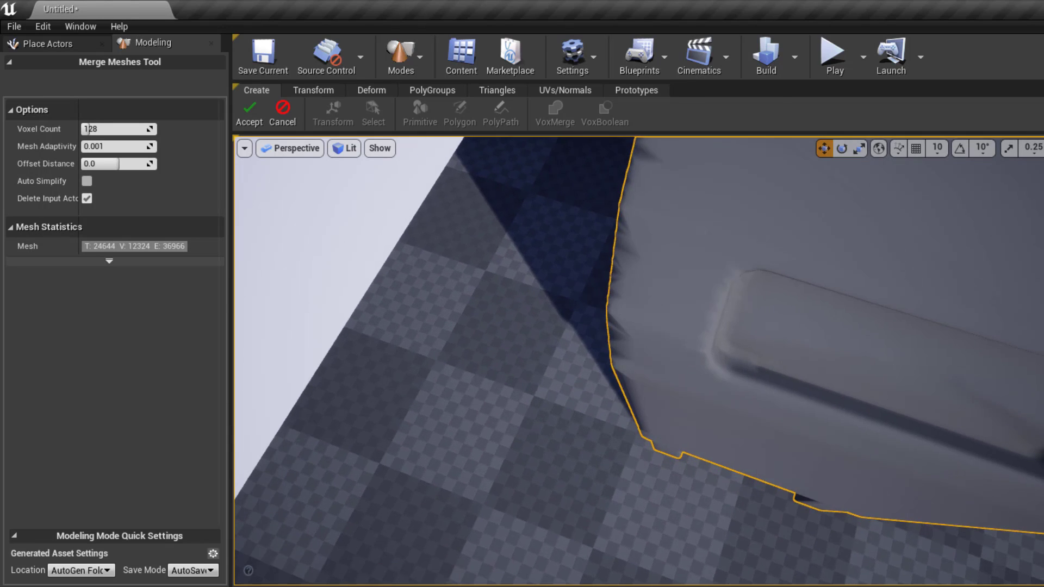
right_click_drag(740, 348, 685, 348, "alt")
left_click_drag(685, 348, 772, 331, "alt")
left_click_drag(380, 331, 354, 243, "alt")
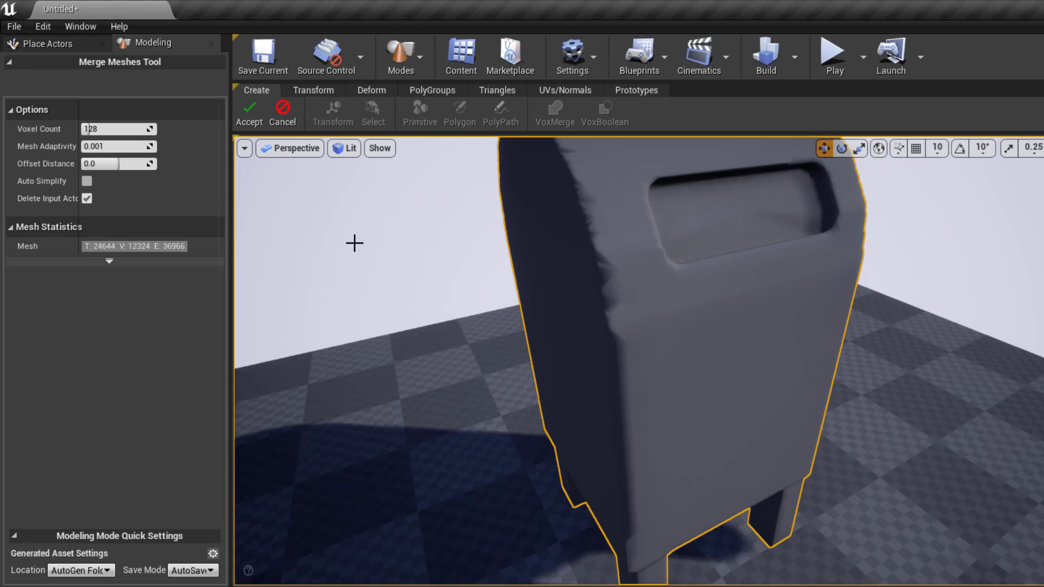
left_click_drag(481, 283, 409, 298, "alt")
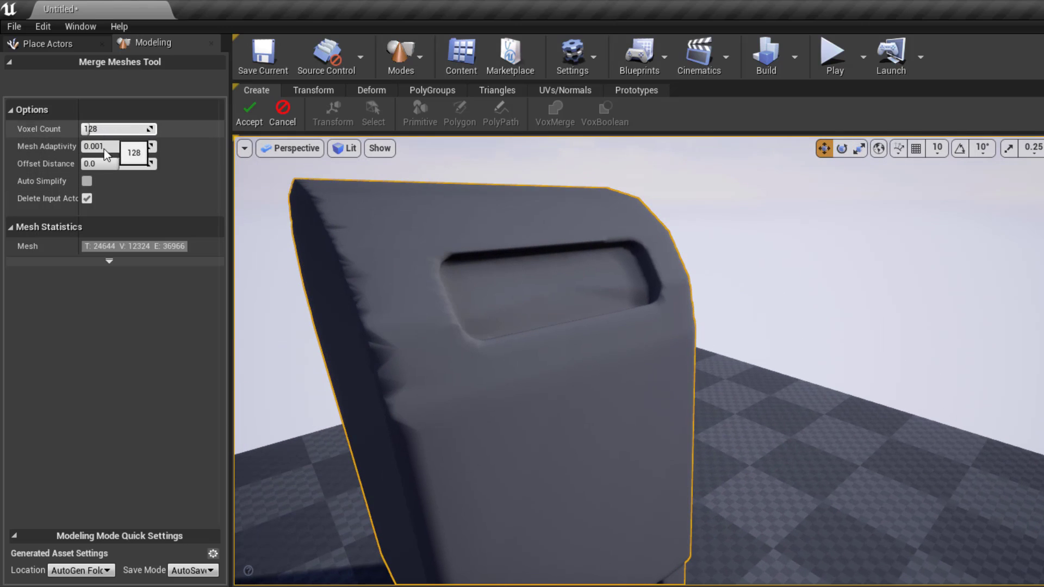
- Toggle the extra Mesh Statistics rows, then open the View Mode menu
left_click(110, 260)
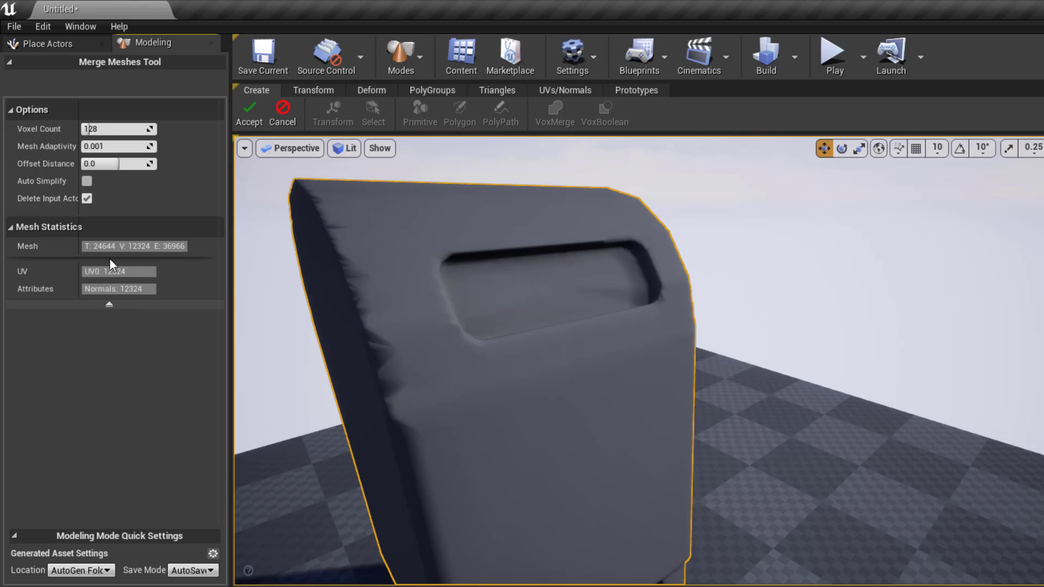
left_click(109, 304)
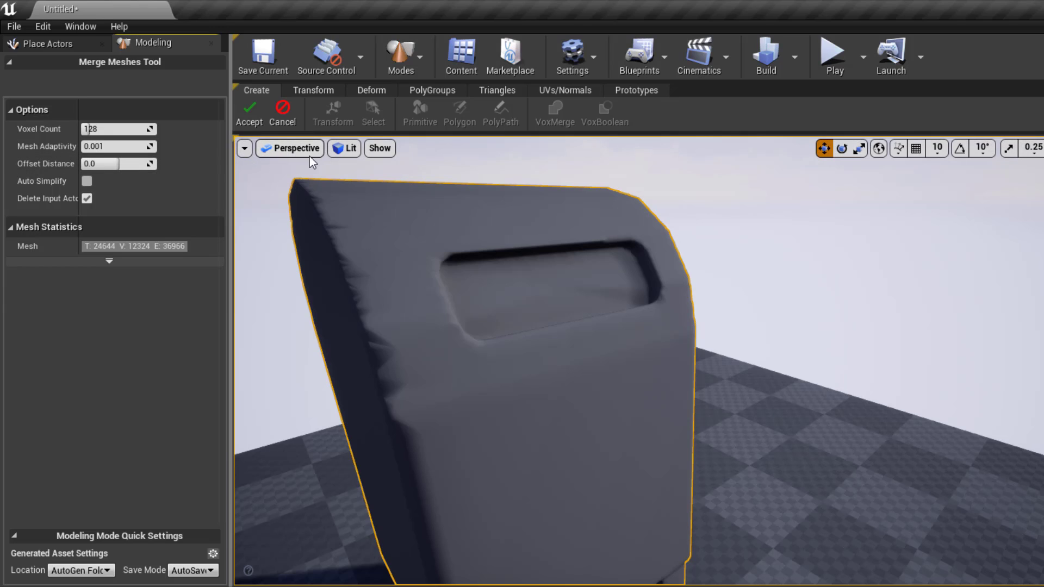
left_click(345, 147)
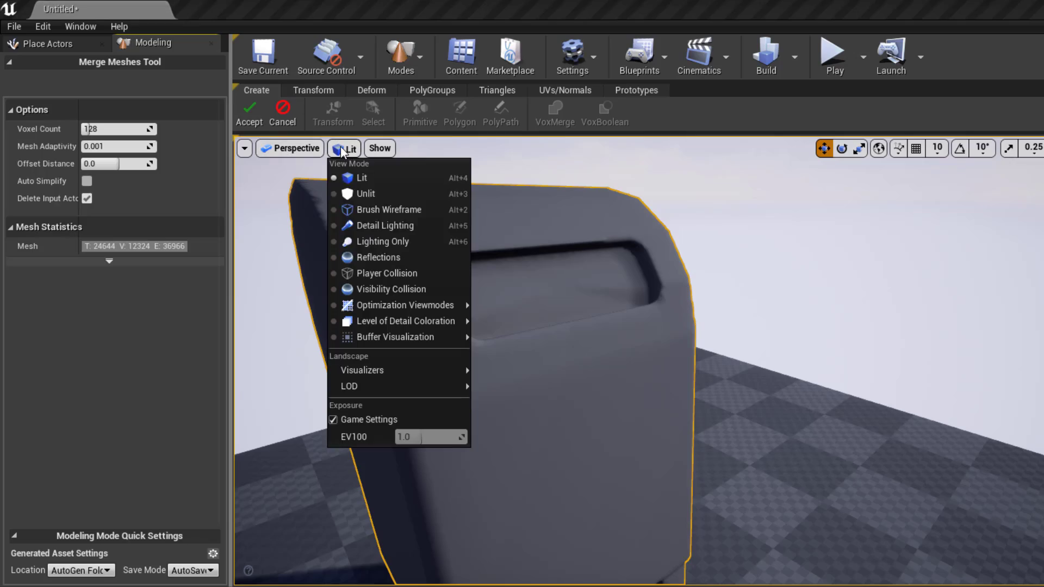
- In Brush Wireframe, enable Auto Simplify to reach 934 triangles, then return to Lit
left_click(385, 210)
mouse_move(393, 334)
left_mouse_down("alt")
mouse_move(576, 340)
mouse_move(511, 356)
left_mouse_up("alt")
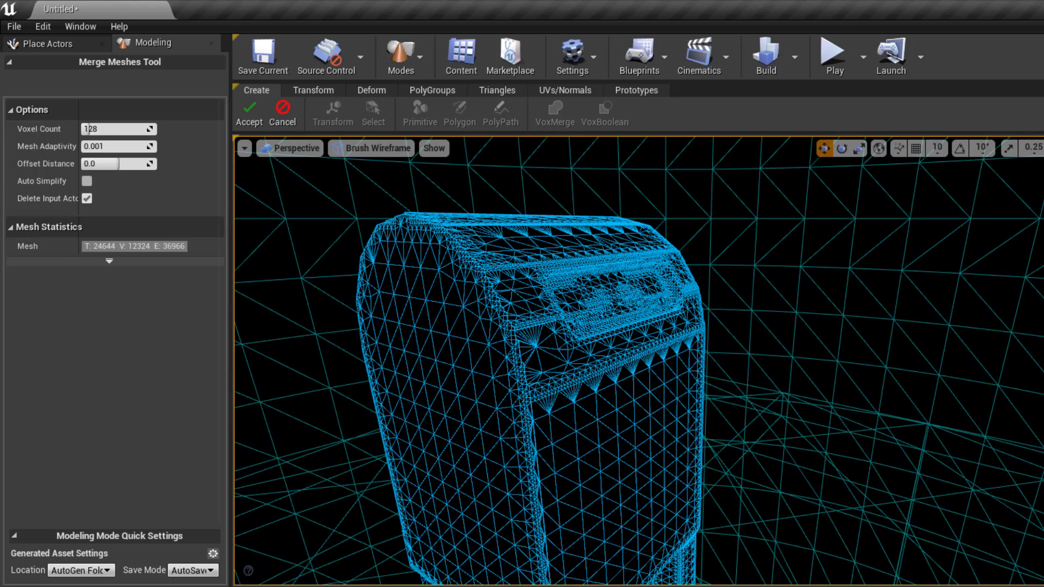
left_click(88, 181)
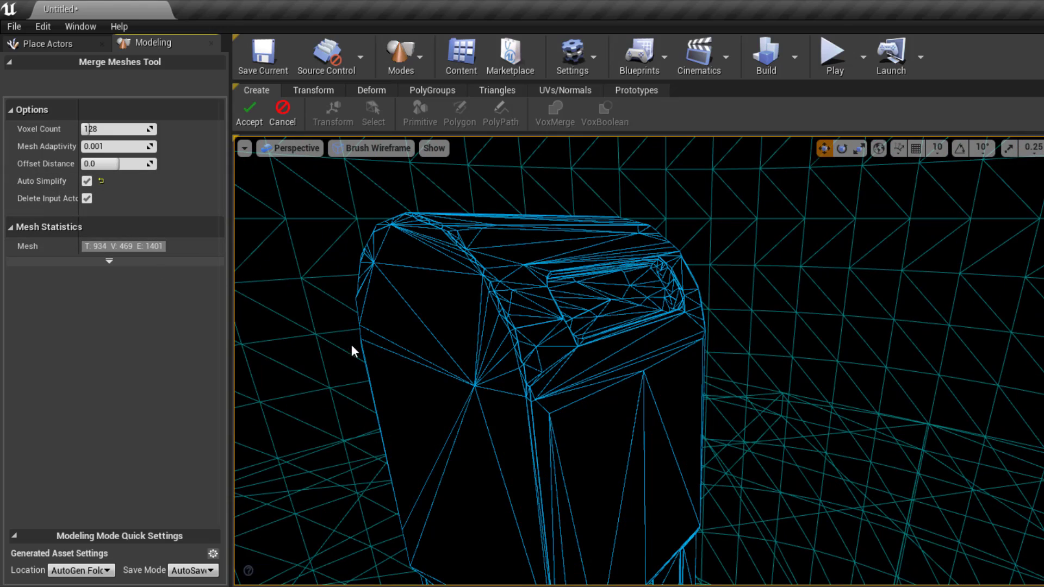
left_click(347, 149)
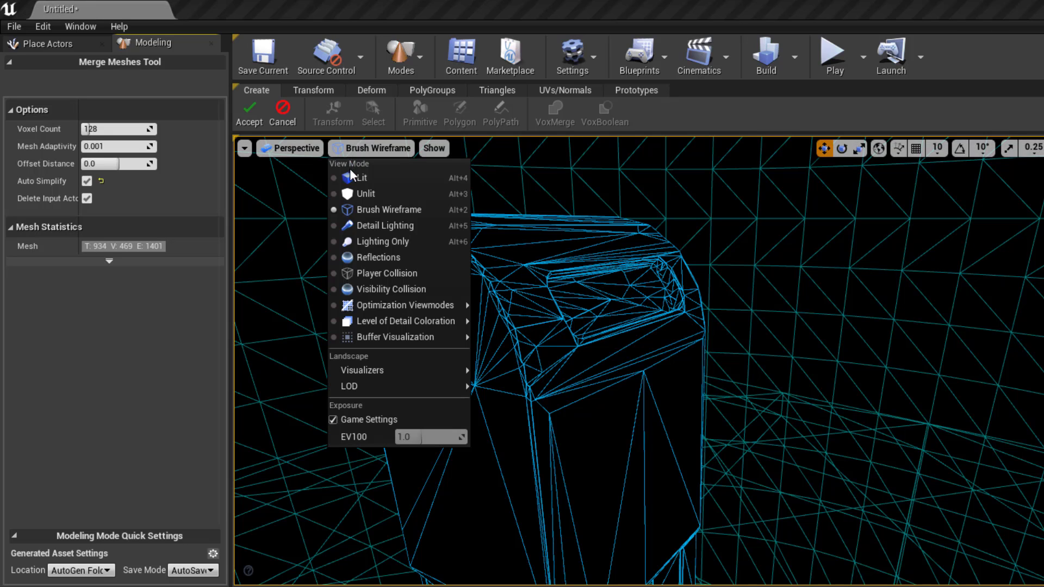
left_click(353, 177)
left_click_drag(592, 287, 533, 288, "alt")
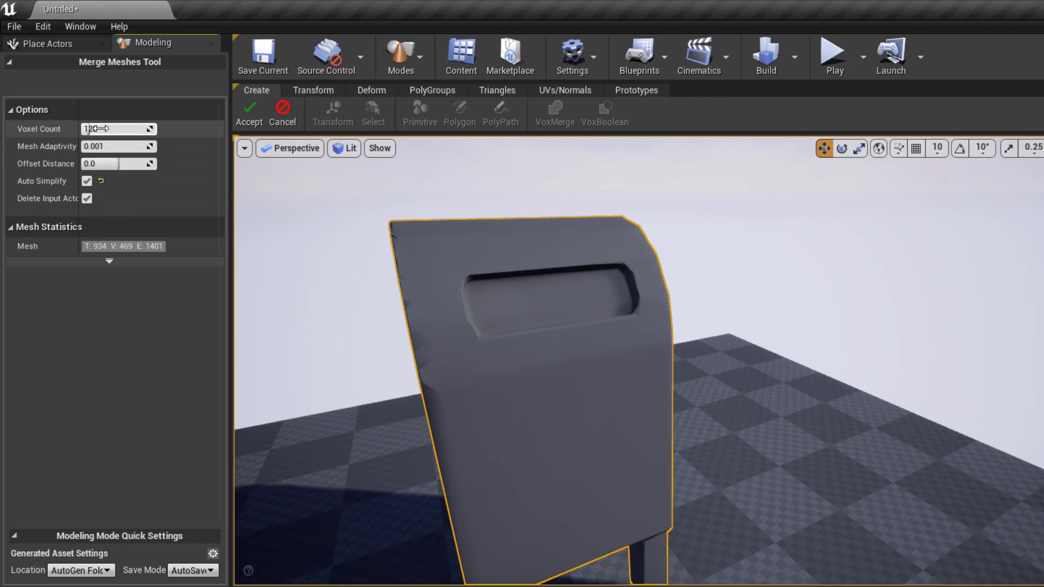
- Set Voxel Count to 205, check it in Brush Wireframe, and accept the merge
left_click_drag(96, 128, 92, 130)
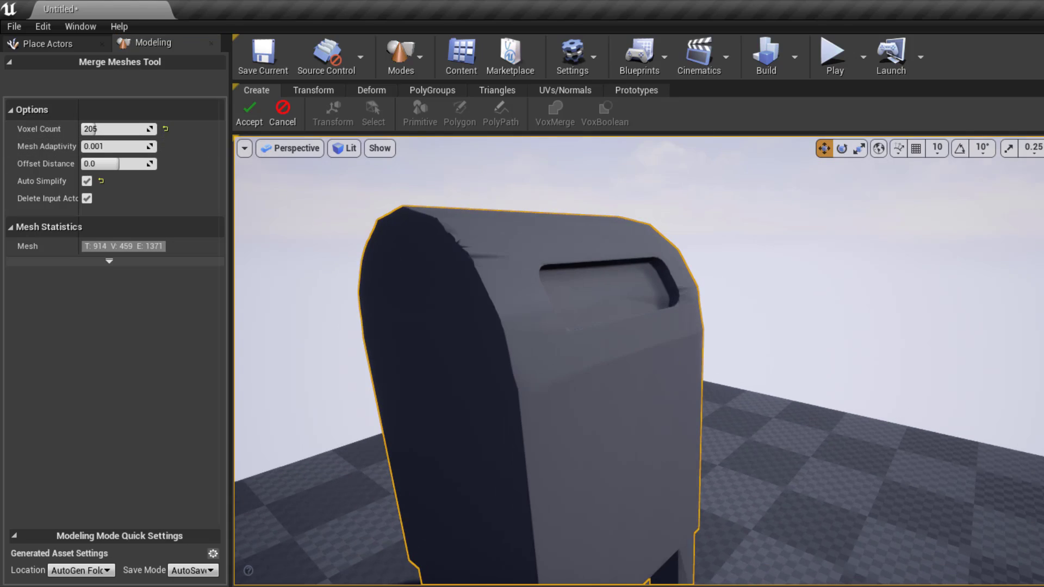
left_click(348, 152)
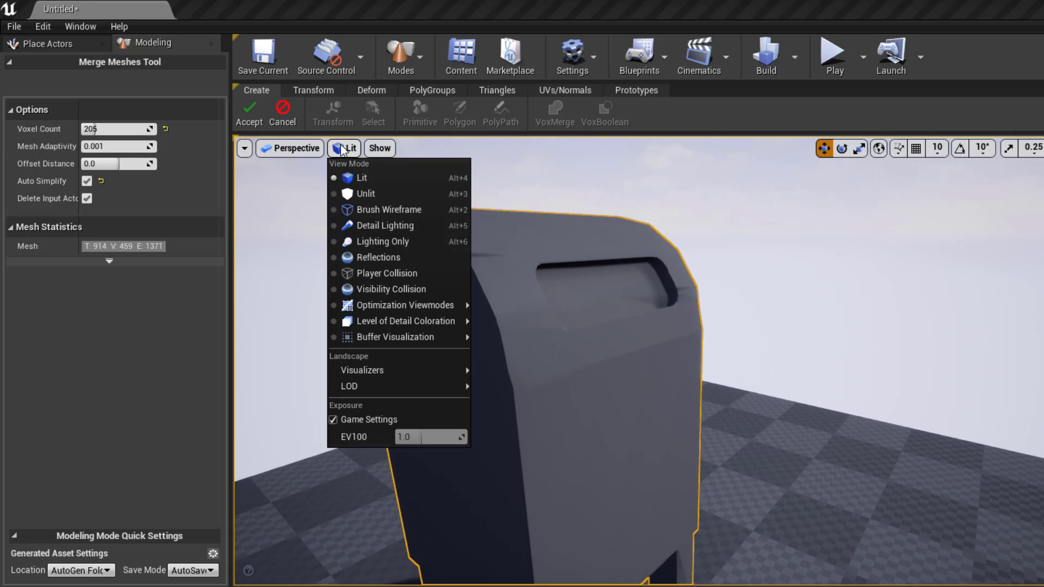
left_click(362, 206)
left_click_drag(370, 217, 428, 214, "alt")
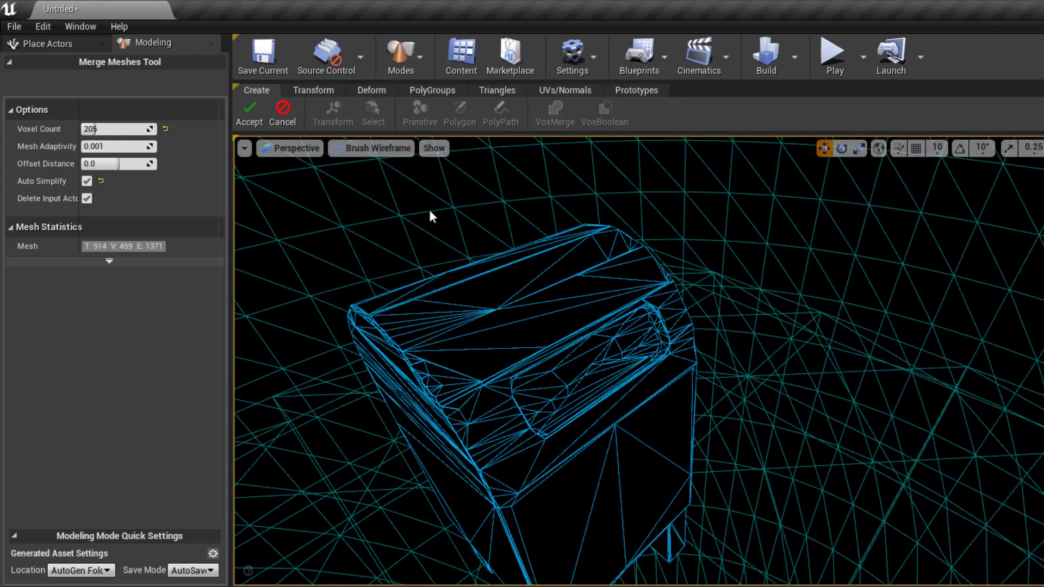
left_click(255, 112)
- Switch the viewport back to Lit and orbit to the mailbox's left side
left_click_drag(304, 217, 242, 128, "alt")
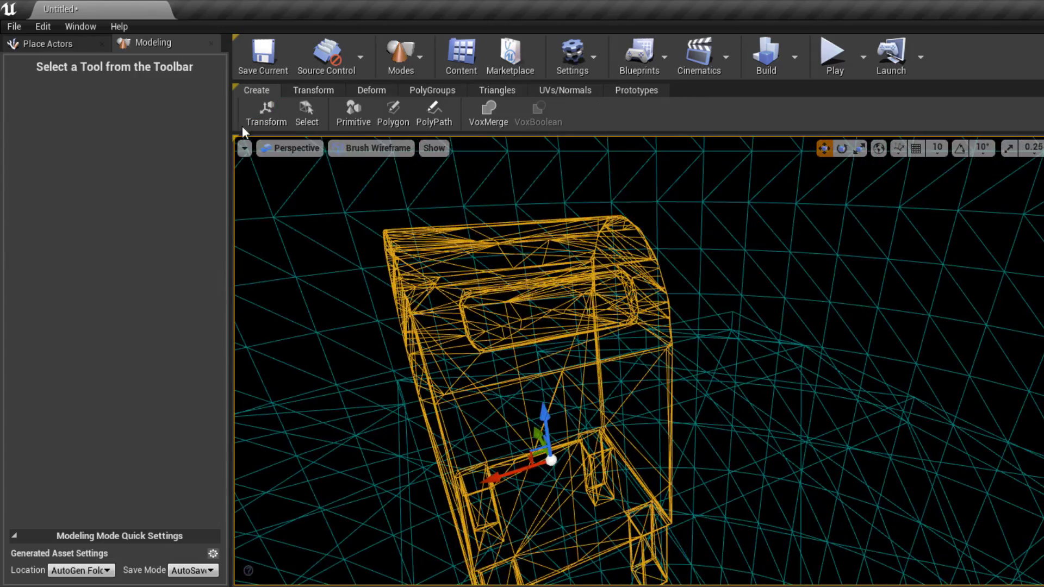
left_click(362, 149)
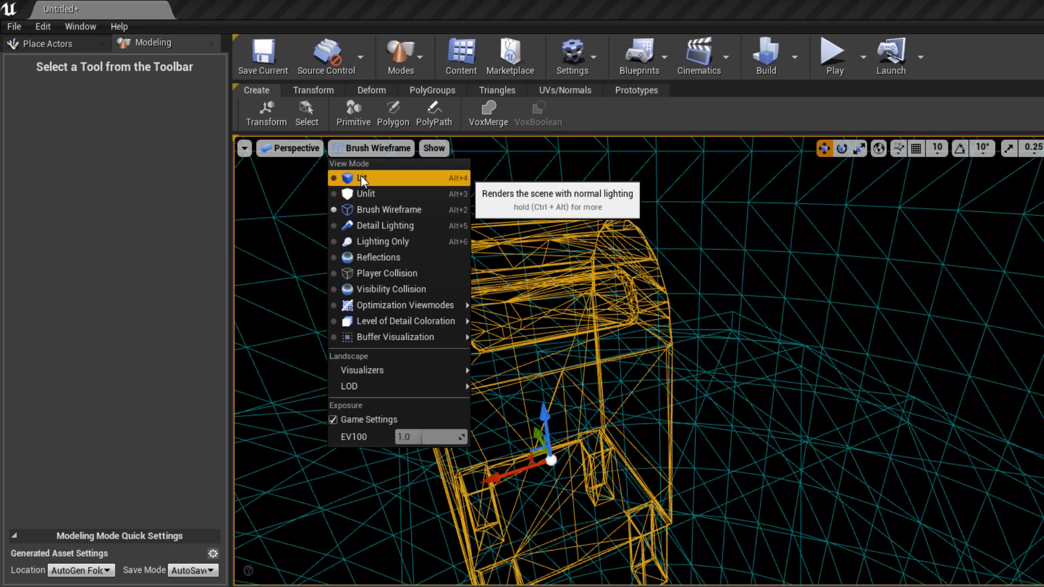
left_click(360, 175)
left_click_drag(508, 293, 568, 309, "alt")
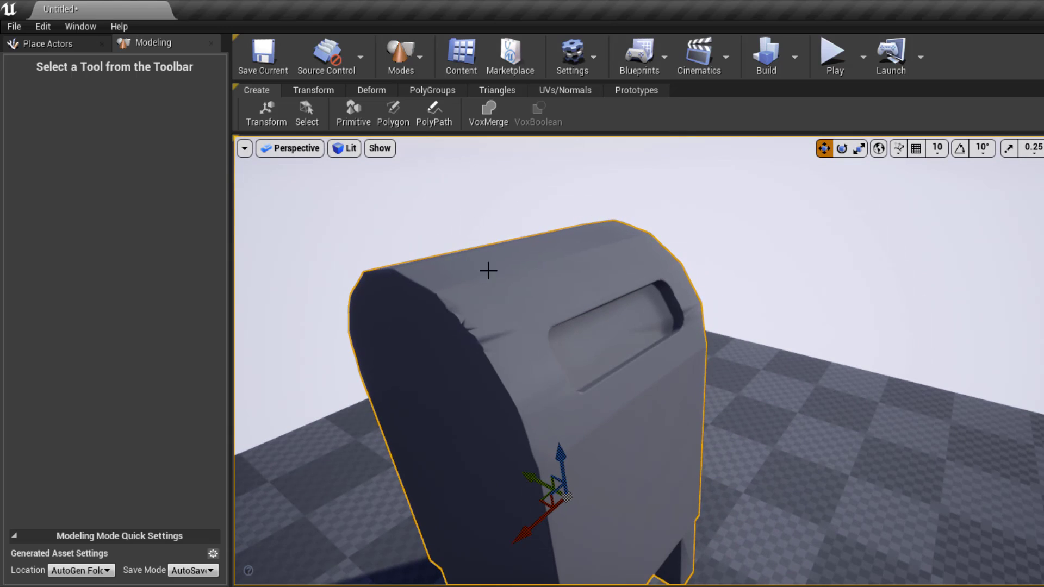
- Start DynaSculpt on the mailbox with Move as the primary brush type
left_click(371, 89)
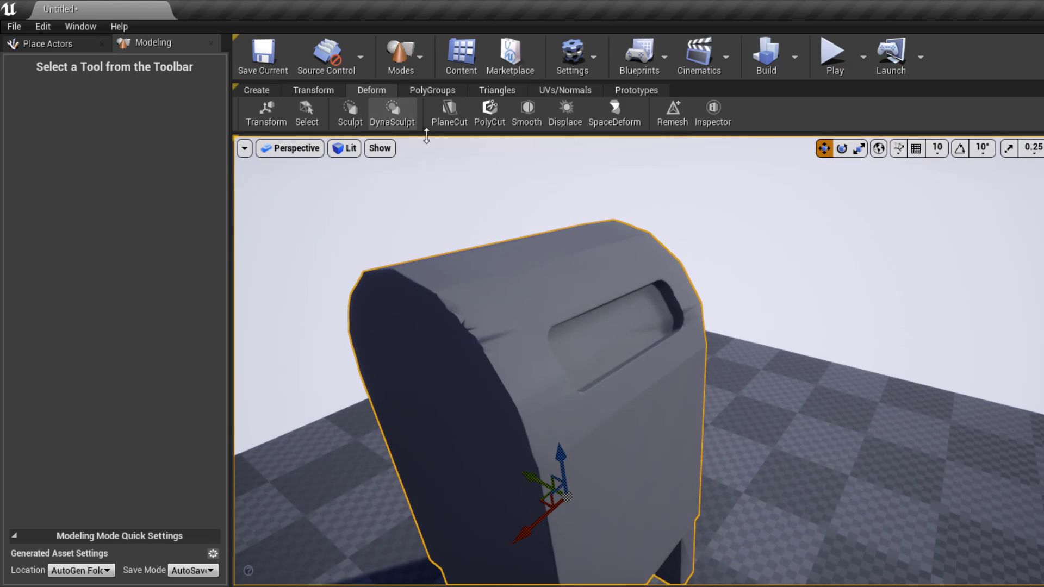
left_click(349, 111)
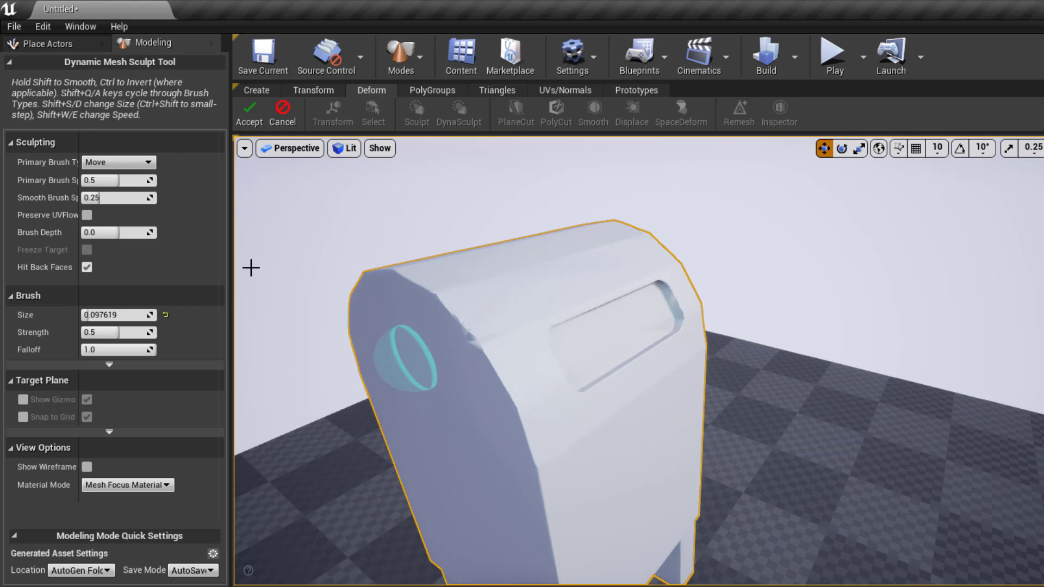
left_click(119, 163)
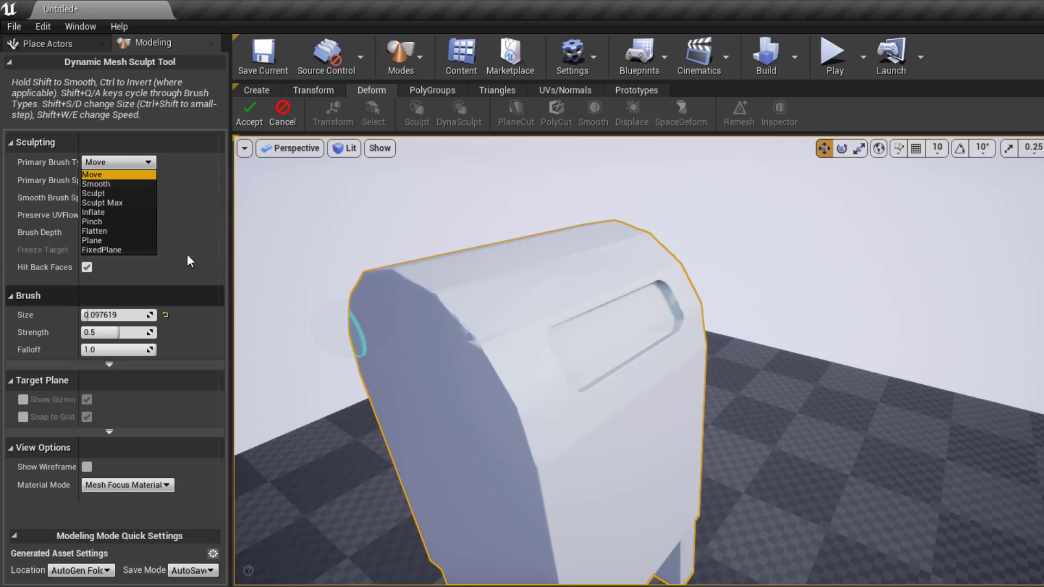
left_click(106, 174)
- Pull the mailbox's upper edge with the Move brush, inspect it, then cancel the sculpt
mouse_move(443, 306)
left_mouse_down()
mouse_move(431, 298)
mouse_move(441, 306)
left_mouse_up()
left_click_drag(372, 386, 648, 443, "alt")
scroll(434, 405, "down", 5)
scroll(573, 319, "up", 5)
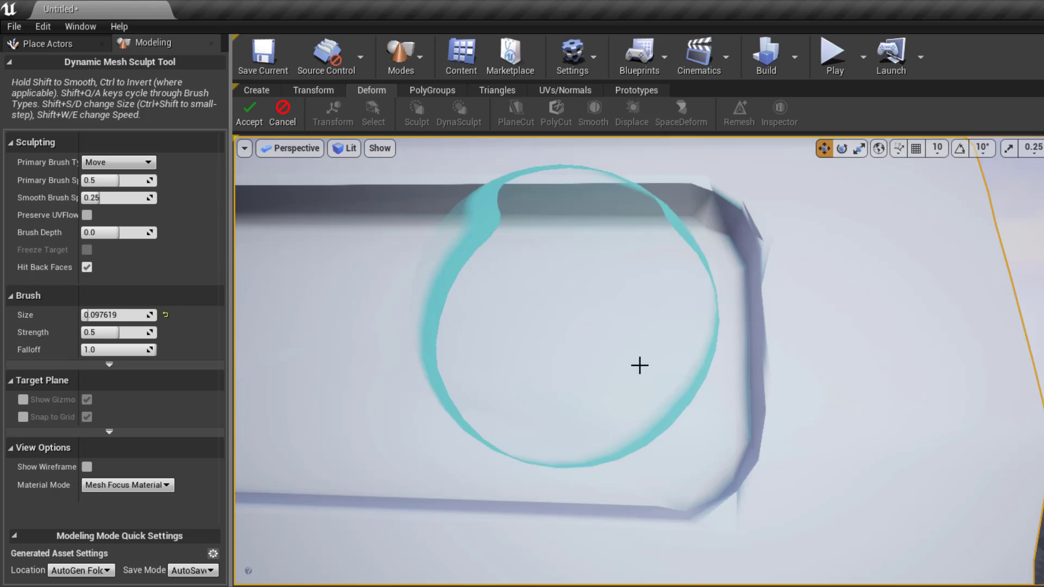
scroll(683, 375, "down", 4)
left_click_drag(690, 375, 737, 367, "alt")
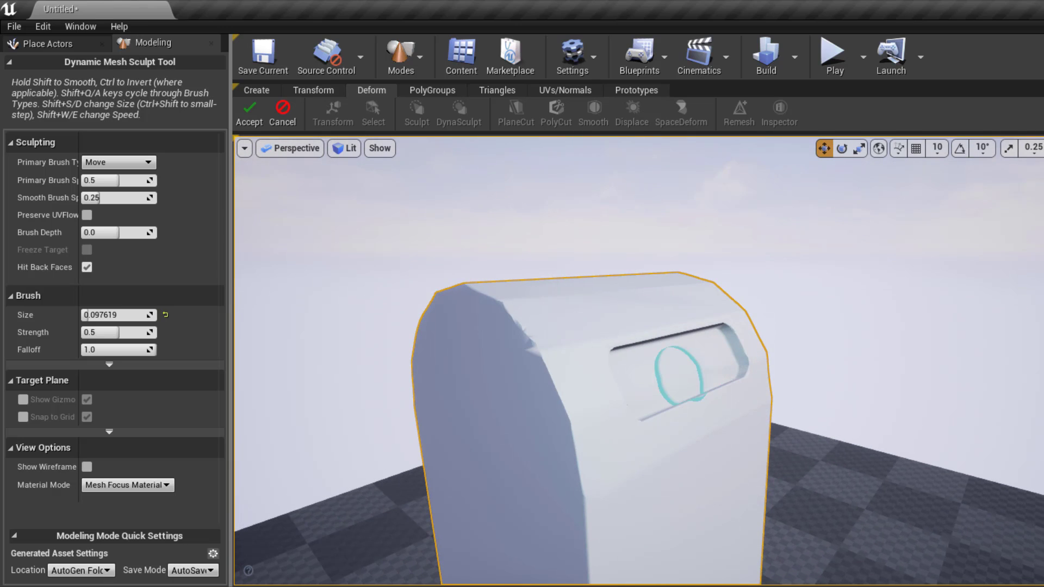
left_click(284, 112)
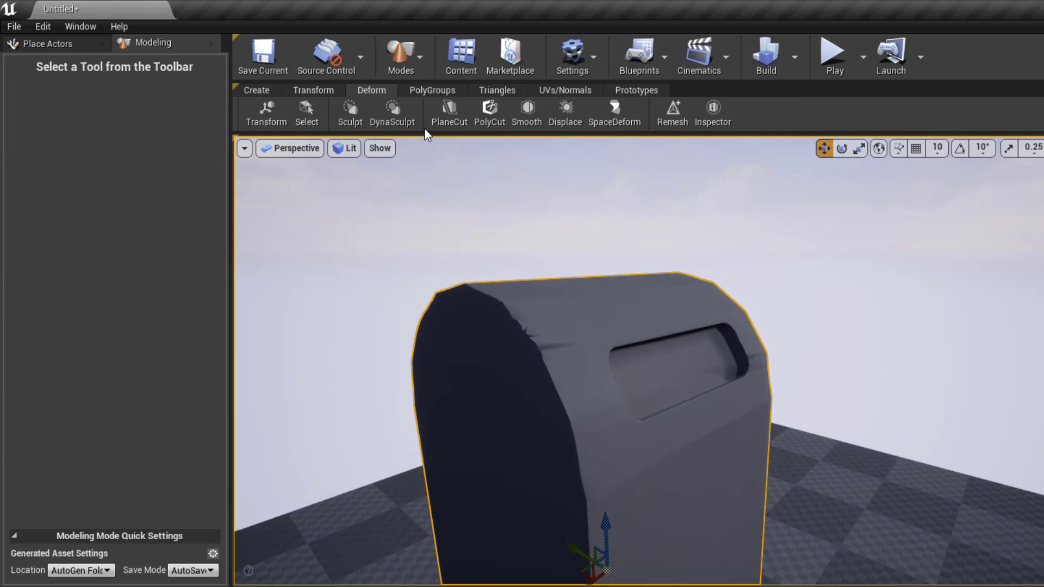
- Browse the PolyGroups, Deform and Transform tool sets, ending on Triangles with the mailbox selected
left_click(396, 113)
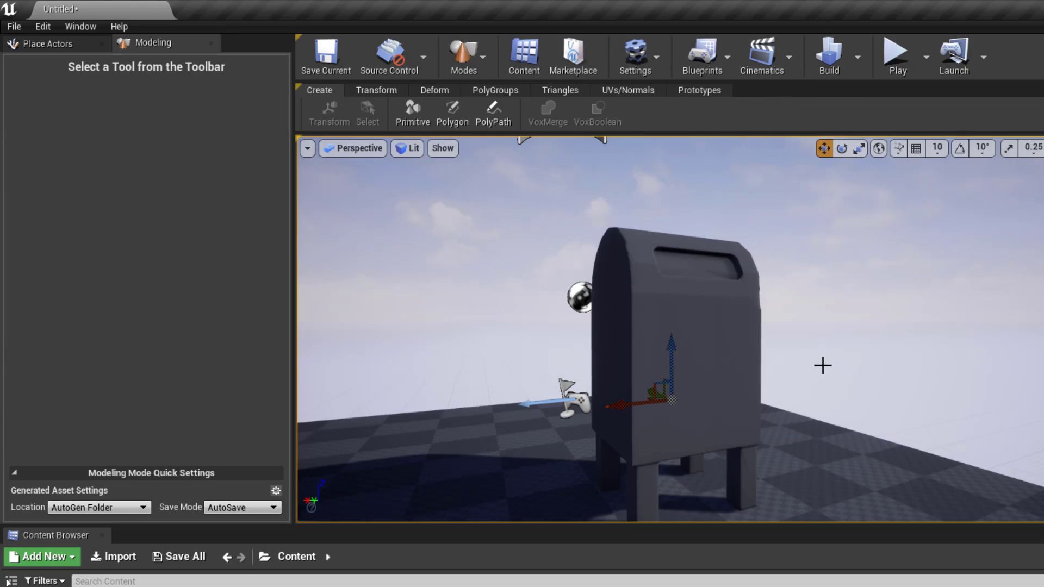
mouse_move(822, 364)
right_mouse_down()
mouse_move(697, 357)
mouse_move(748, 396)
mouse_move(788, 370)
mouse_move(729, 375)
mouse_move(771, 366)
mouse_move(750, 372)
right_mouse_up()
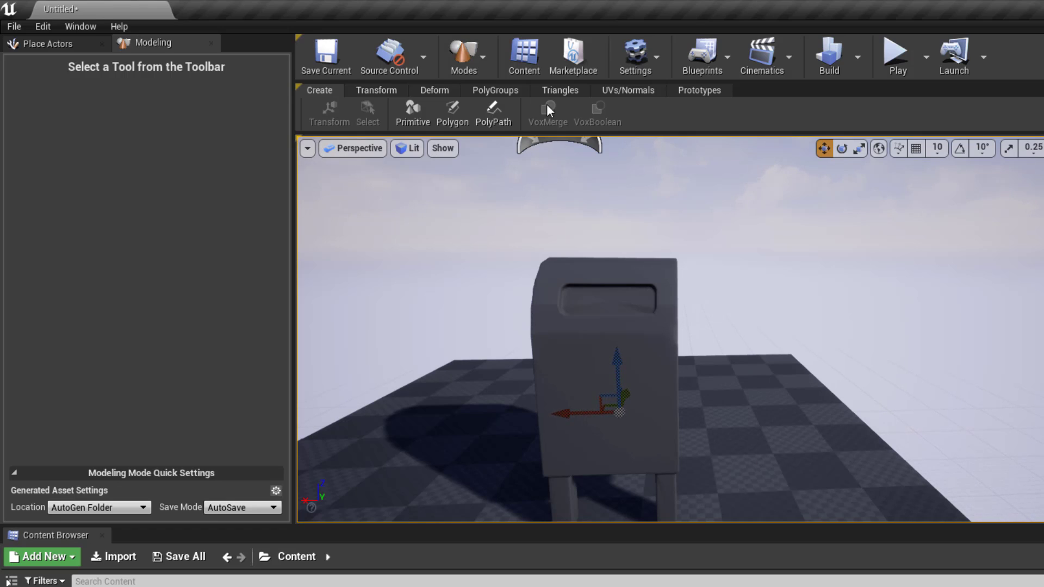
left_click(491, 92)
left_click(434, 93)
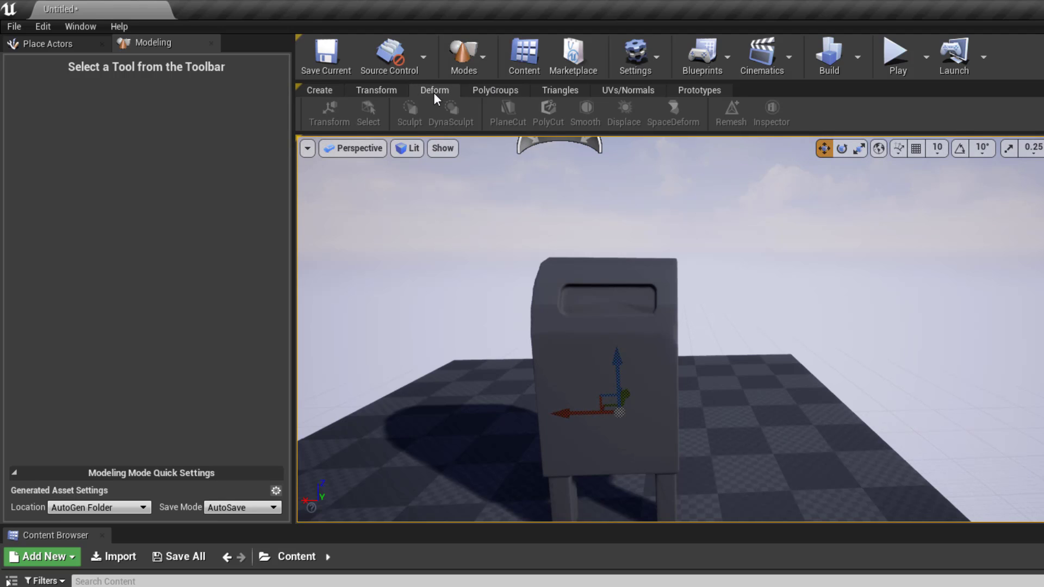
left_click(396, 91)
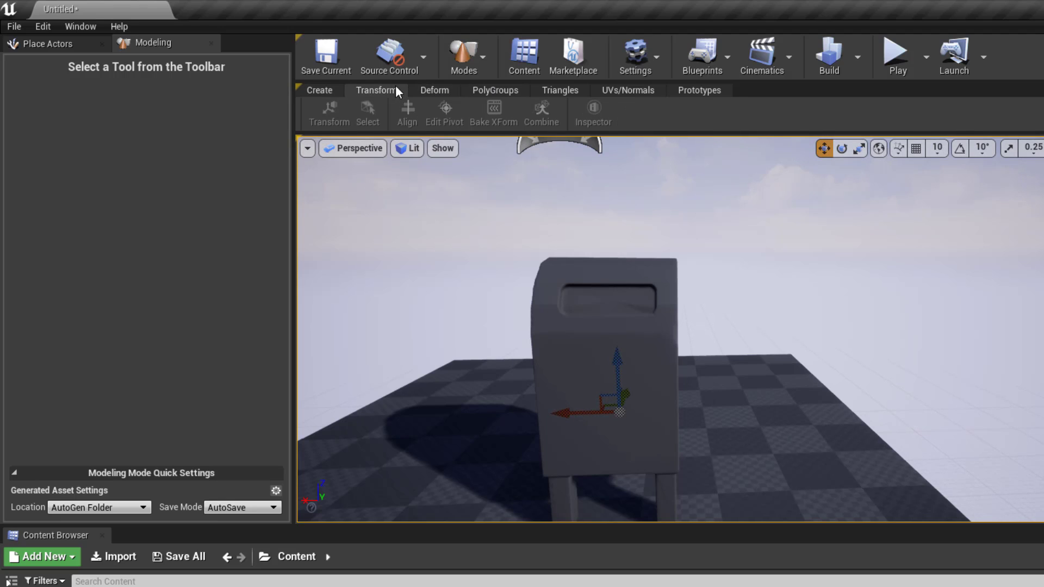
left_click(575, 90)
left_click(617, 311)
left_click_drag(737, 357, 804, 353, "alt")
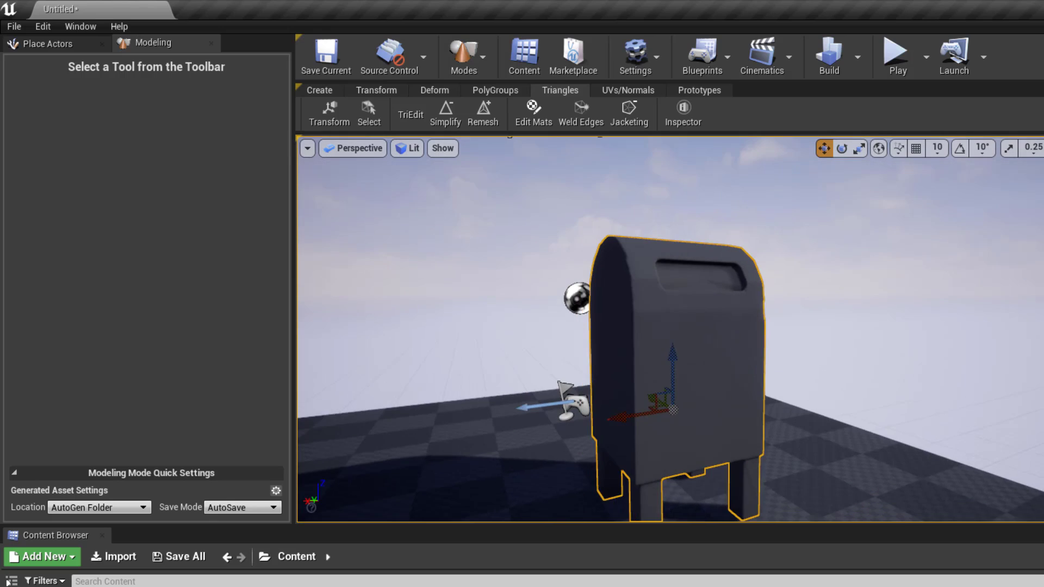
mouse_move(737, 357)
right_mouse_down("alt")
mouse_move(693, 356)
mouse_move(734, 356)
right_mouse_up("alt")
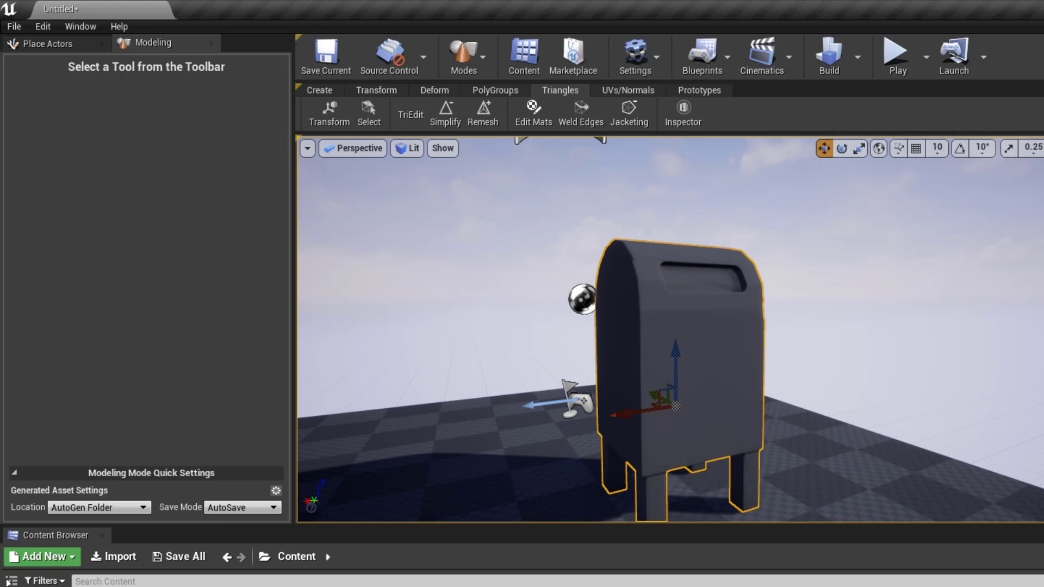
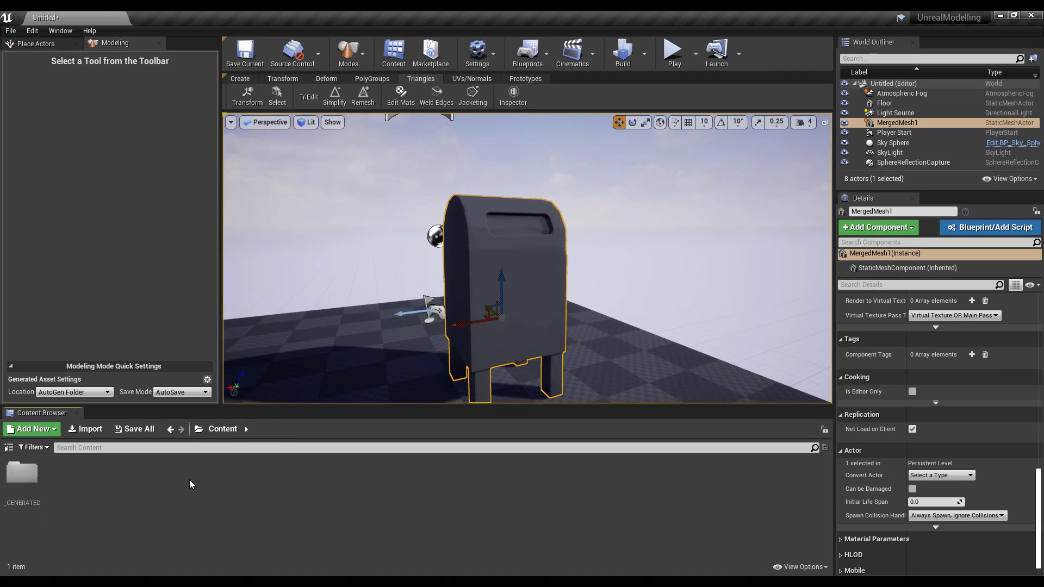
- Create a new basic material in the Content Browser and drop it onto the mailbox mesh
right_click(190, 480)
left_click(230, 241)
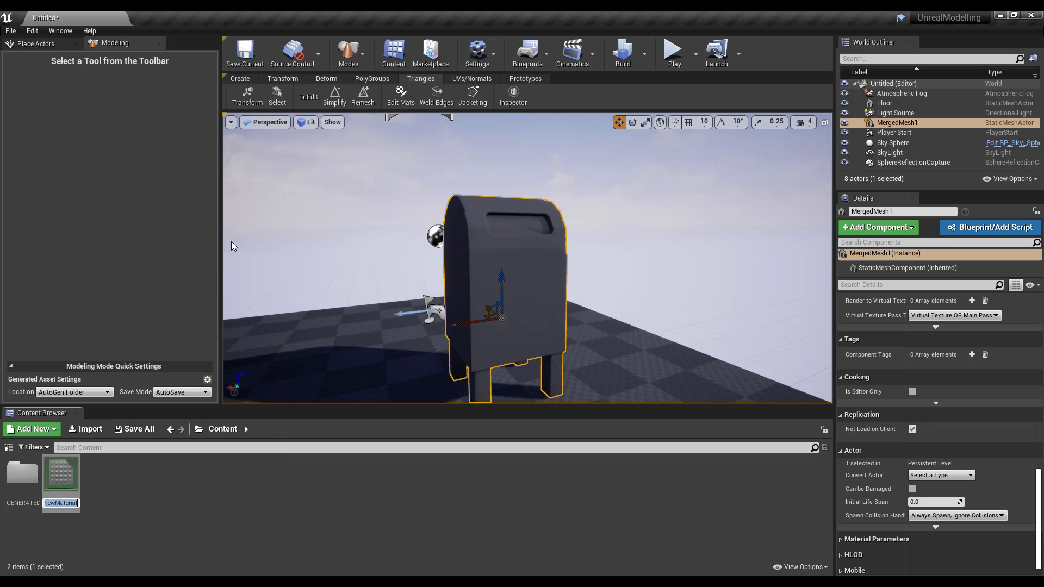
left_click_drag(61, 495, 497, 281)
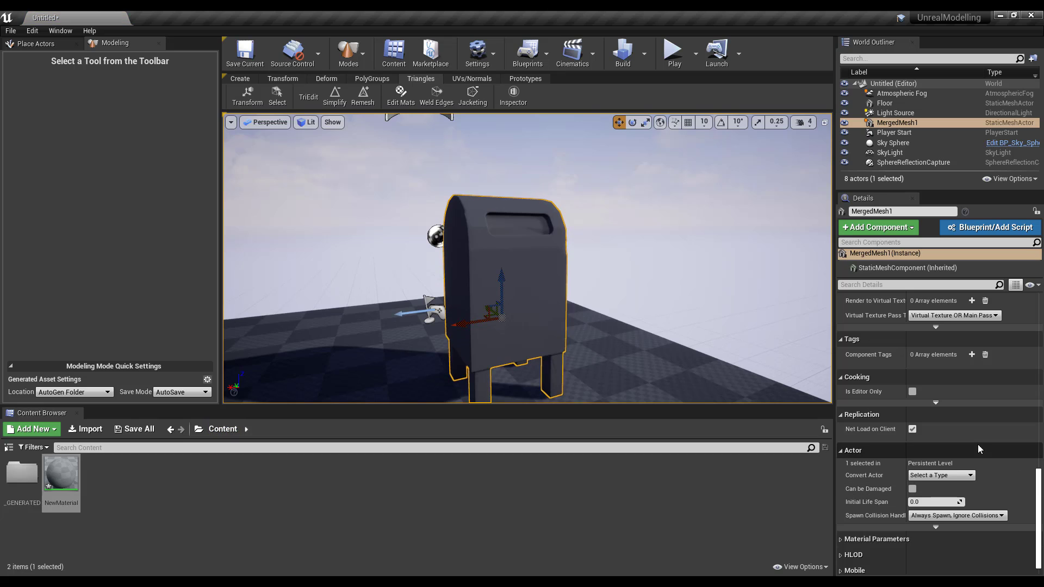
scroll(1002, 431, "up", 6)
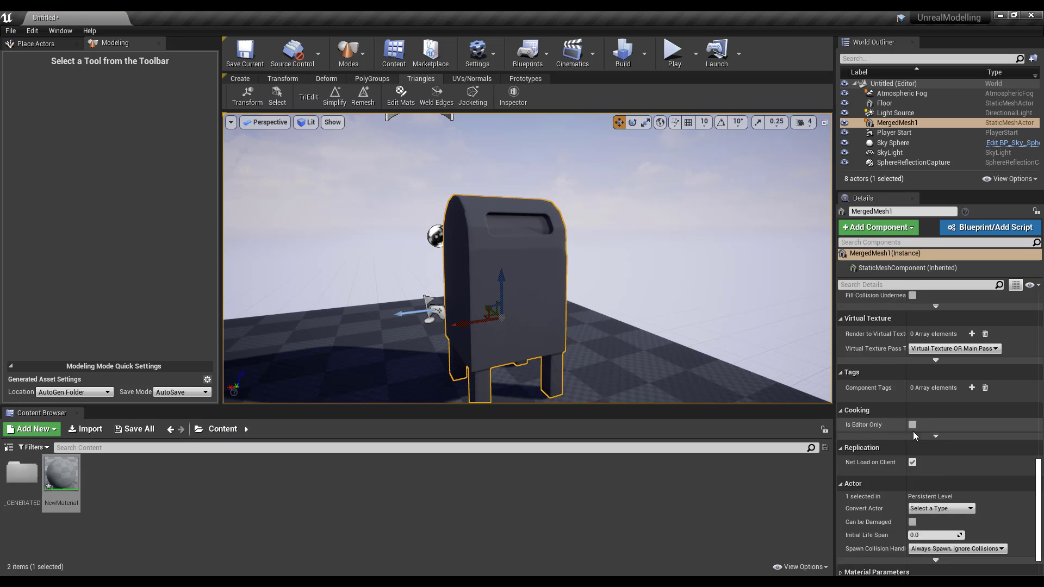
scroll(923, 433, "up", 8)
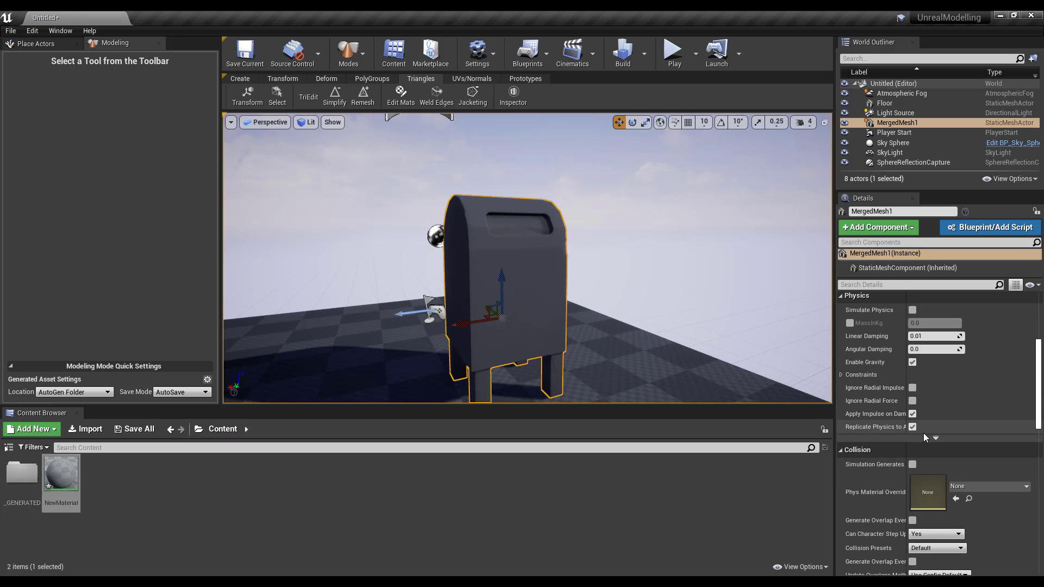
scroll(923, 455, "up", 2)
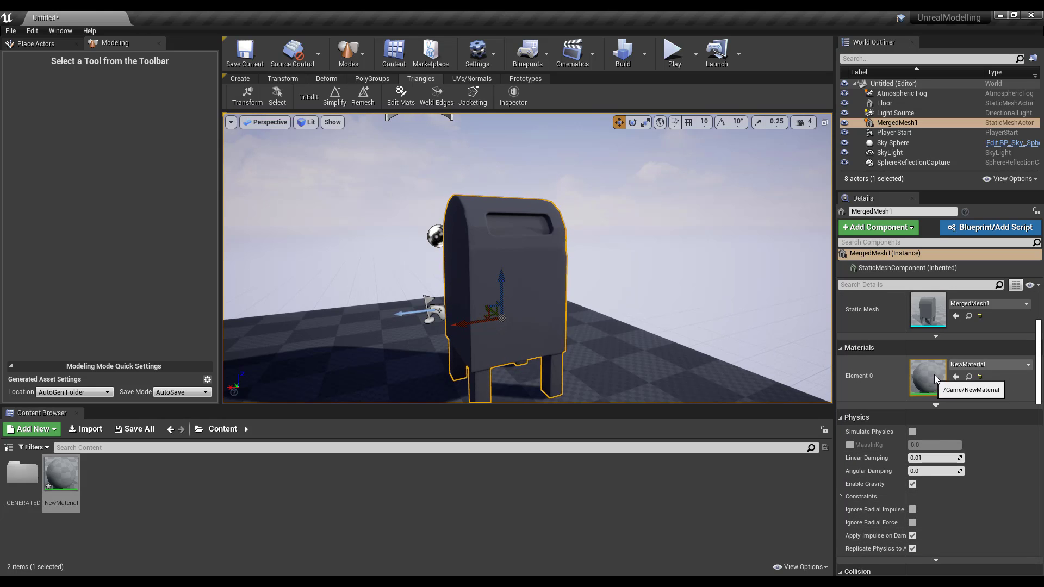
- Rename the new material to 'Bin' and open it in the Material Editor
right_click(55, 482)
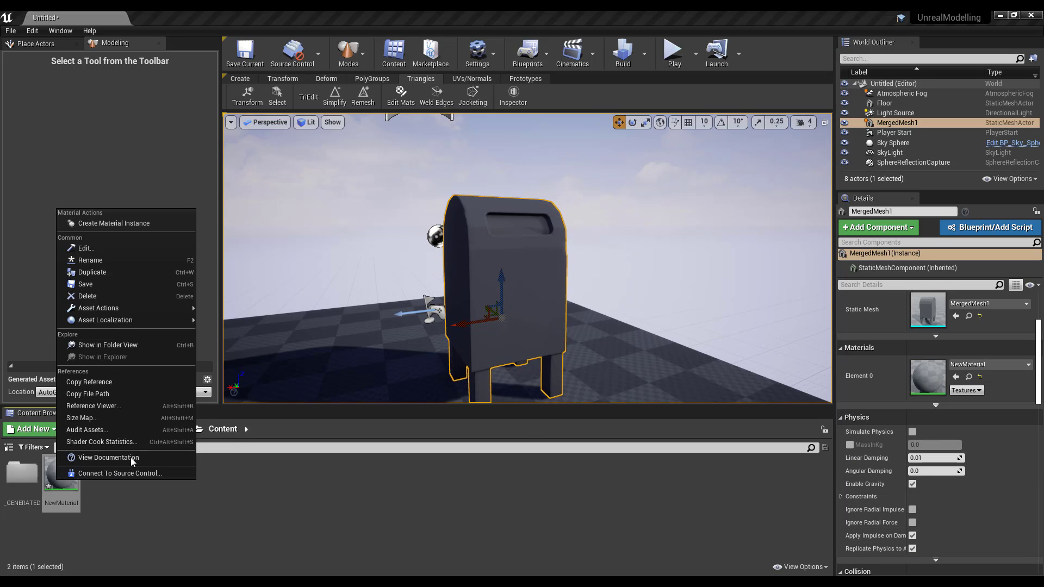
left_click(89, 260)
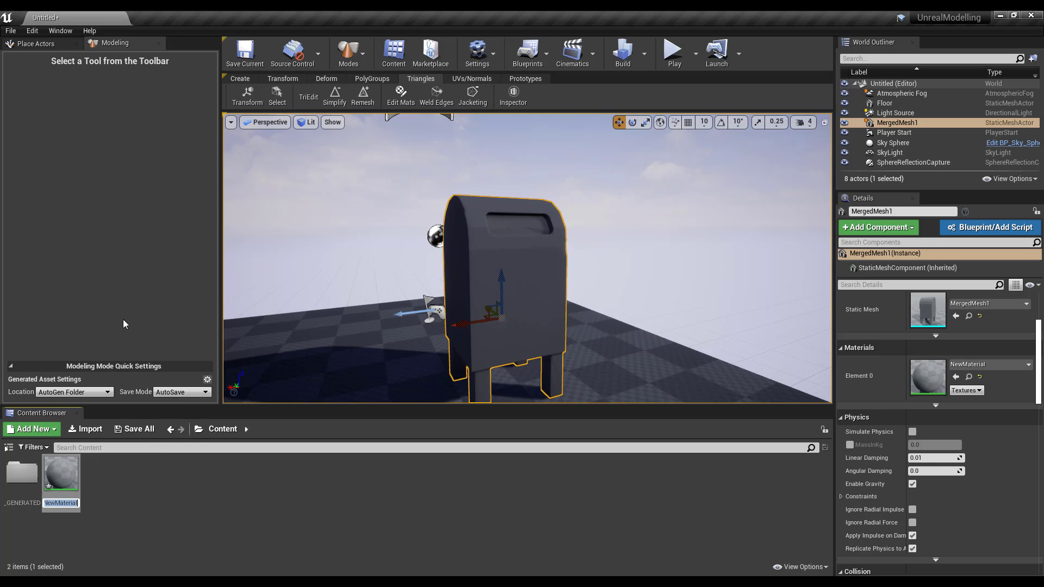
type("B")
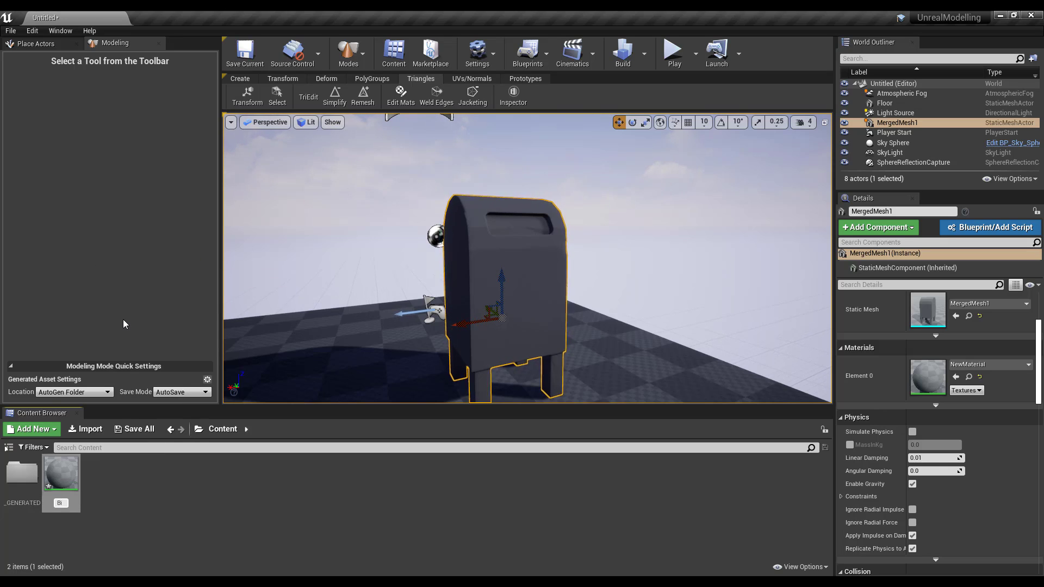
type("in")
key("Return")
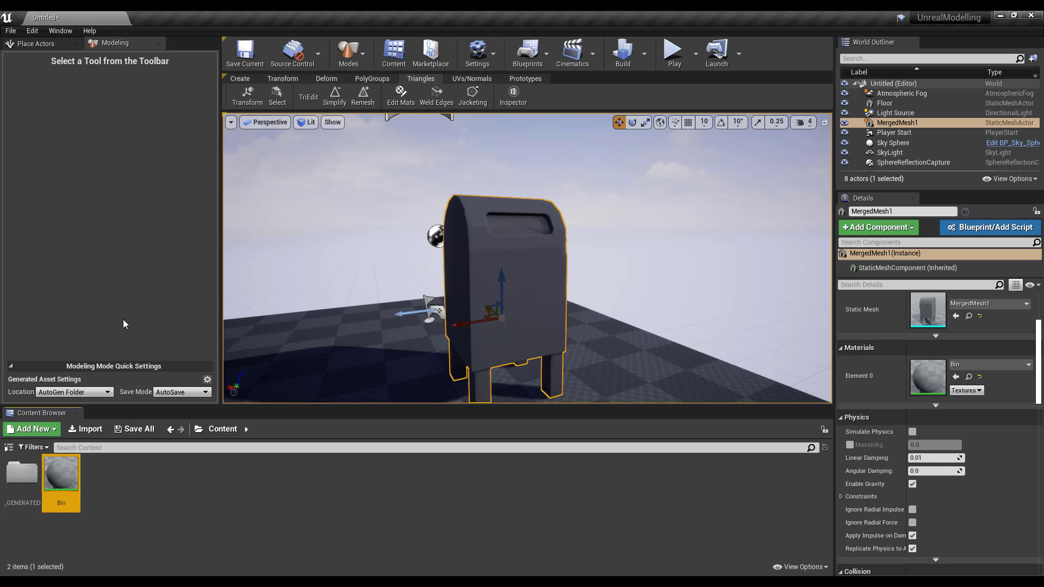
double_click(61, 475)
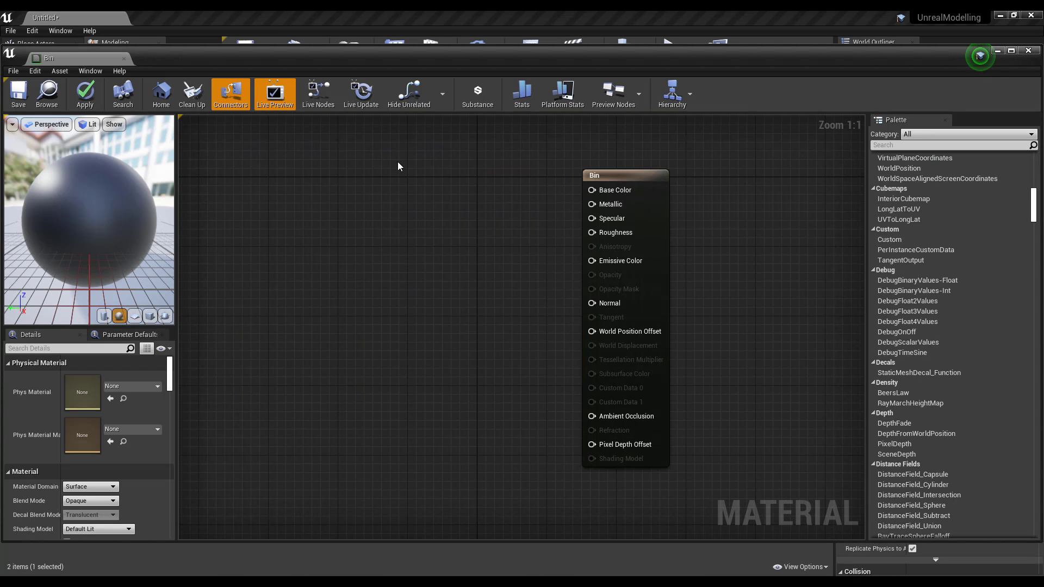
- Add a Constant3Vector node to the Bin graph and wire it into Base Color
right_click(398, 163)
type("con")
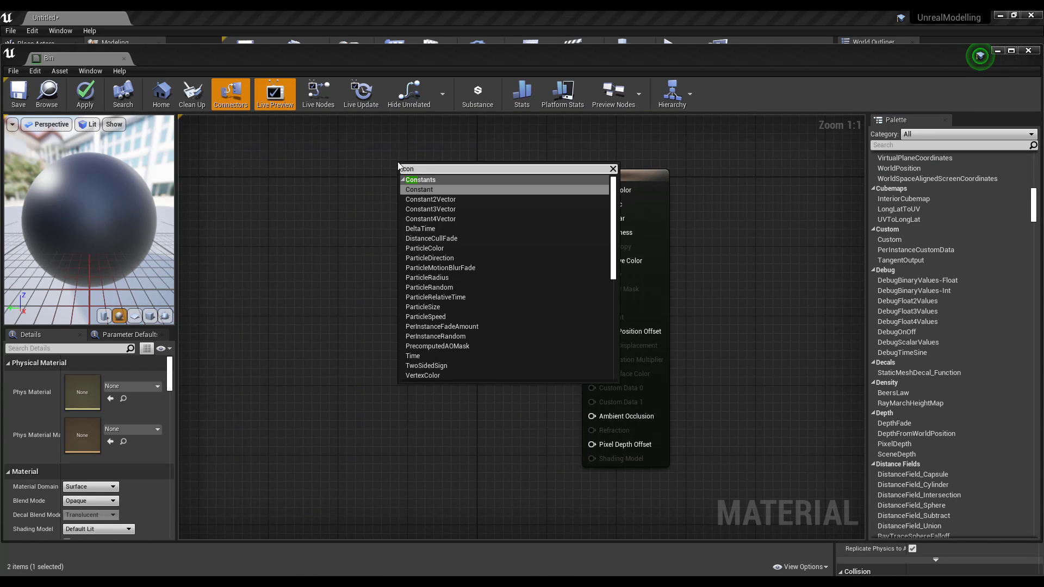
left_click(458, 208)
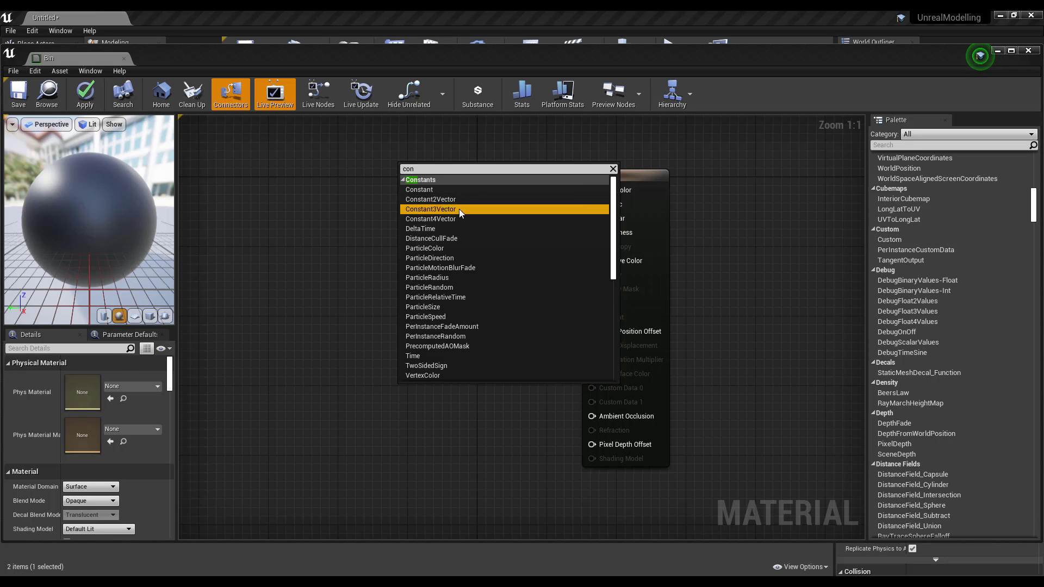
left_click_drag(437, 172, 395, 248)
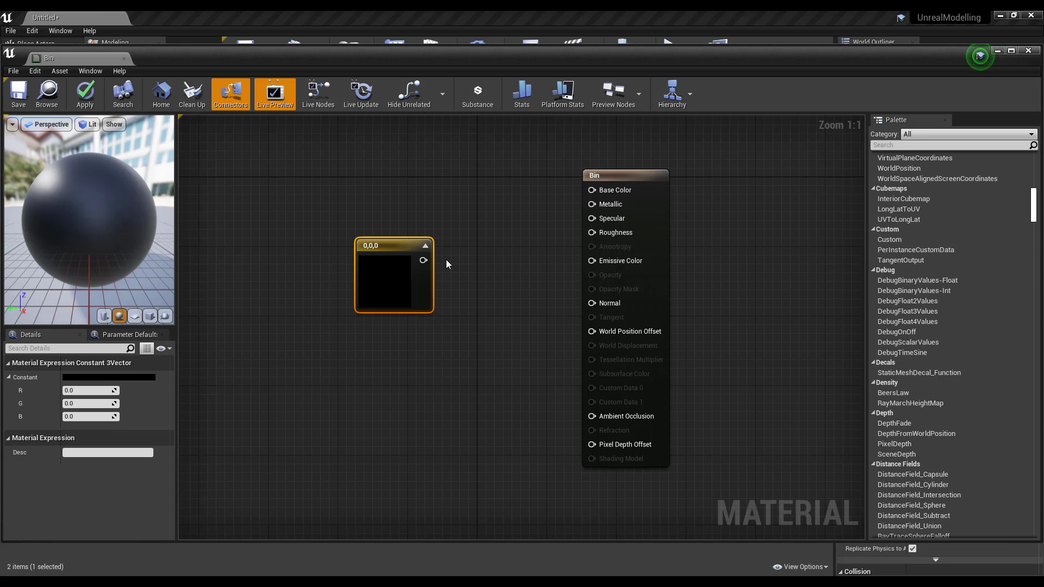
left_click_drag(429, 259, 599, 193)
- Set the constant's red value to 255, tidy the nodes, and save the Bin material
left_click(86, 390)
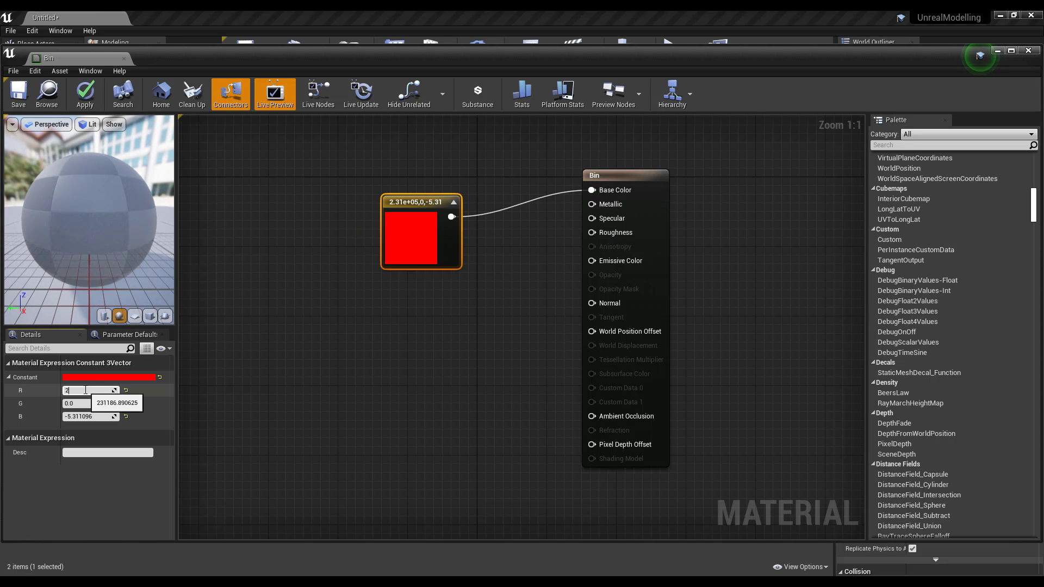
type("255")
key("Tab")
key("Tab")
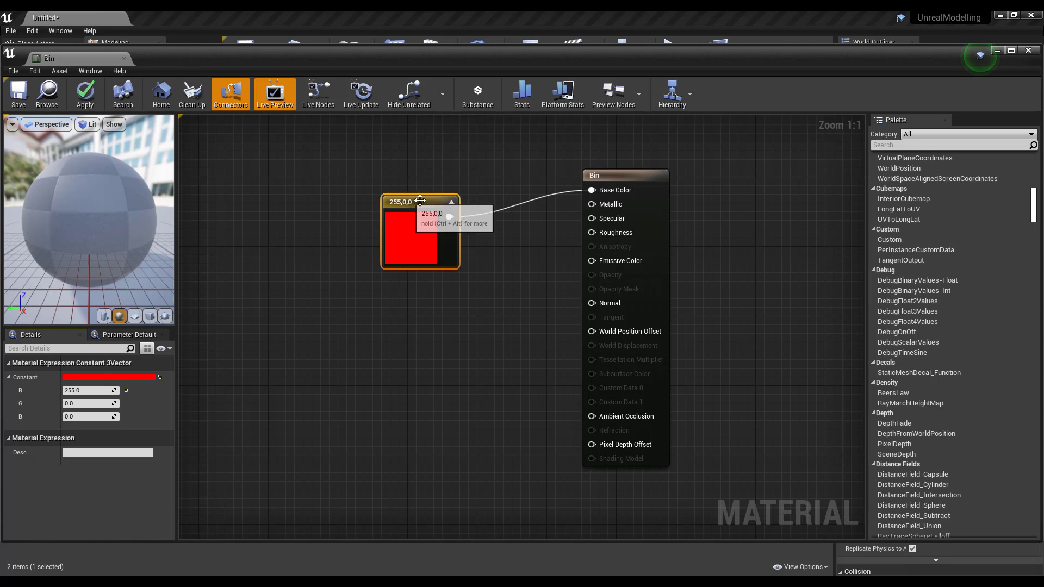
left_click_drag(419, 201, 436, 184)
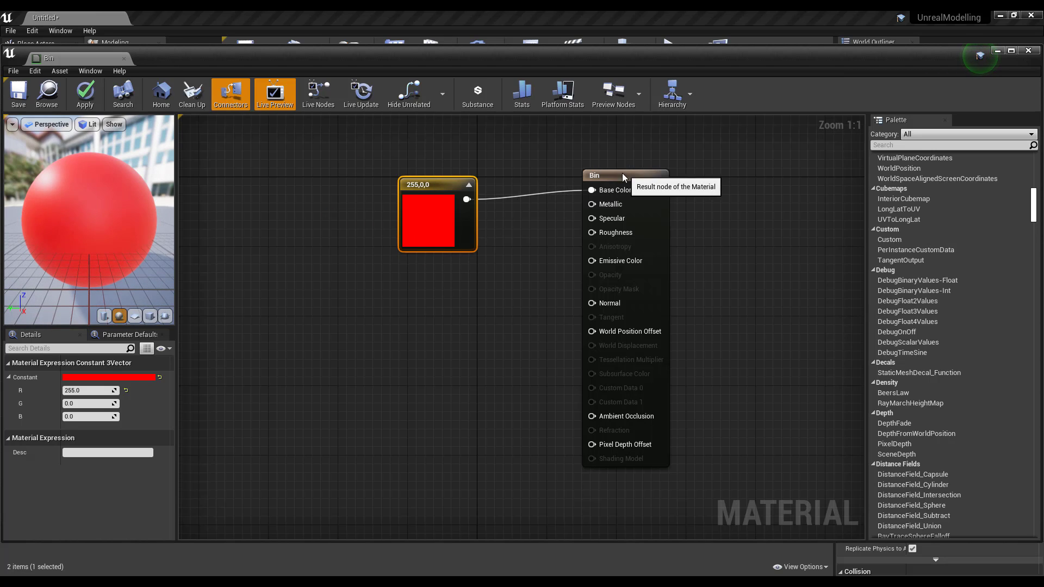
left_click_drag(623, 175, 604, 175)
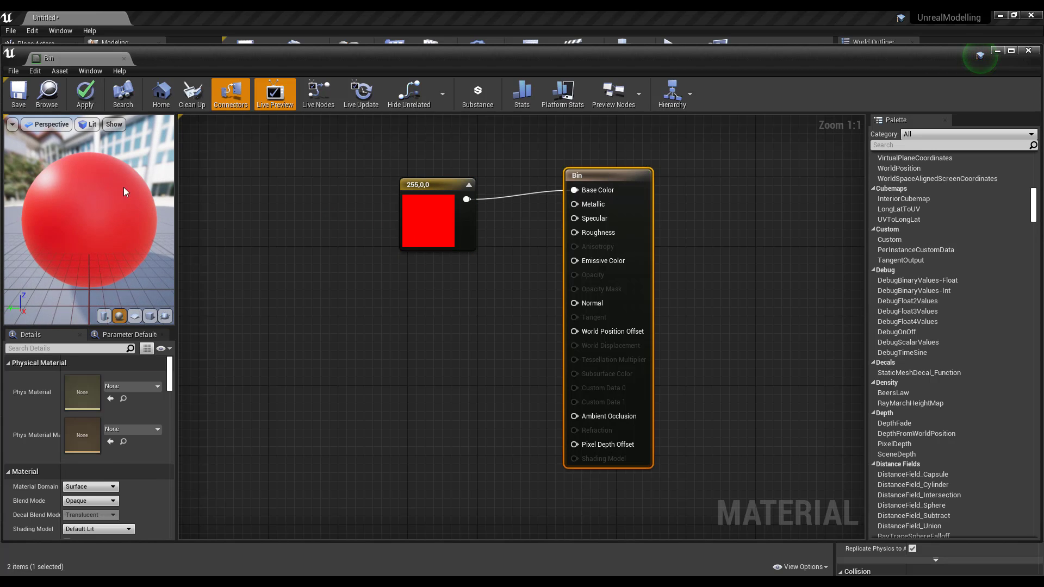
left_click(19, 92)
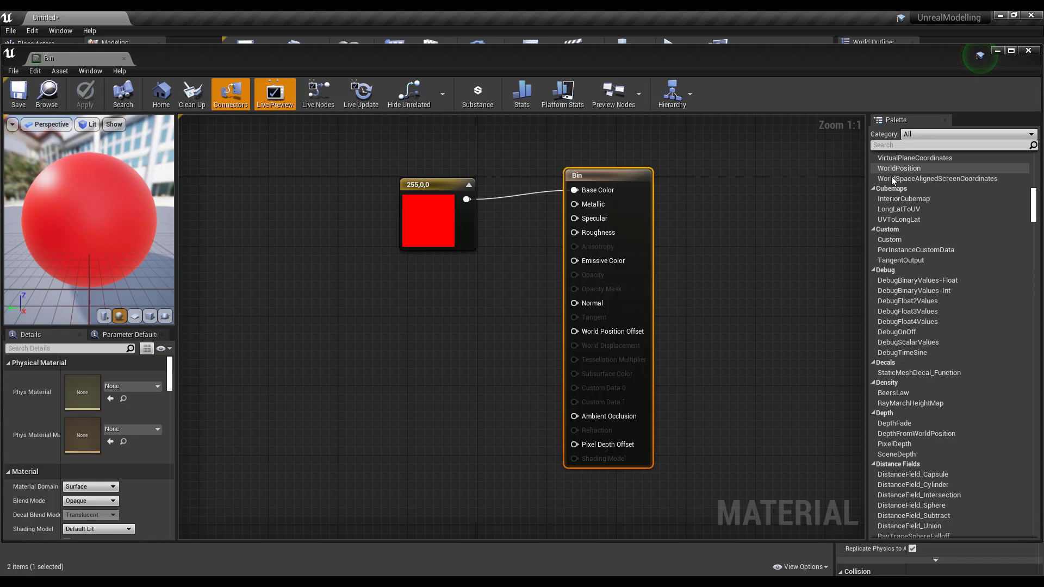
- Close the material editor and orbit the viewport to the red mailbox's side
left_click(1028, 51)
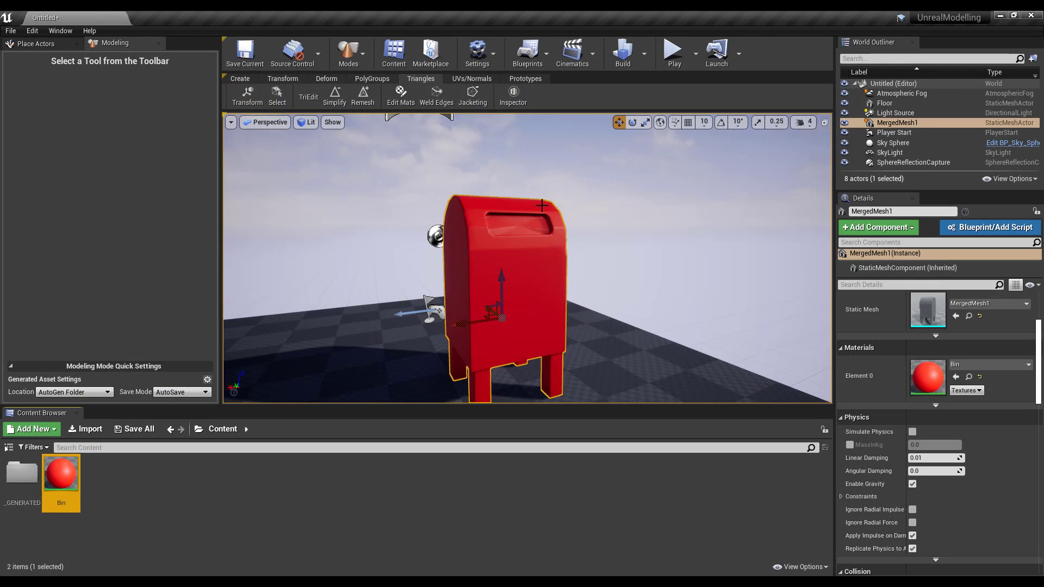
left_click_drag(668, 247, 820, 239, "alt")
left_click_drag(582, 274, 410, 269, "alt")
- Reopen Bin and add a Noise node connected to the Metallic input
double_click(61, 473)
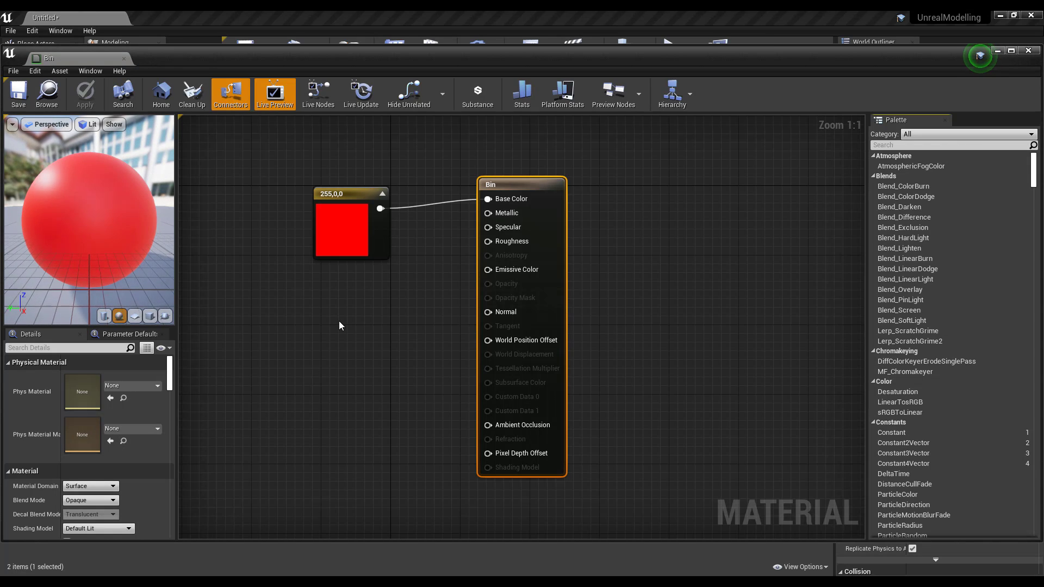
right_click(338, 321)
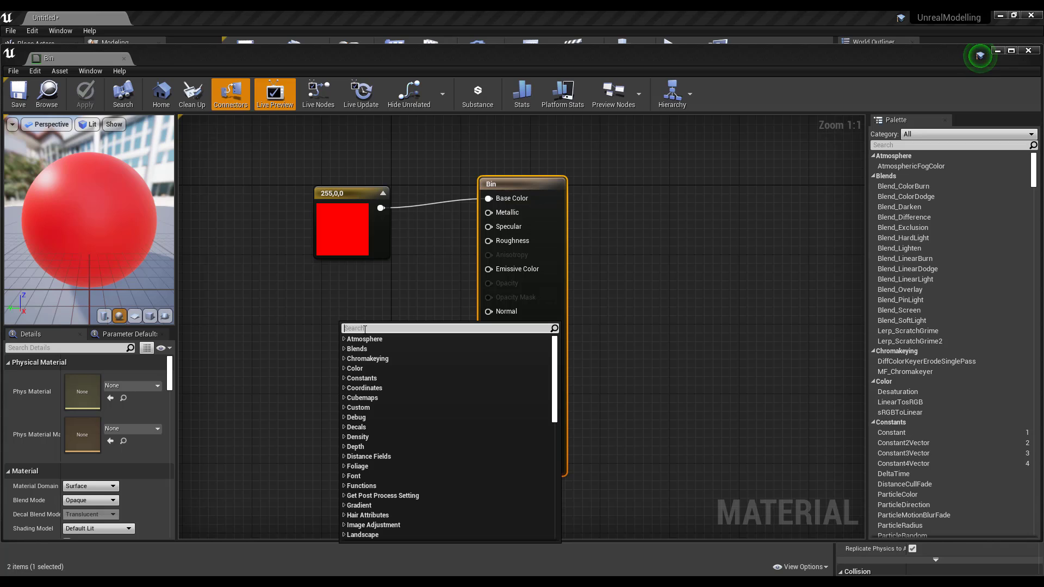
type("nois")
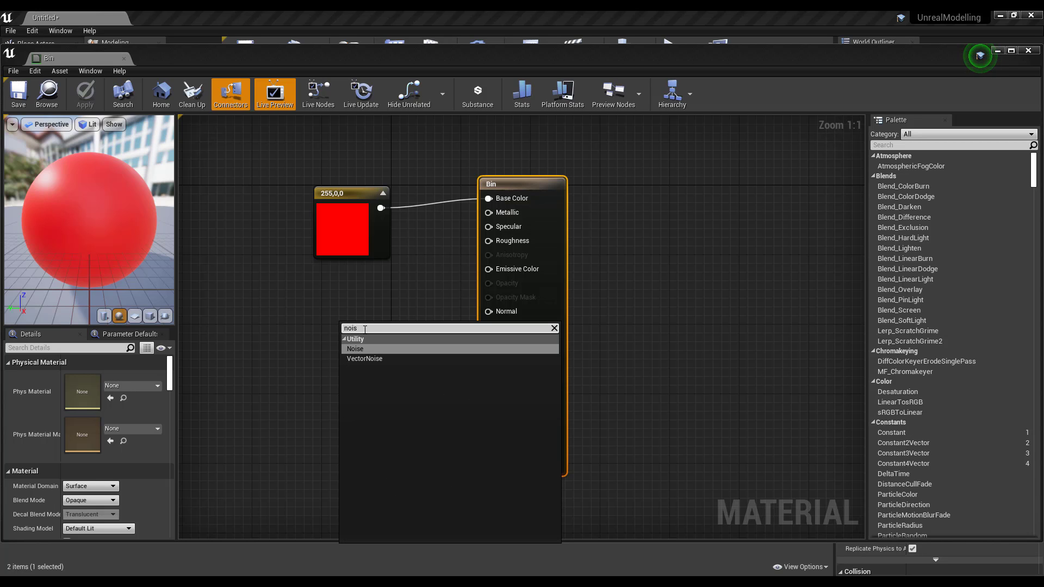
key("Return")
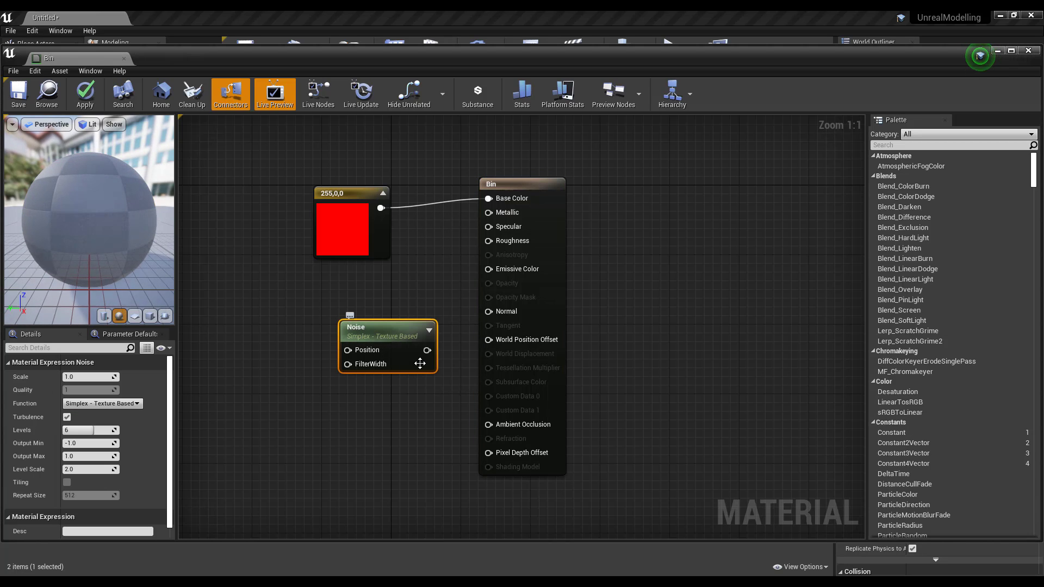
left_click_drag(433, 352, 497, 216)
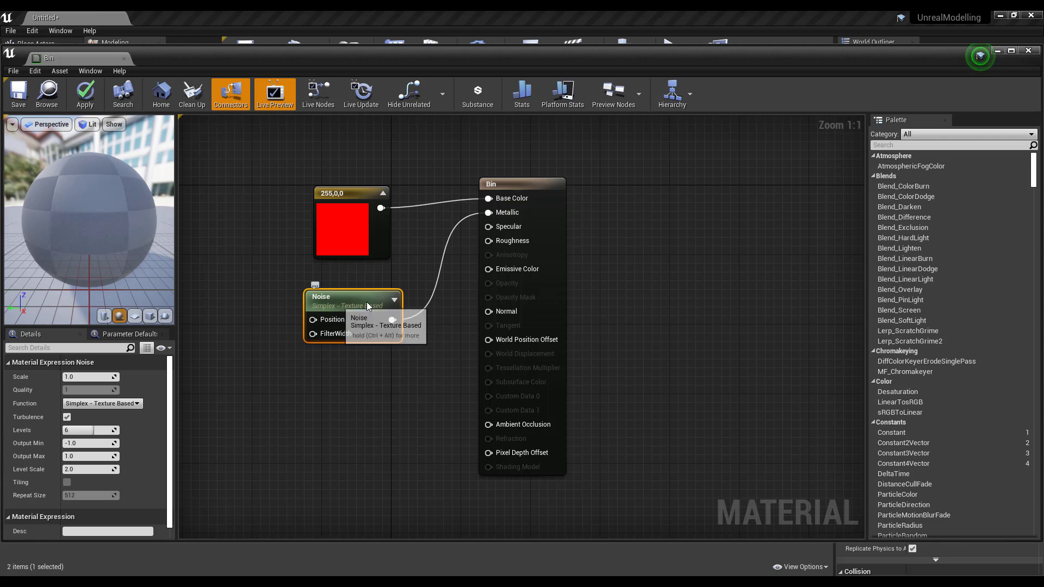
left_click_drag(332, 325, 348, 308)
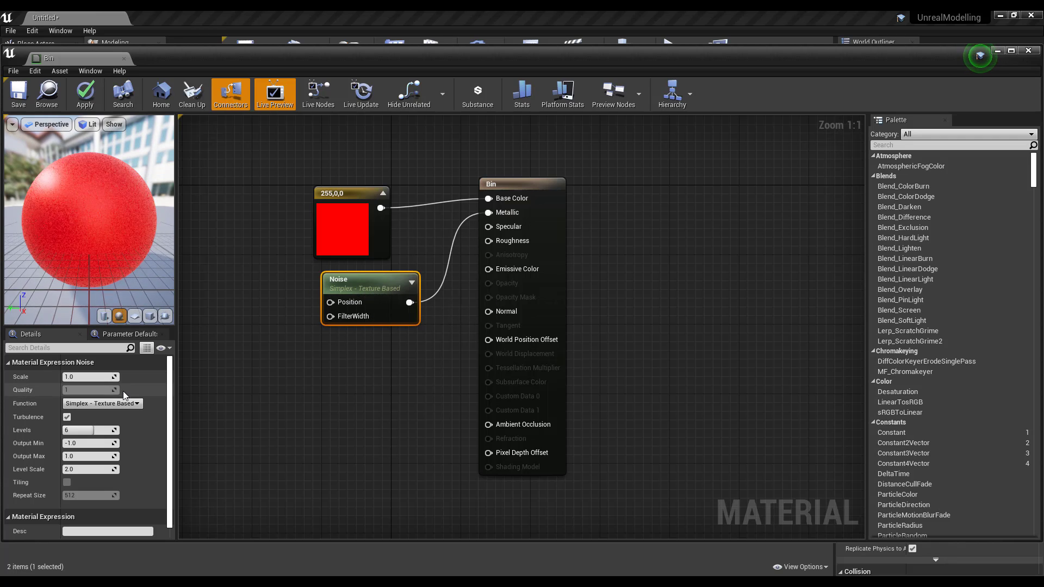
scroll(123, 213, "up", 5)
scroll(157, 257, "down", 4)
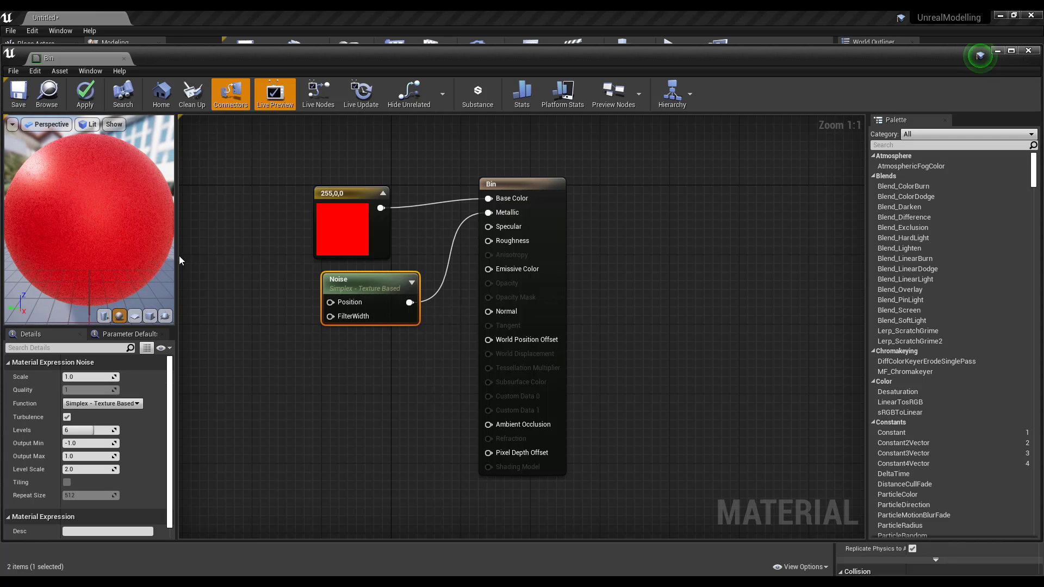
- Set the Noise scale to 0.5 and function to Fast Gradient - 3D Texture, then save
left_click_drag(179, 260, 482, 260)
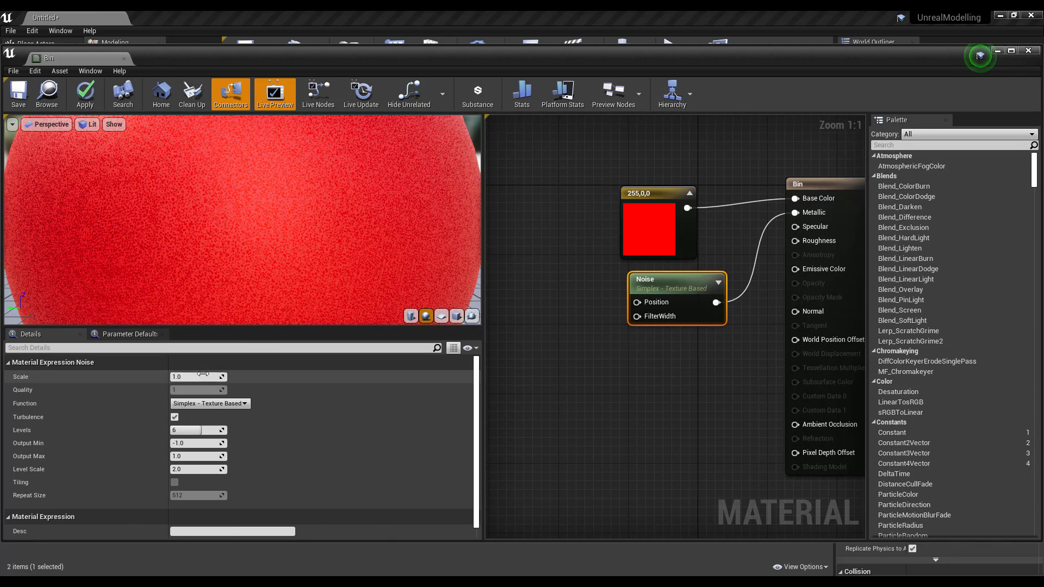
left_click_drag(181, 376, 217, 376)
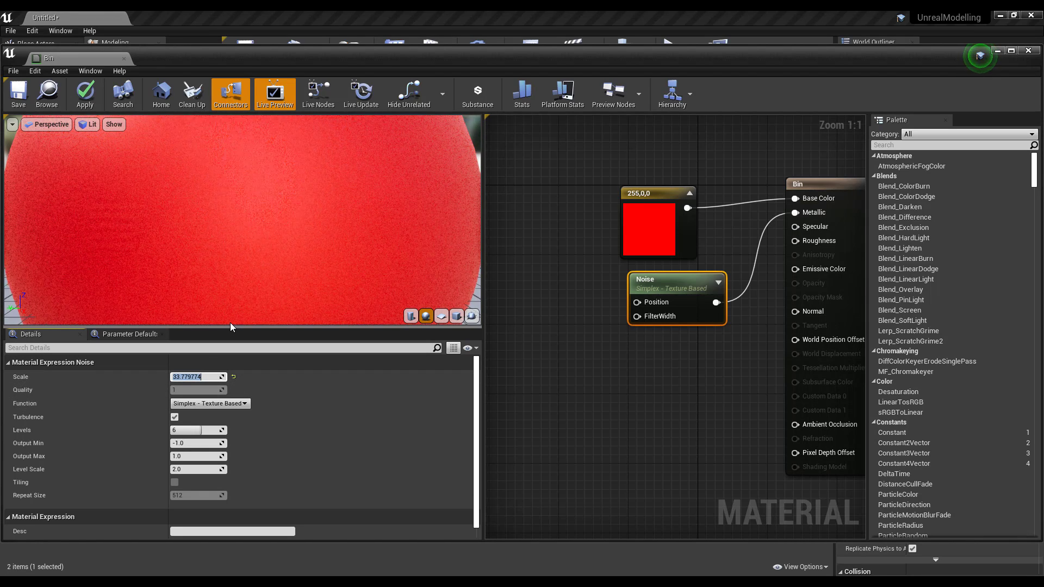
type(".0")
type("5")
key("BackSpace")
key("BackSpace")
type("5")
key("Return")
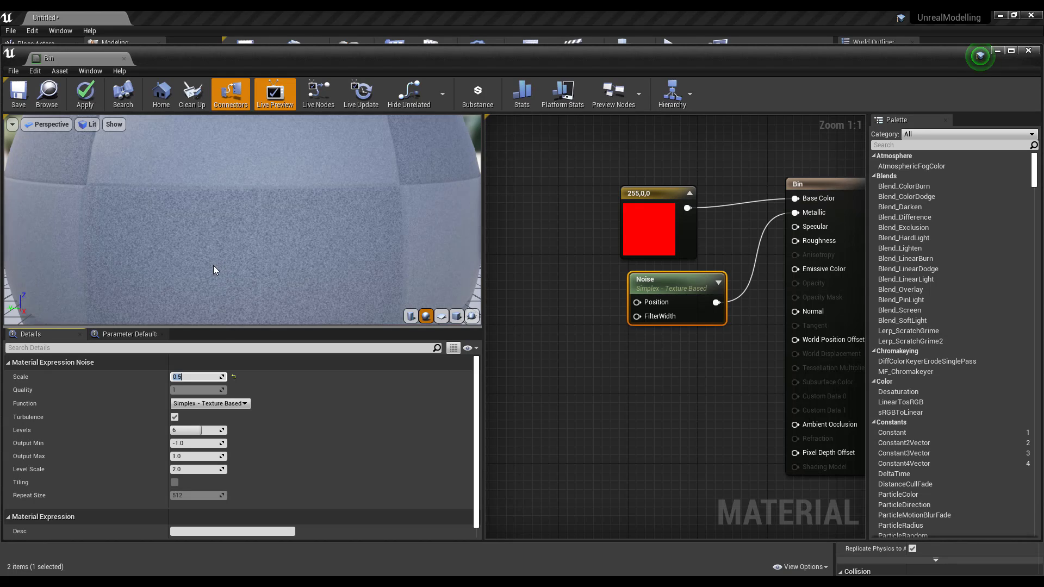
left_click(223, 403)
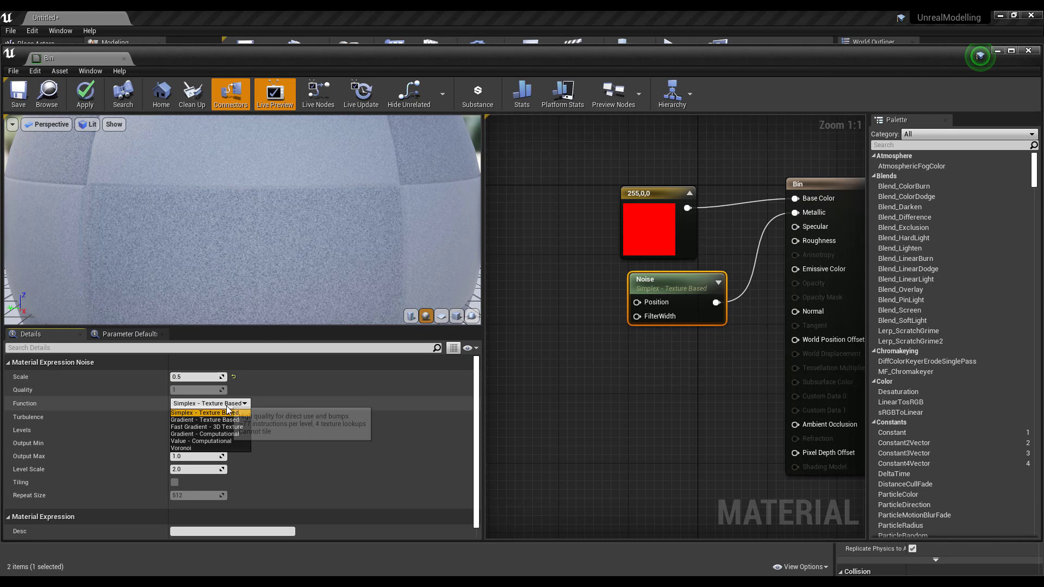
left_click(217, 426)
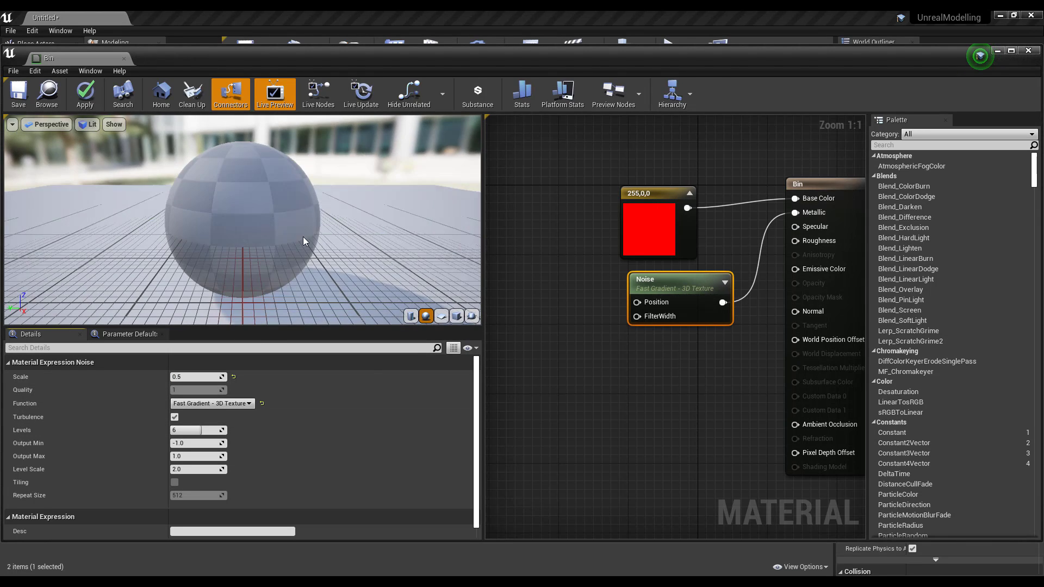
scroll(271, 212, "up", 5)
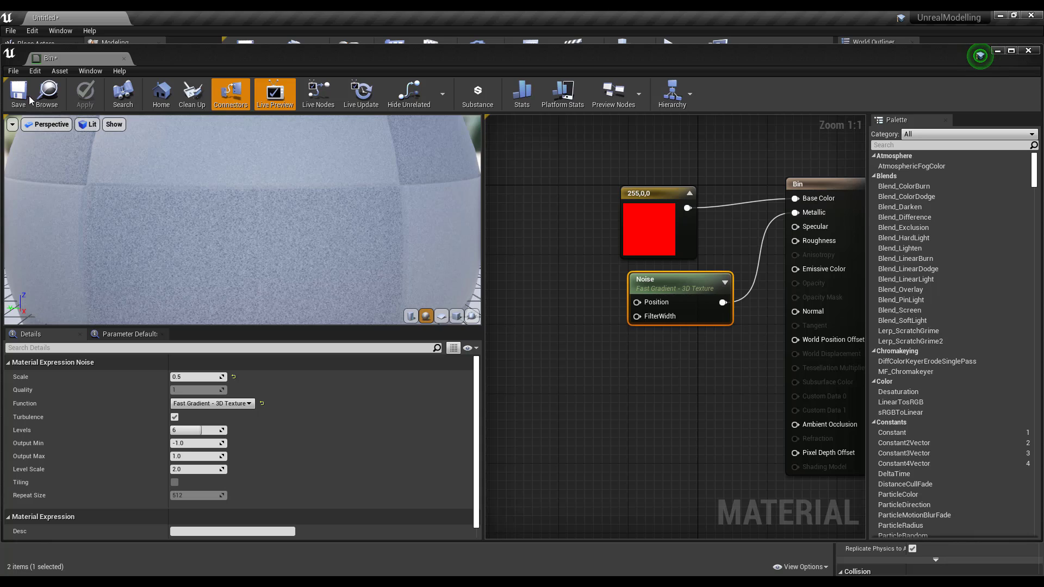
left_click(27, 95)
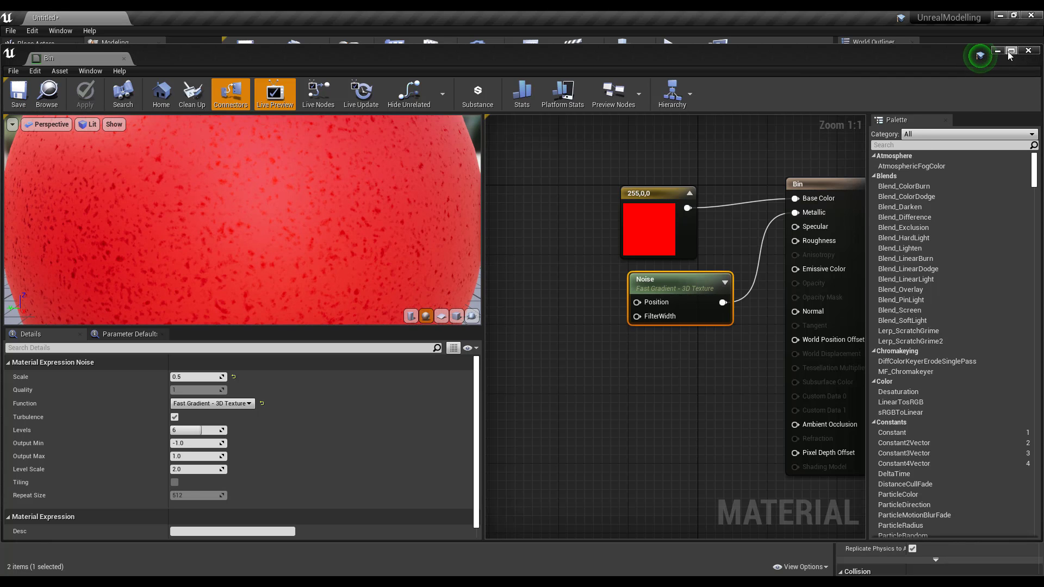
- Close the Bin editor and Alt-drag a copy of the red mailbox along the row
left_click(1028, 51)
right_click_drag(489, 266, 472, 296)
left_click_drag(489, 313, 537, 305, "alt")
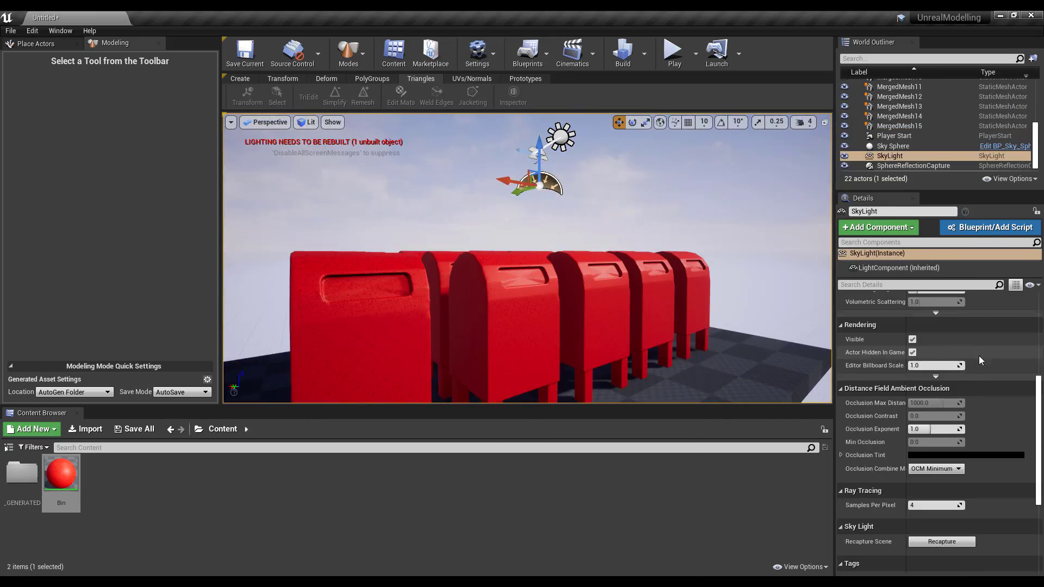
scroll(981, 361, "up", 5)
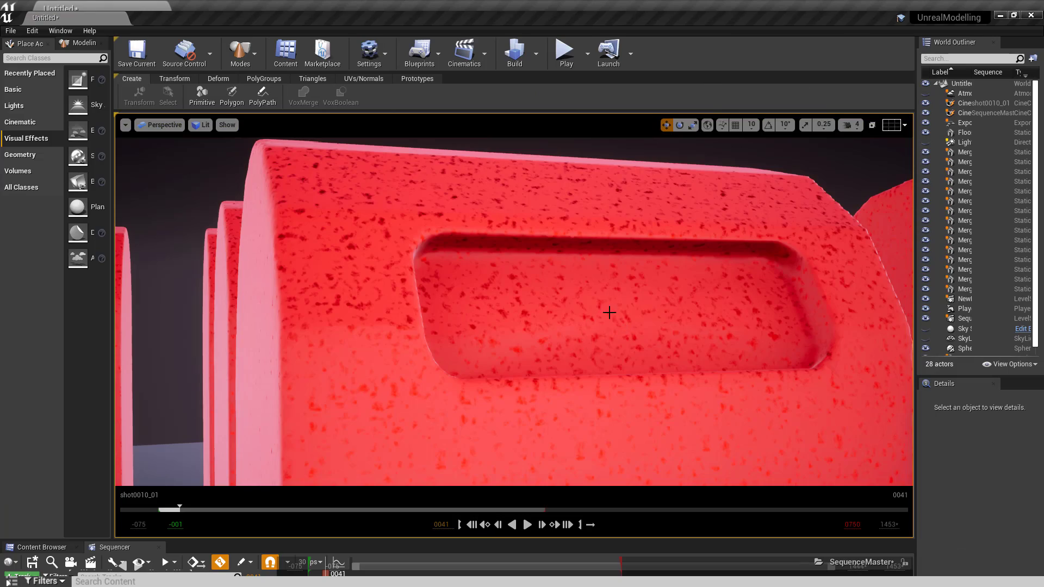
- Fly the shot0010_01 camera up, around, and lower to frame the red mailboxes
right_click_drag(609, 312, 764, 362)
left_click_drag(513, 311, 549, 312, "alt")
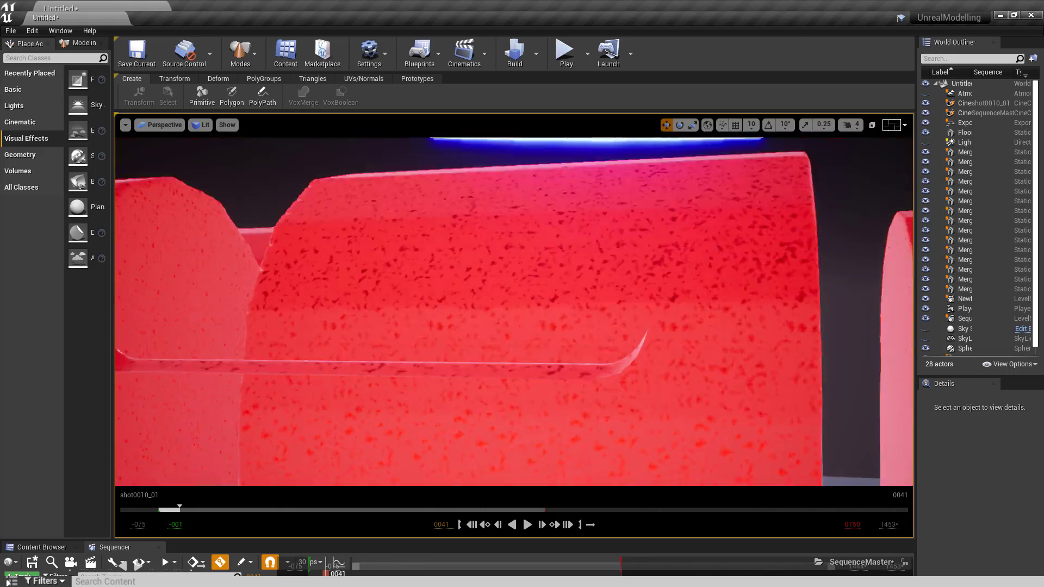
left_click_drag(514, 311, 511, 252, "alt")
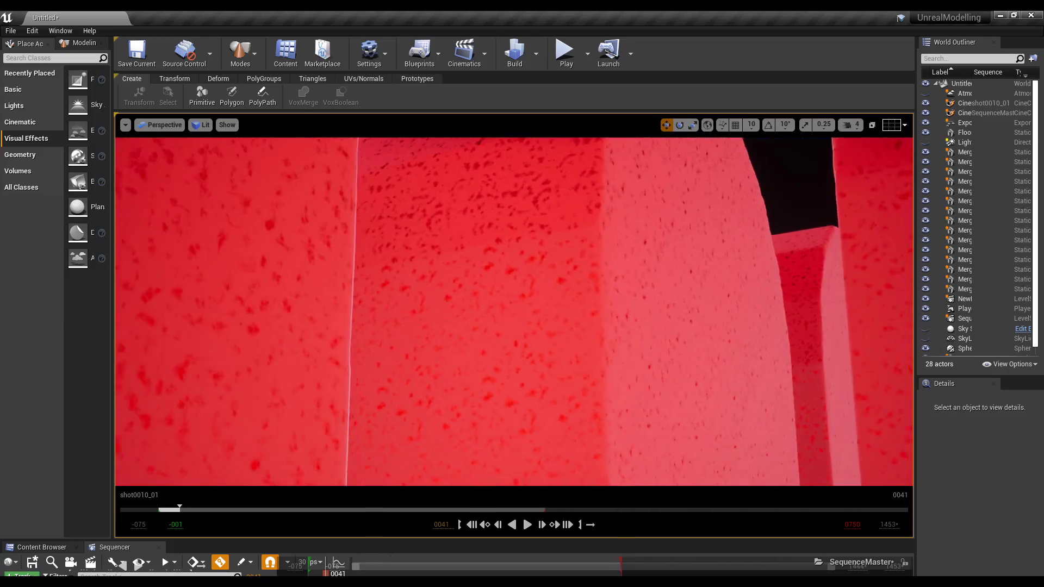